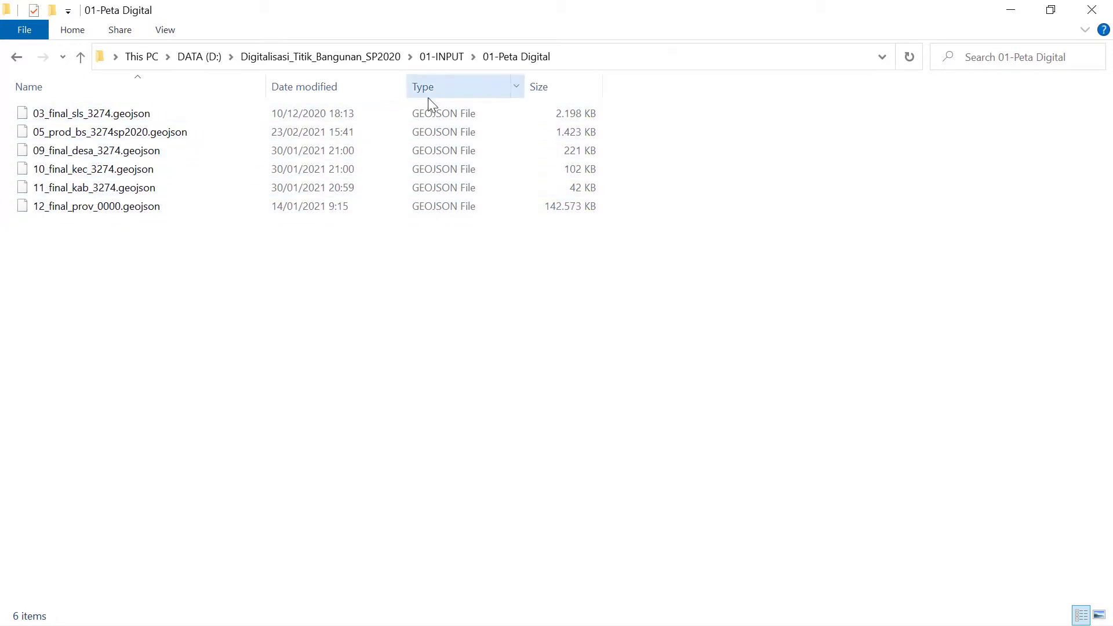
View the contents of the 03-Template folder inside 01-INPUT and return to the Digitalisasi_Titik_Bangunan_SP2020 folder.
left_click(442, 56)
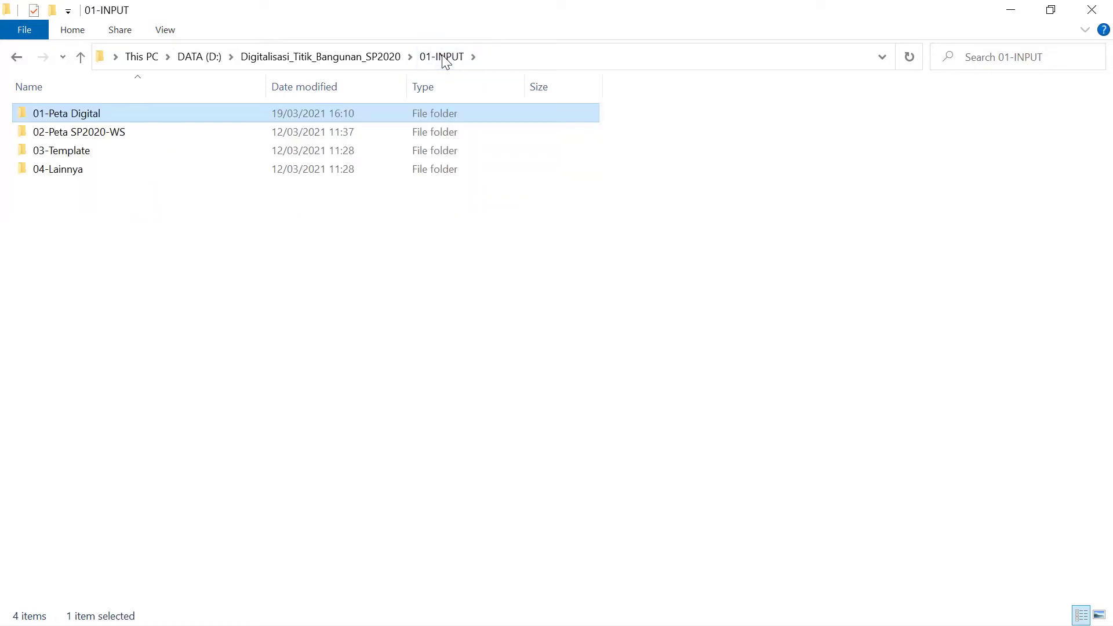
double_click(74, 152)
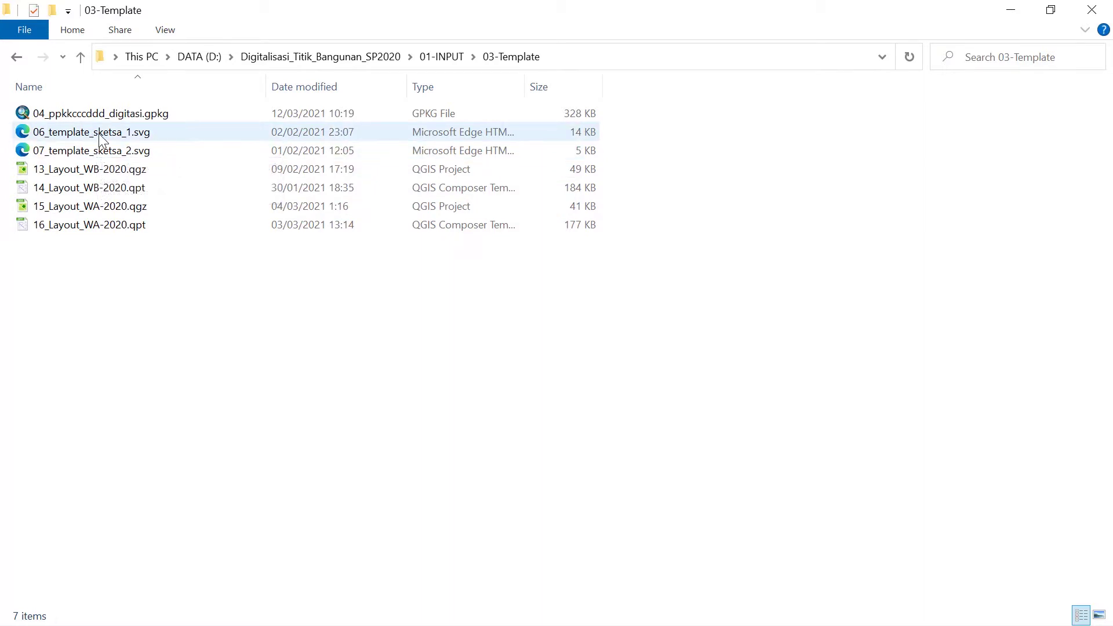
left_click(445, 56)
left_click(365, 55)
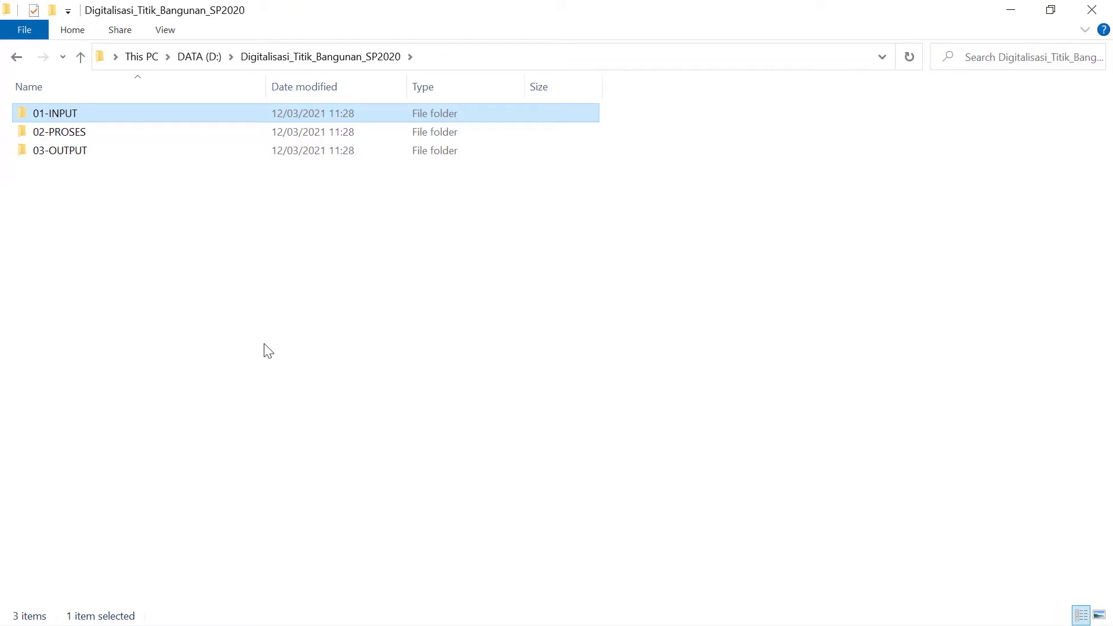
Open 06_template_sketsa_1.svg from 01-INPUT/03-Template in a maximized Inkscape window.
double_click(81, 113)
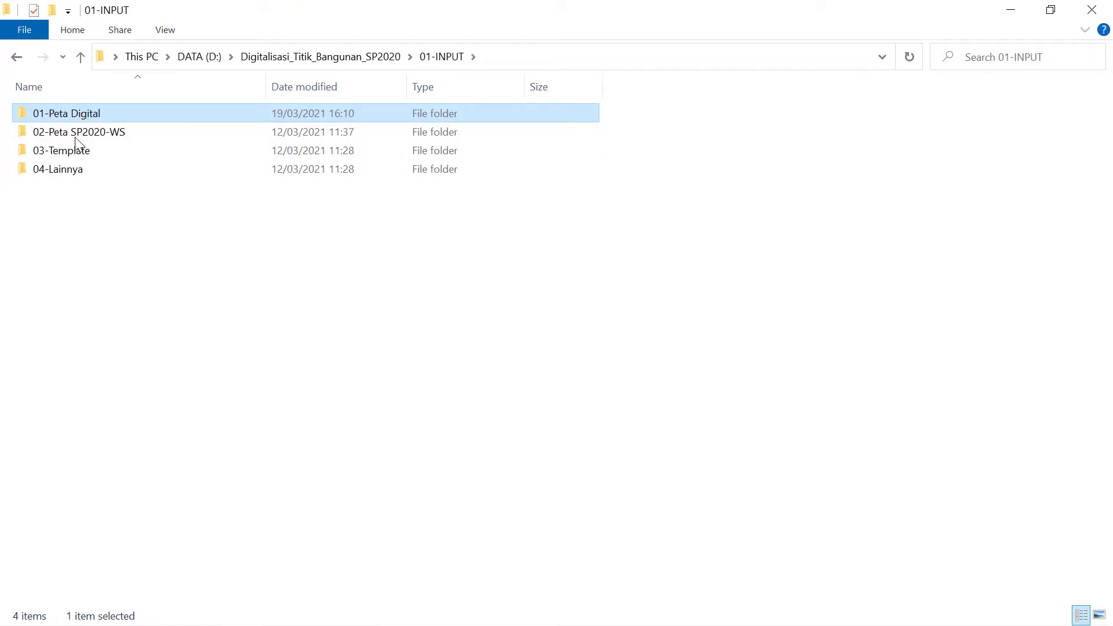
double_click(76, 151)
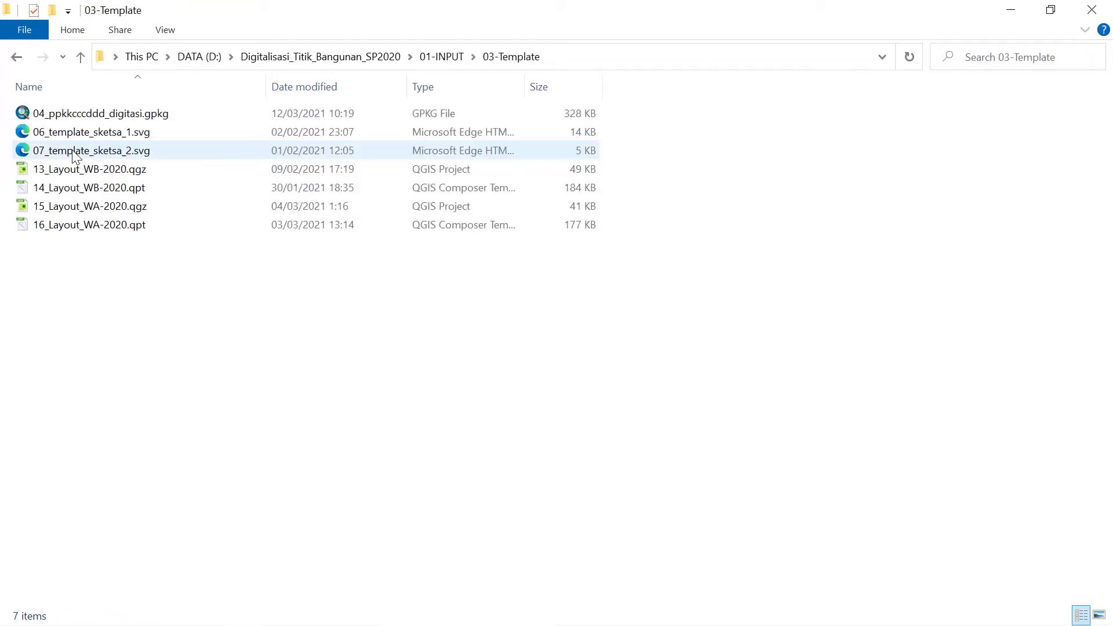
left_click(146, 135)
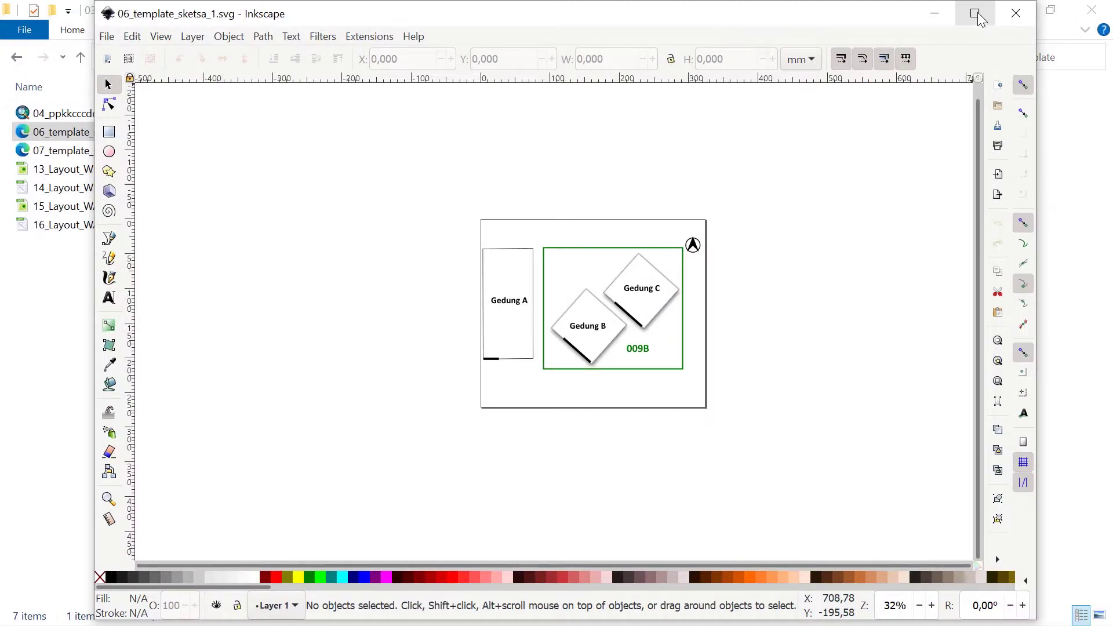
left_click(975, 14)
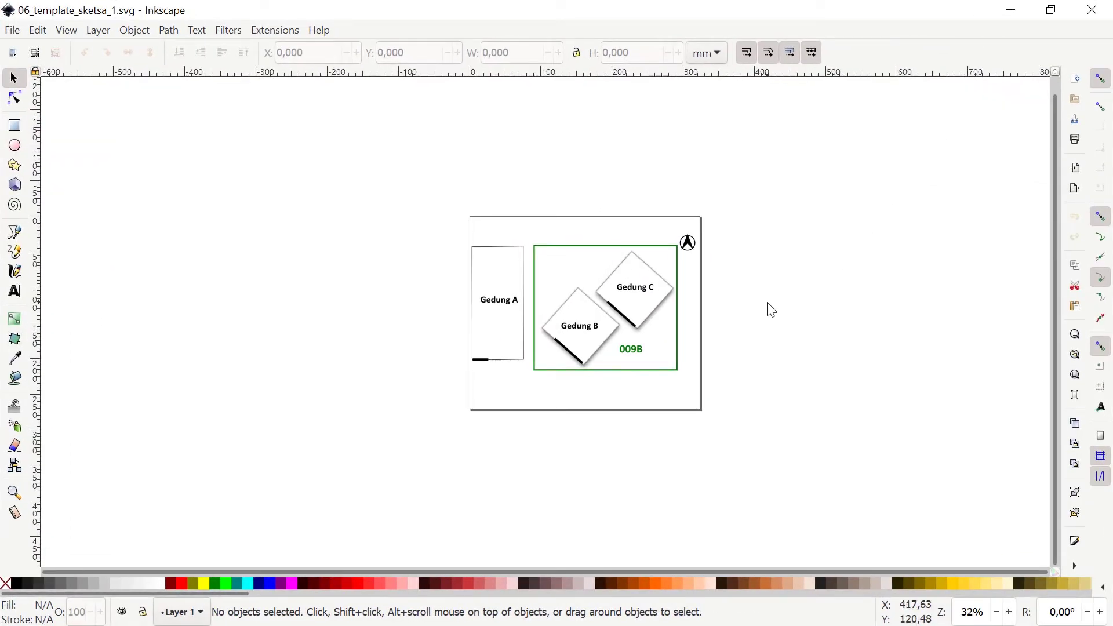
scroll(772, 310, "up", 1, "ctrl")
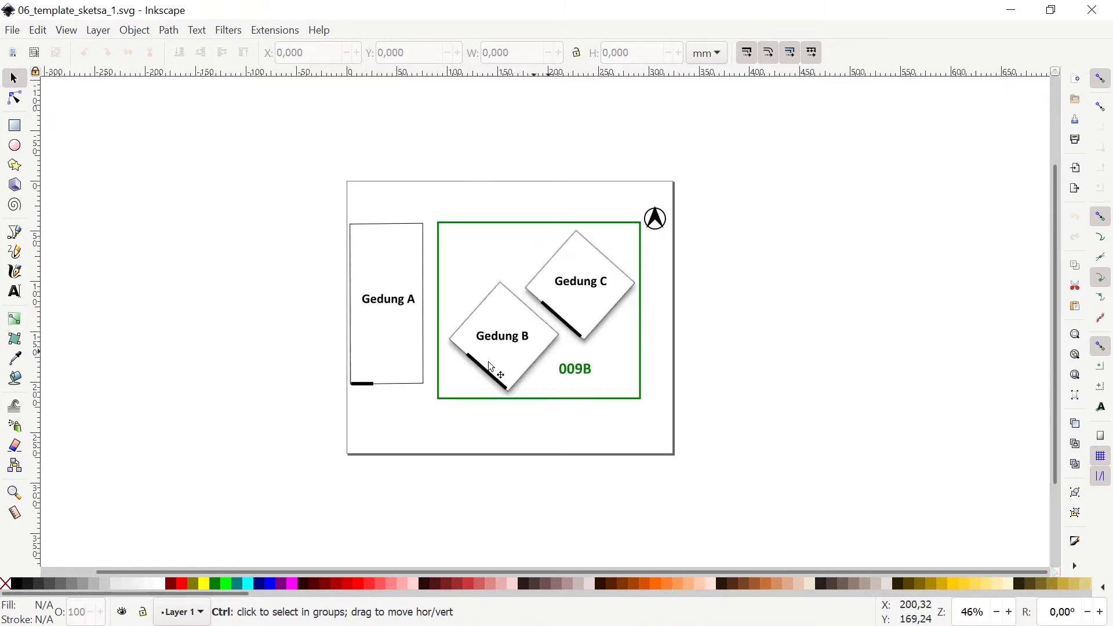
scroll(398, 371, "up", 1, "ctrl")
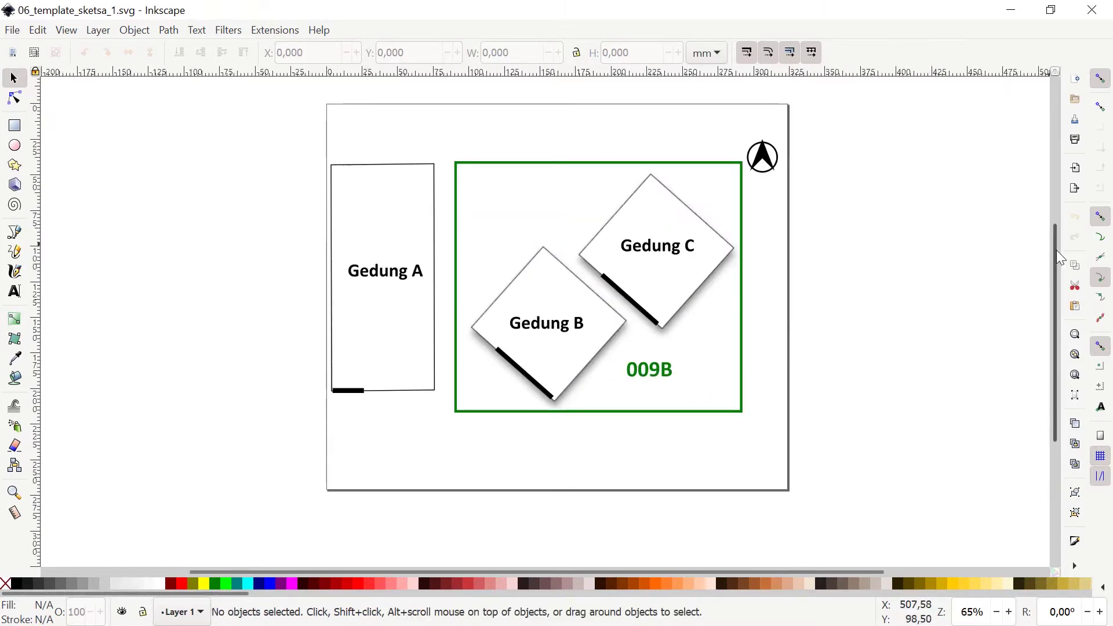
left_click_drag(1056, 250, 1057, 246)
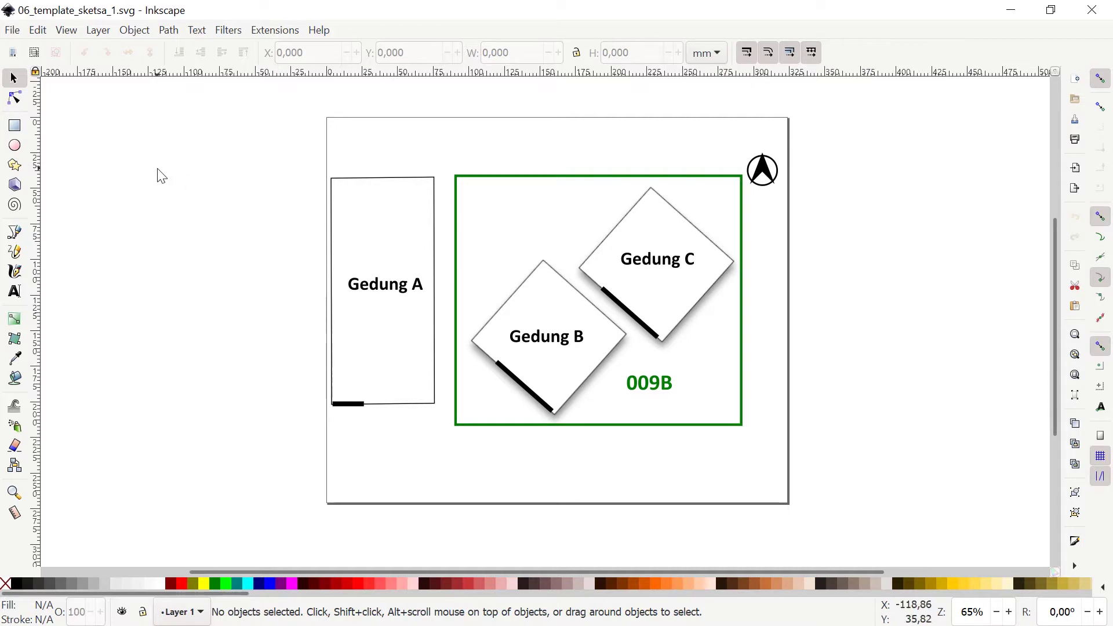
left_click(12, 30)
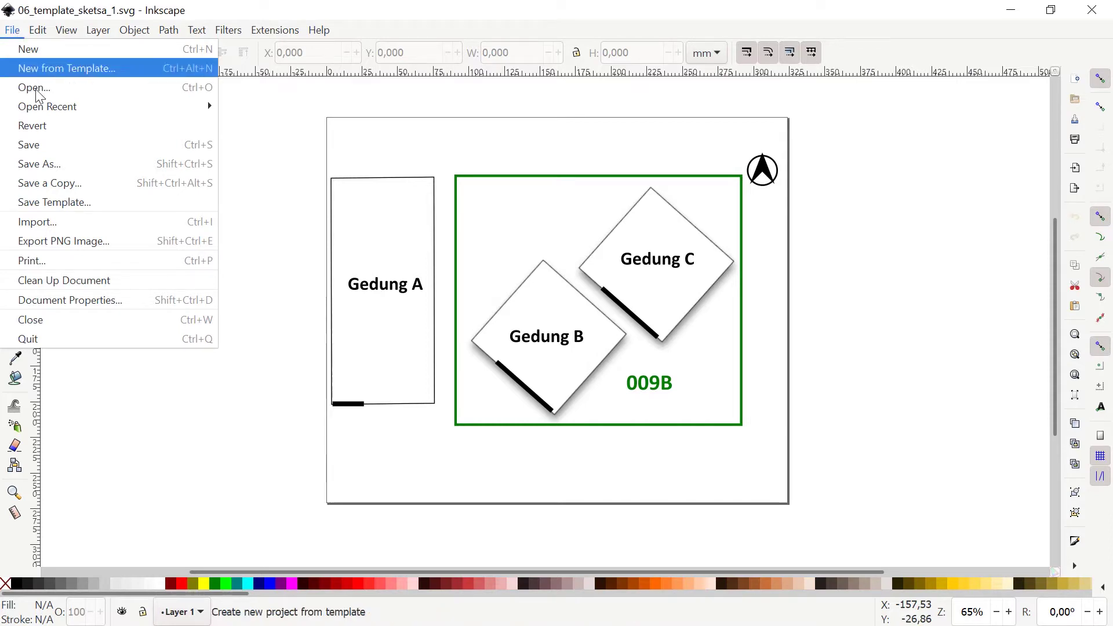
left_click(62, 182)
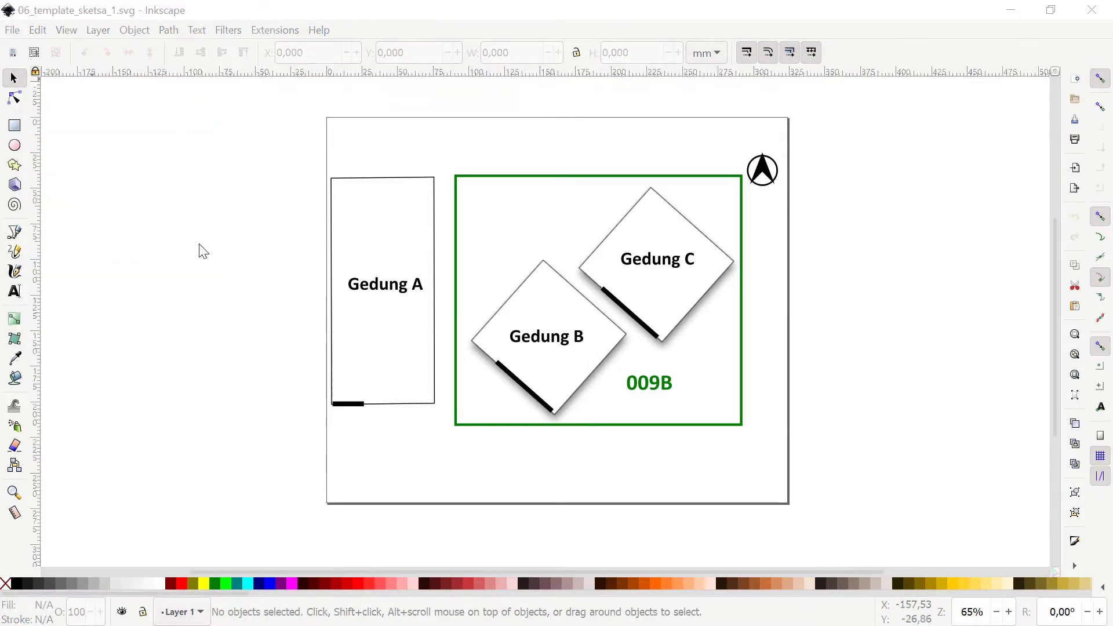
left_click(567, 134)
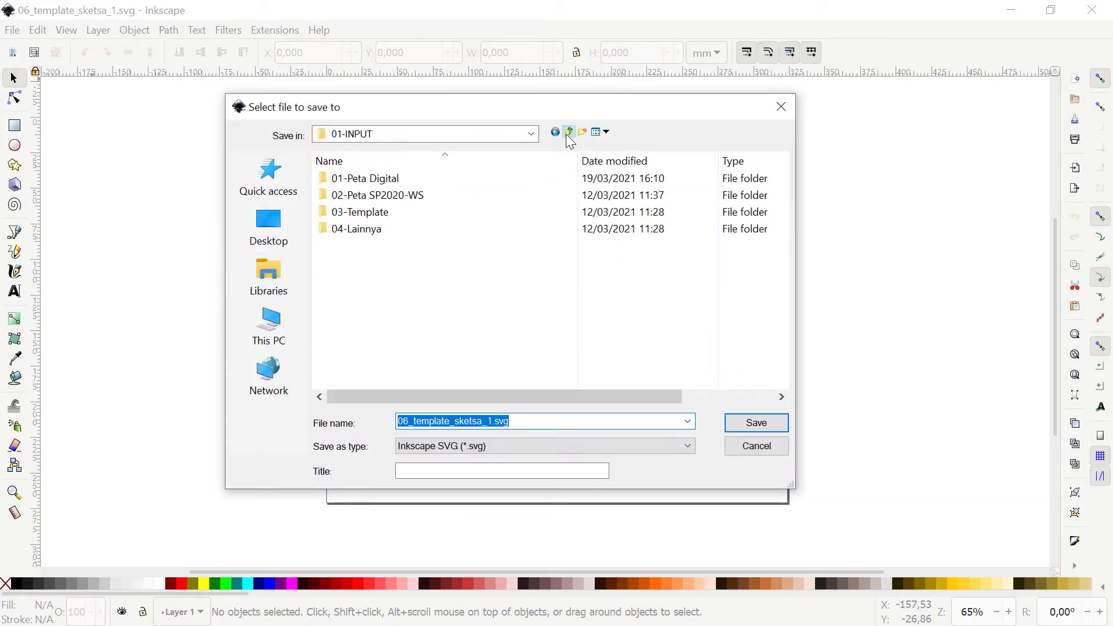
left_click(568, 134)
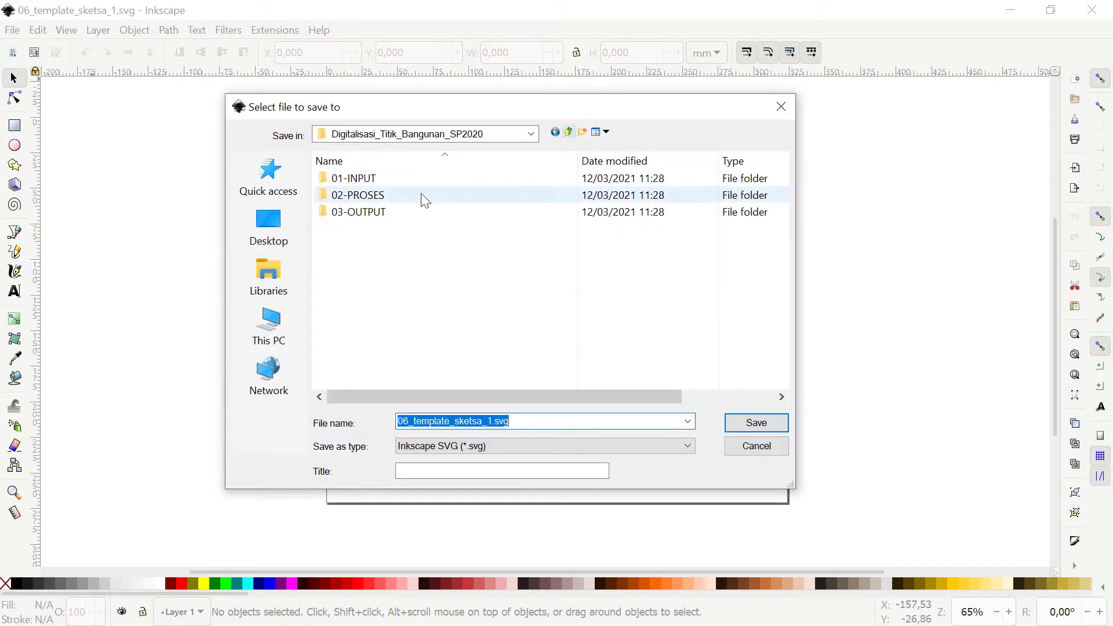
double_click(380, 197)
double_click(383, 263)
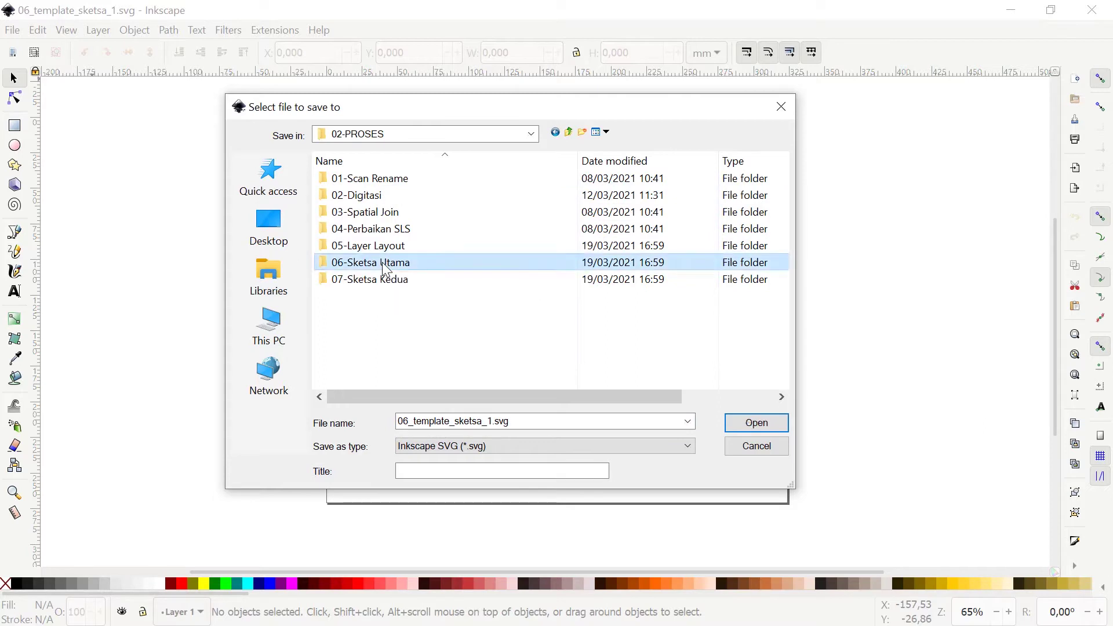
left_click(480, 420)
double_click(481, 421)
left_click(482, 421)
left_click_drag(482, 421, 383, 425)
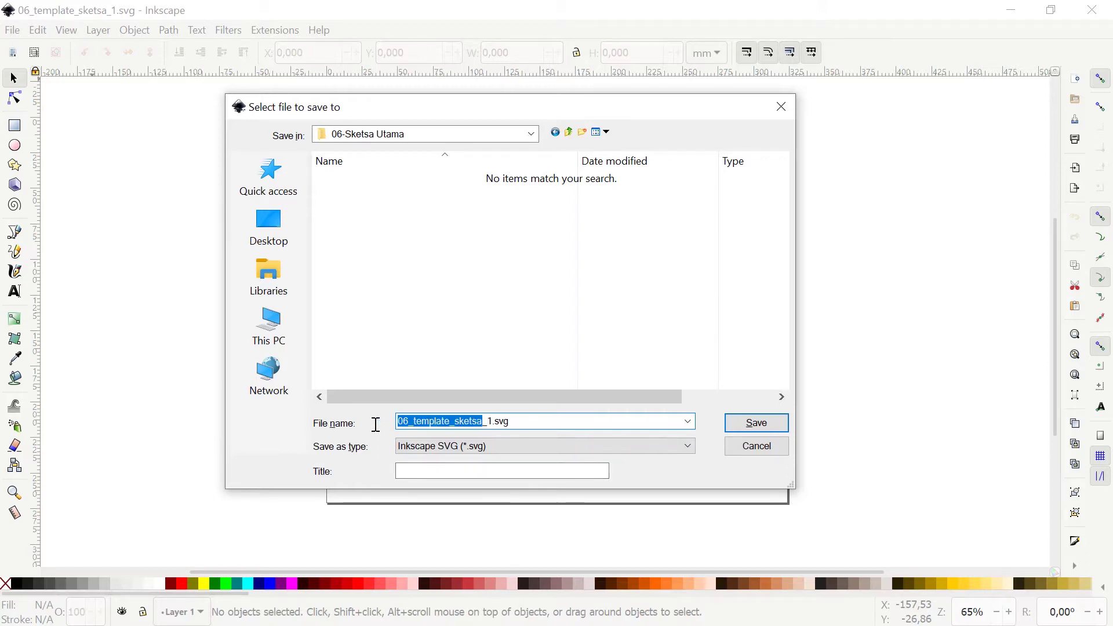
key("ctrl+v")
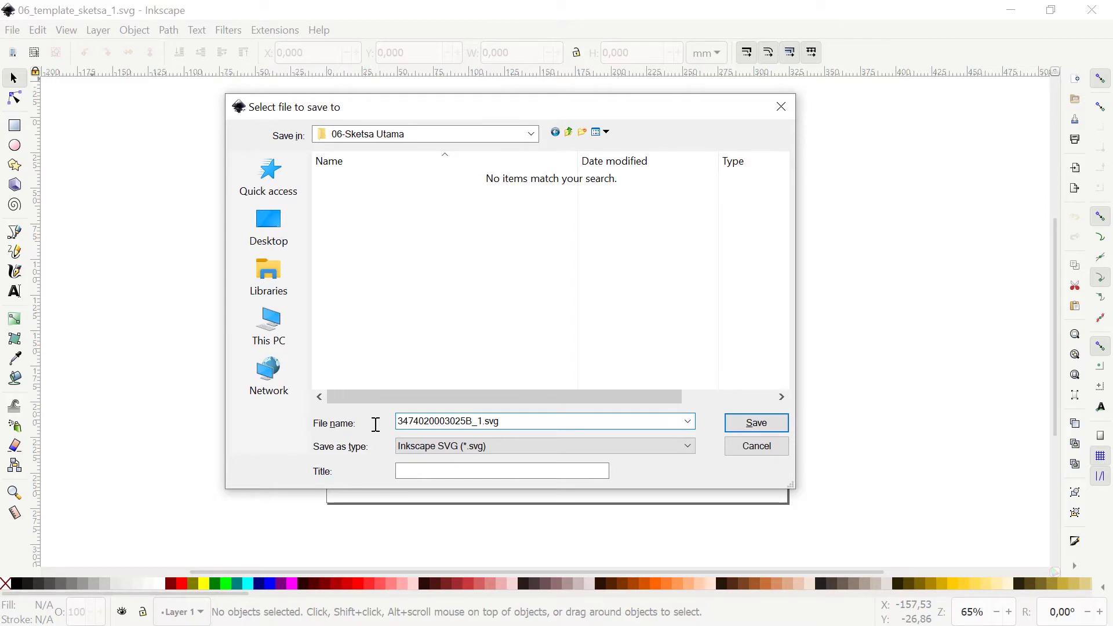
left_click(749, 429)
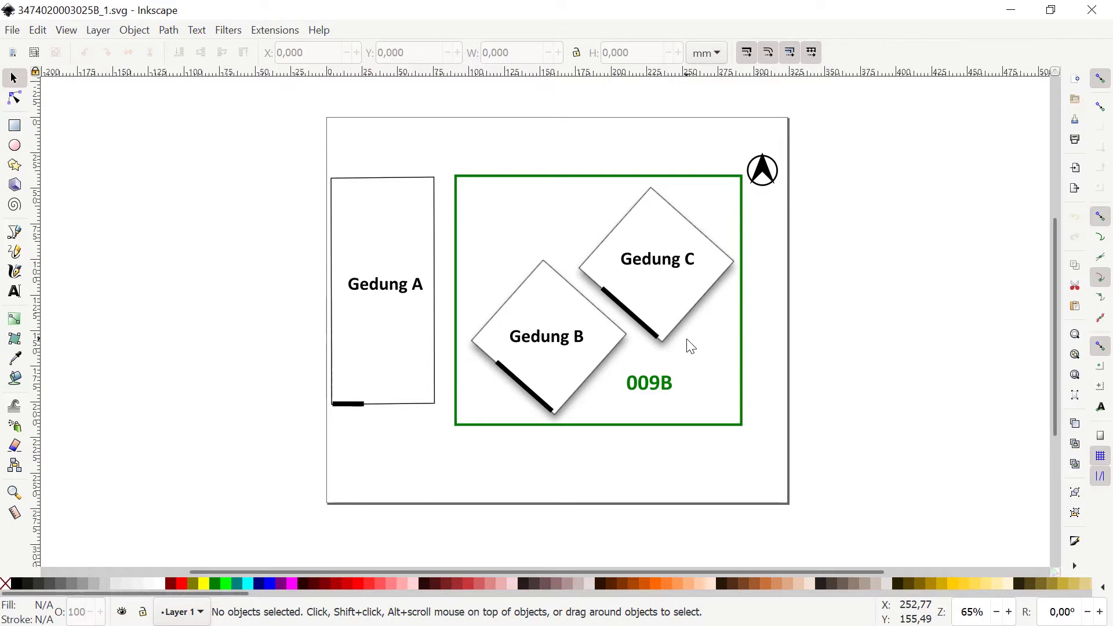
left_click(12, 32)
left_click(53, 164)
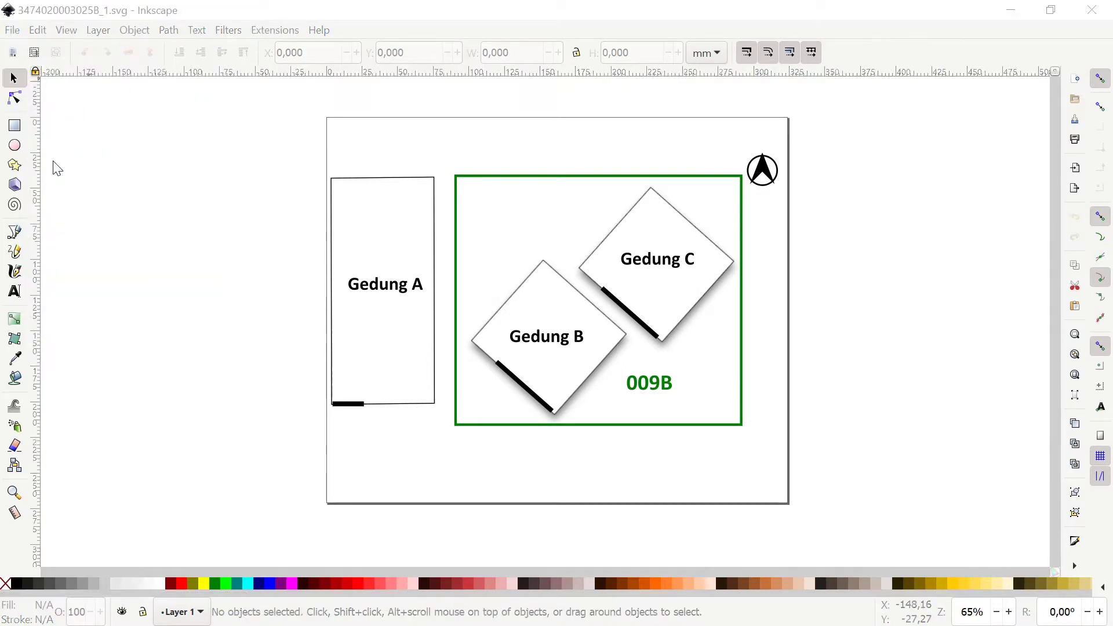
left_click(416, 180)
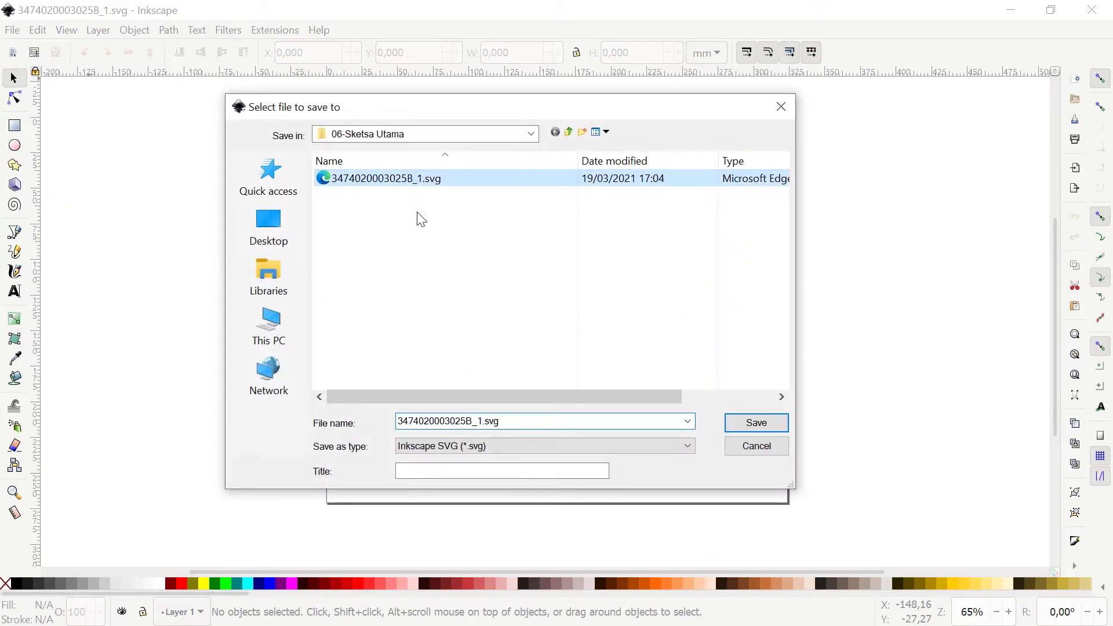
left_click(467, 416)
left_click(467, 416)
key("BackSpace")
type("6")
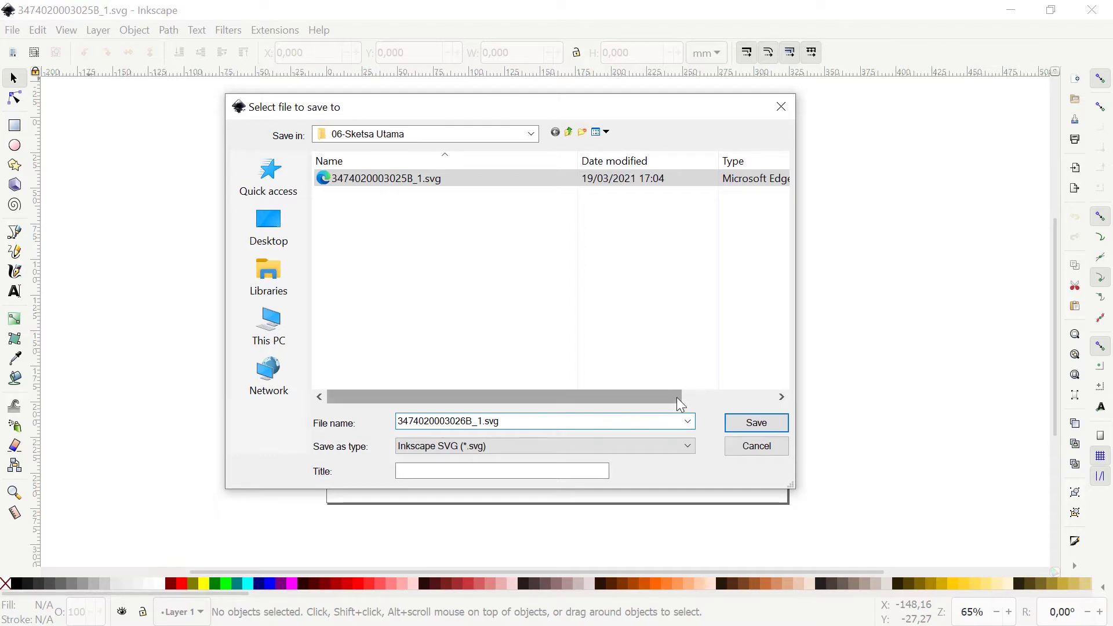
left_click(739, 429)
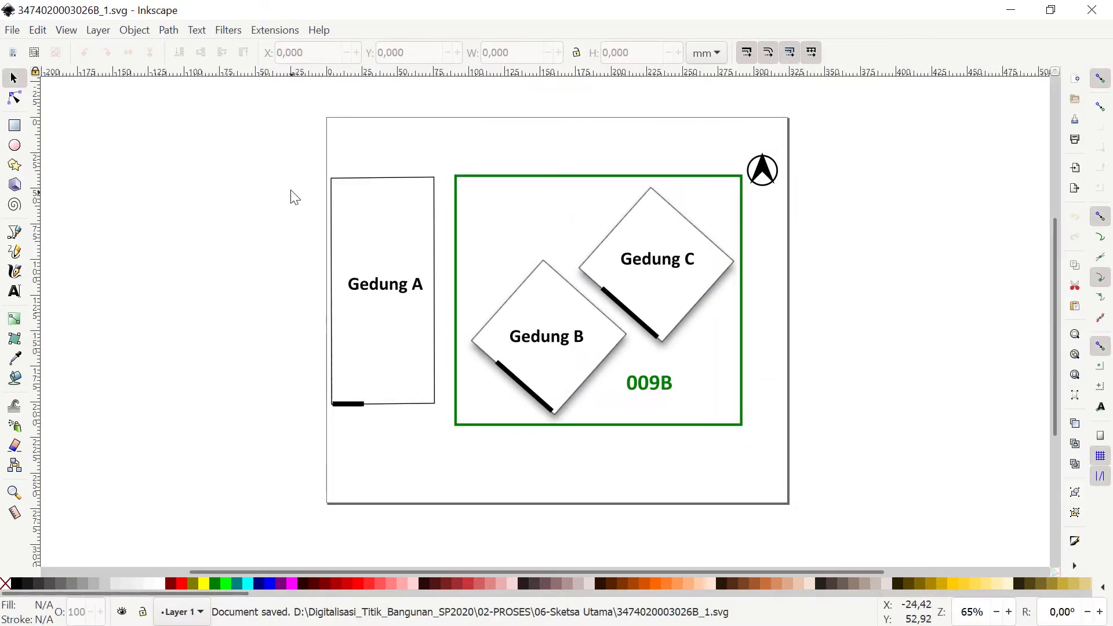
Delete all the building shapes, their labels and the green boundary from the page, keeping only the north arrow.
left_click_drag(288, 160, 742, 448)
key("Delete")
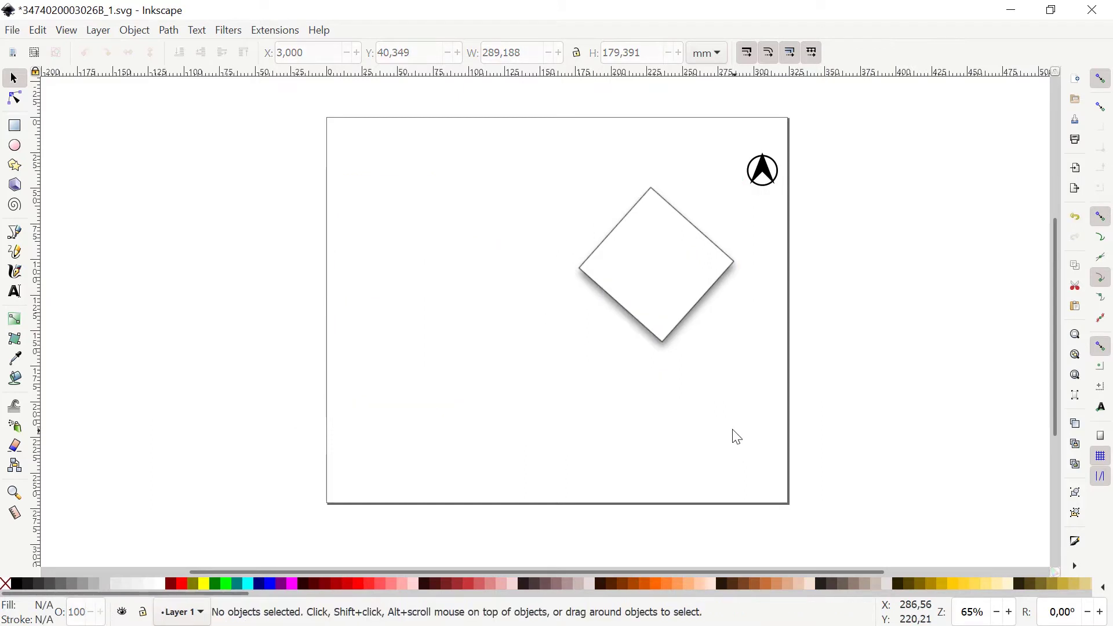
left_click(641, 323)
key("Delete")
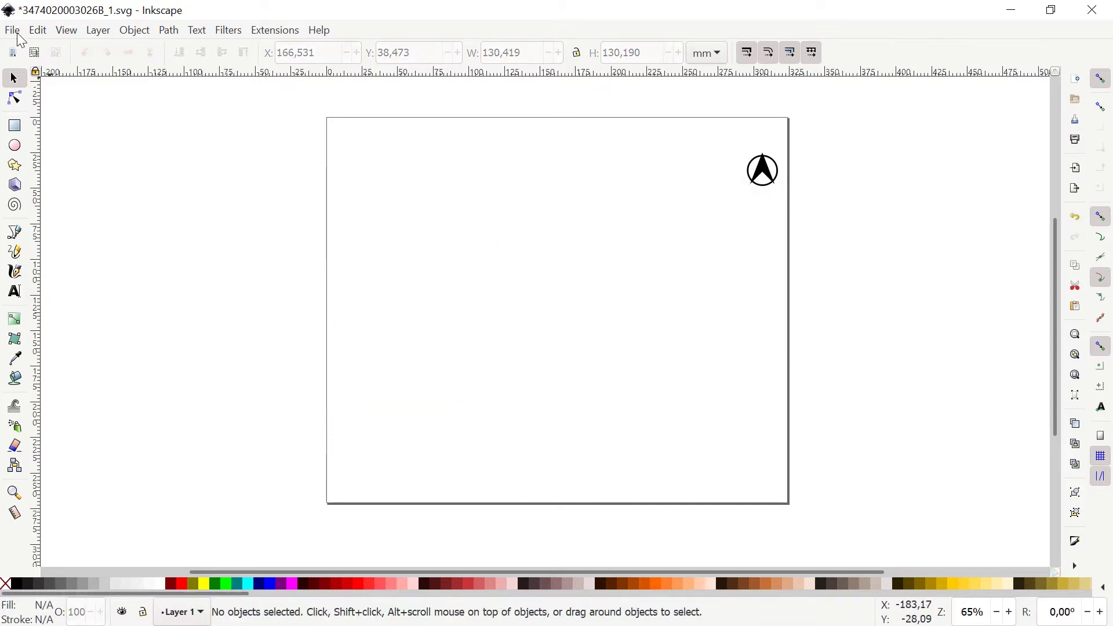
Import Pasar-Santa_Map_Image02-ExtraStairs_1024x685_White-Background.jpg from the 04-Lainnya folder as an embedded image with DPI from file.
left_click(13, 31)
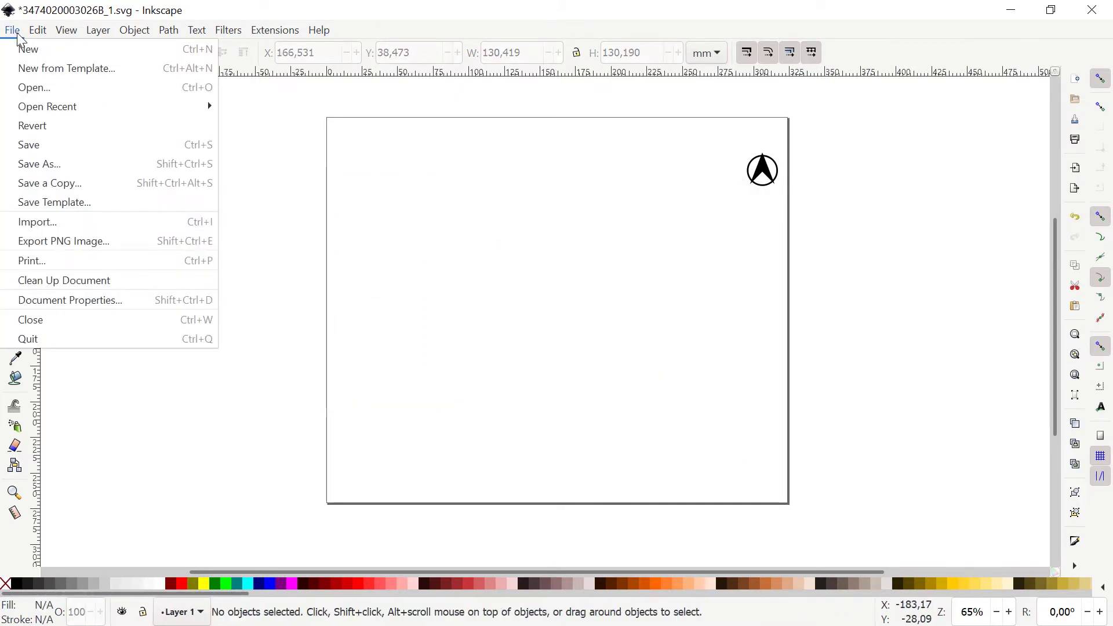
left_click(37, 224)
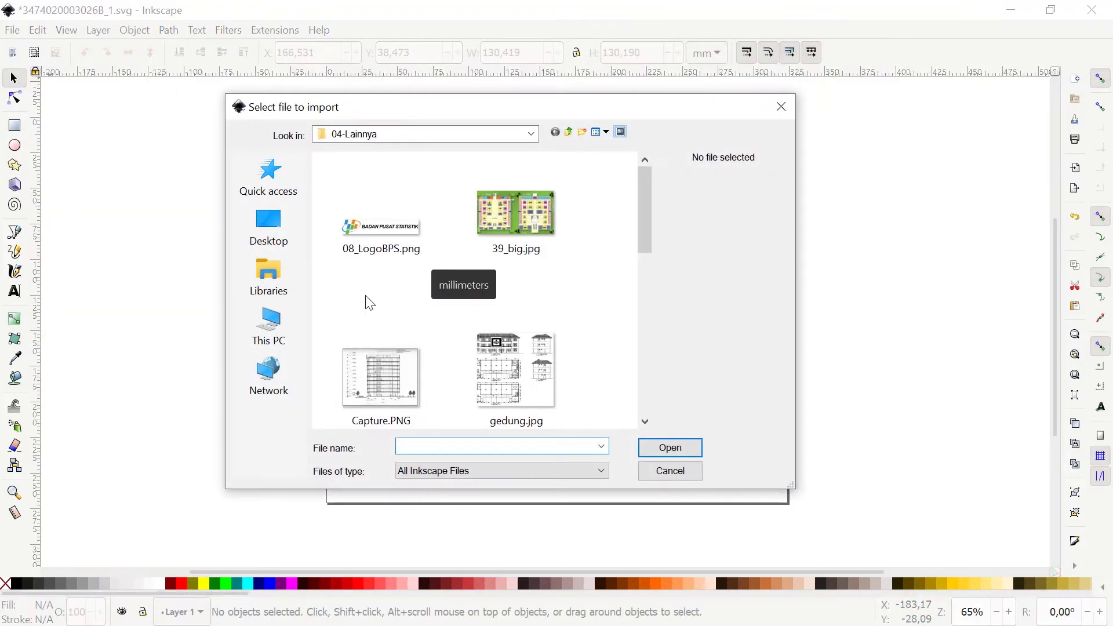
left_click_drag(648, 203, 645, 317)
left_click(403, 226)
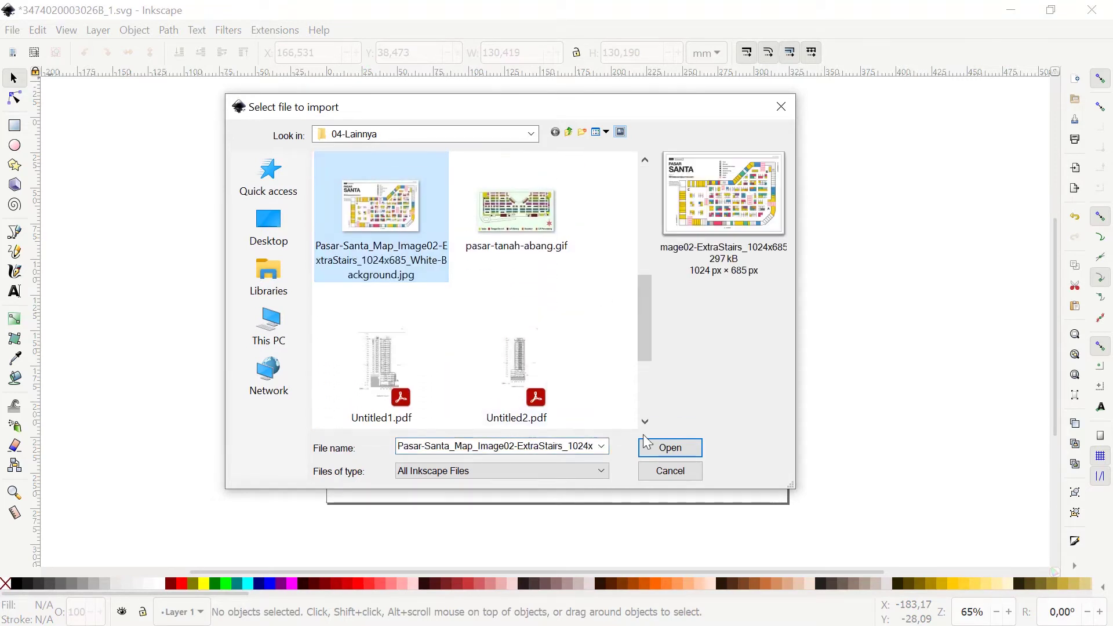
left_click(672, 452)
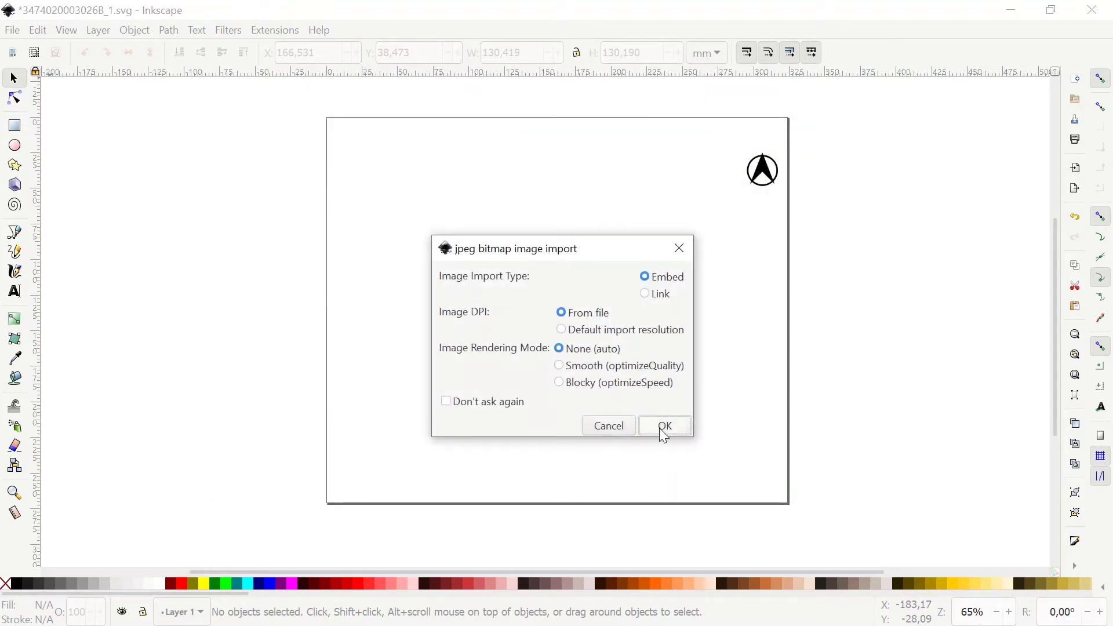
left_click(664, 429)
Move the imported market map within the page to about X 27 mm, Y 45 mm and save the document.
left_click_drag(615, 385, 497, 241)
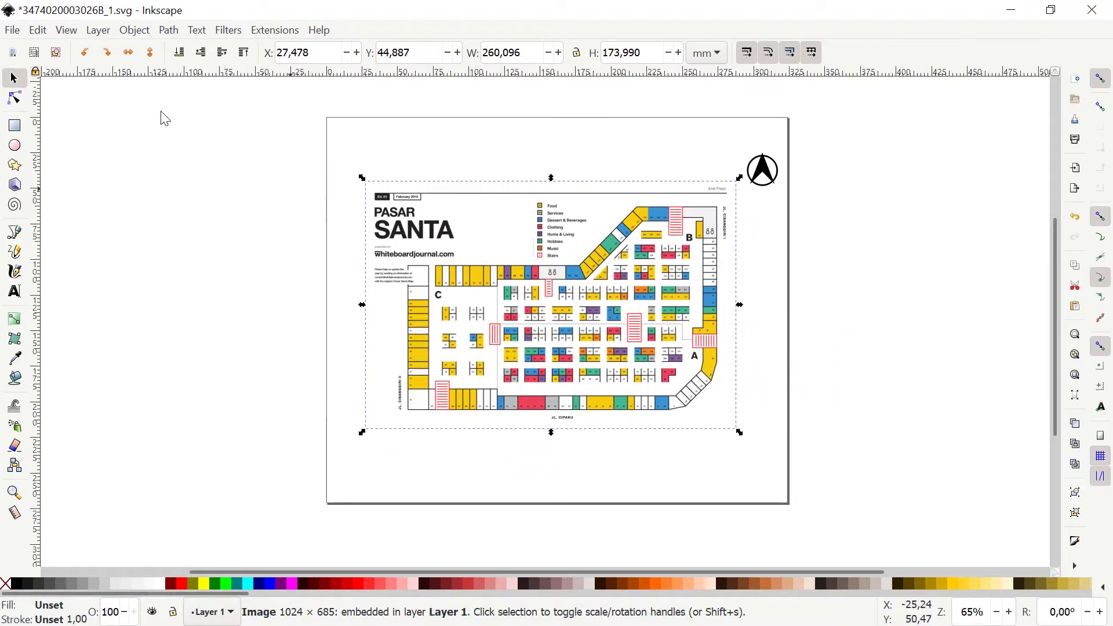
left_click(12, 30)
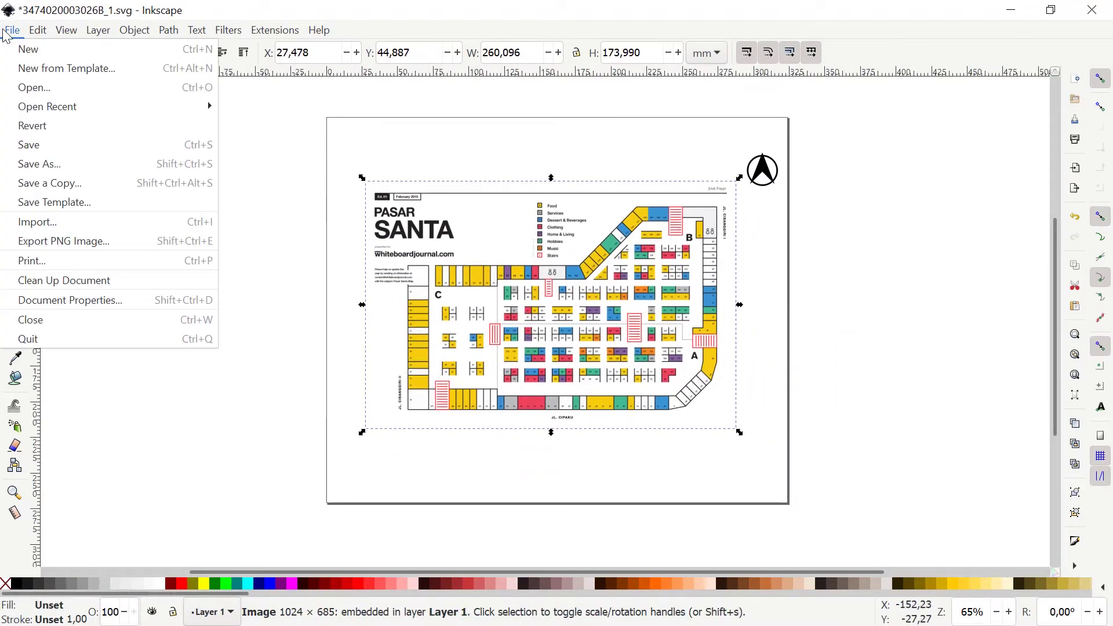
left_click(28, 147)
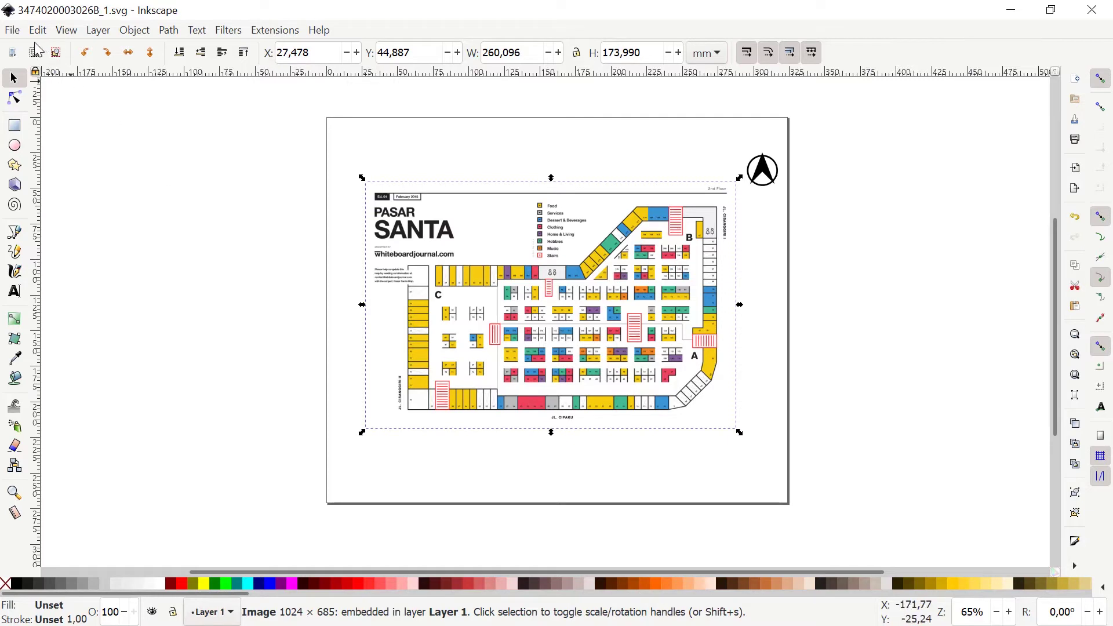
Open the second sketch template, 07_template_sketsa_2.svg, from the 03-Template folder under Digitalisasi_Titik_Bangunan_SP2020\01-INPUT.
left_click(14, 32)
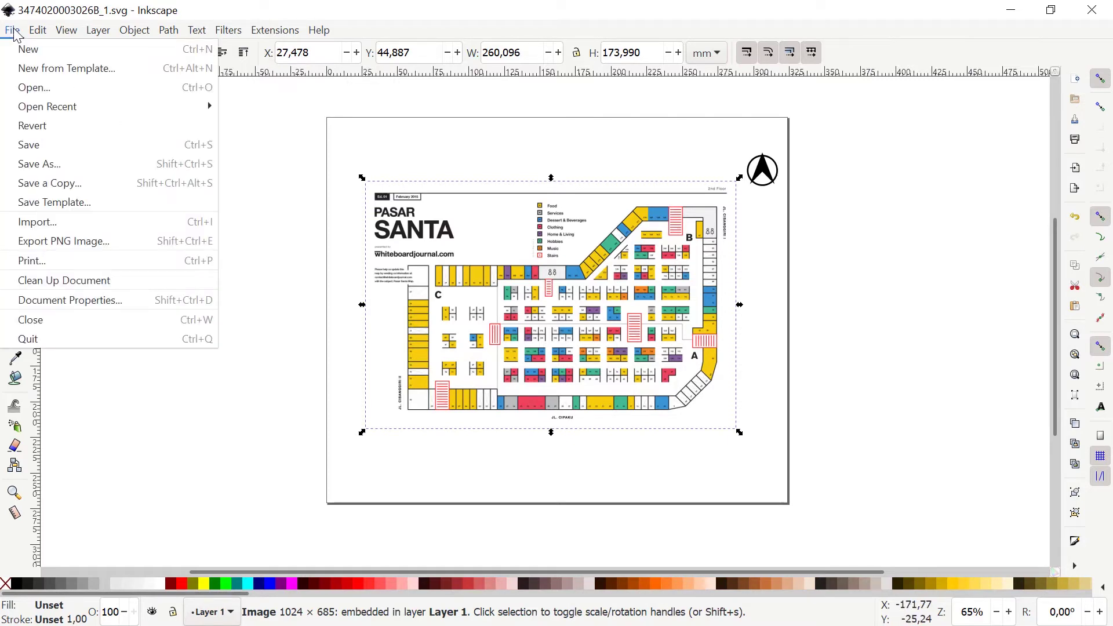
mouse_move(37, 112)
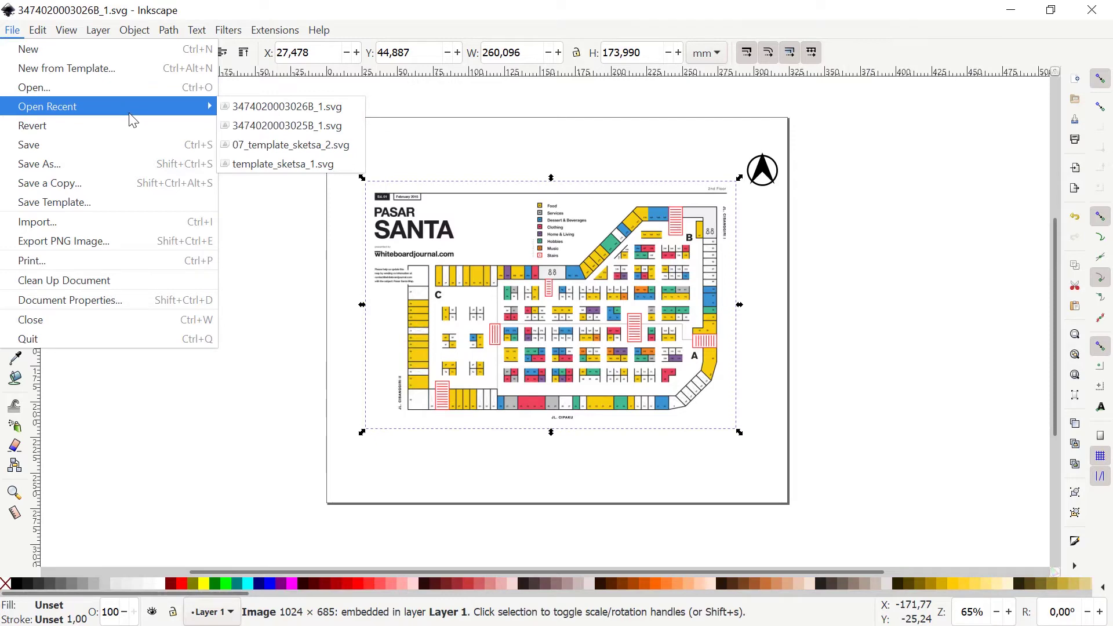
left_click(124, 87)
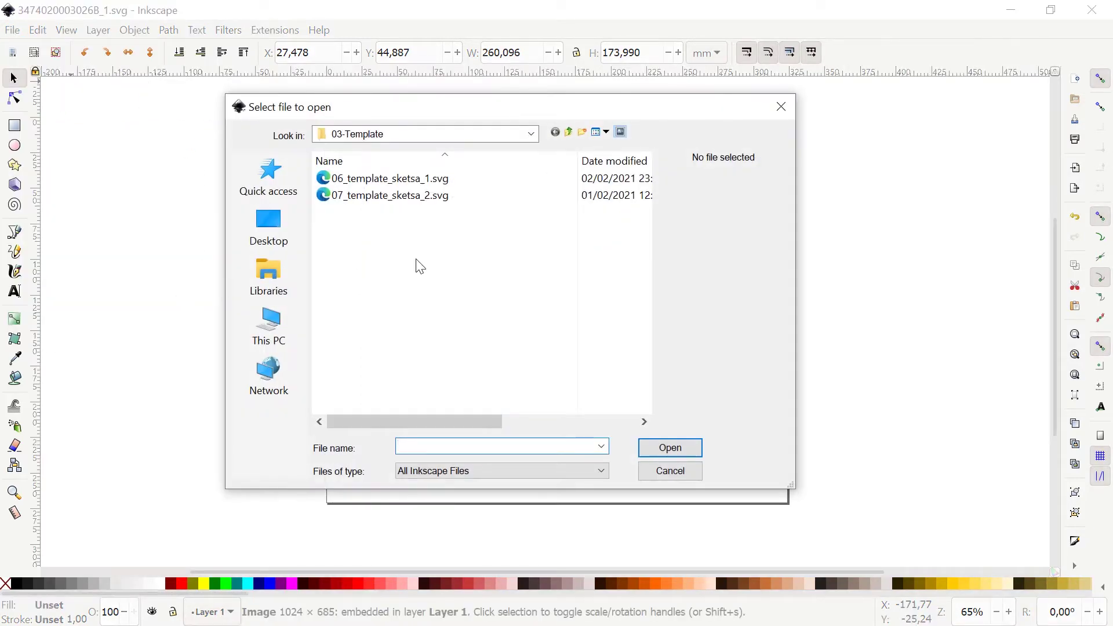
left_click(570, 132)
left_click(570, 133)
left_click(571, 133)
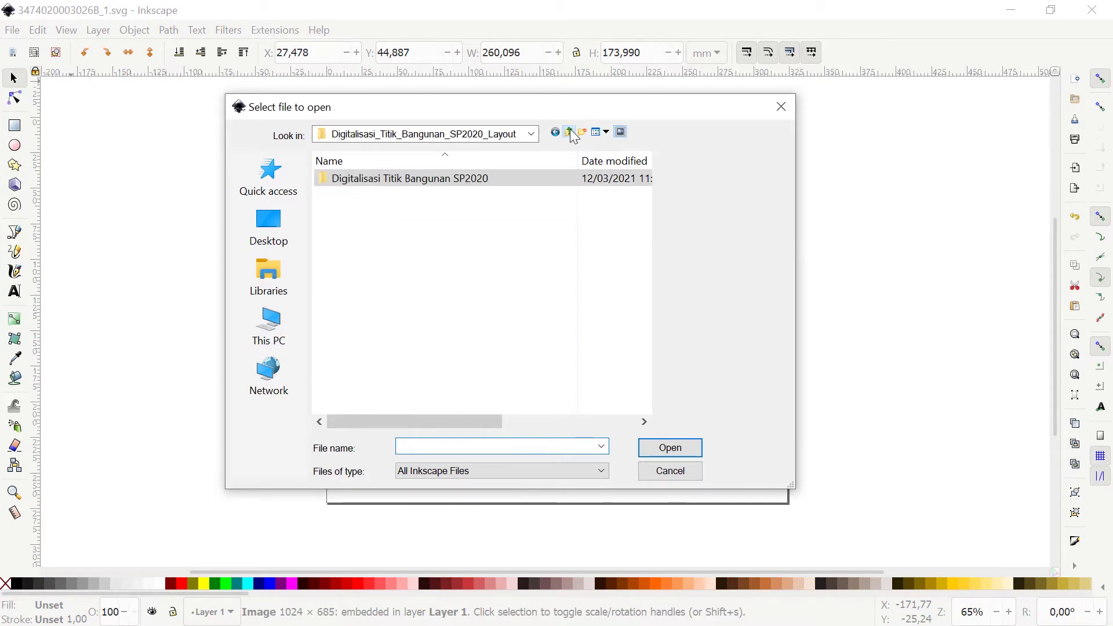
left_click(571, 133)
left_click(570, 133)
left_click(571, 132)
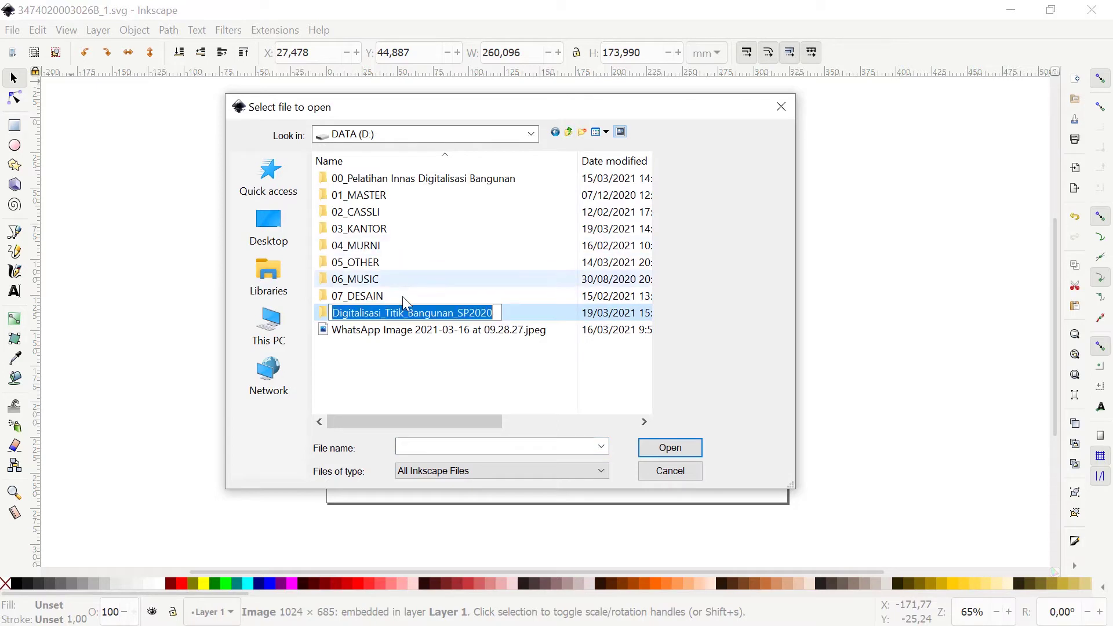
double_click(412, 313)
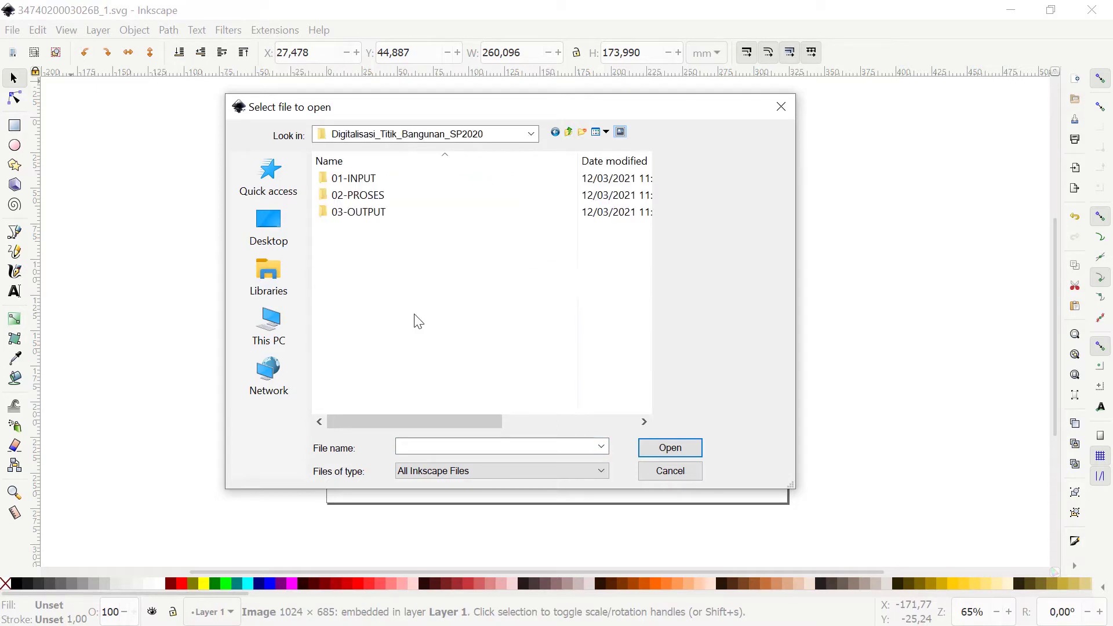
double_click(372, 180)
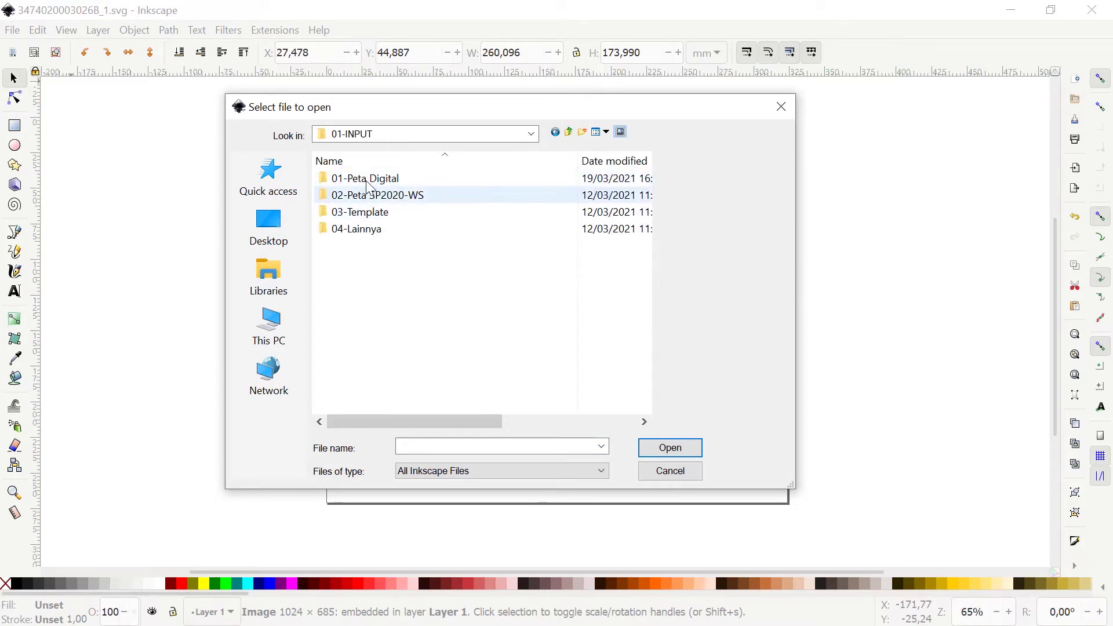
double_click(372, 212)
left_click(400, 197)
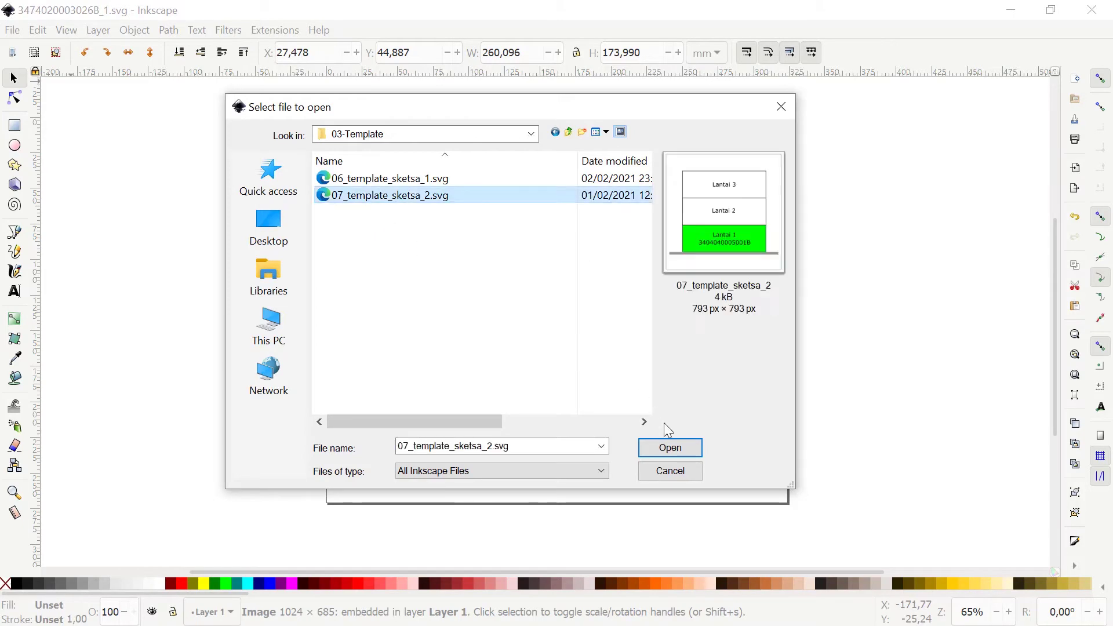
left_click(670, 448)
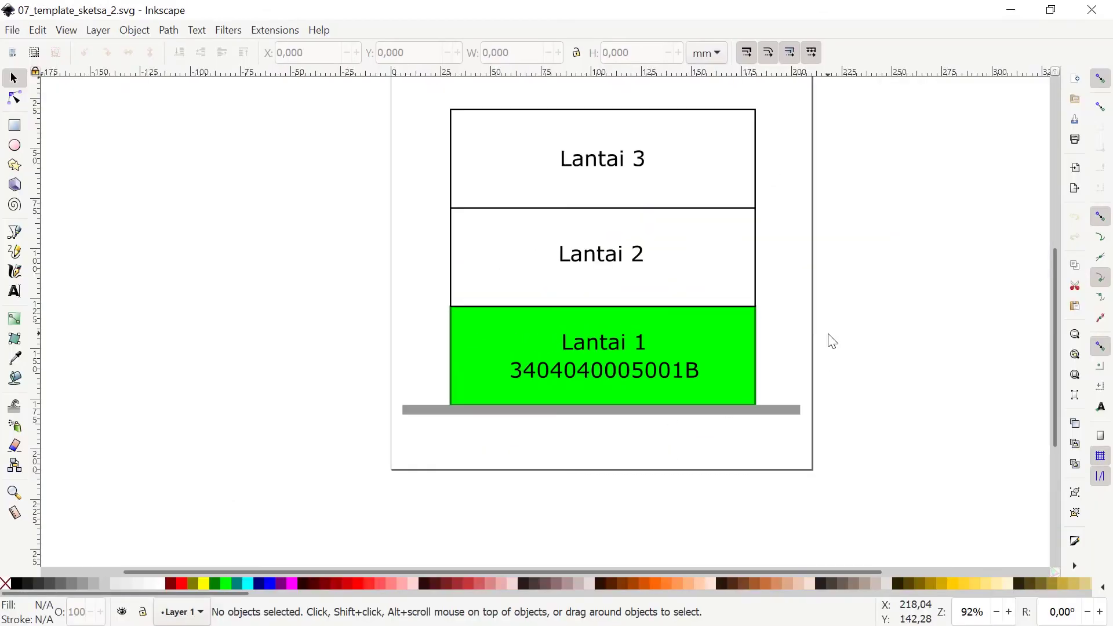
scroll(840, 341, "up", 2)
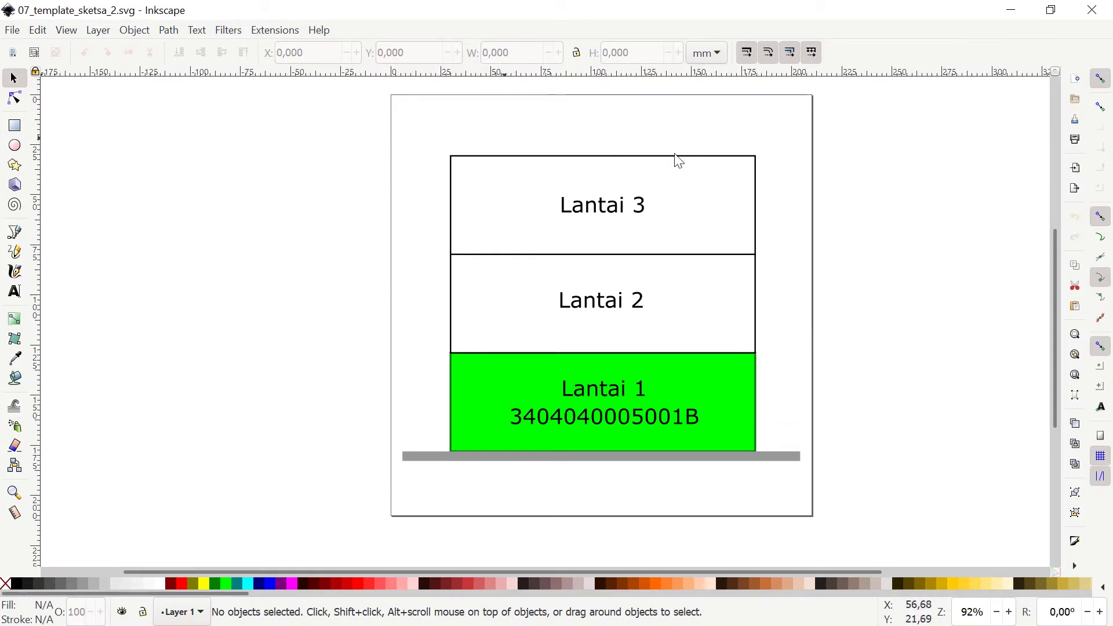
left_click(14, 32)
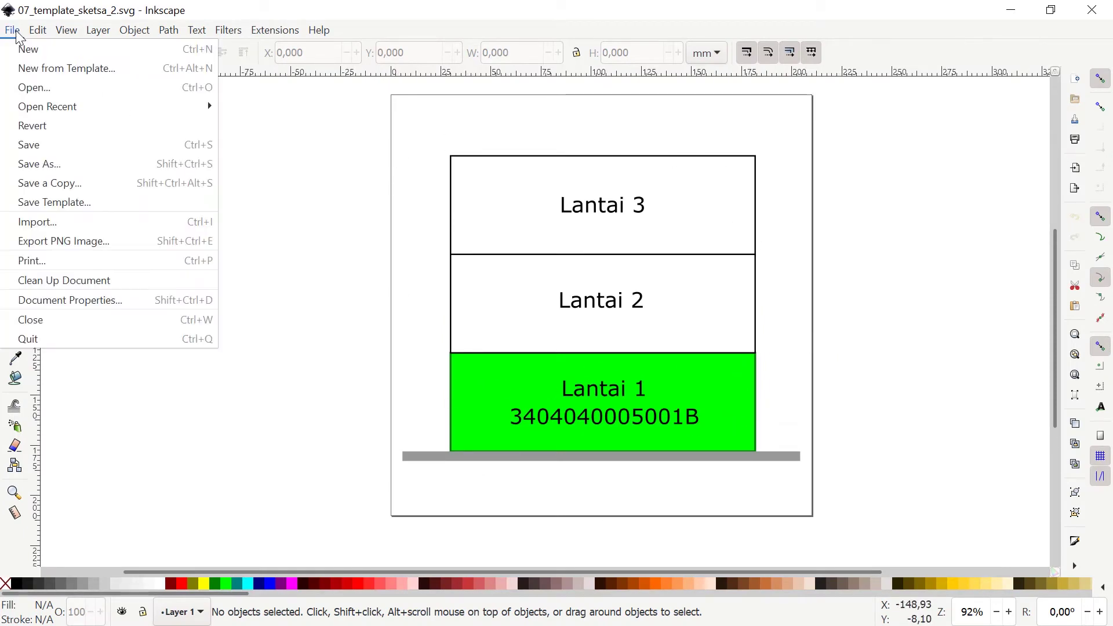
left_click(53, 162)
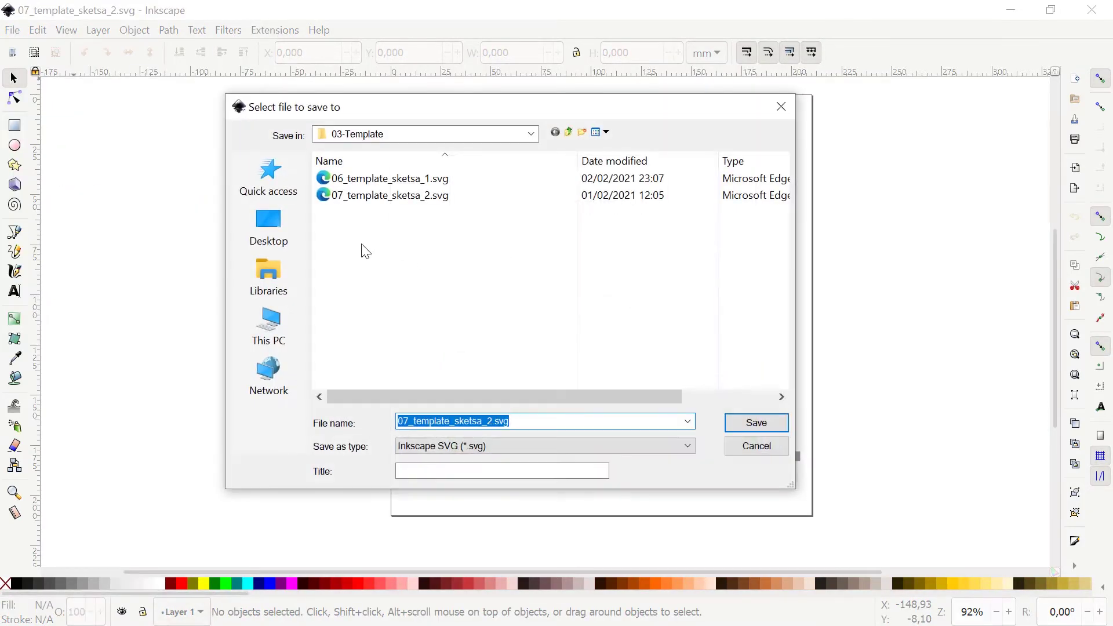
left_click(571, 134)
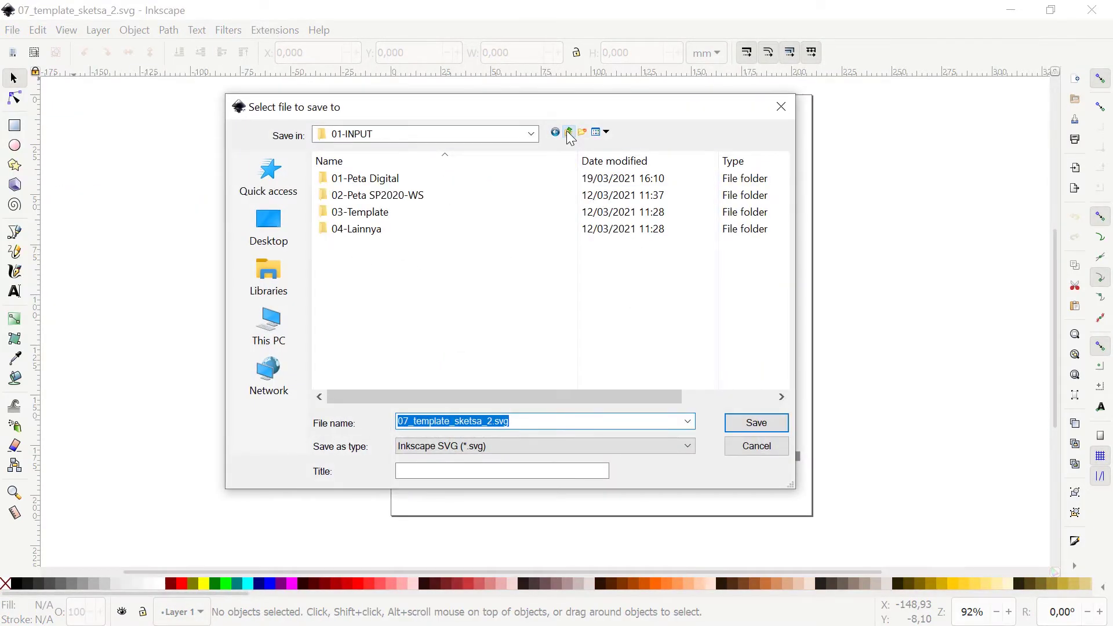
left_click(571, 133)
left_click(355, 200)
double_click(355, 199)
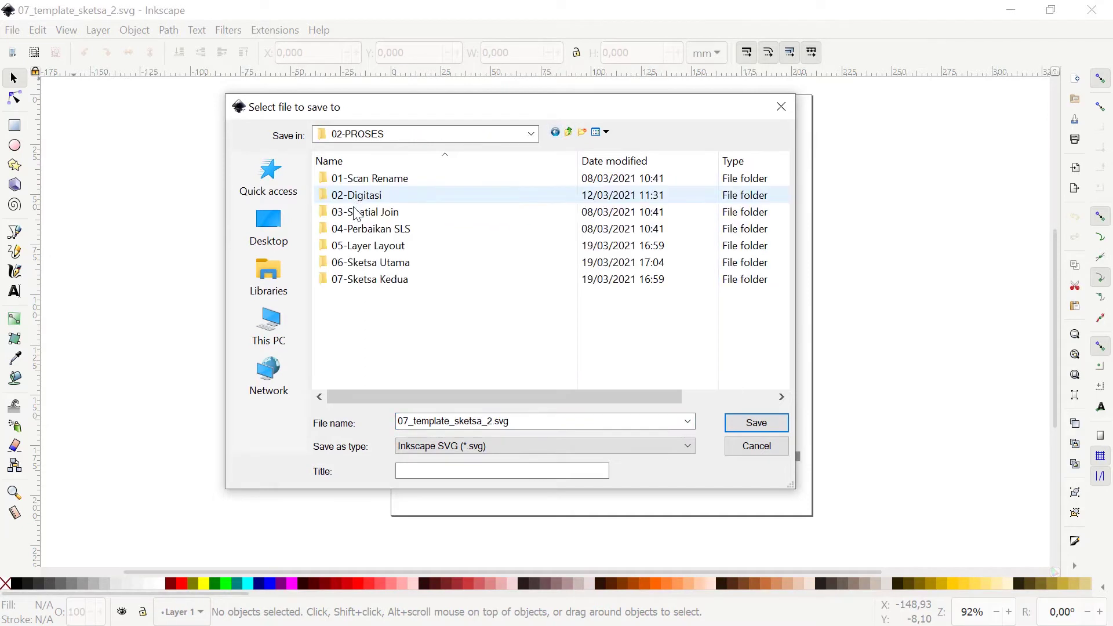
double_click(368, 280)
left_click(489, 422)
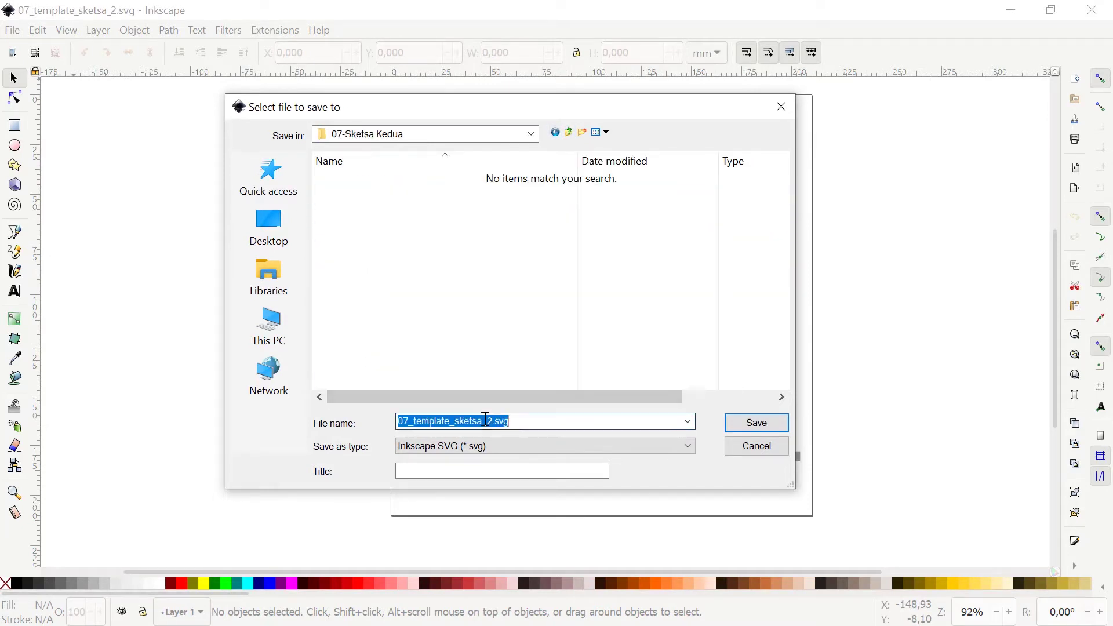
left_click_drag(483, 422, 358, 412)
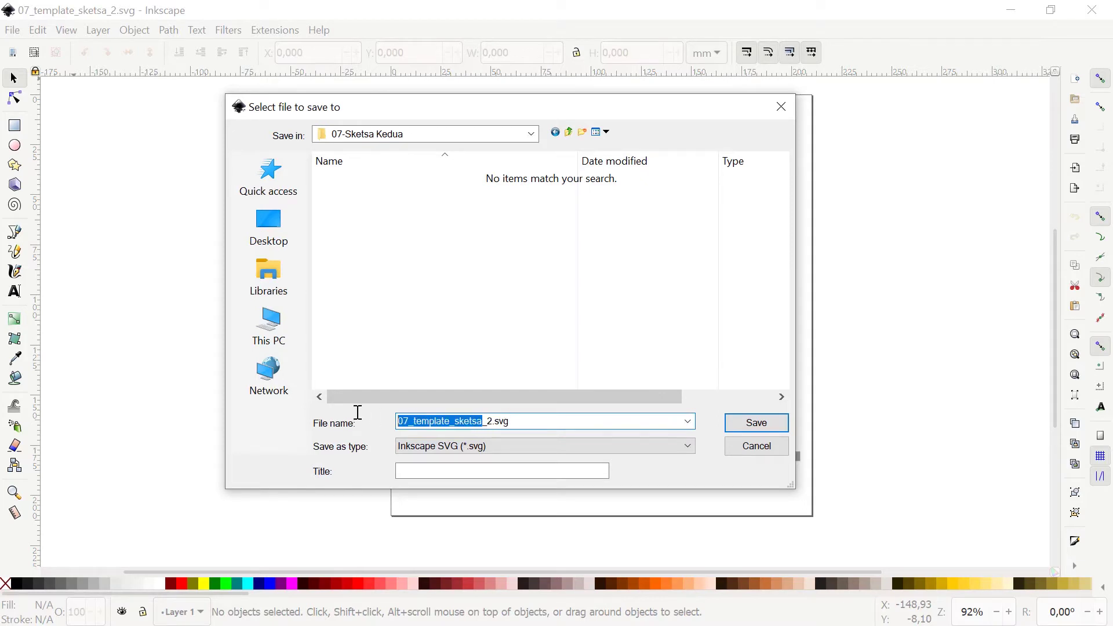
key("ctrl+v")
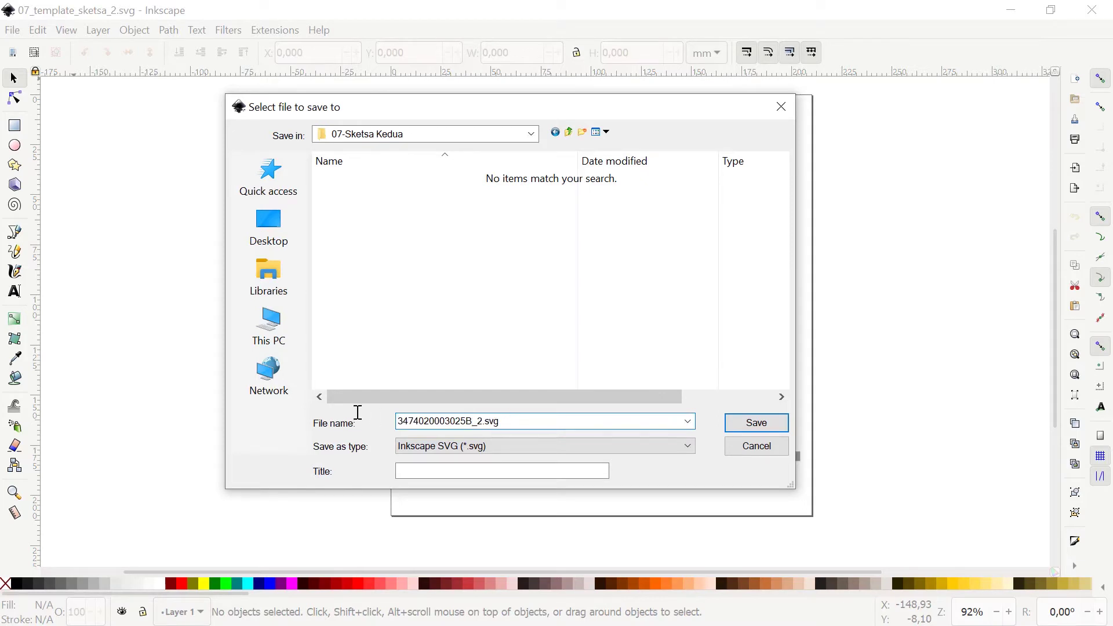
left_click(744, 429)
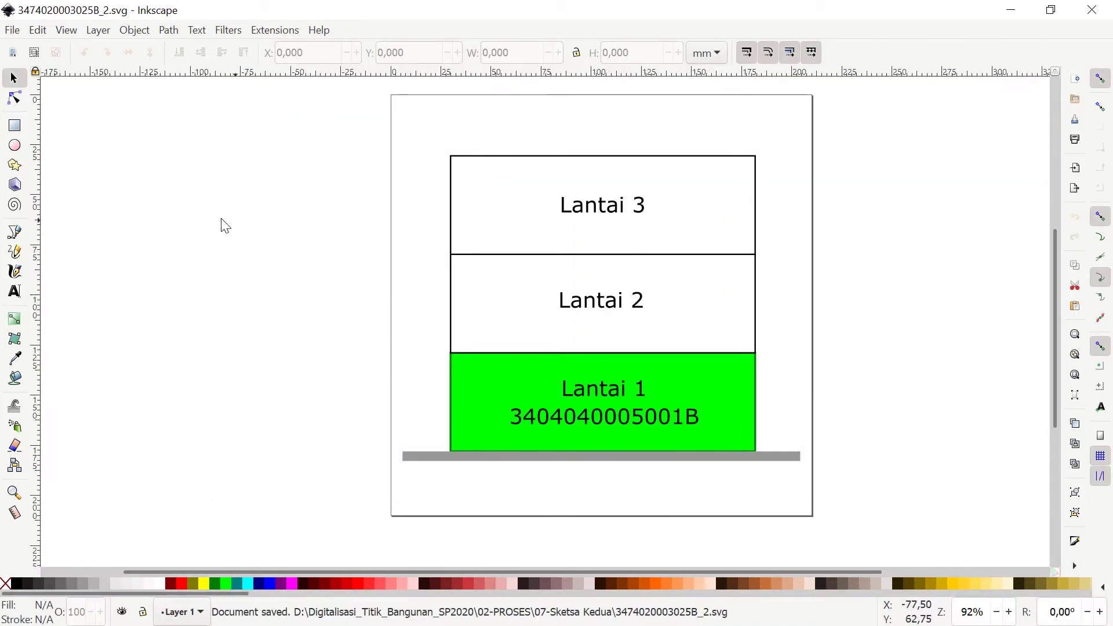
left_click(13, 31)
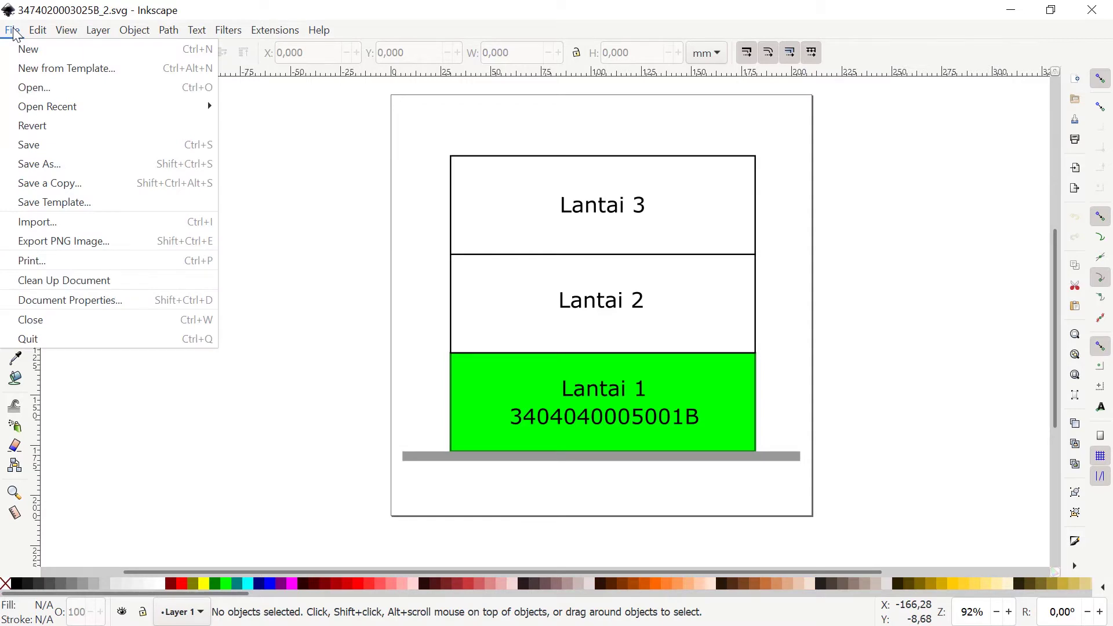
left_click(36, 169)
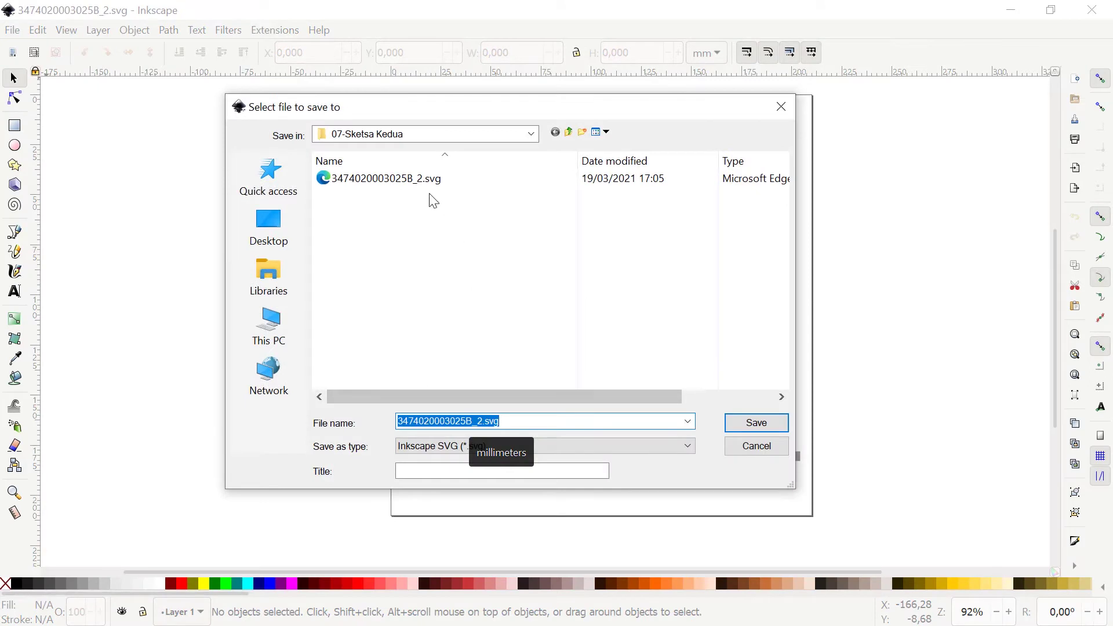
left_click(464, 421)
key("BackSpace")
type("6")
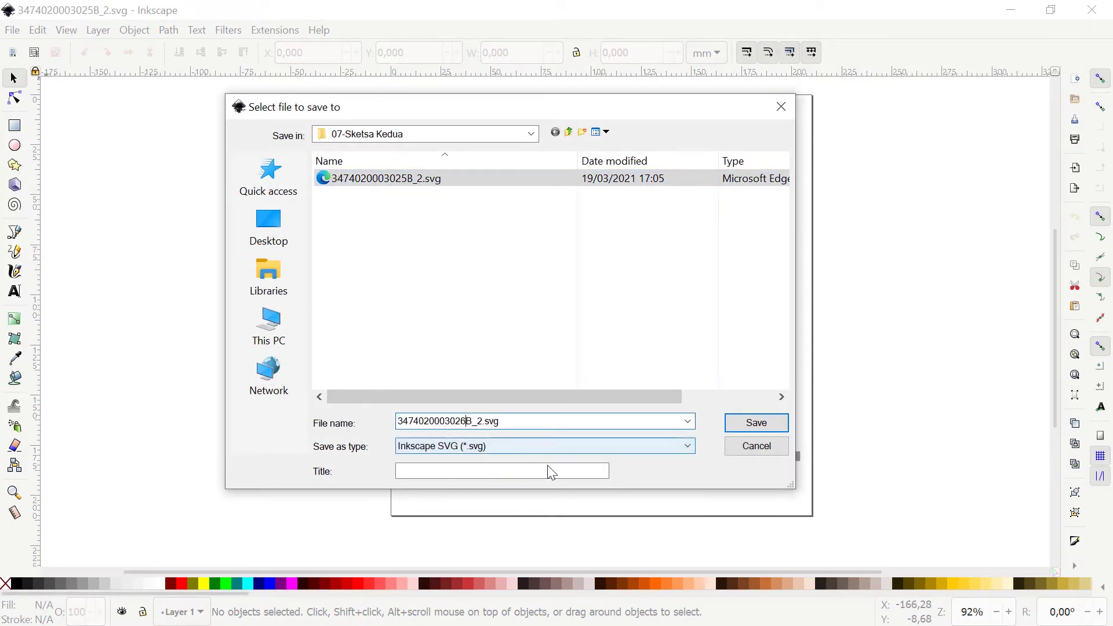
left_click(757, 422)
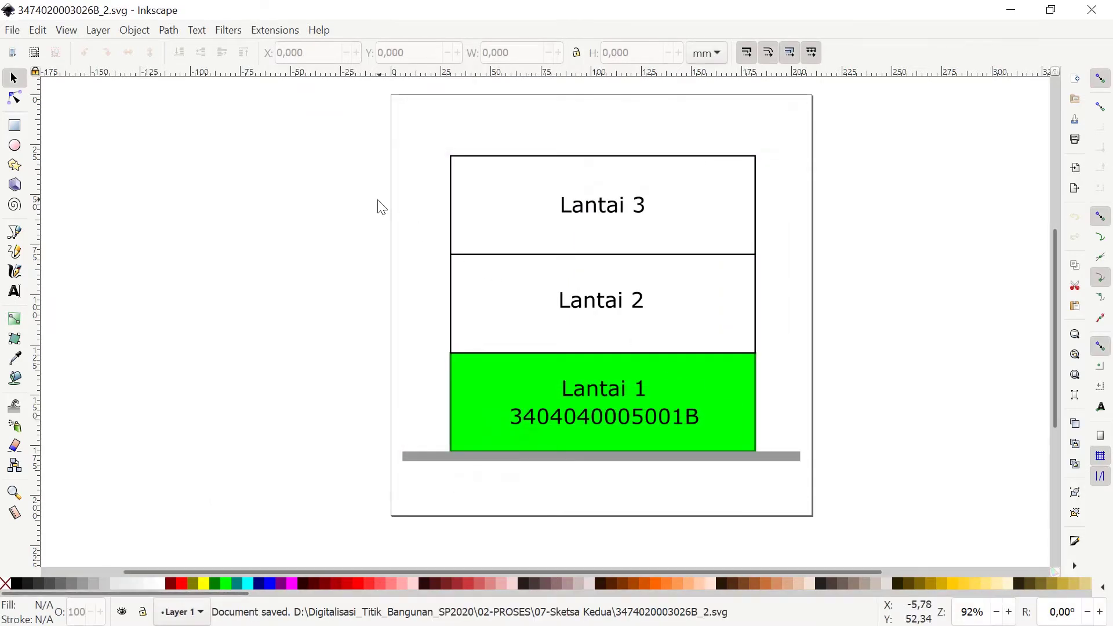
Delete all template objects from the page and import Untitled1.pdf from the 04-Lainnya folder using internal import with embedded images.
mouse_move(348, 125)
left_mouse_down()
mouse_move(874, 530)
mouse_move(875, 519)
left_mouse_up()
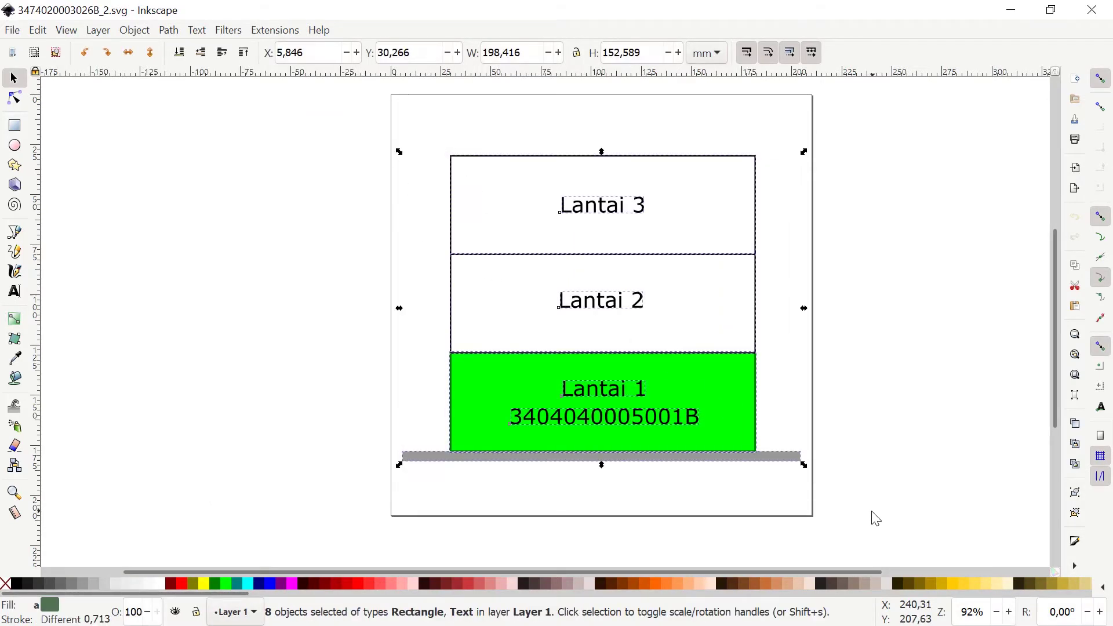
key("Delete")
left_click(12, 31)
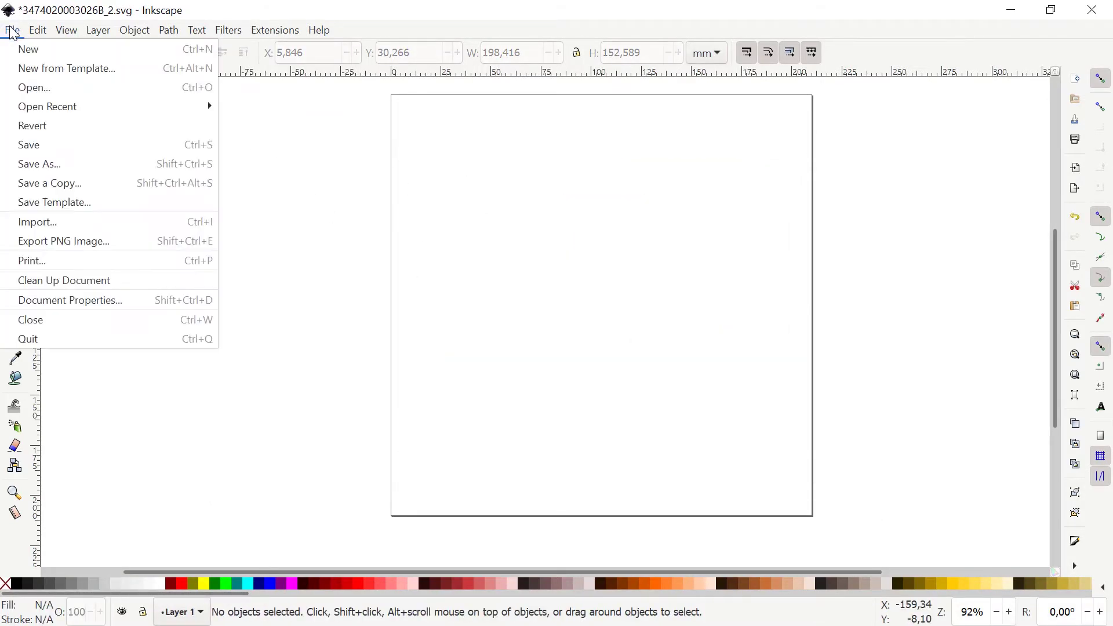
left_click(58, 230)
left_click_drag(646, 222, 618, 377)
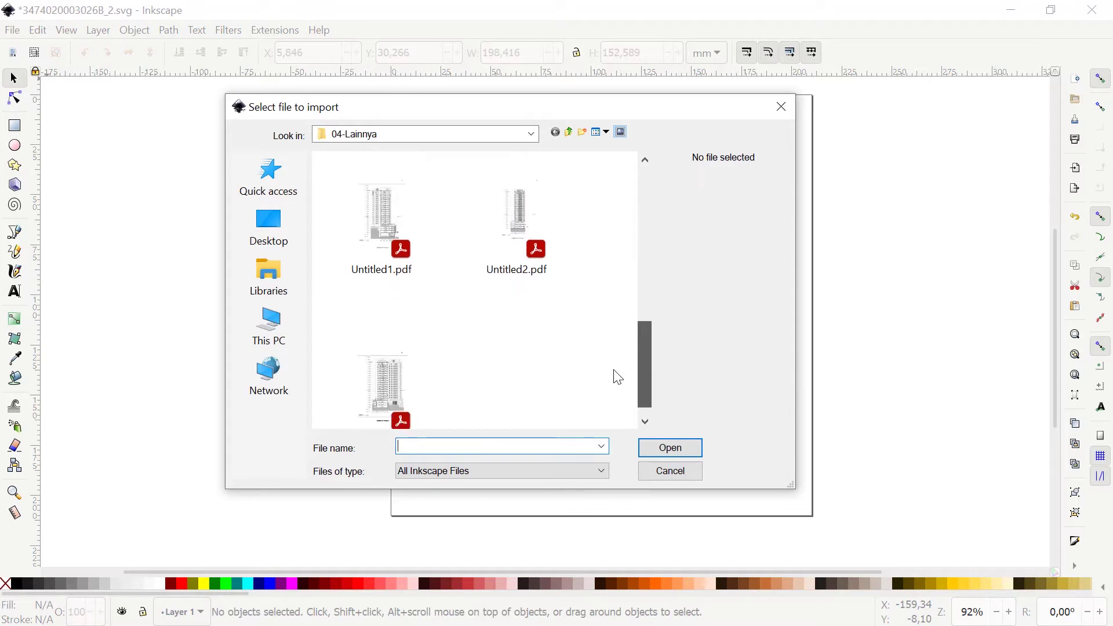
left_click(377, 232)
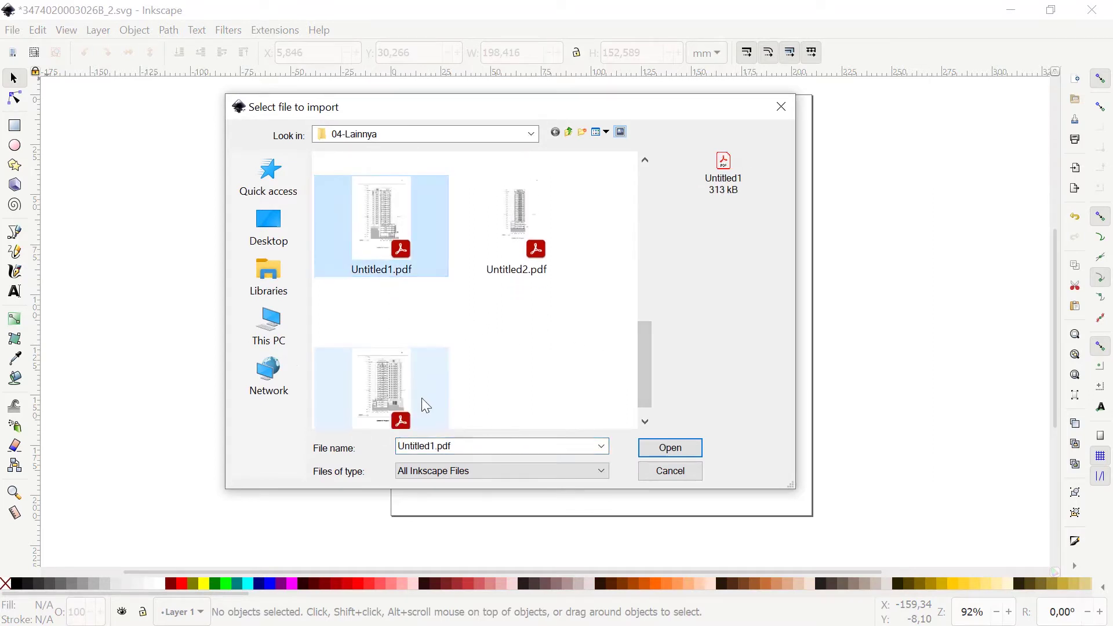
left_click(659, 448)
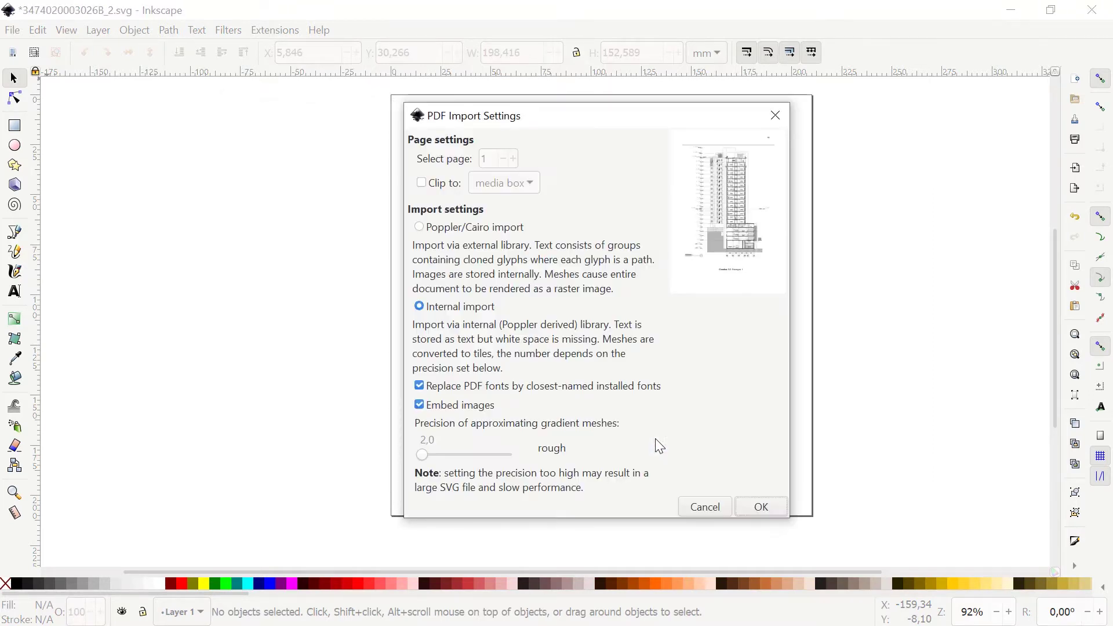
left_click(756, 507)
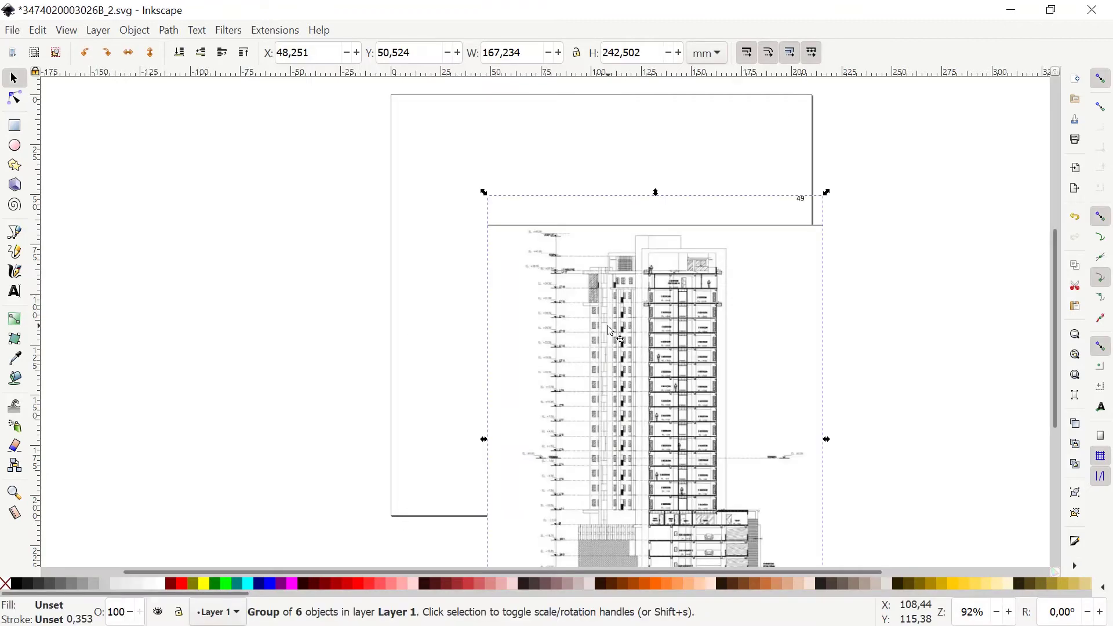
Move the imported building section to about X 25 mm, Y -12.5 mm, shrink it to about 161 by 236 mm, and save the document.
left_click_drag(643, 328, 598, 203)
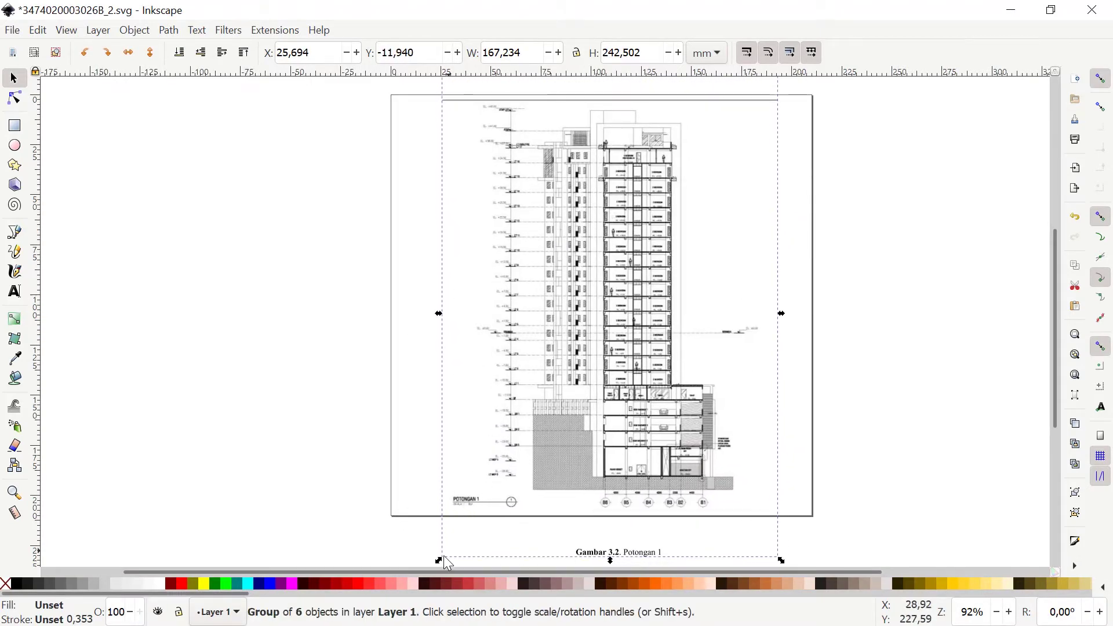
left_click_drag(440, 561, 454, 548)
left_click_drag(550, 407, 536, 405)
left_click(14, 30)
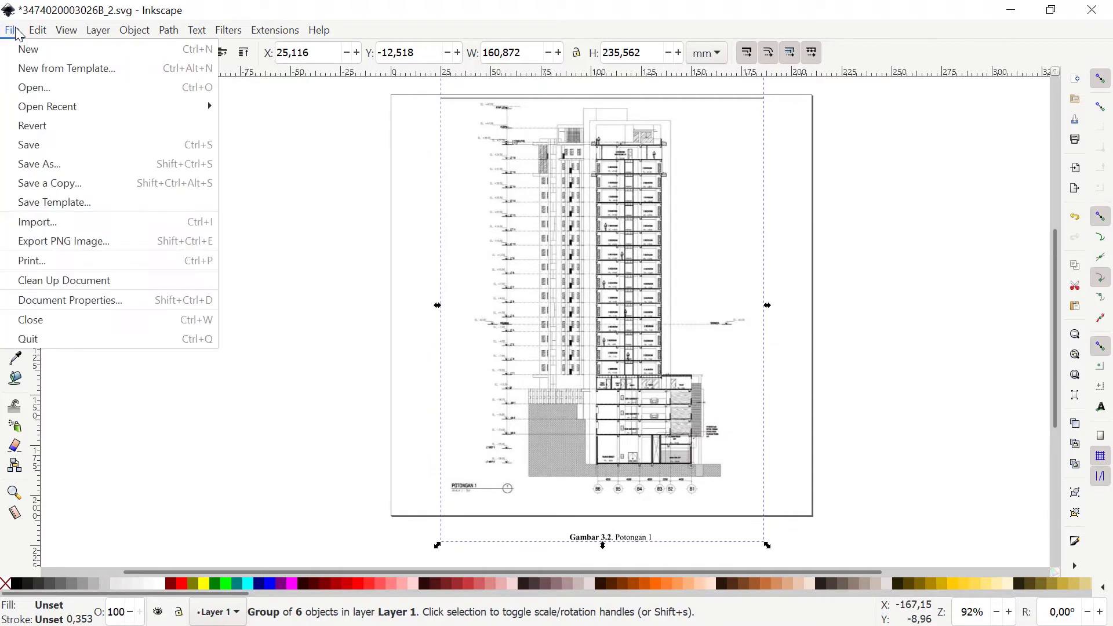
left_click(36, 145)
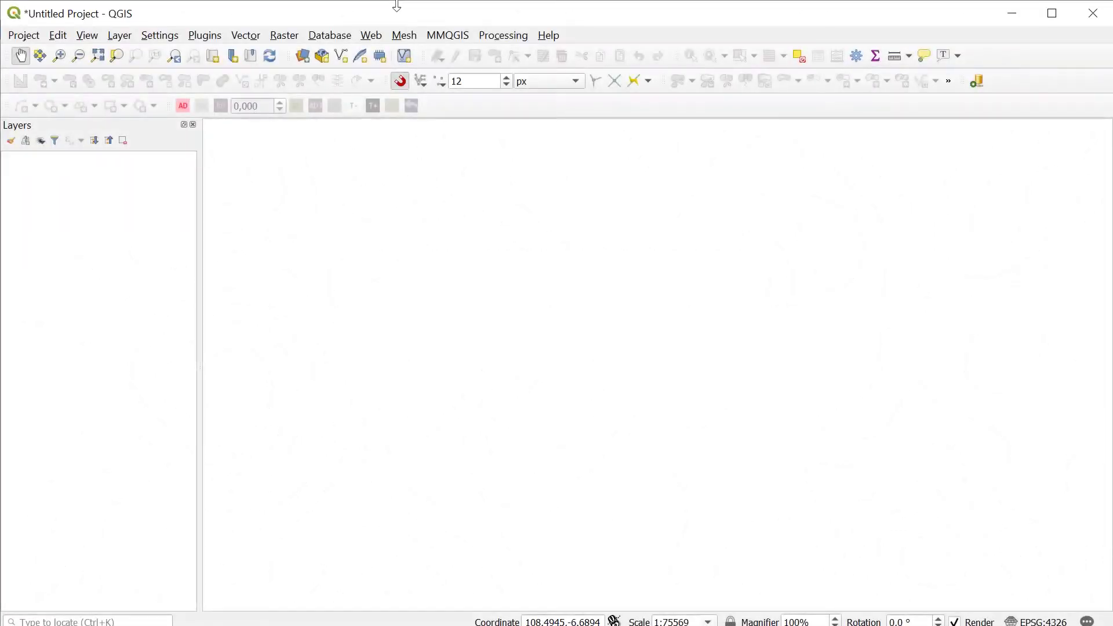
Add the vector dataset 05_prod_bs_3274sp2020.geojson from the 01-Peta Digital folder to the project.
left_click(303, 57)
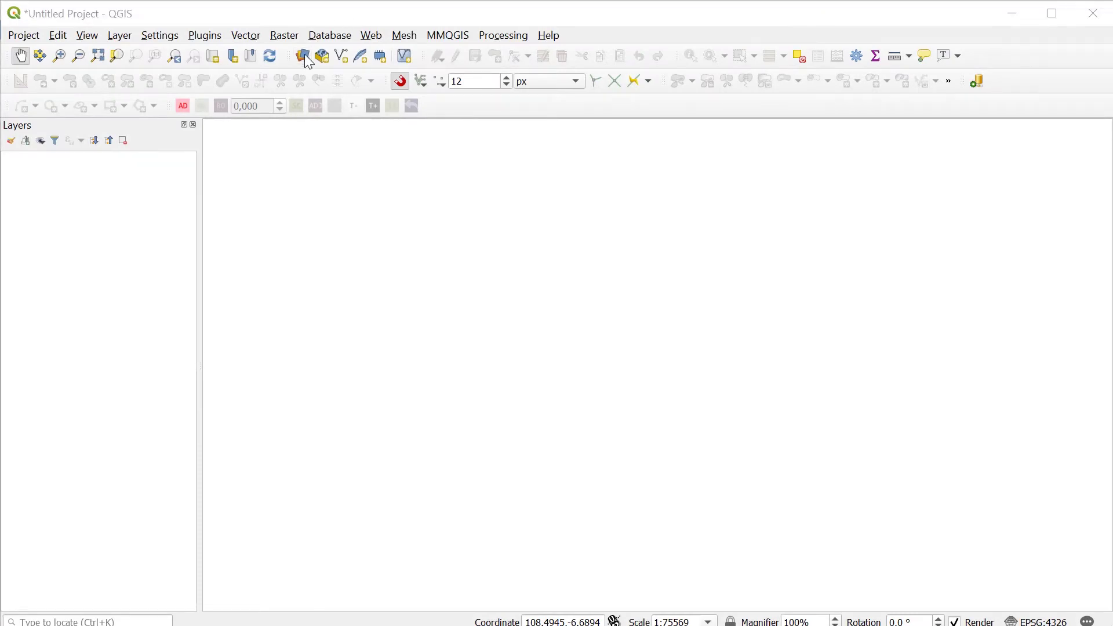
left_click(988, 248)
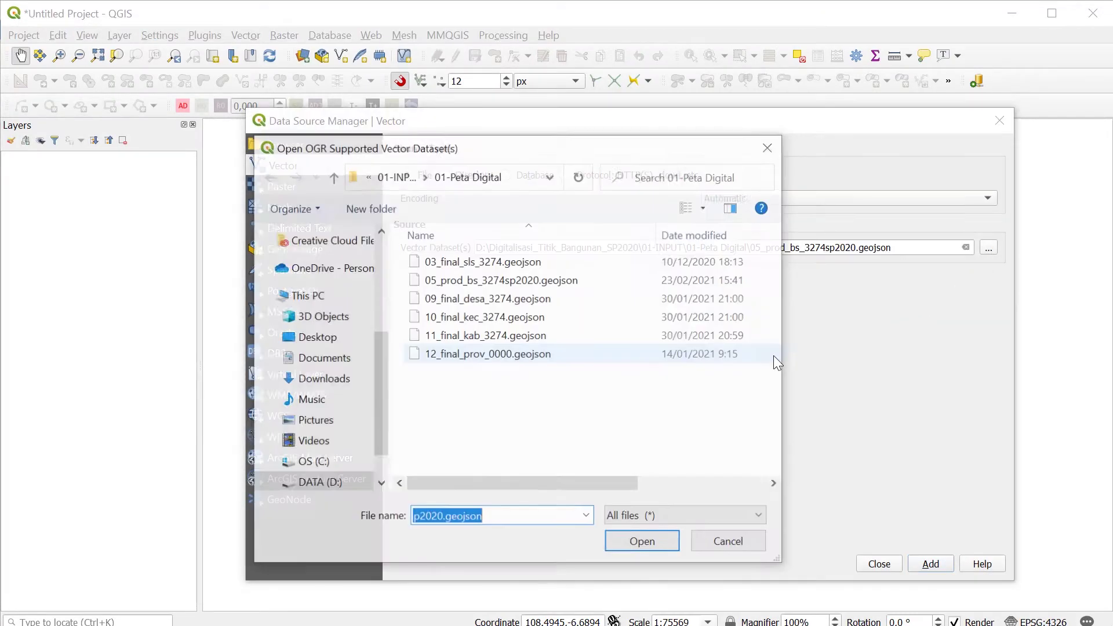
left_click(518, 279)
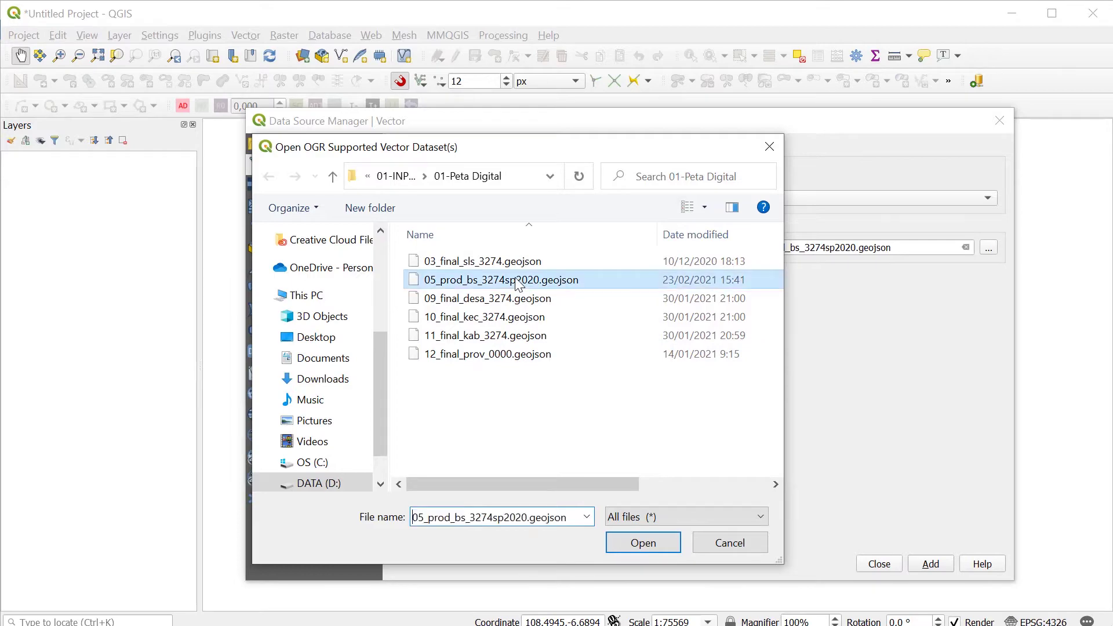
left_click(642, 543)
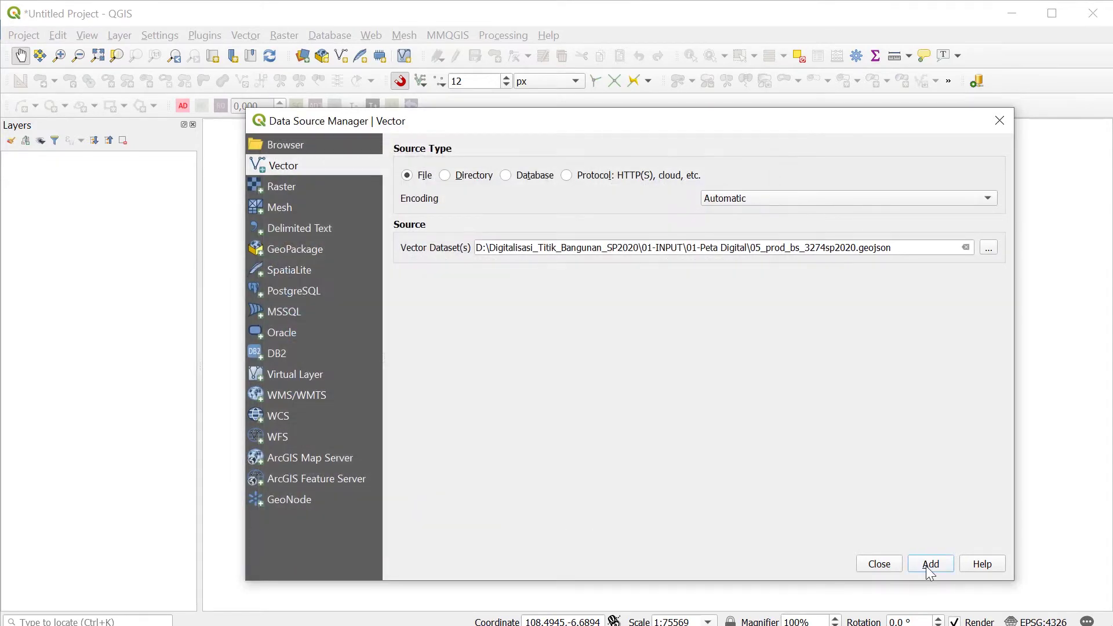
left_click(928, 565)
left_click(891, 566)
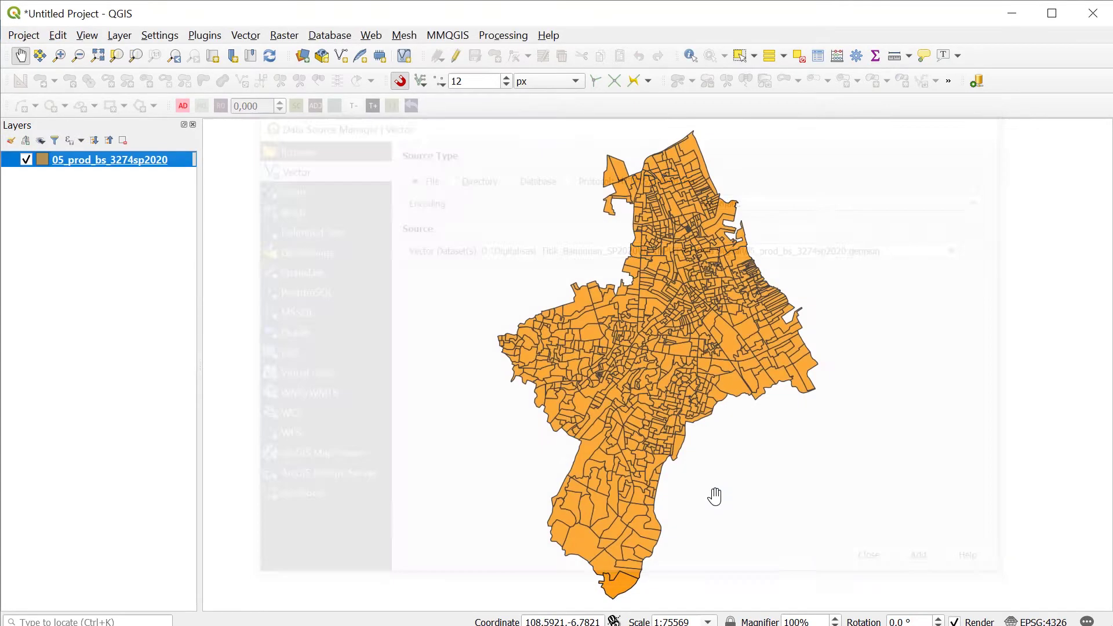
Set up an export of the census block layer as GeoPackage, with the 05-Layer Layout folder under 02-PROSES as destination.
right_click(149, 163)
mouse_move(274, 457)
left_click(392, 457)
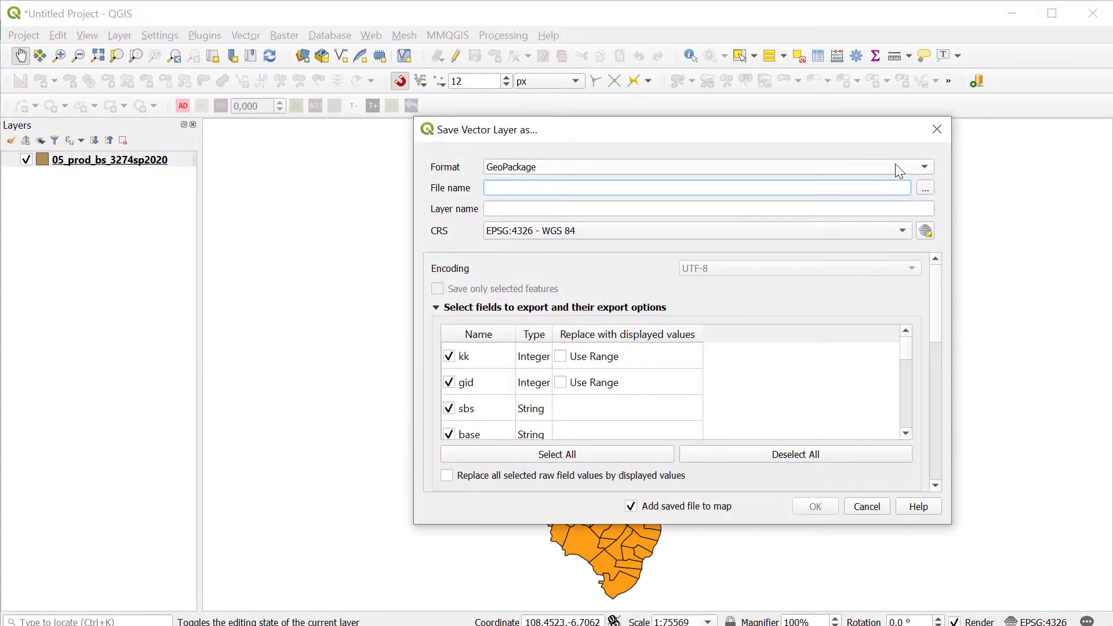
left_click(898, 170)
left_click(606, 167)
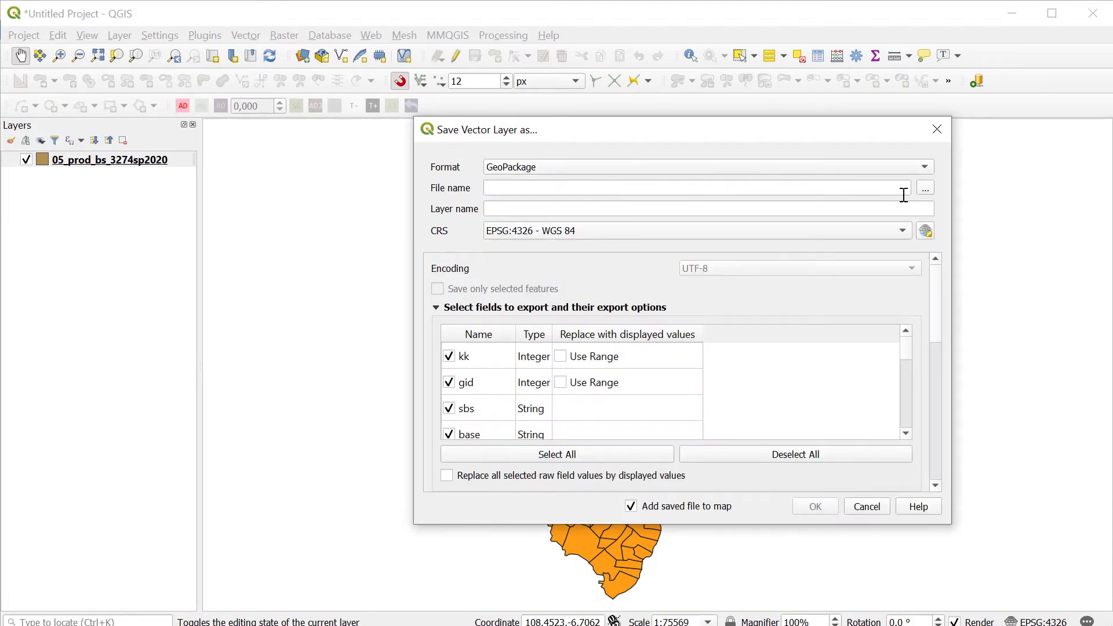
left_click(926, 189)
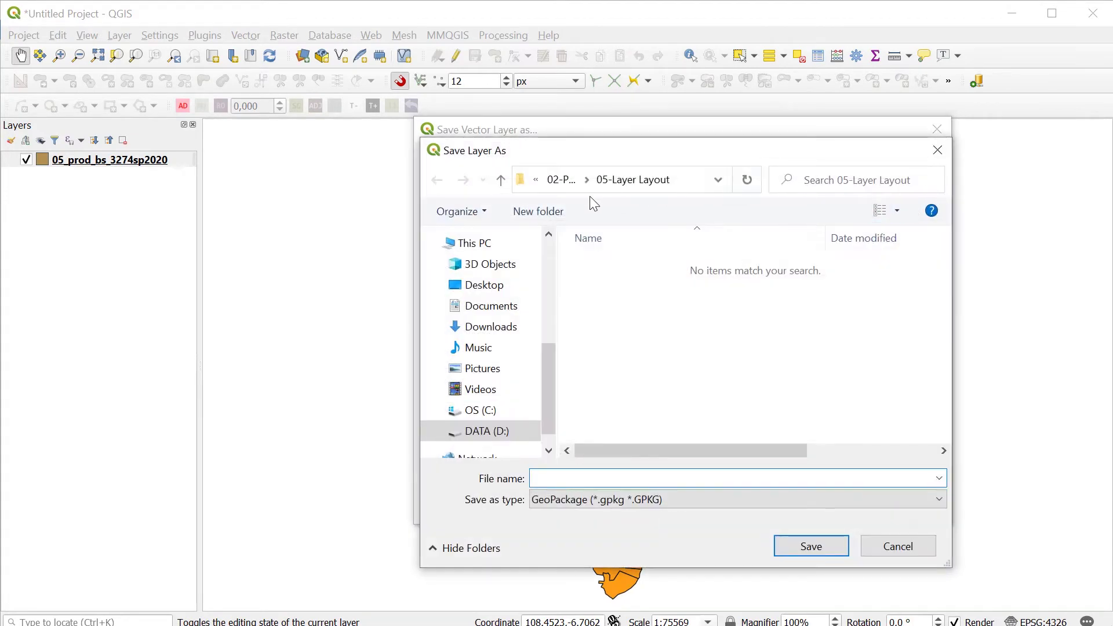
left_click(558, 181)
left_click(555, 180)
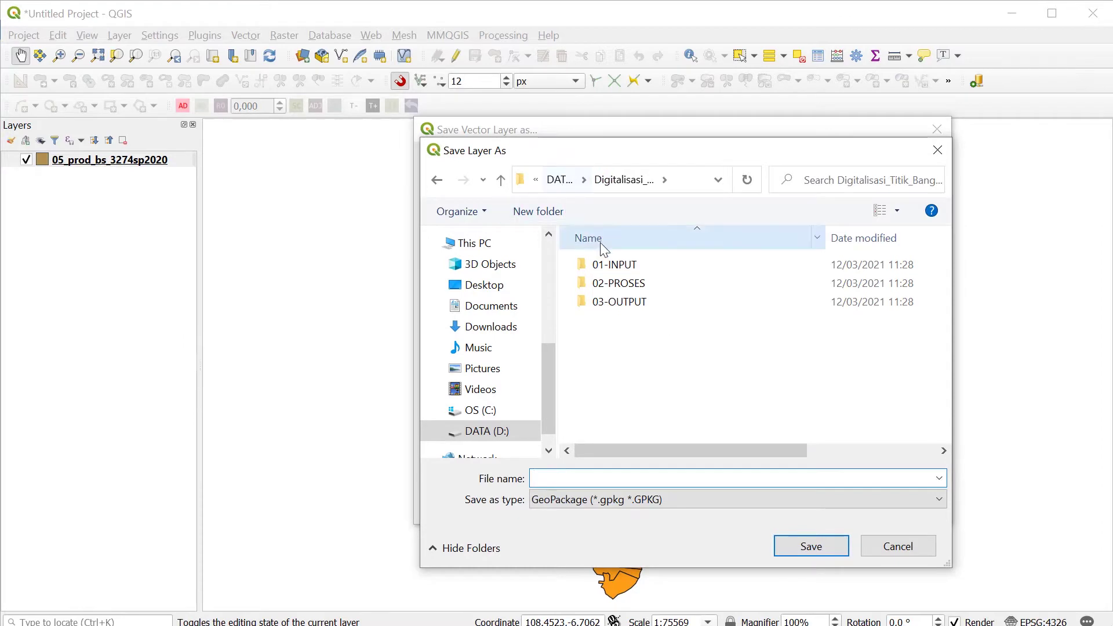
double_click(624, 284)
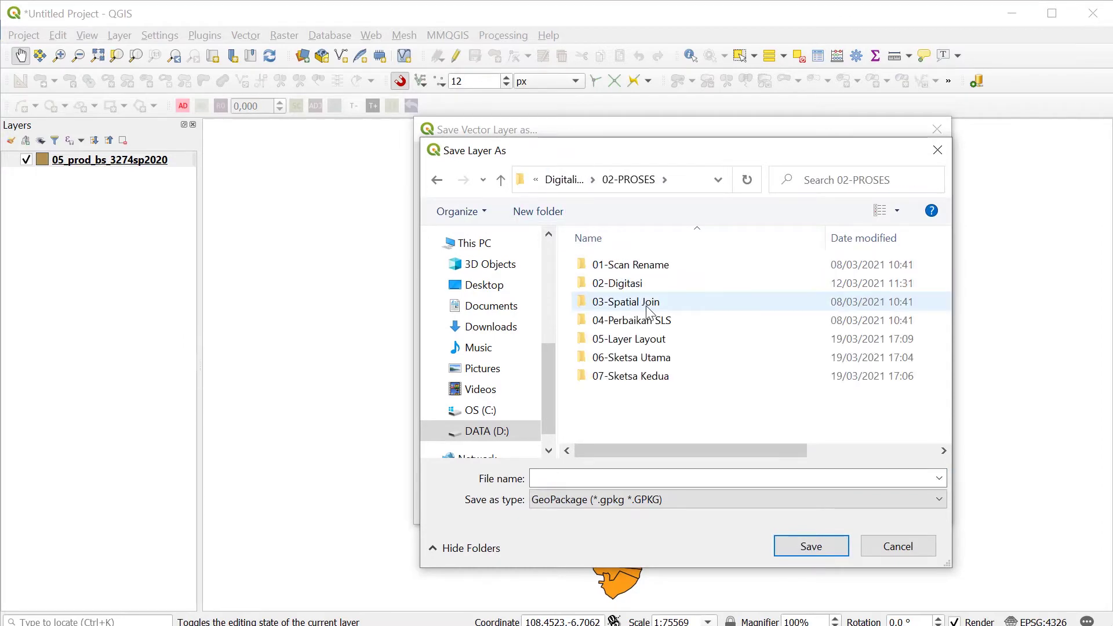
left_click(636, 341)
double_click(637, 346)
Name the export file prod_bs_3274sp2020_layout and export the layer in EPSG:4326 - WGS 84, adding it to the map.
left_click(703, 480)
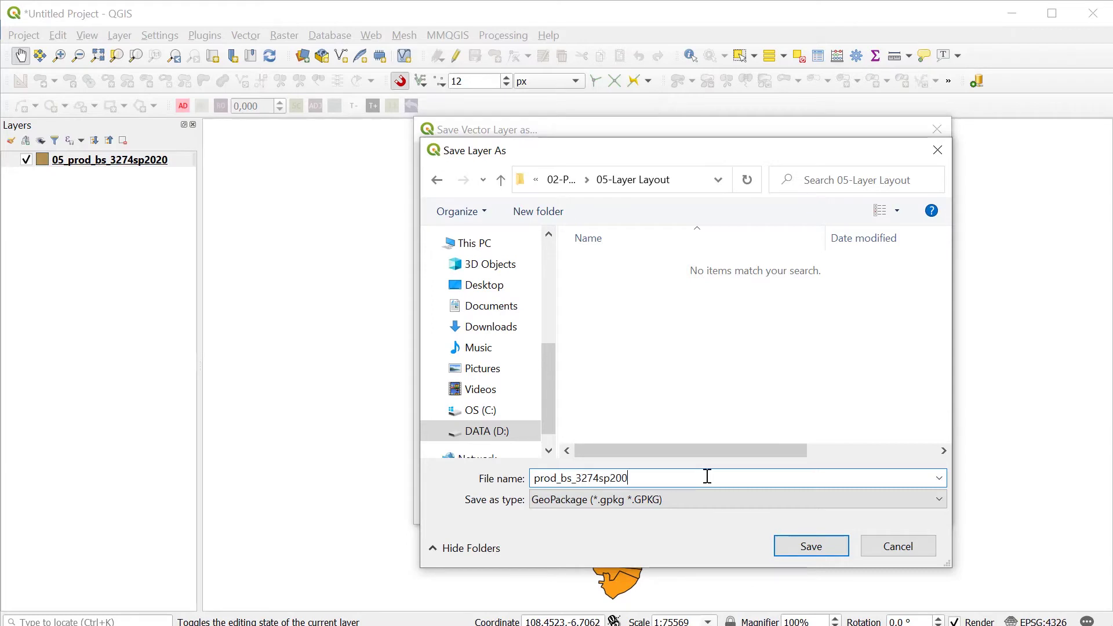
key("BackSpace")
left_click(794, 545)
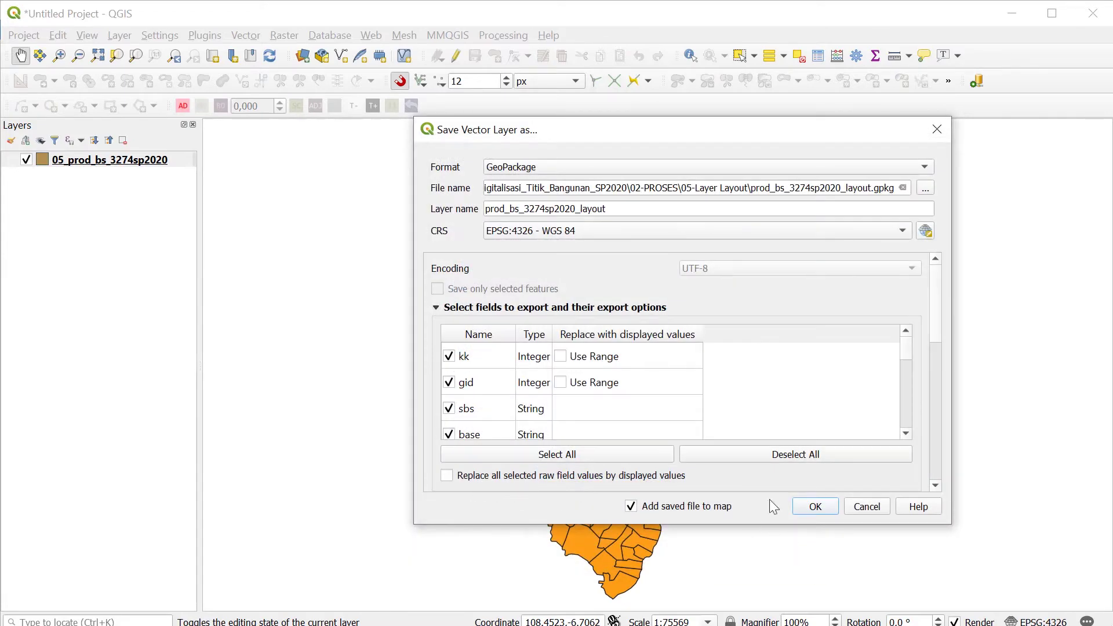
left_click(815, 506)
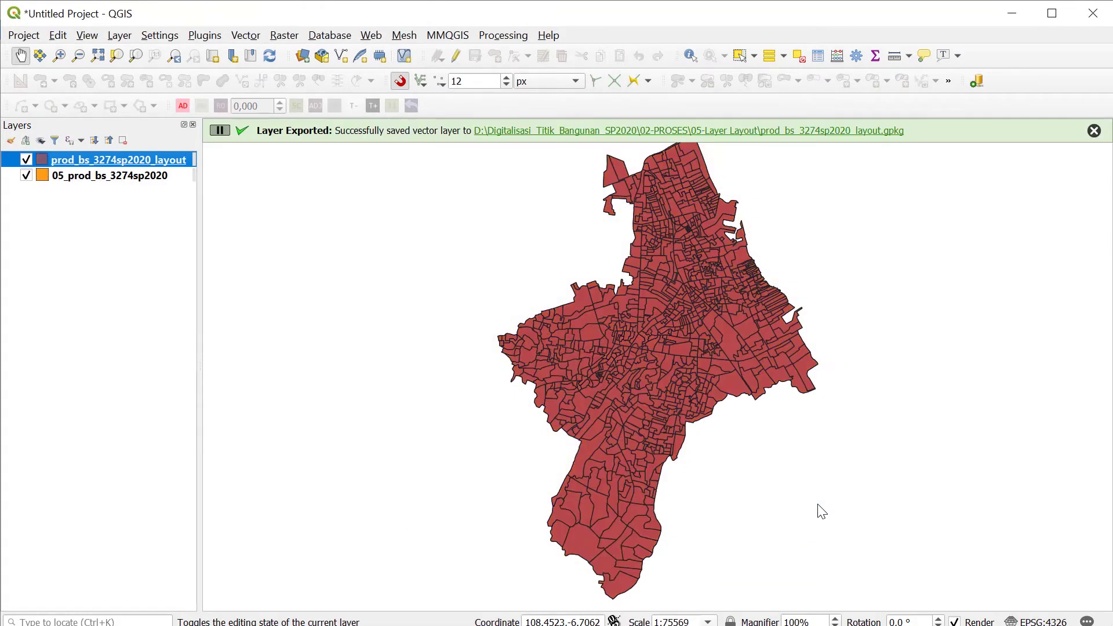
Remove the original 05_prod_bs_3274sp2020 layer from the project.
left_click(108, 178)
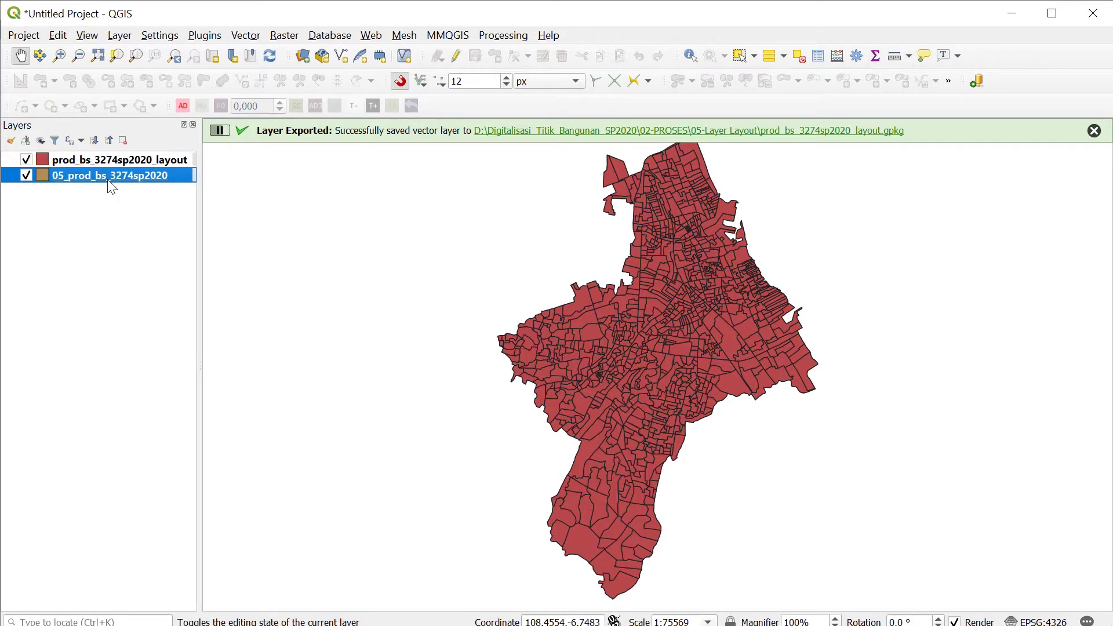
right_click(108, 181)
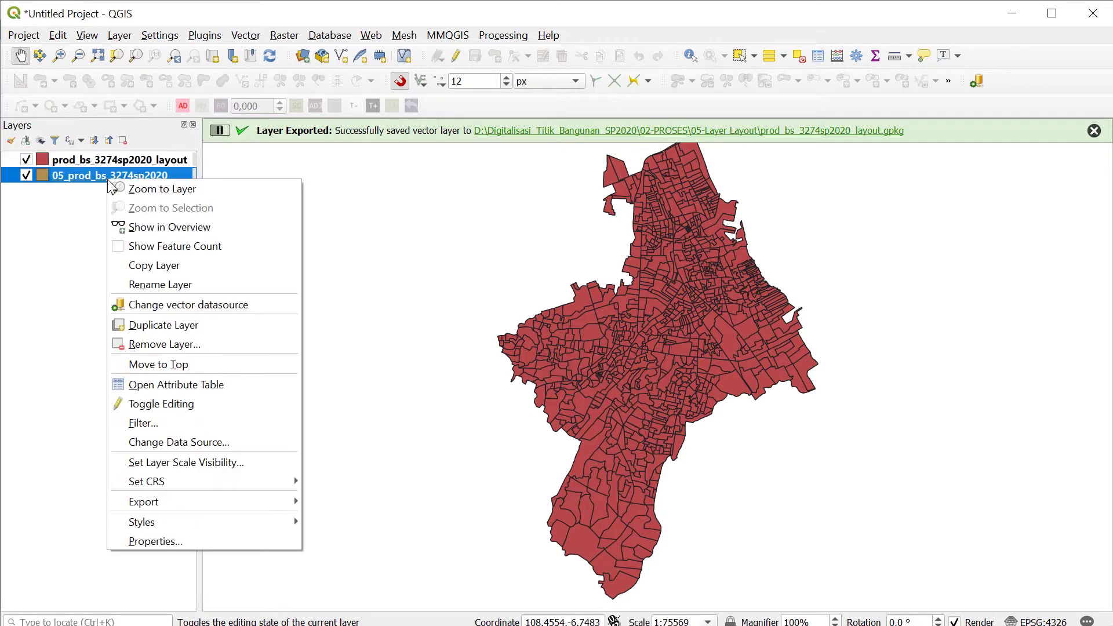
left_click(141, 344)
left_click(561, 350)
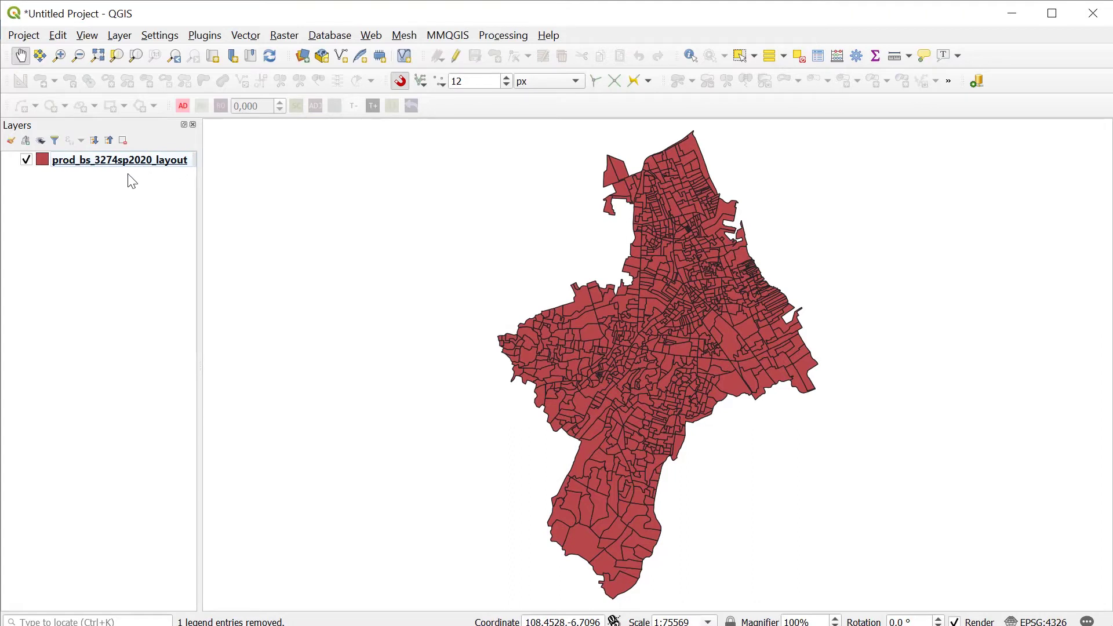
left_click(111, 165)
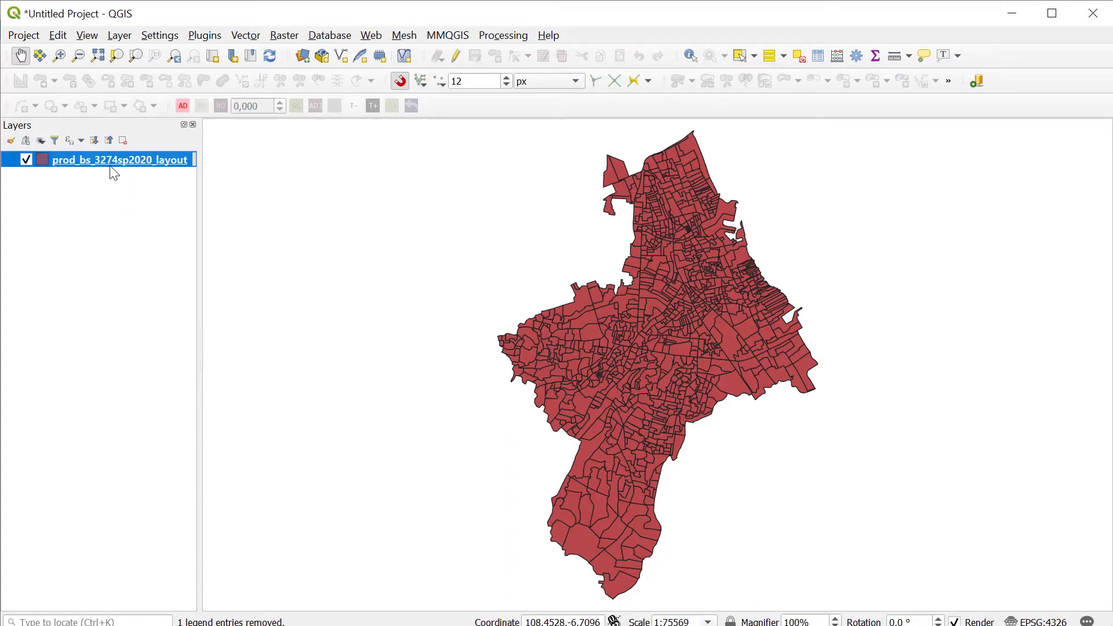
right_click(112, 169)
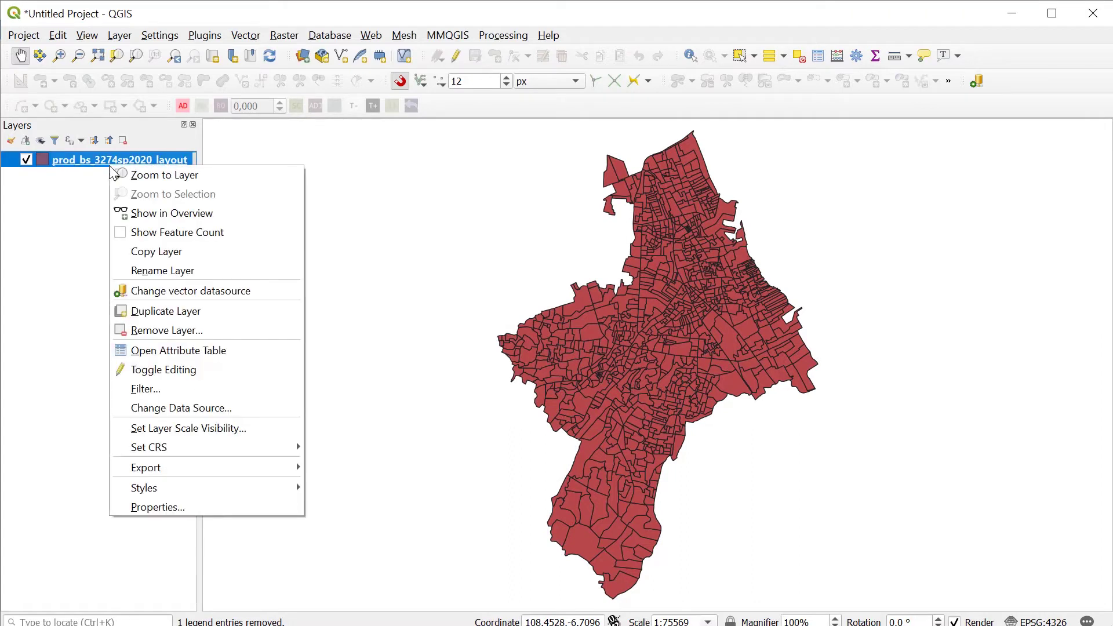
left_click(67, 208)
left_click(67, 208)
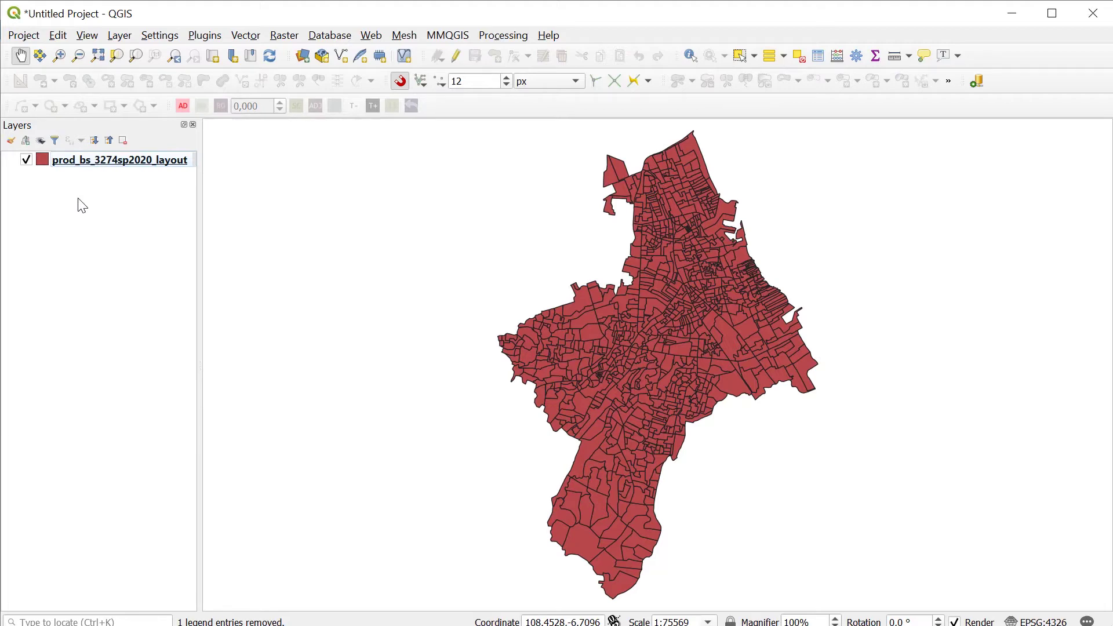
In the layout layer's attribute table, set up a new text field iddesa with length 10 in the Field Calculator.
left_click(103, 163)
right_click(102, 161)
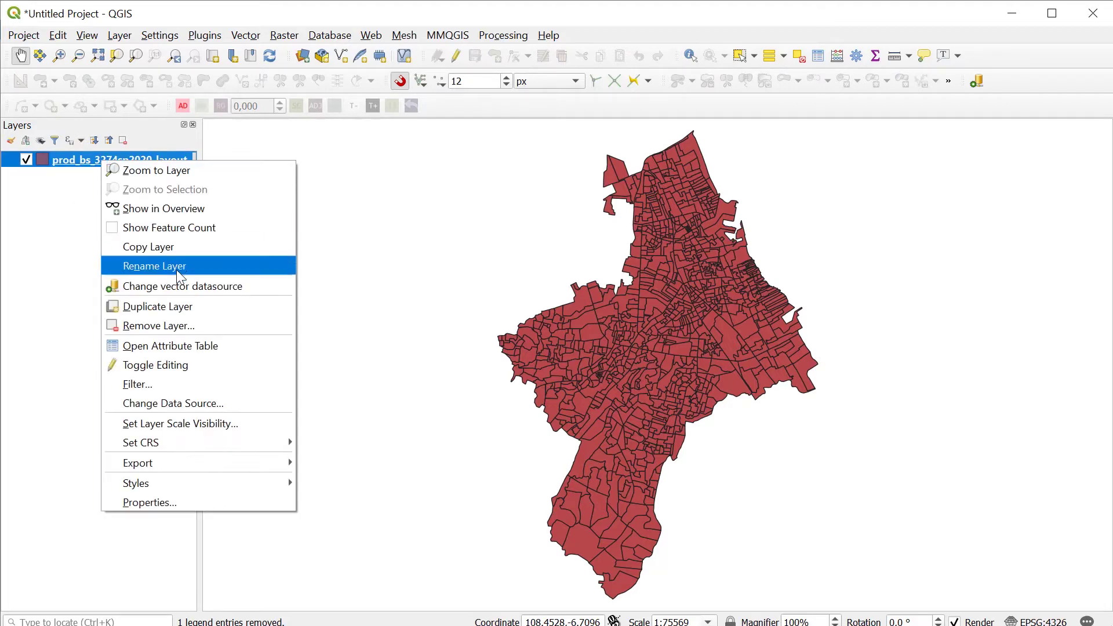
left_click(187, 342)
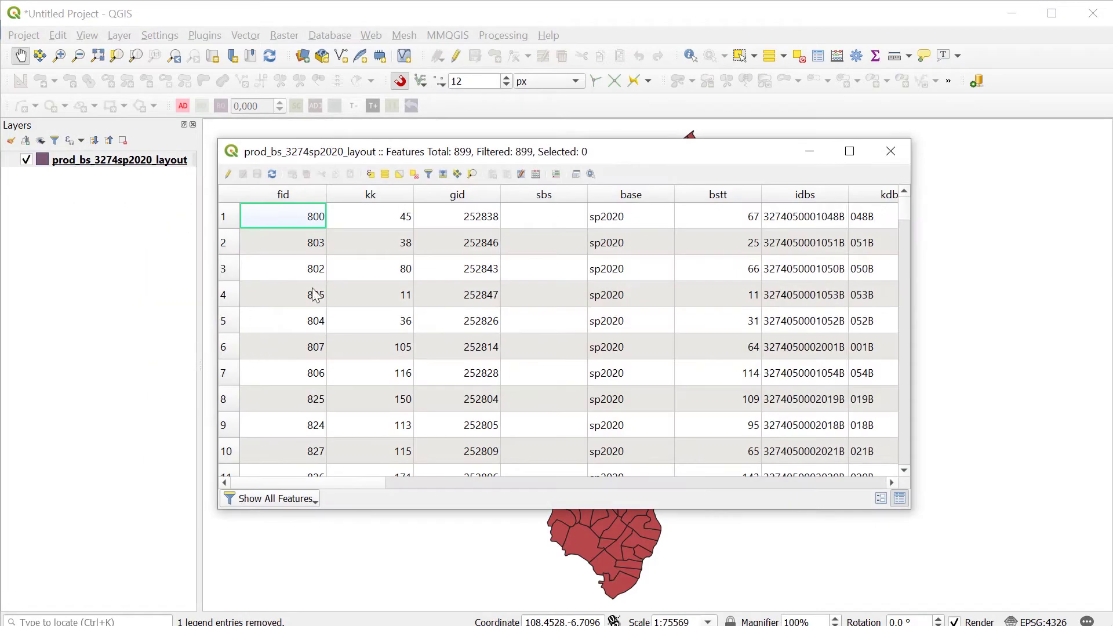
left_click(536, 175)
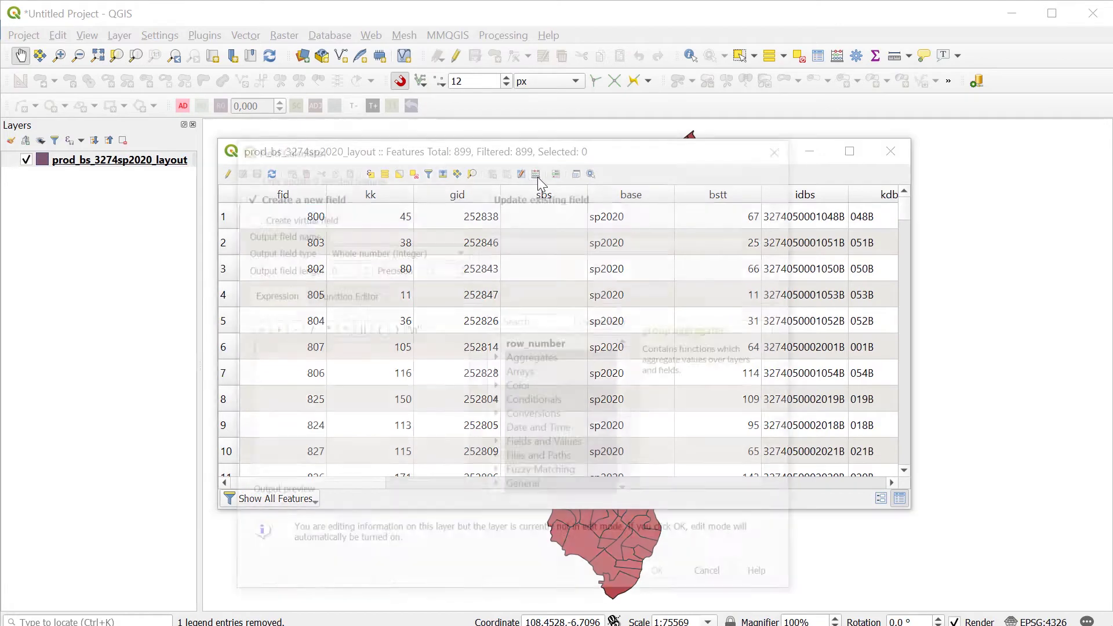
left_click(413, 232)
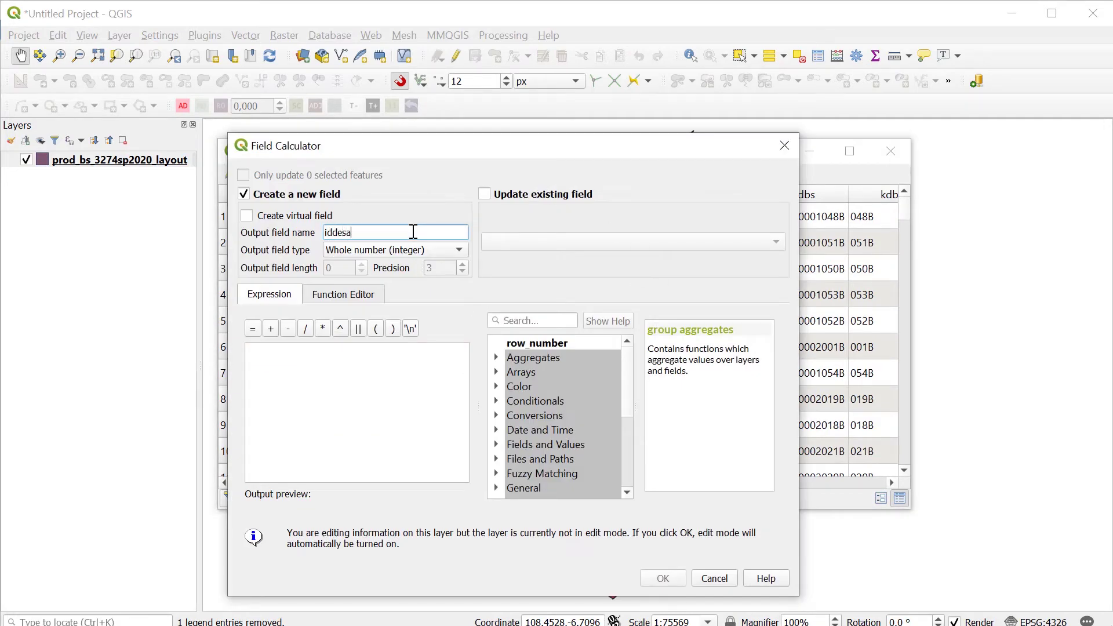
left_click(405, 250)
left_click(377, 295)
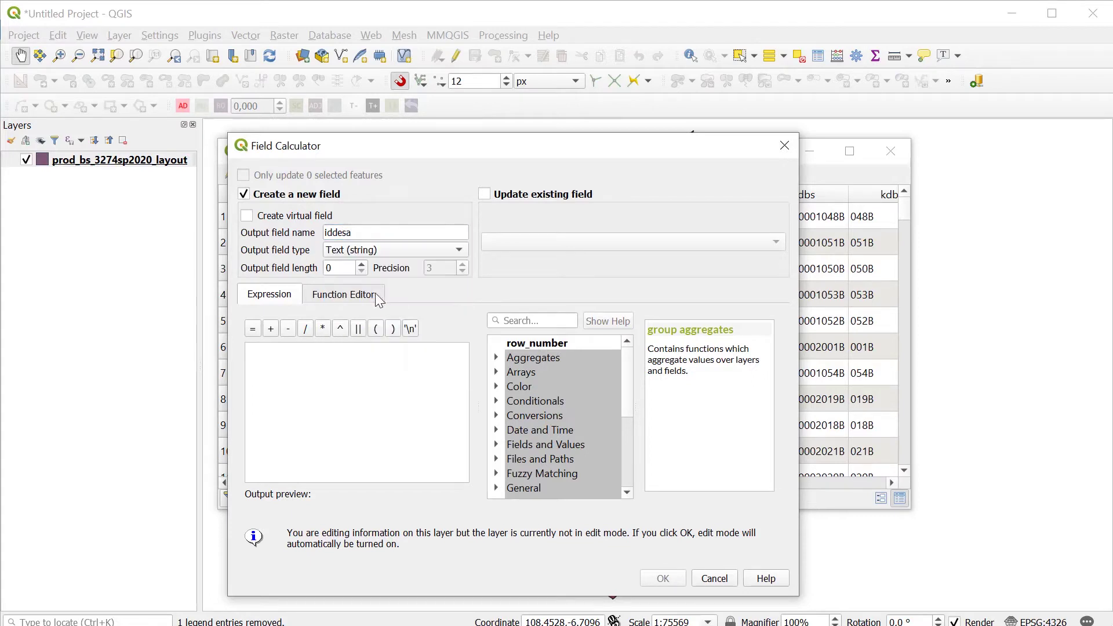
left_click_drag(343, 270, 300, 271)
Fill the iddesa field with the expression left("idbs",10), create it, and check the new column in the attribute table.
left_click(325, 362)
type("le")
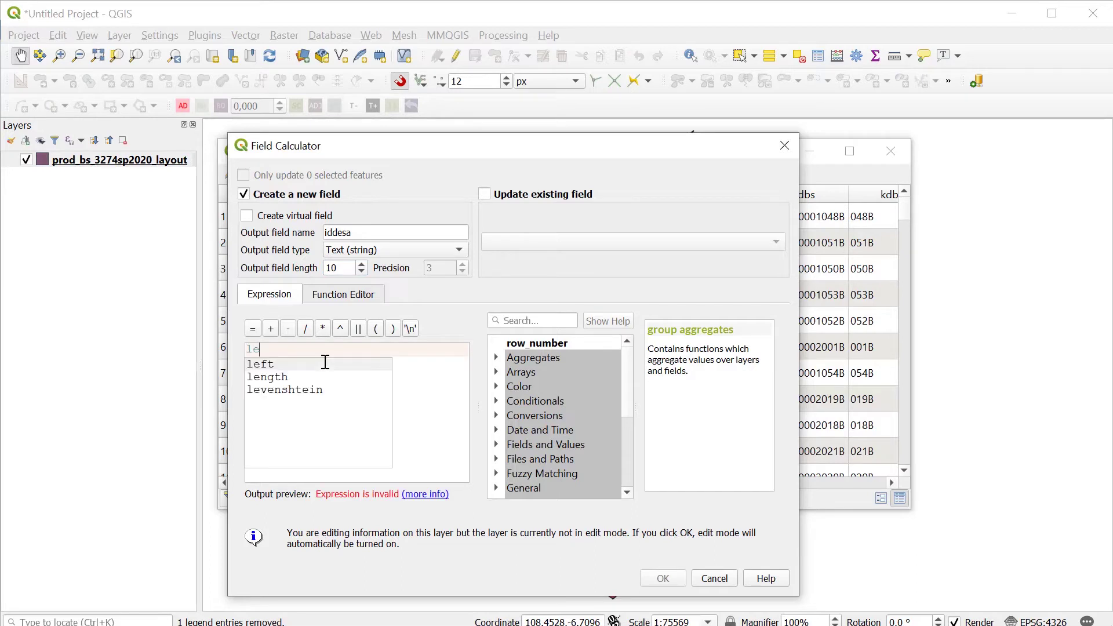
type("ft(")
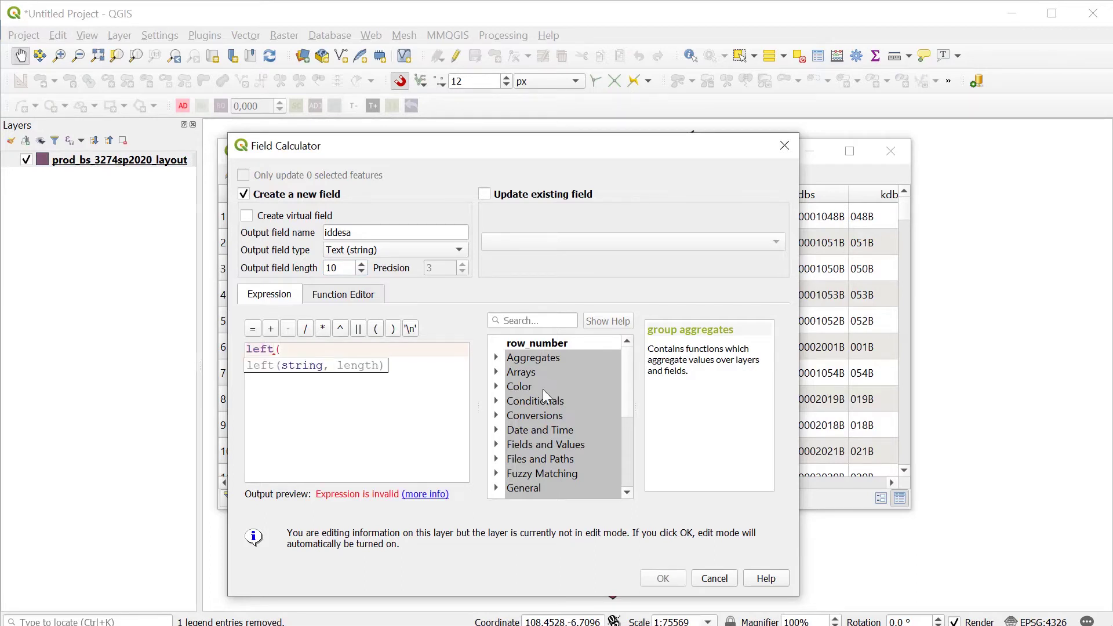
left_click(496, 444)
scroll(548, 378, "down", 8)
scroll(561, 395, "up", 5)
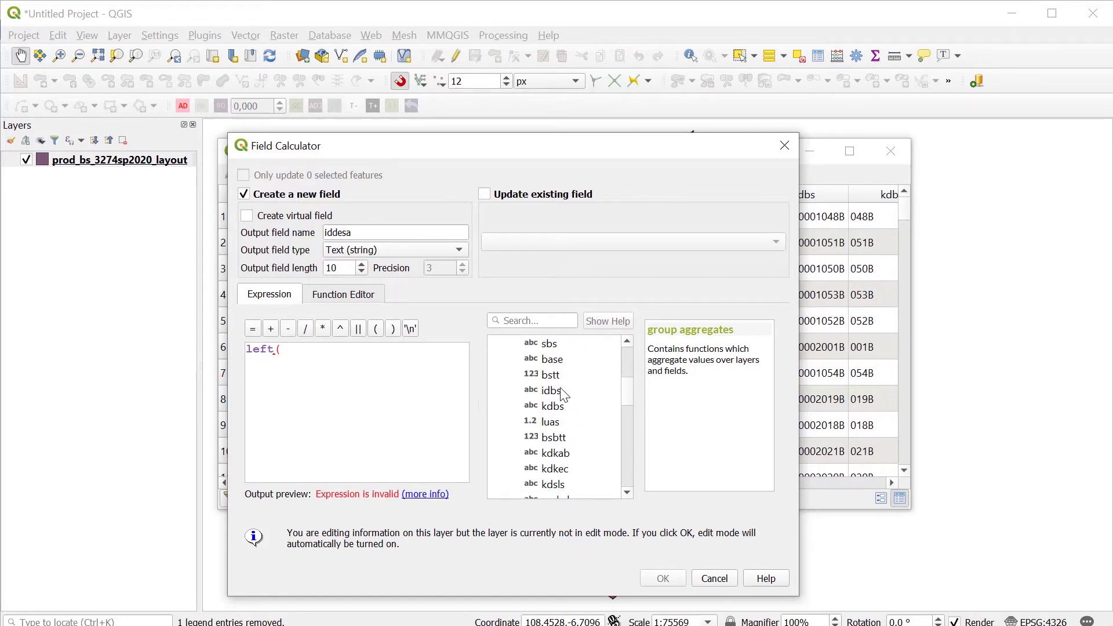
double_click(551, 390)
type(",10)")
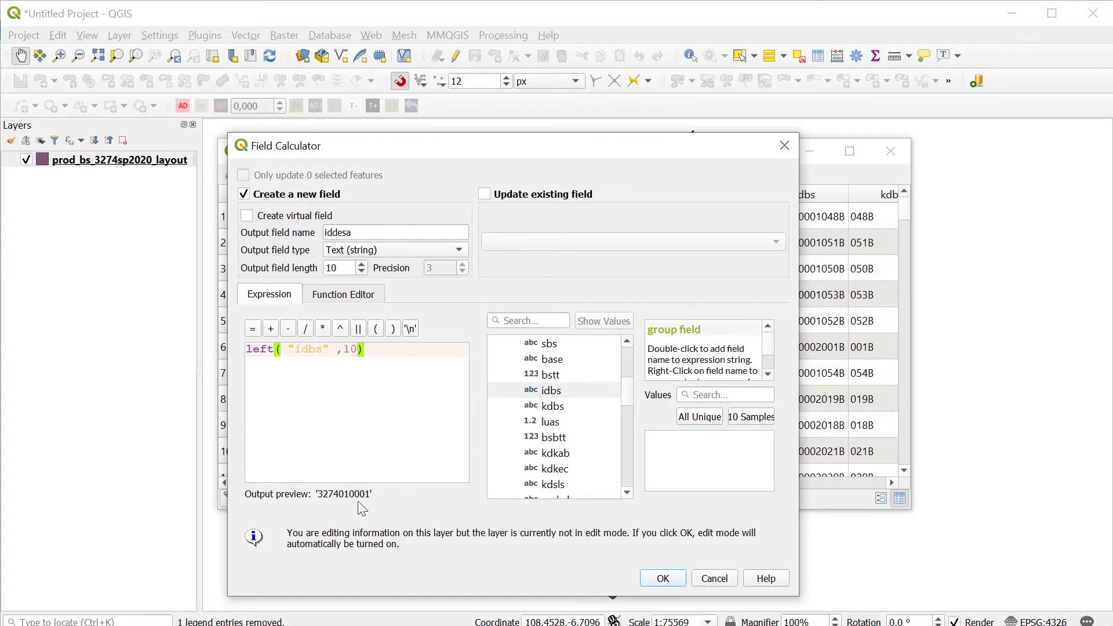
left_click(660, 578)
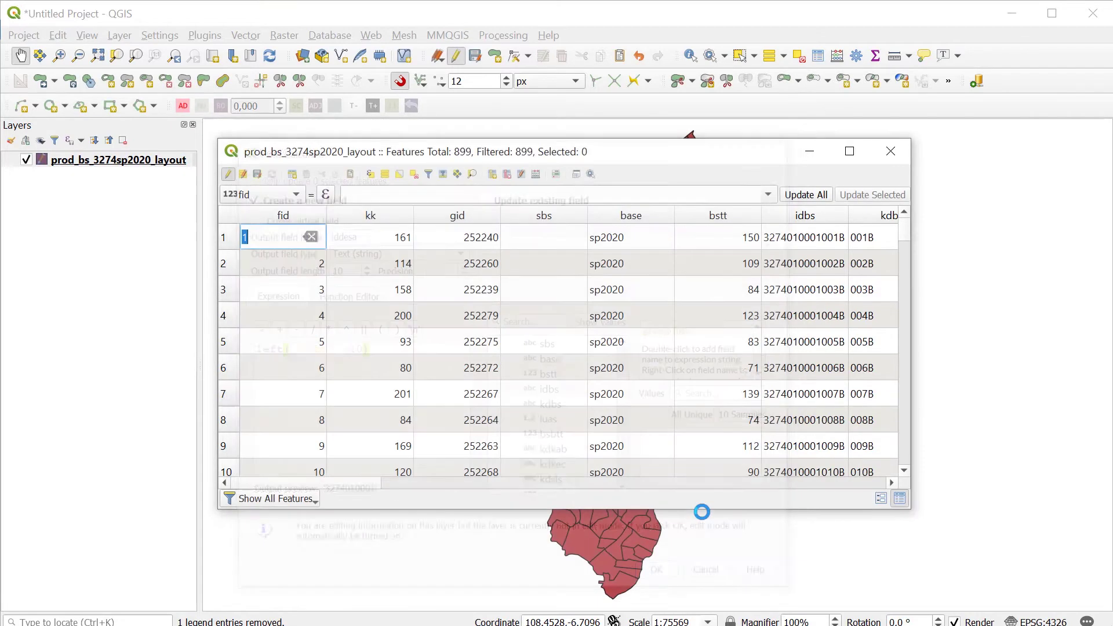
left_click_drag(347, 483, 881, 427)
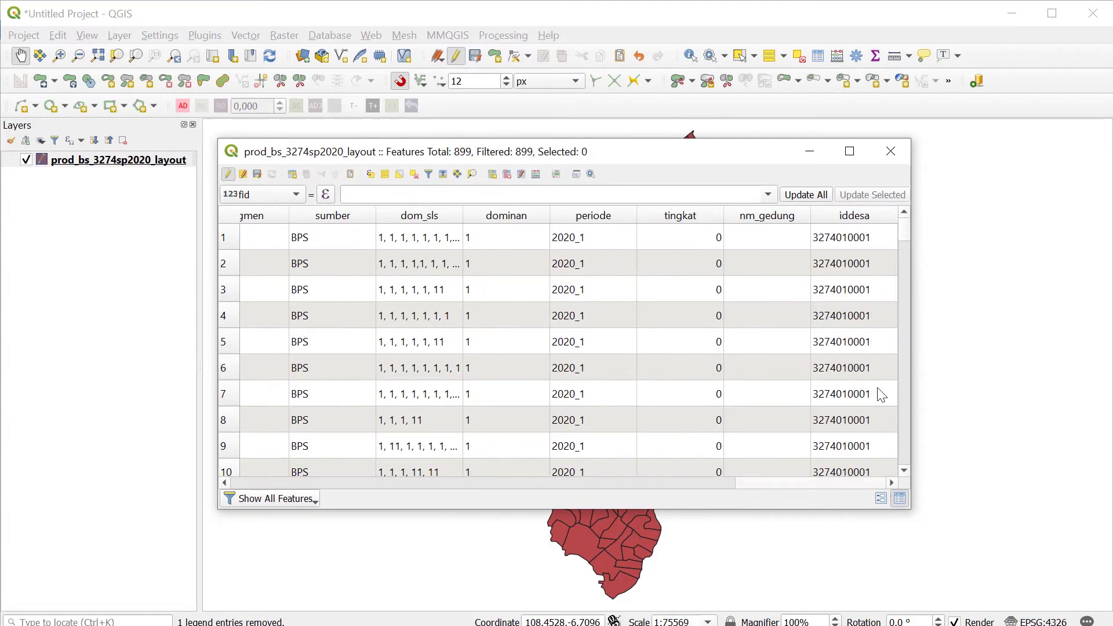
Set up another new text field named type_layout with length 2 in the Field Calculator.
left_click(521, 173)
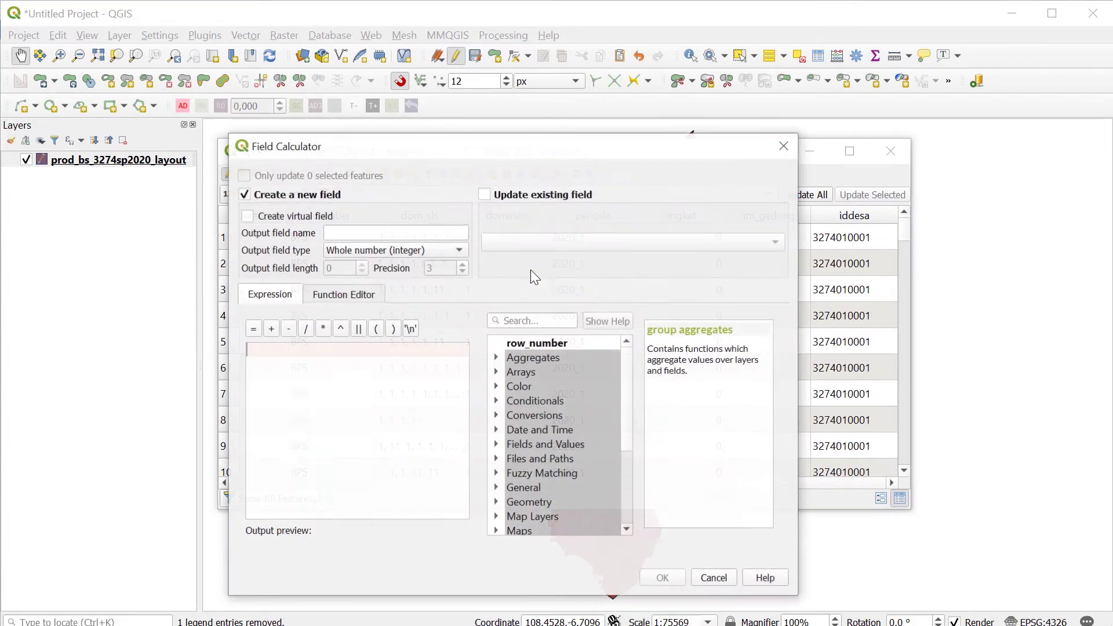
left_click(374, 230)
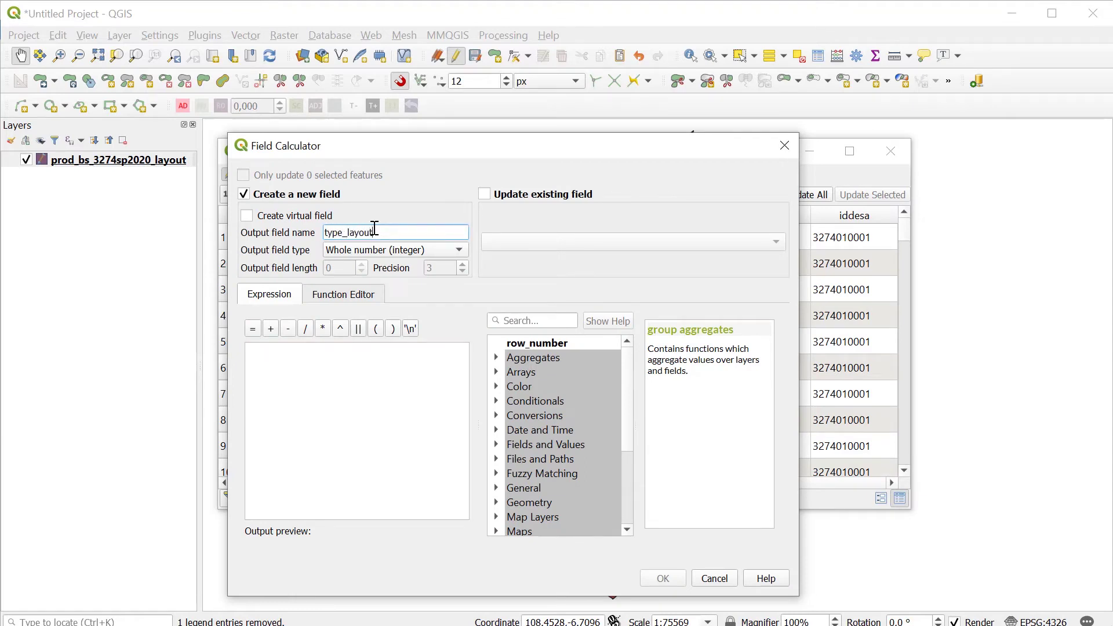
type("type_layout")
left_click(382, 252)
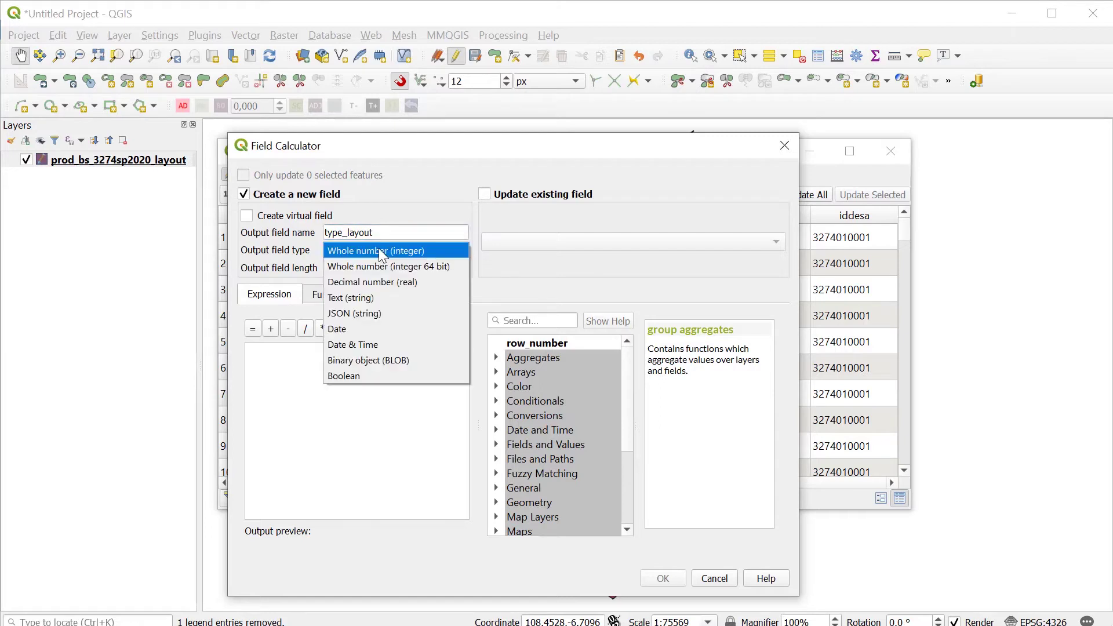
left_click(374, 296)
key("Tab")
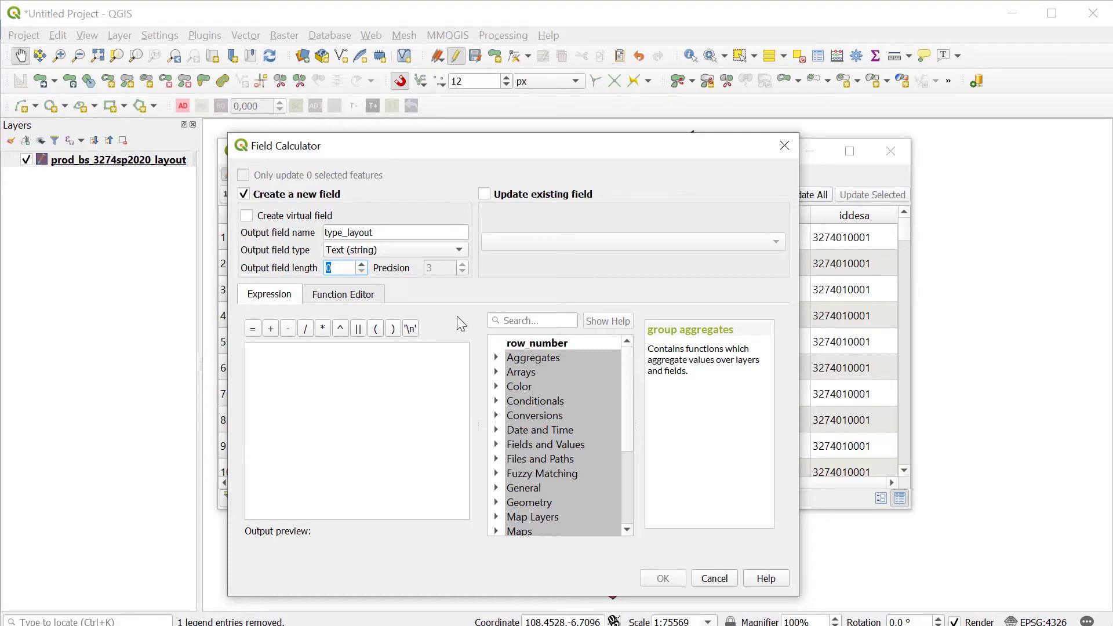
type("2")
Fill type_layout with the expression '1' for all features, create the field, and check its column in the table.
left_click(443, 354)
type("'1'")
left_click(660, 577)
left_click_drag(734, 485, 814, 490)
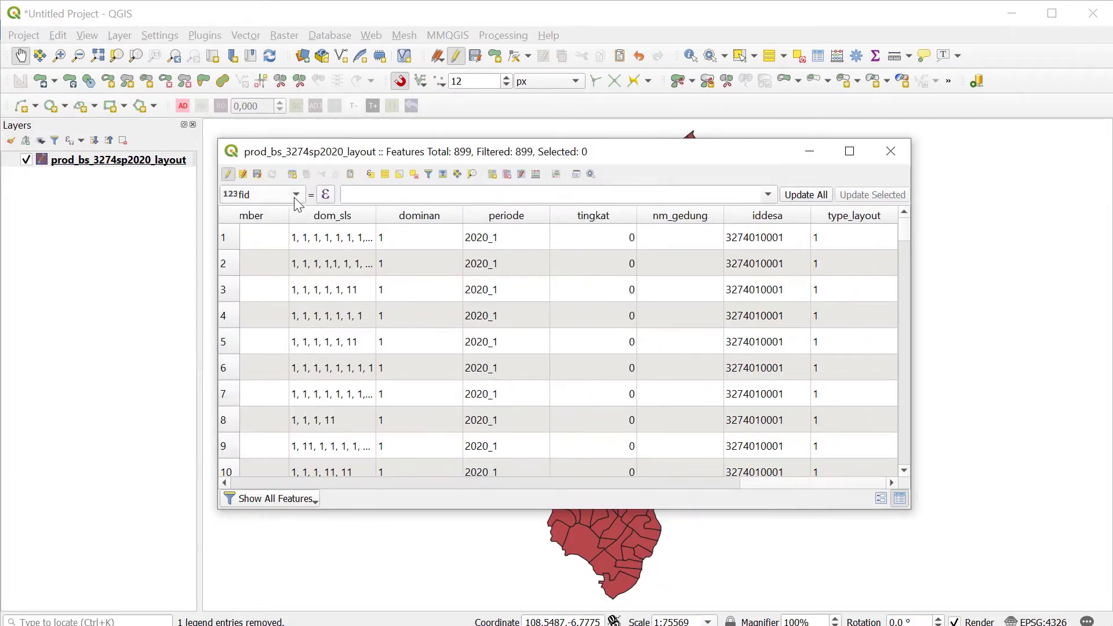
Create a text field page_num with length 2 in the Field Calculator, fill it with '1', and check its column in the table.
left_click(533, 174)
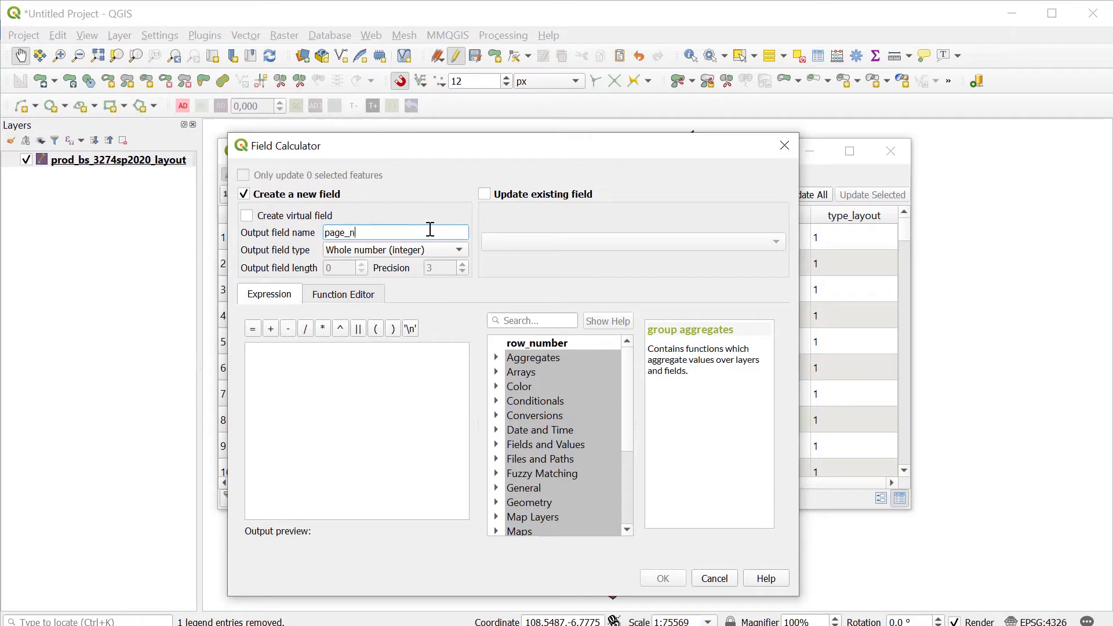
left_click(410, 250)
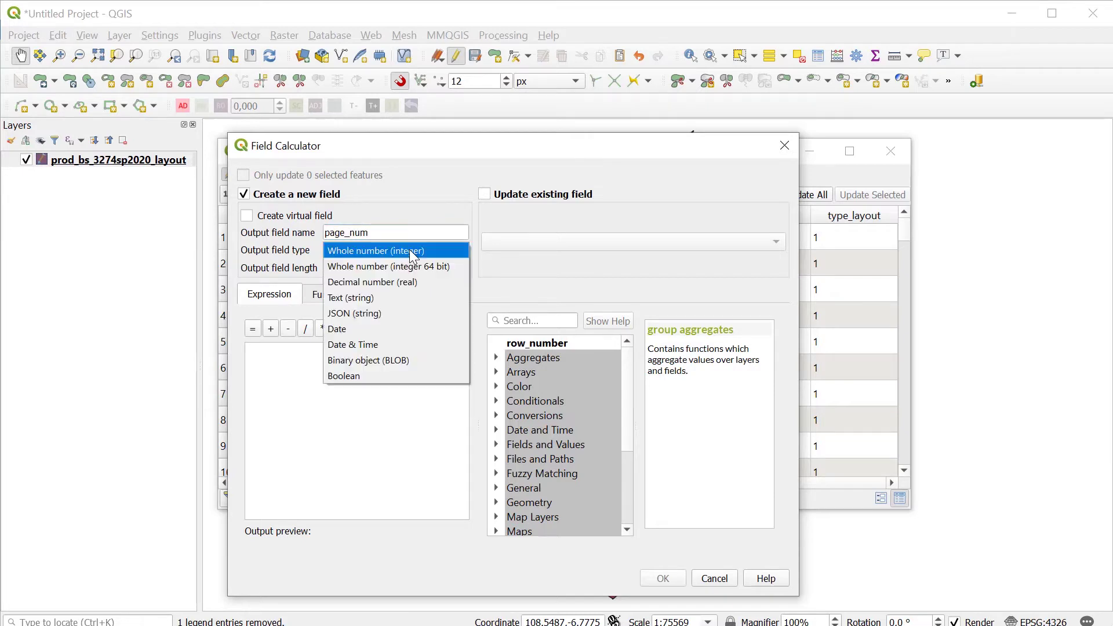
left_click(374, 298)
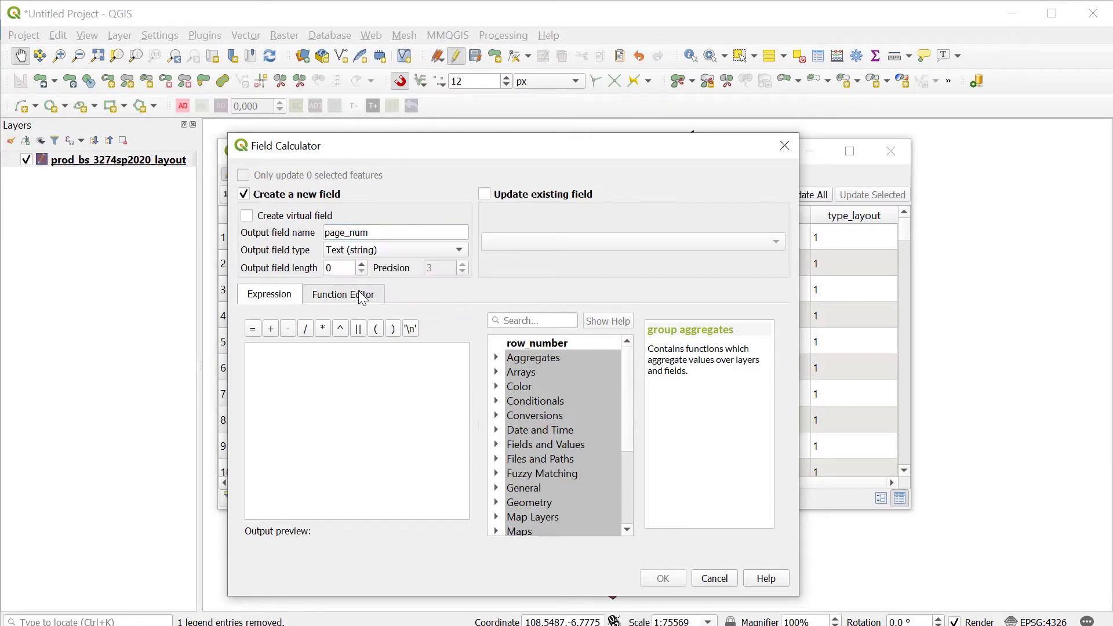
left_click(339, 265)
left_click(350, 354)
type("'1'")
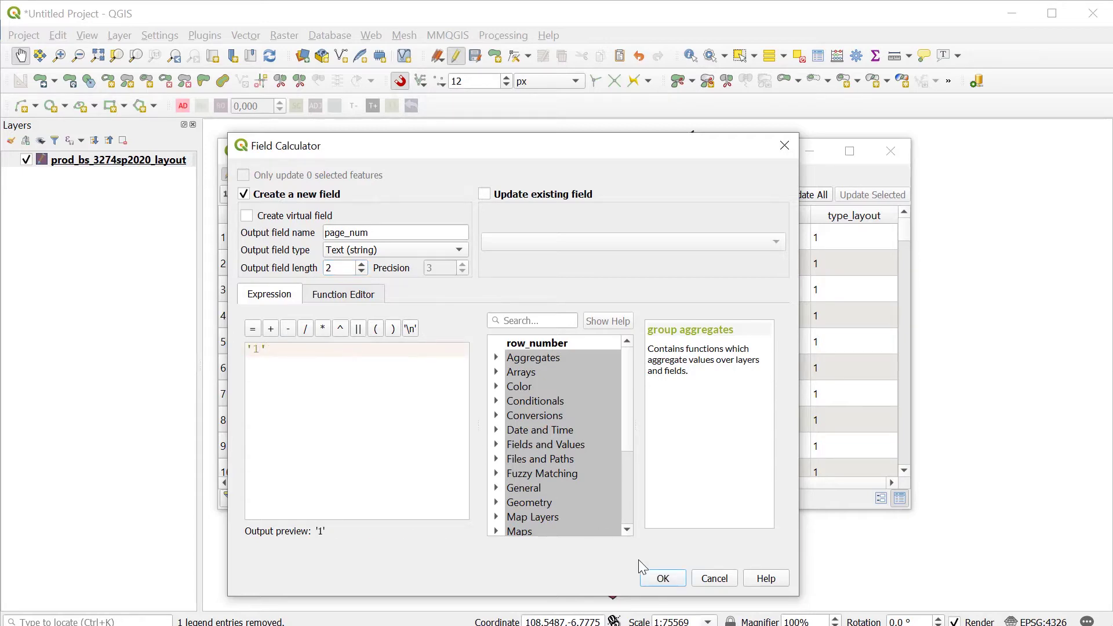
left_click(652, 580)
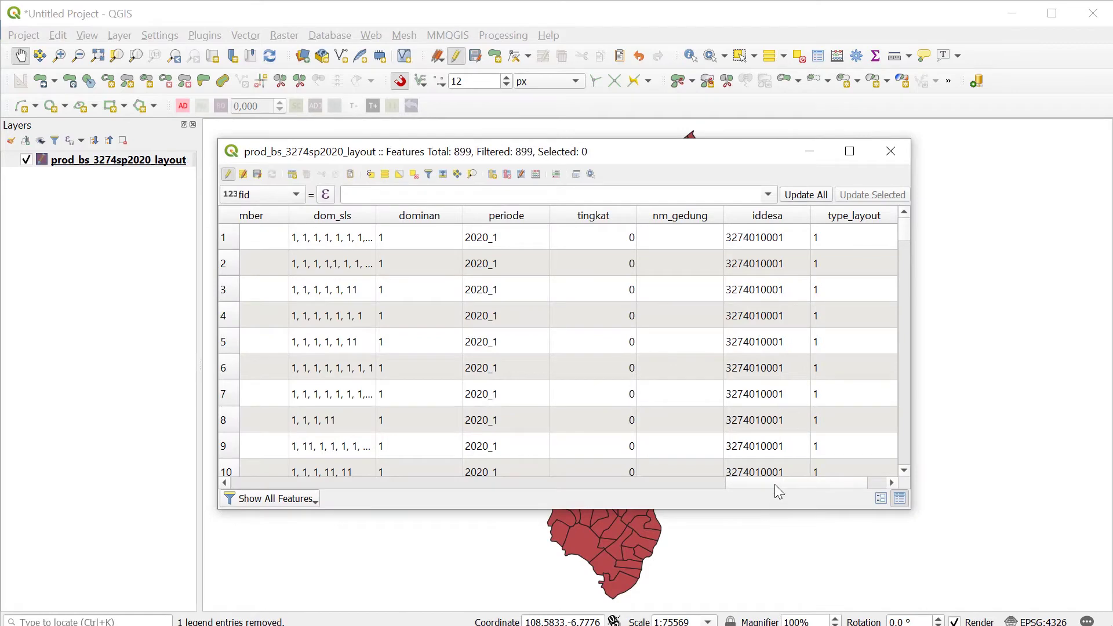
scroll(778, 485, "right", 1)
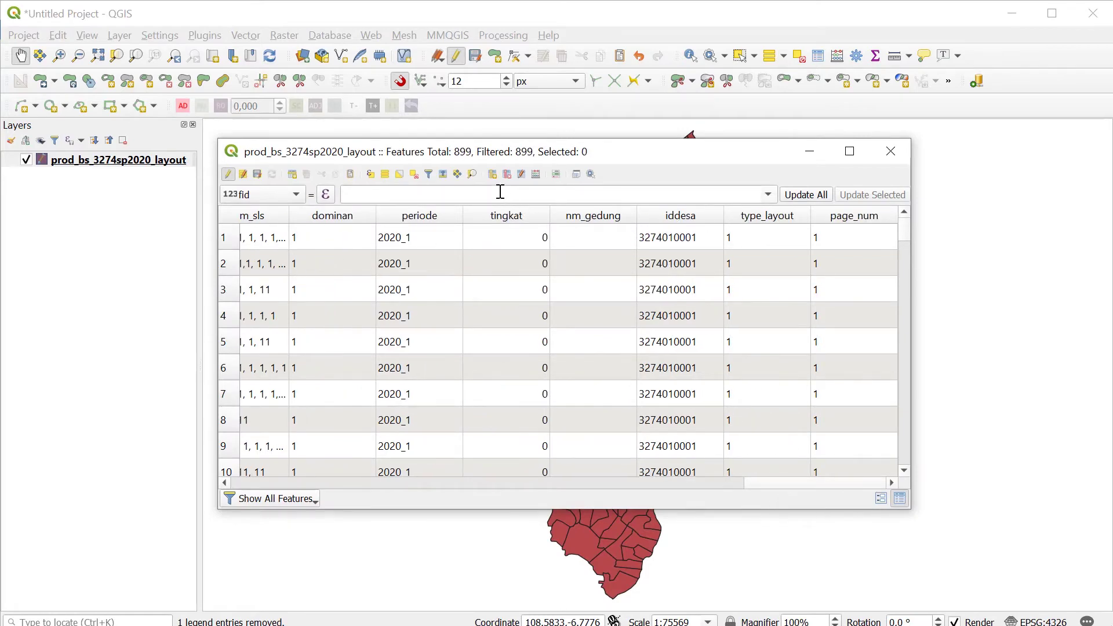
Create a text field page_all with length 2 in the Field Calculator, fill it with '1', and check its column in the table.
left_click(535, 174)
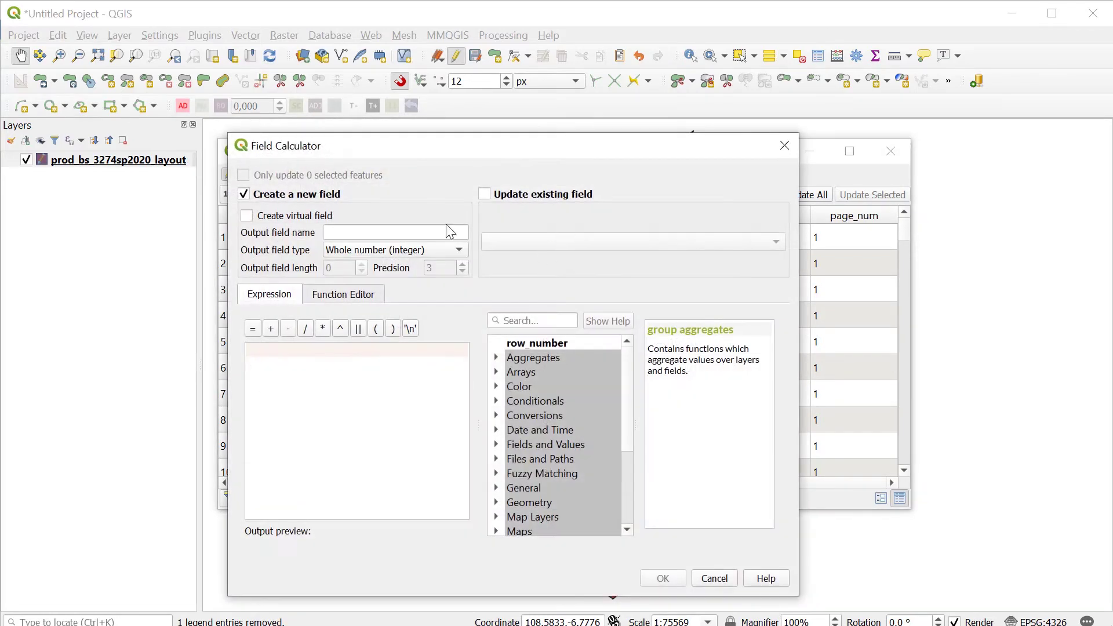
left_click(449, 231)
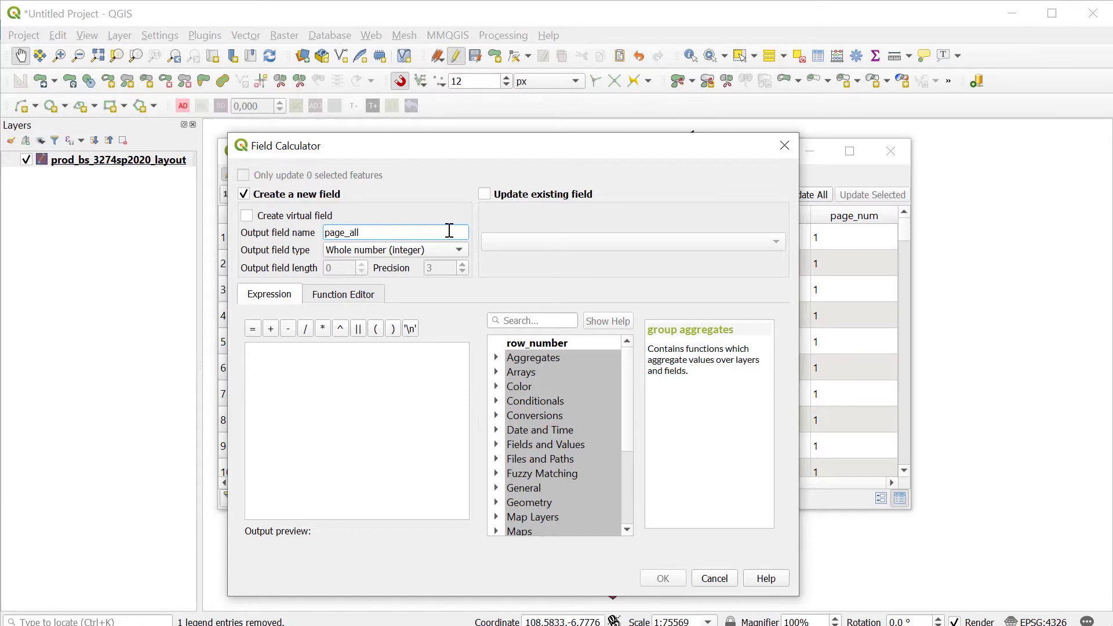
left_click(437, 249)
left_click(363, 297)
double_click(347, 268)
type("2")
left_click(329, 353)
type("'1'")
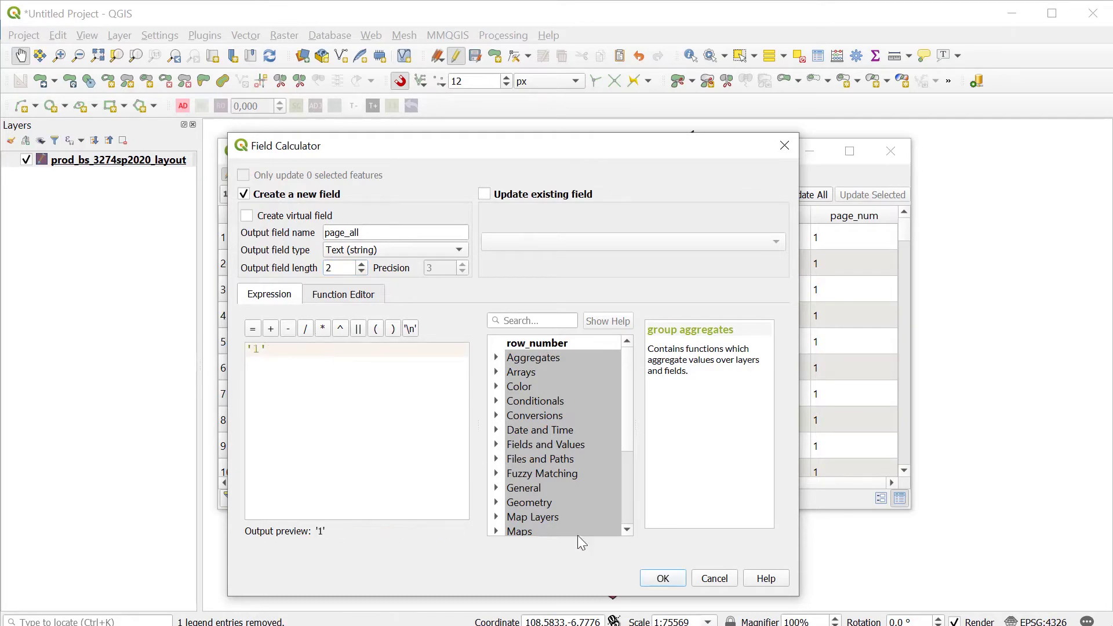
left_click(650, 578)
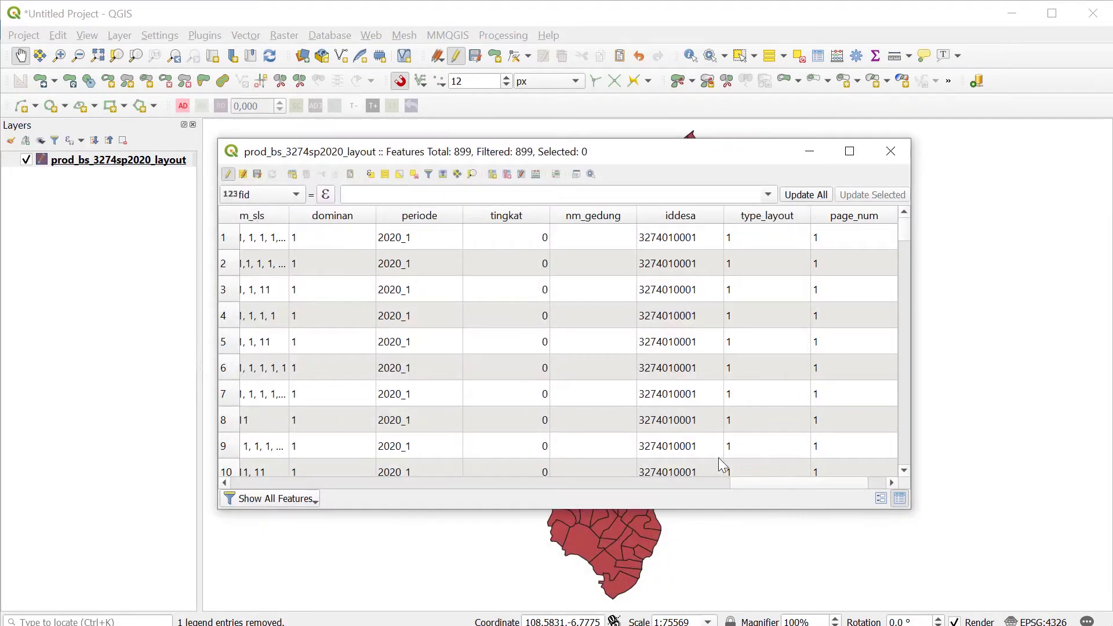
left_click_drag(745, 482, 805, 484)
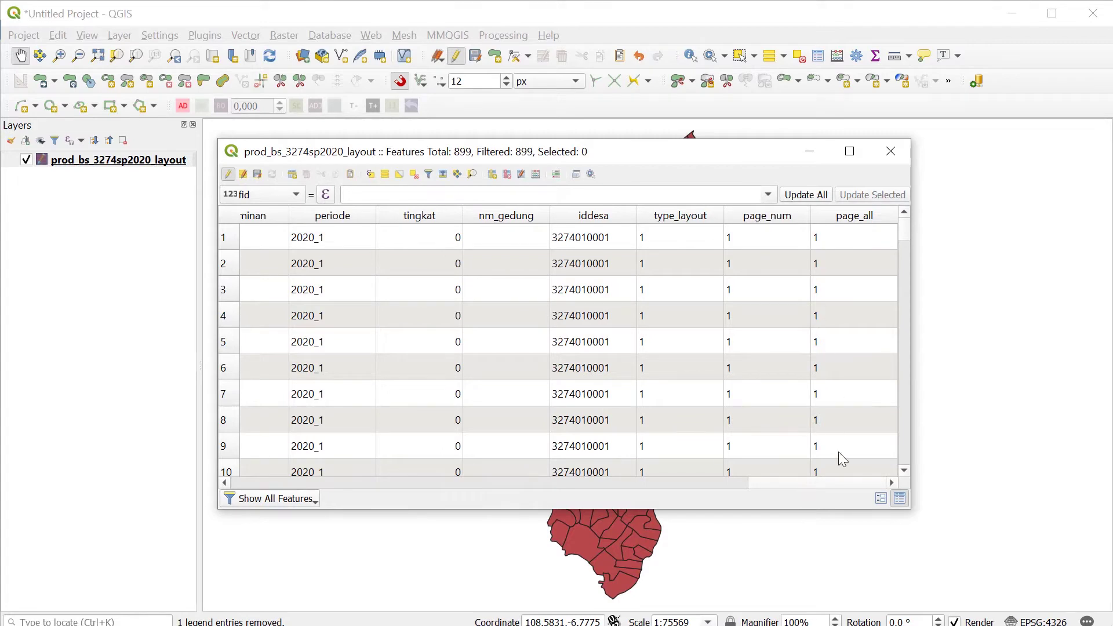
Save the new fields by ending the layer's edit session, and turn editing back on.
left_click(228, 174)
left_click(565, 337)
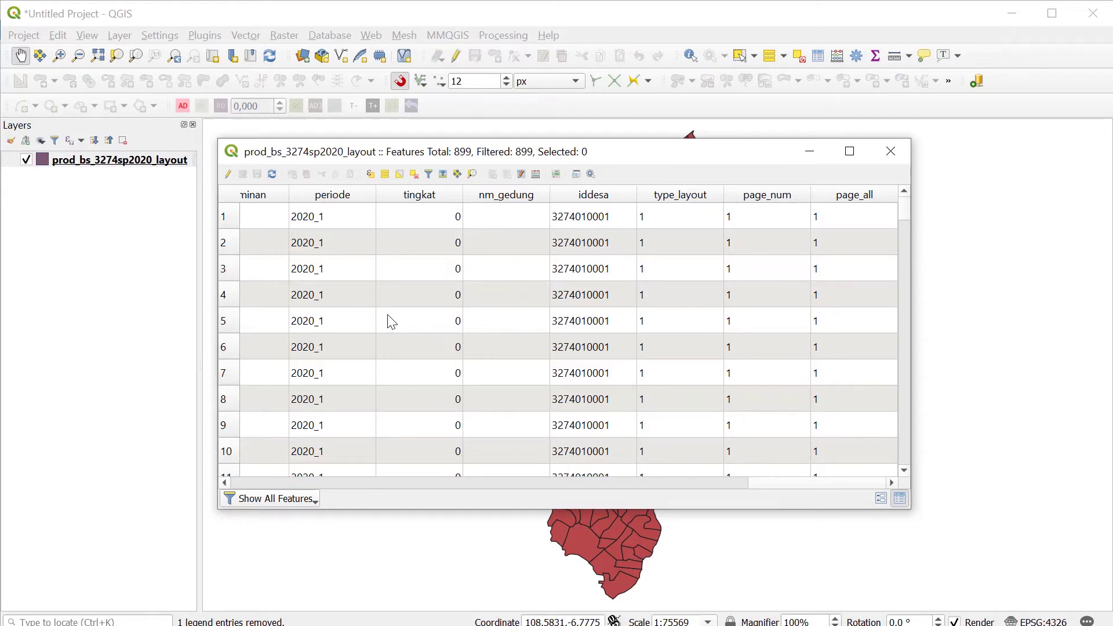
left_click(228, 174)
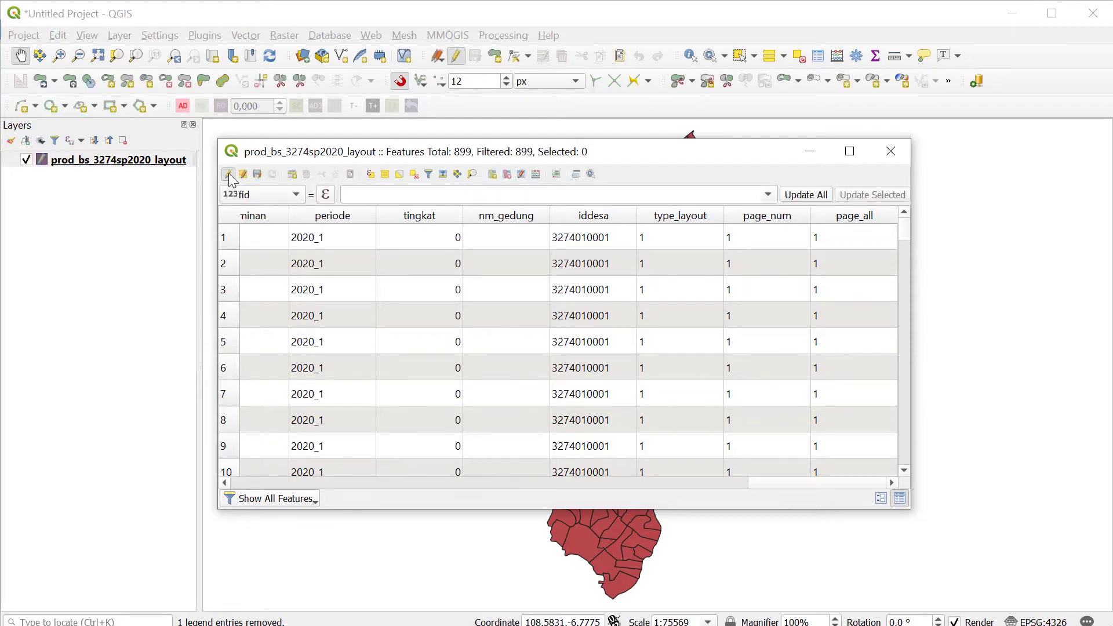
Select the layer's features with the expression "nm_gedung" is not '', and close the selection dialog.
left_click(370, 175)
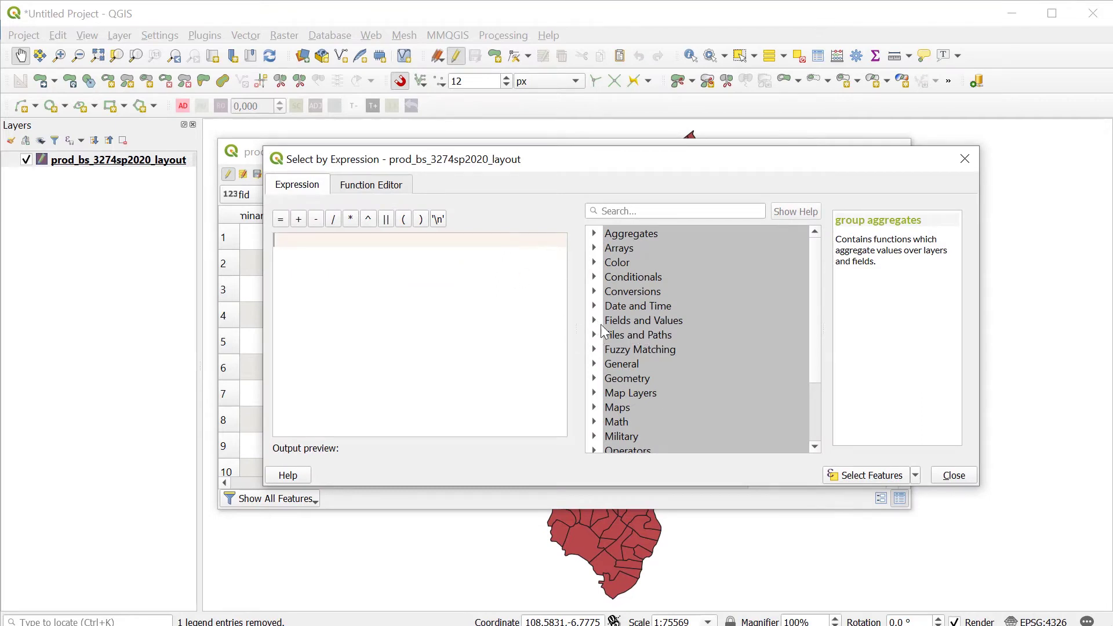
left_click(593, 320)
scroll(602, 338, "down", 5)
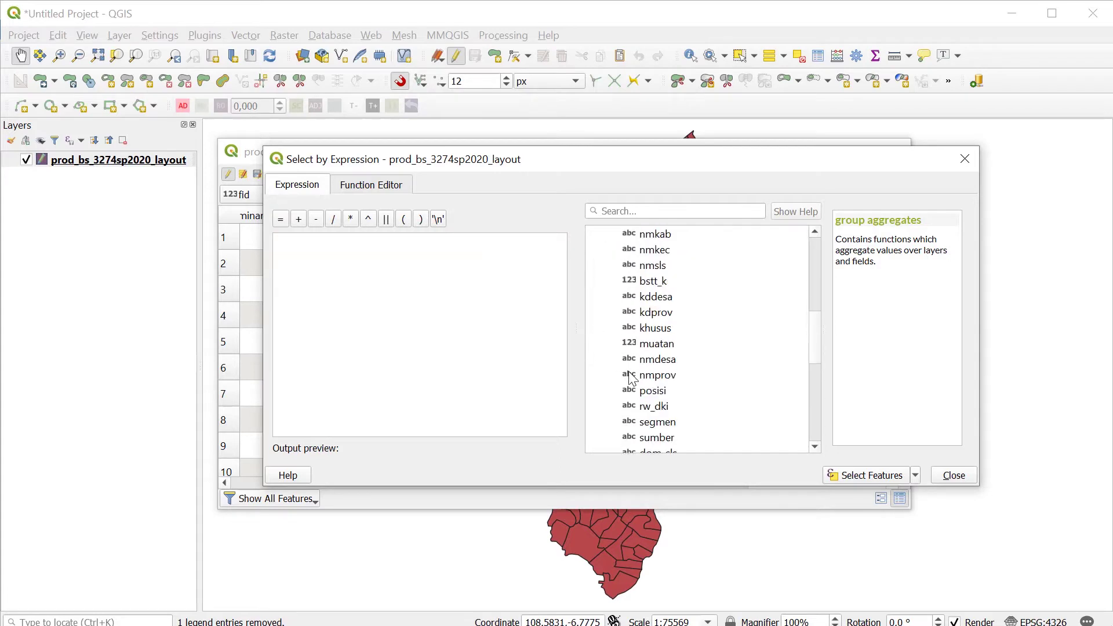
scroll(631, 376, "down", 4)
double_click(669, 331)
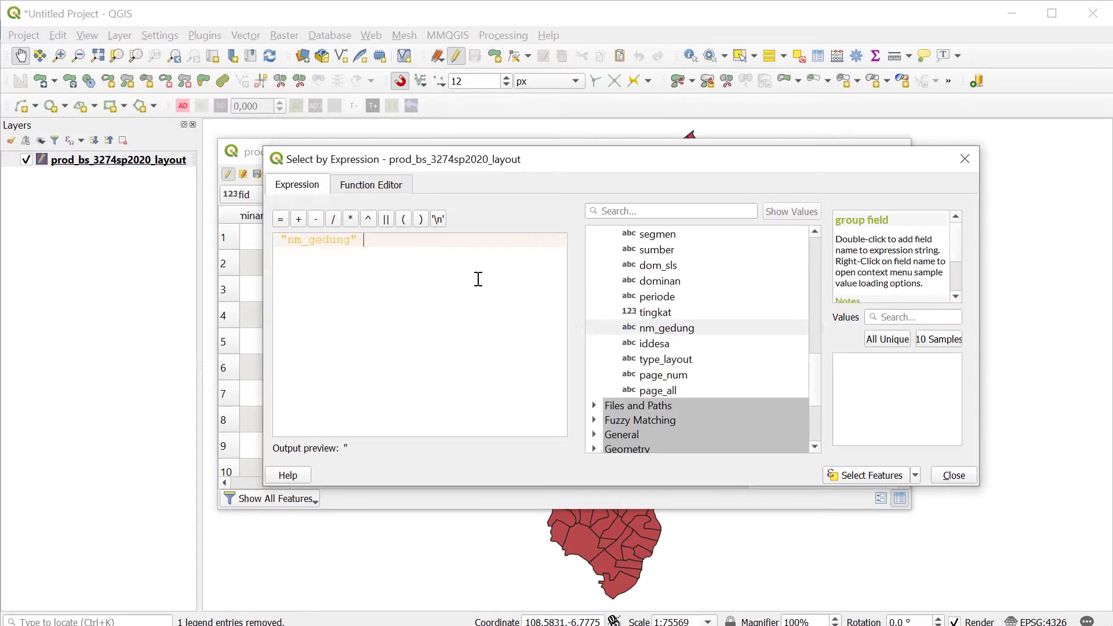
type("is no")
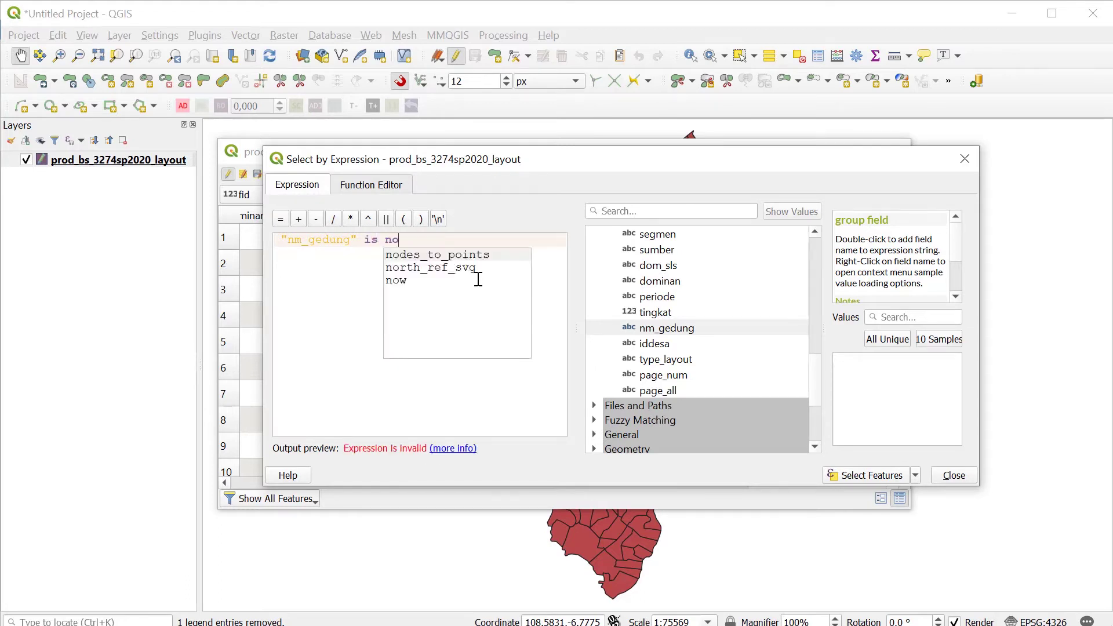
type("t ''")
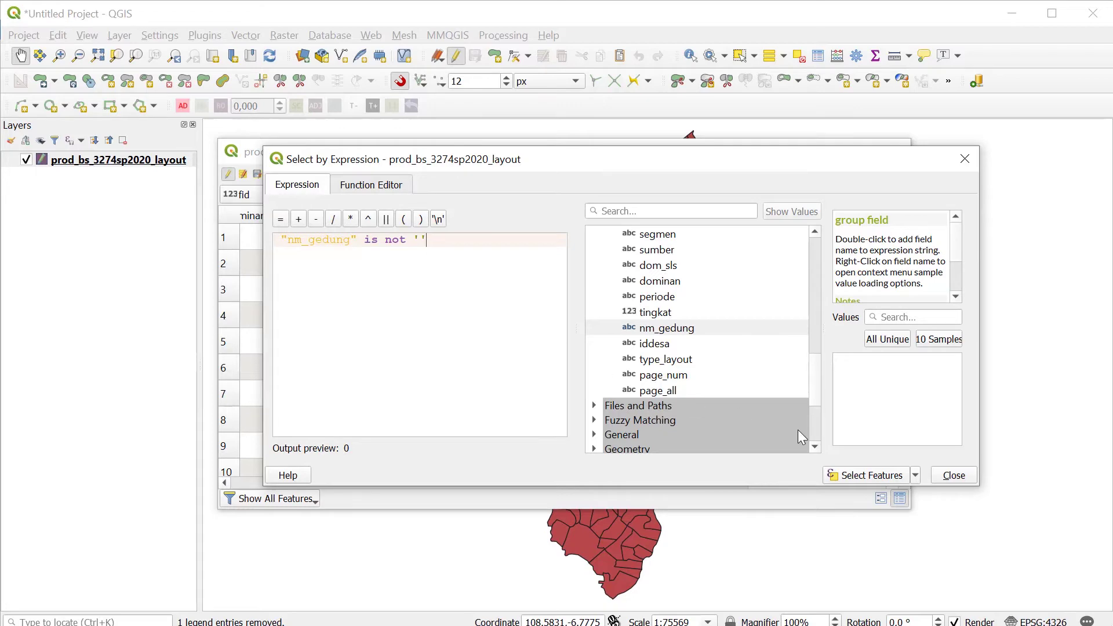
left_click(860, 476)
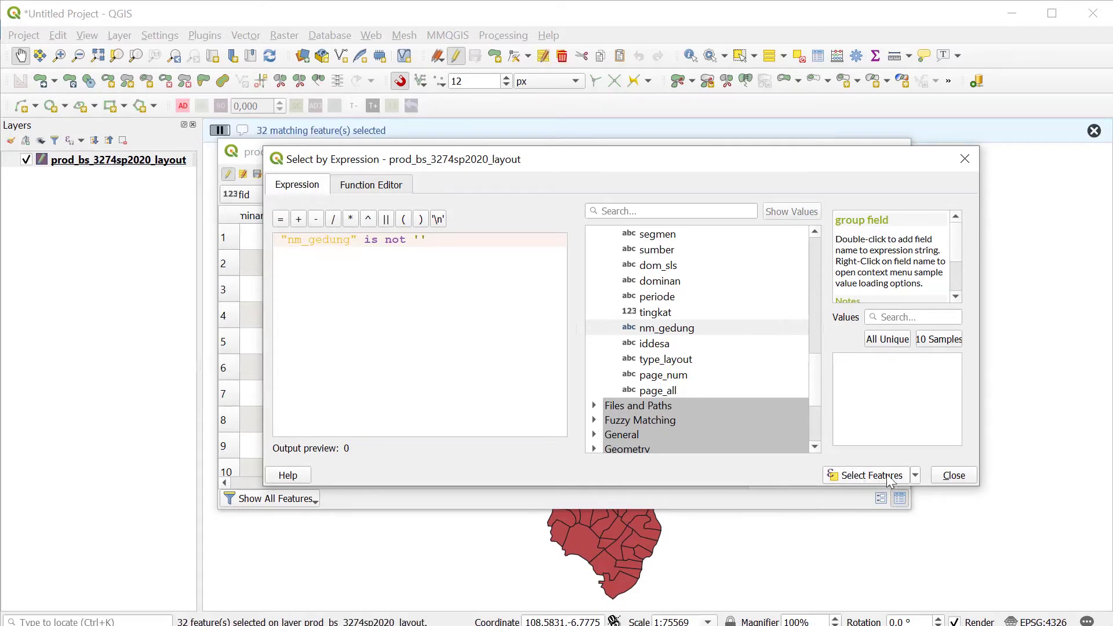
left_click(953, 476)
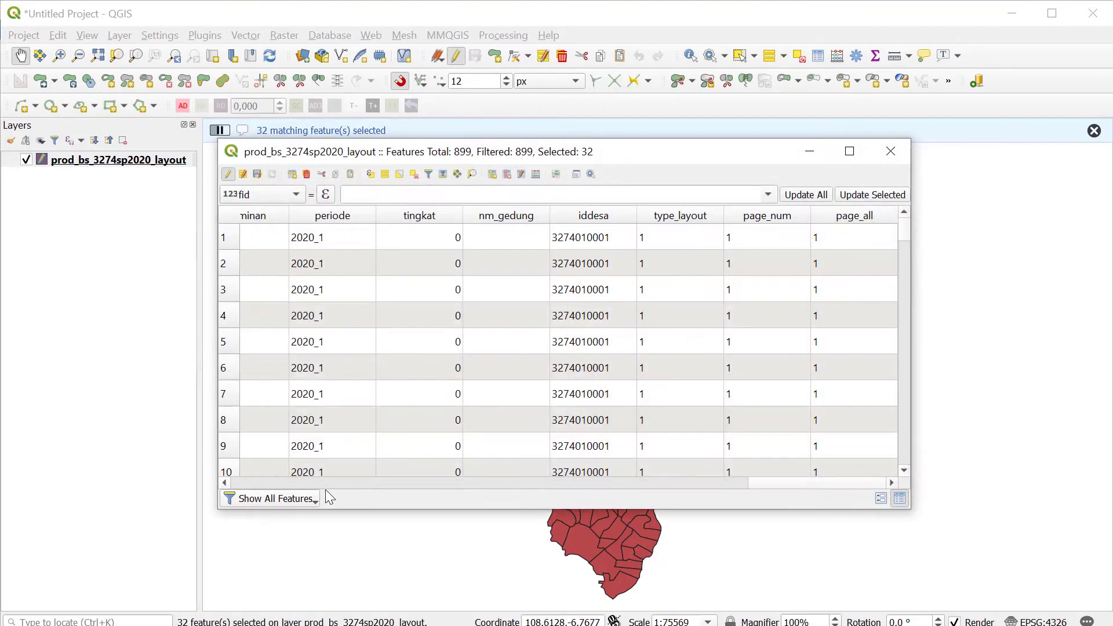
Limit the attribute table to the selected features and examine their building names in the nm_gedung column.
left_click(297, 505)
left_click(323, 385)
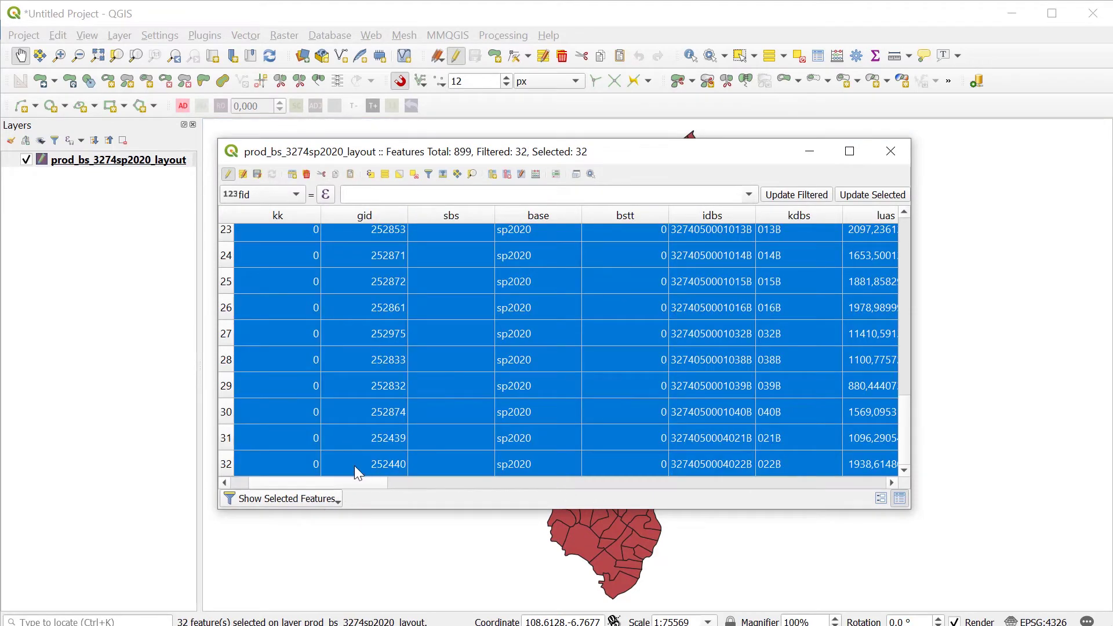
left_click(294, 197)
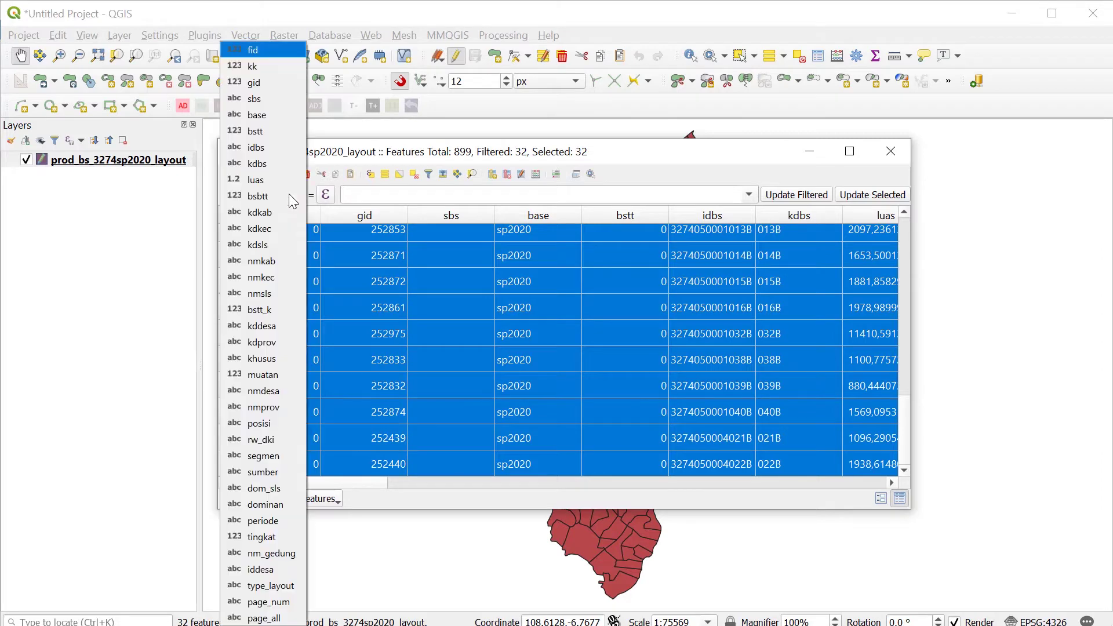
left_click(396, 431)
left_click_drag(372, 483, 814, 486)
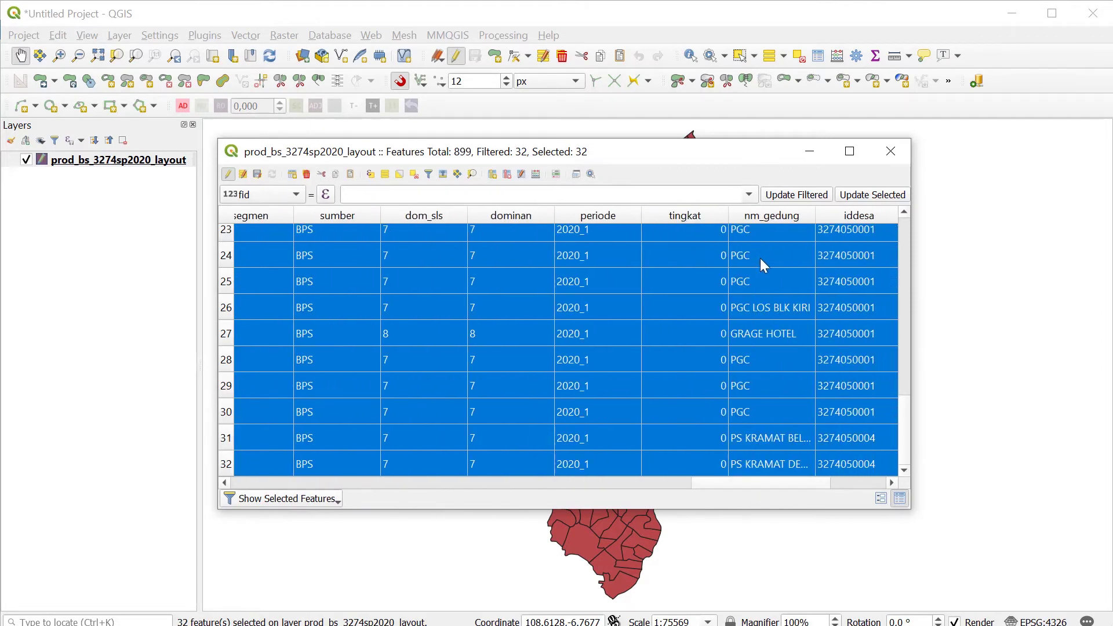
scroll(760, 258, "up", 7)
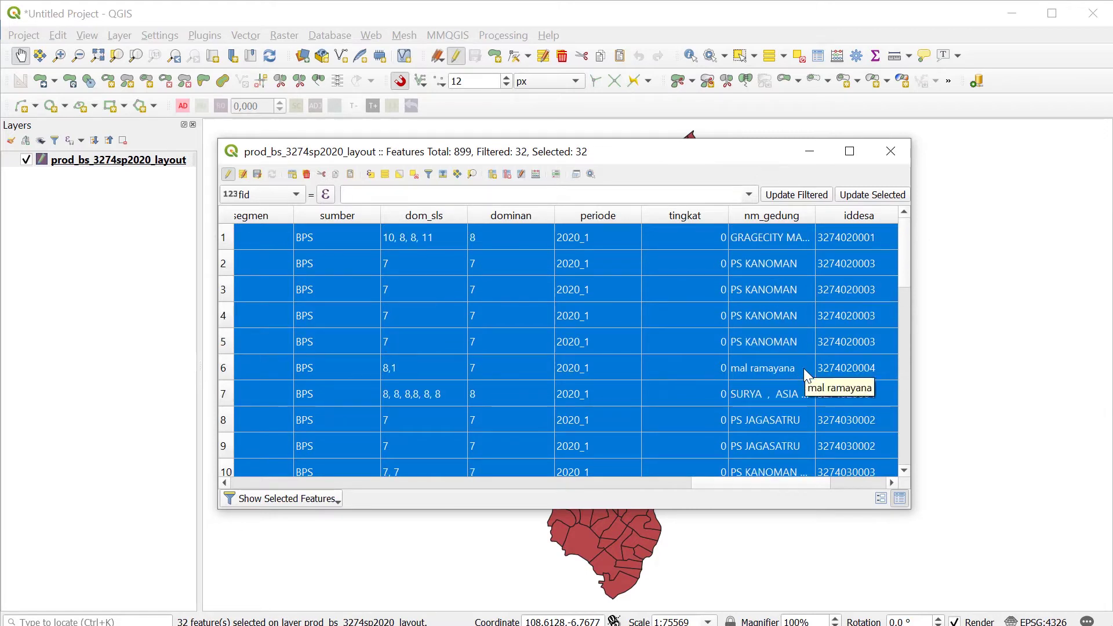
Update type_layout for the selected features with the recent expression if(count("nm_gedung","nm_gedung")>1,3,1), and check the column's values.
left_click(297, 195)
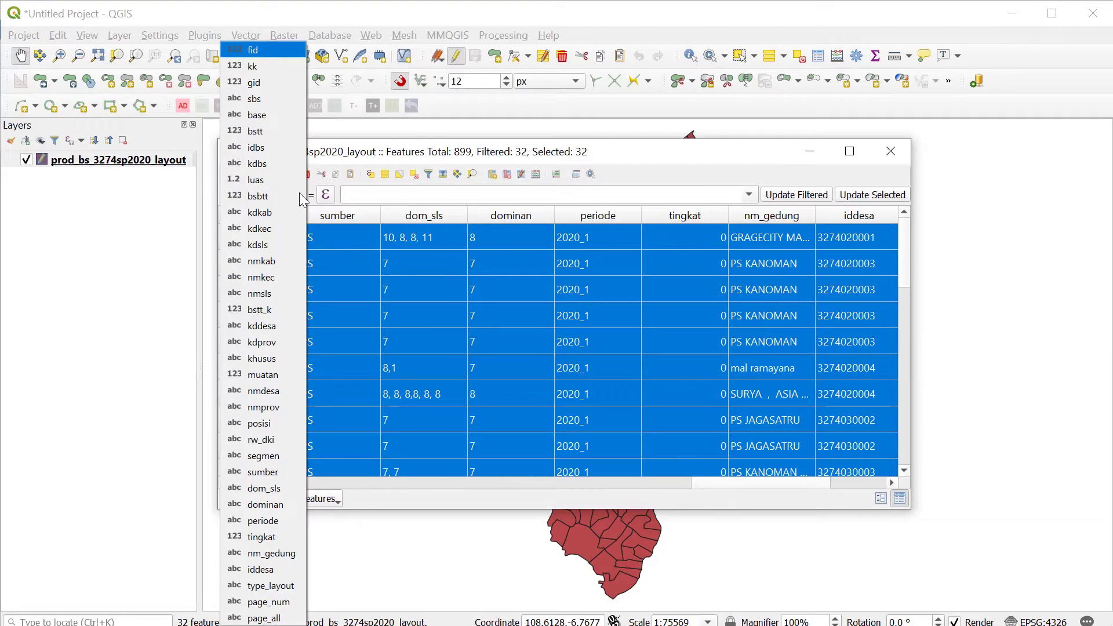
left_click(268, 586)
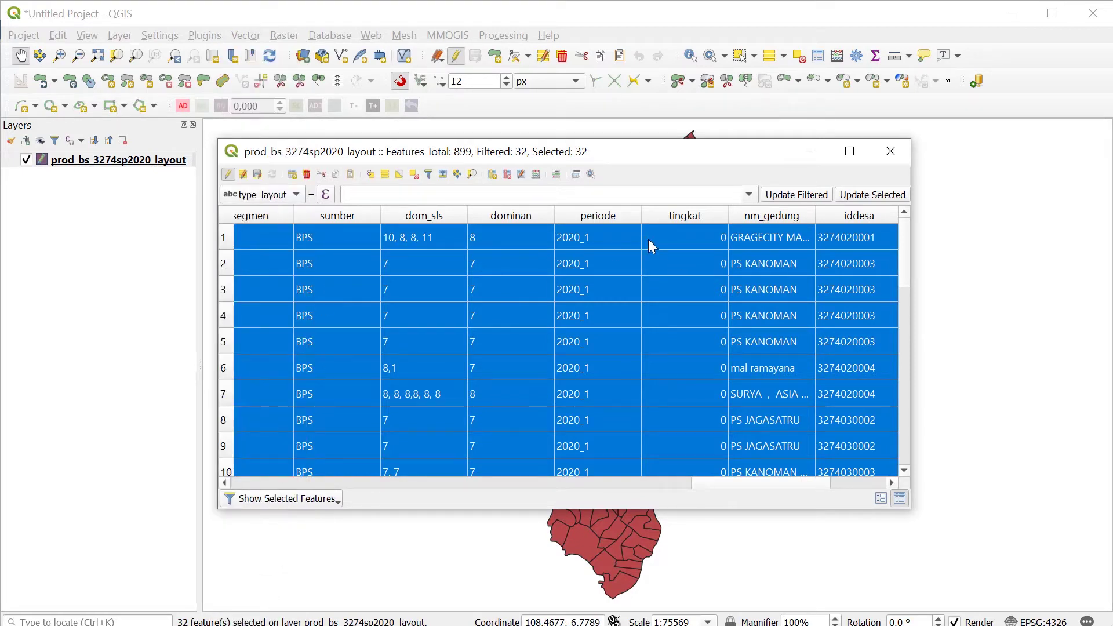
left_click(325, 195)
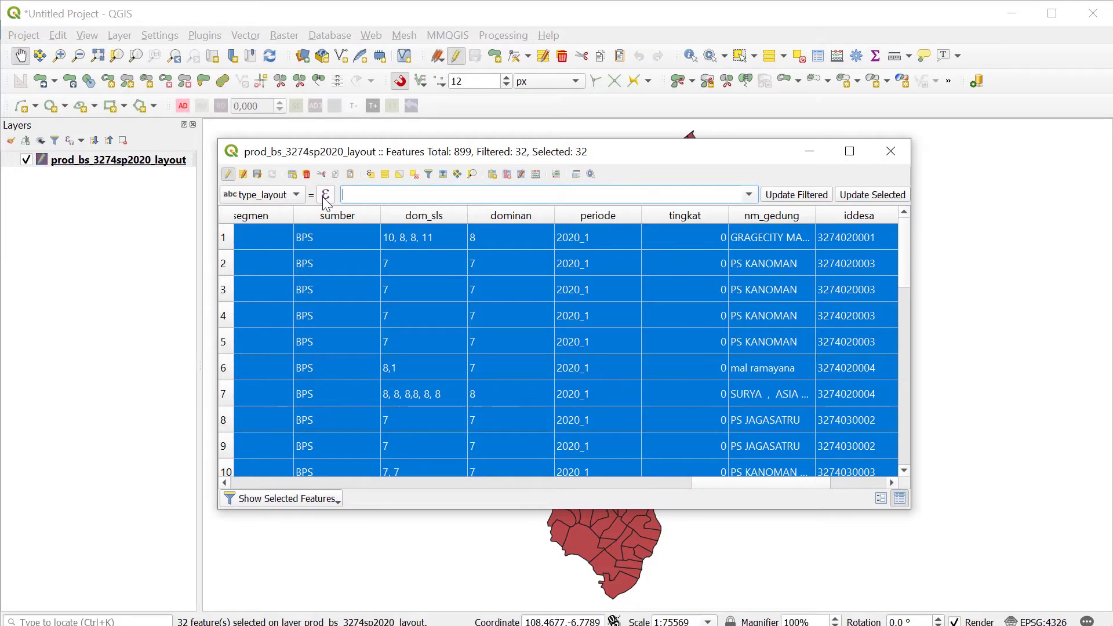
scroll(836, 400, "down", 1)
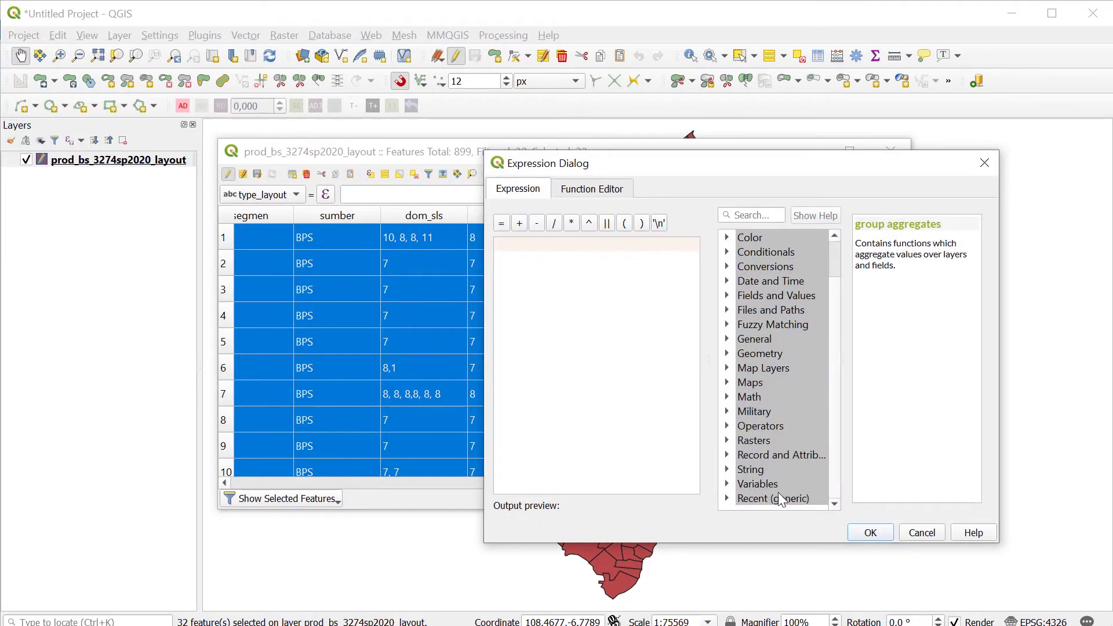
left_click(727, 498)
scroll(792, 452, "down", 4)
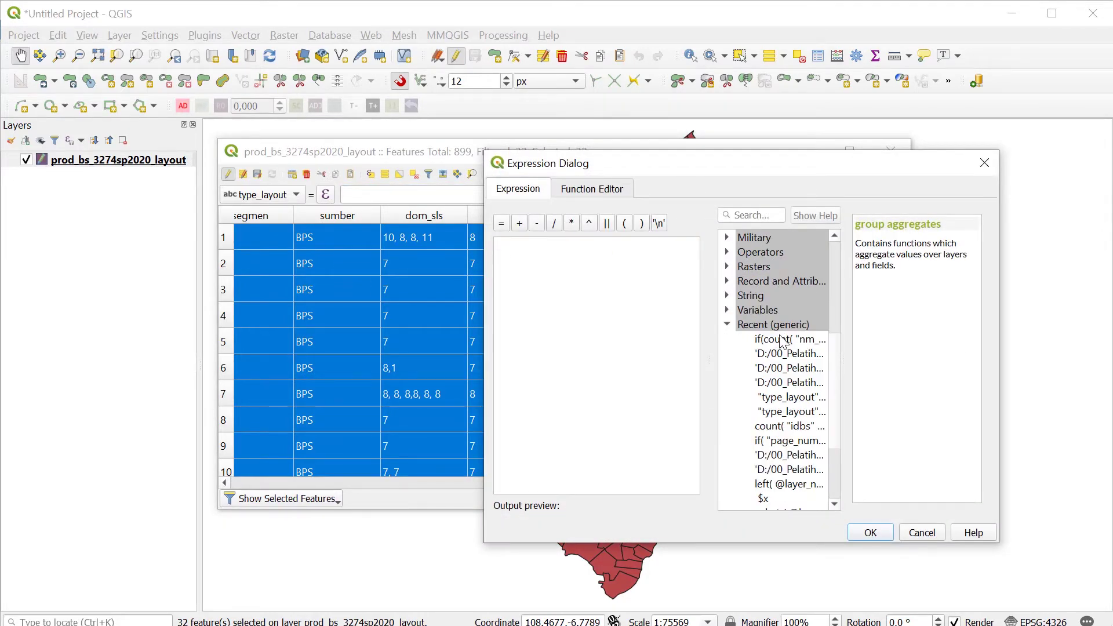
double_click(787, 339)
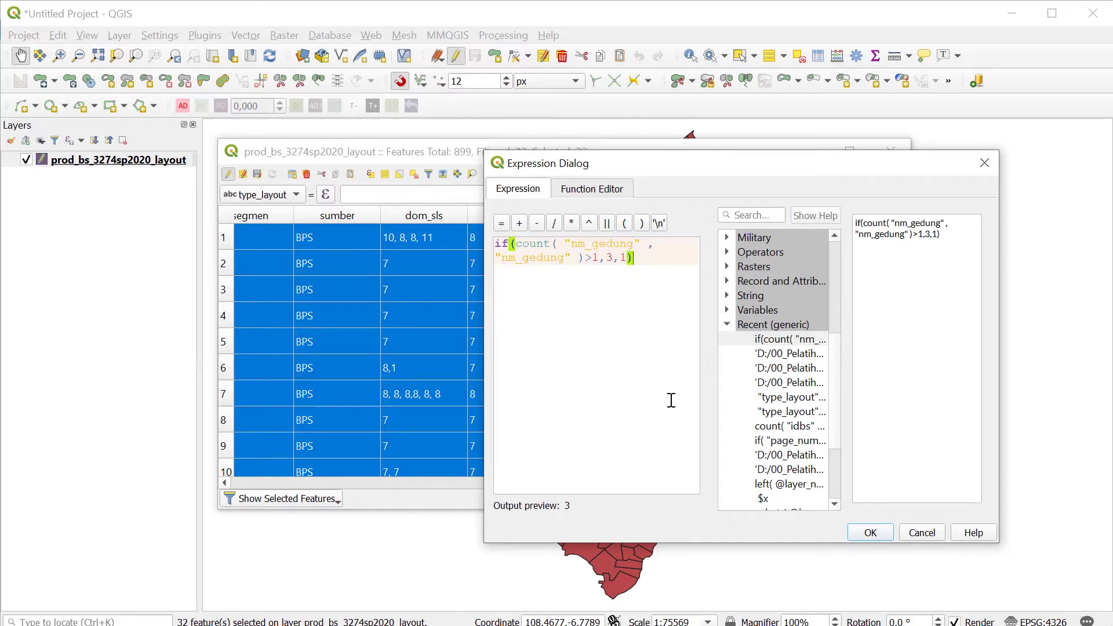
left_click(870, 532)
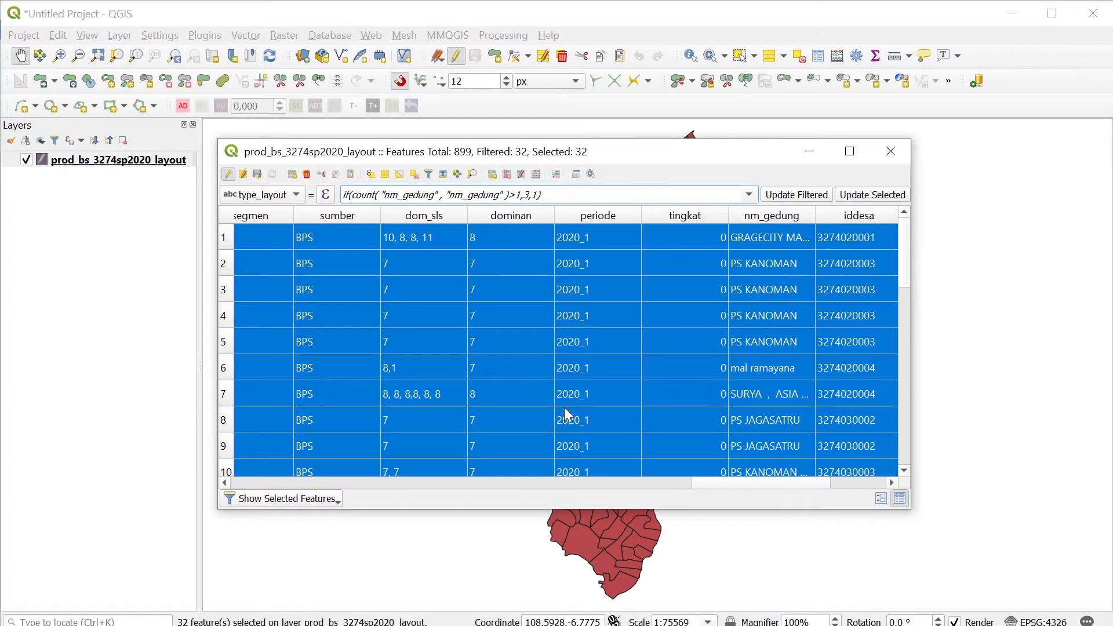
left_click(872, 194)
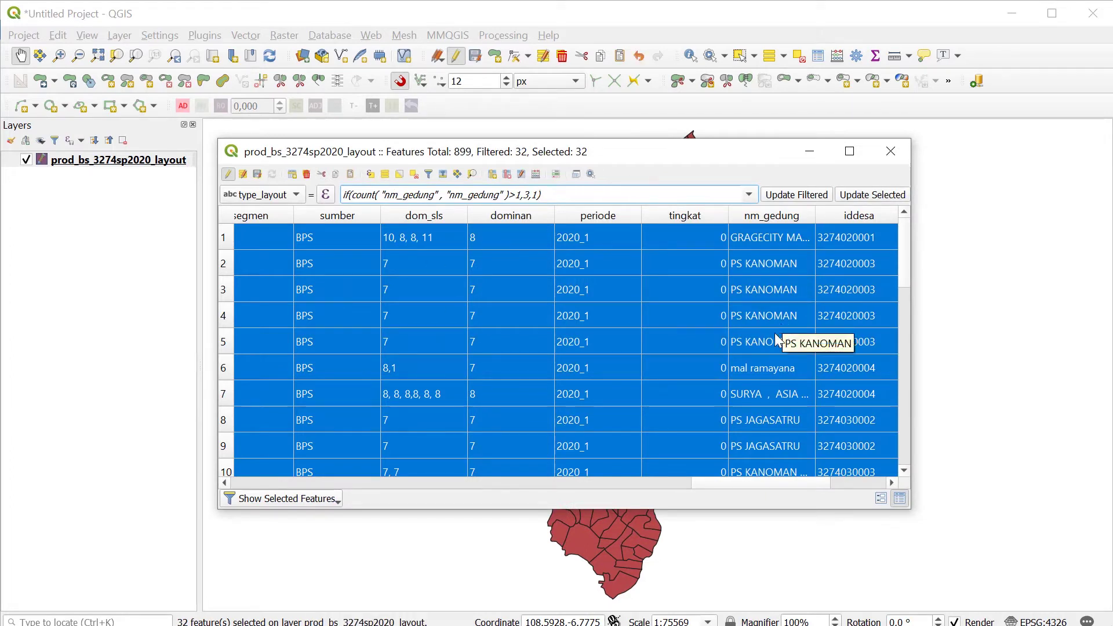
left_click_drag(728, 485, 792, 485)
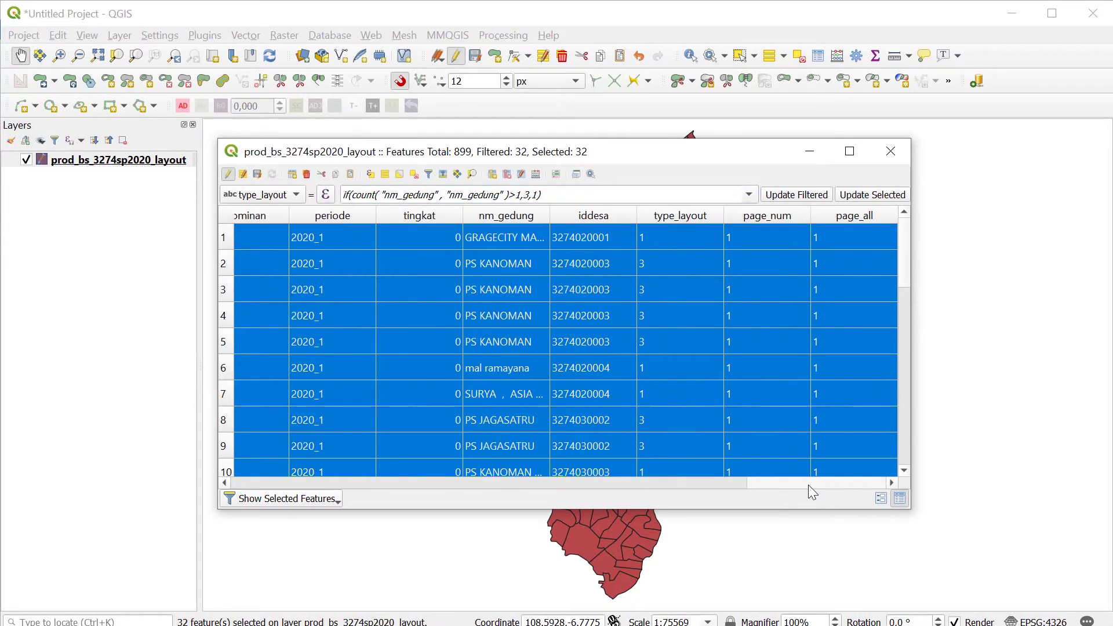
End the edit session saving the type_layout changes, and close the attribute table.
left_click(227, 174)
left_click(565, 337)
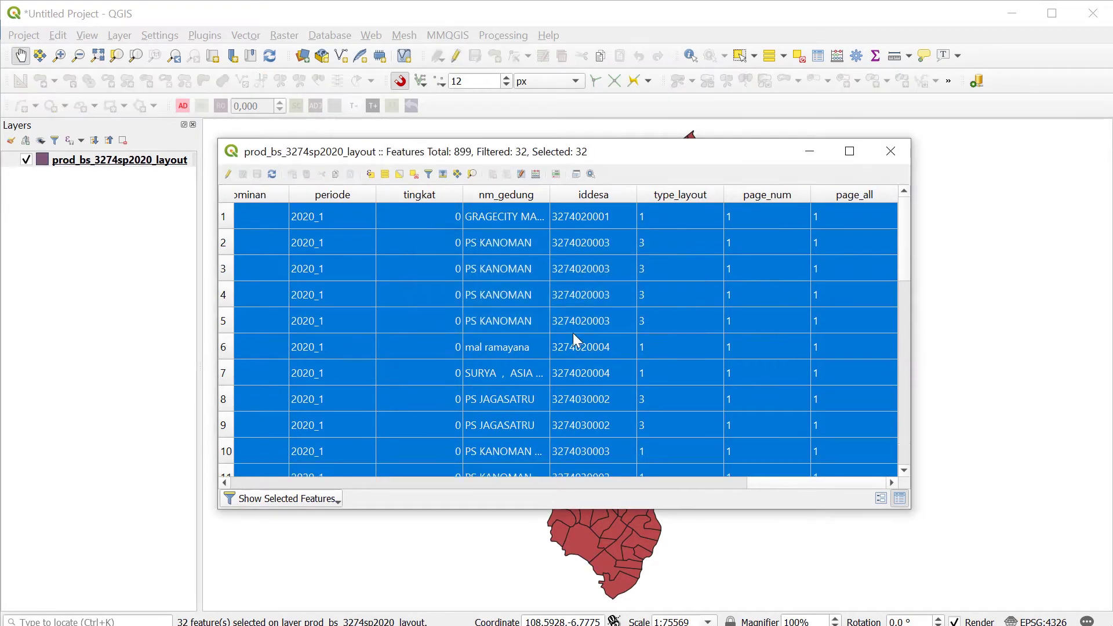
left_click(891, 152)
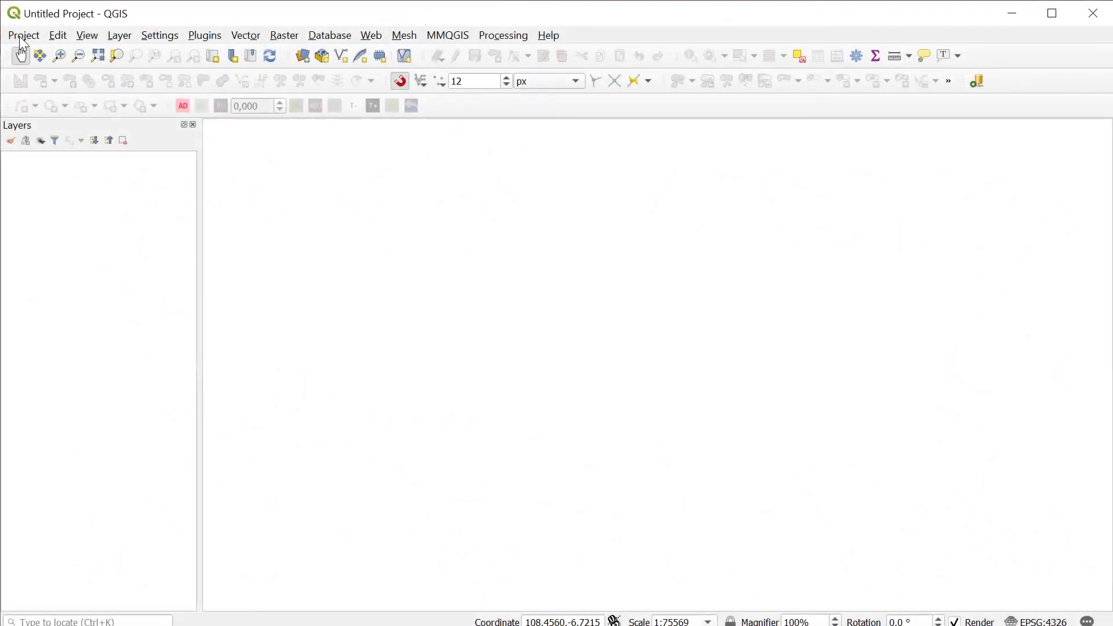
Open the project template 13_Layout_WB-2020.qgz from the 01-INPUT/03-Template folder.
left_click(21, 36)
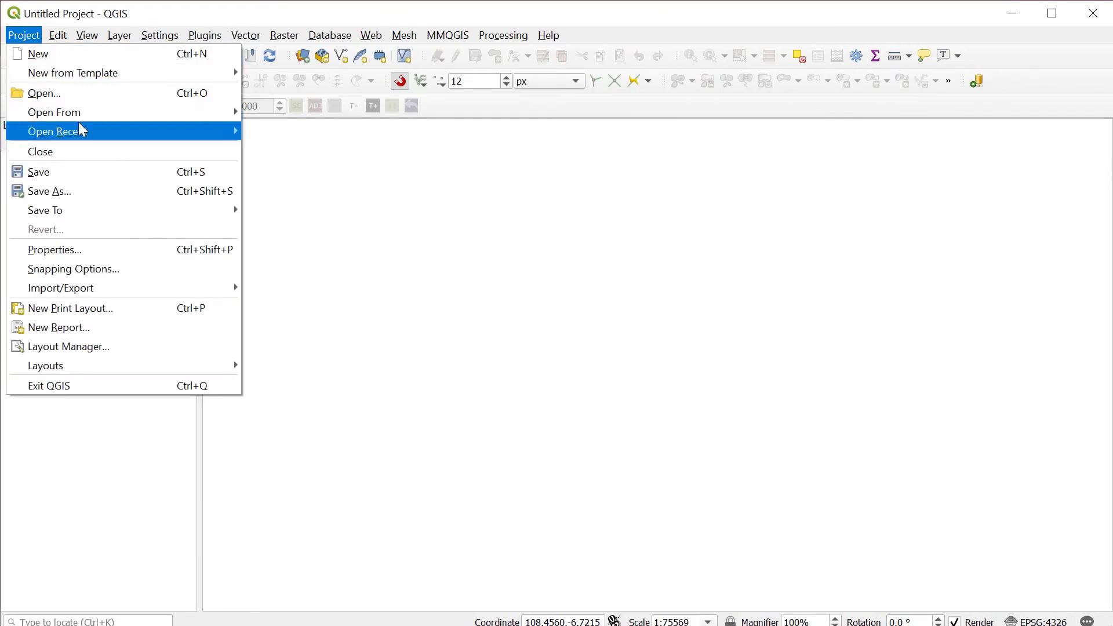
left_click(69, 93)
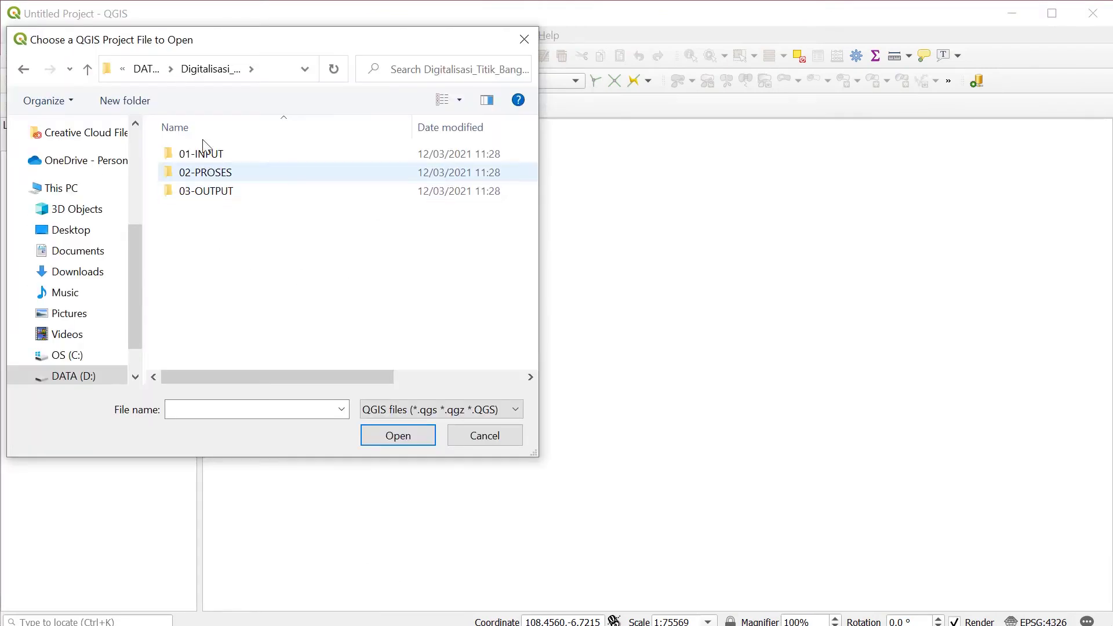
double_click(208, 153)
double_click(217, 190)
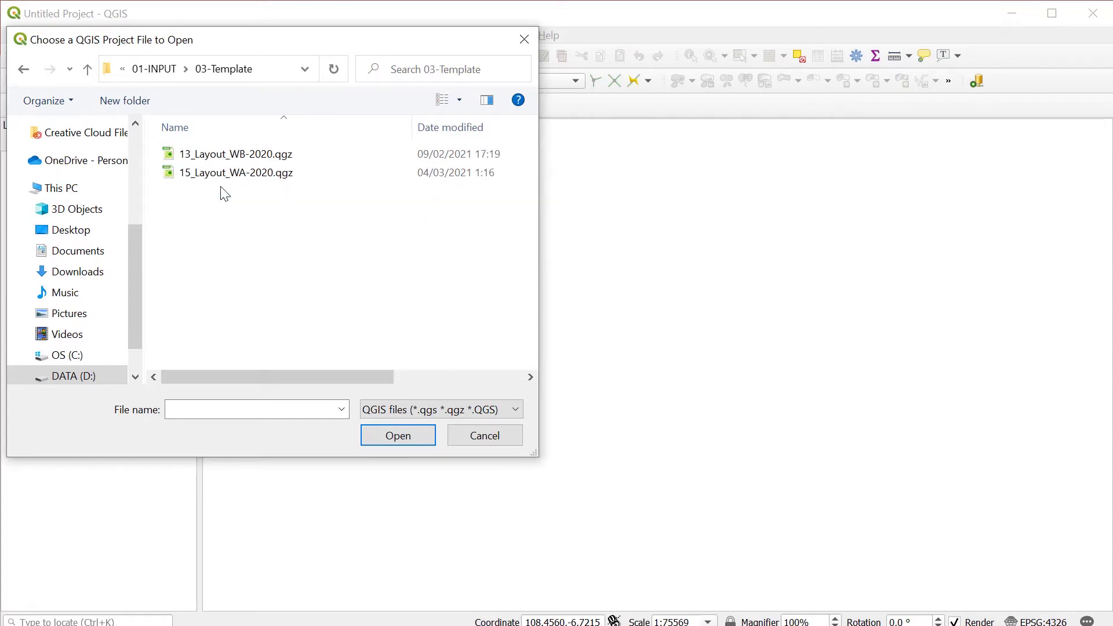
left_click(250, 155)
left_click(398, 435)
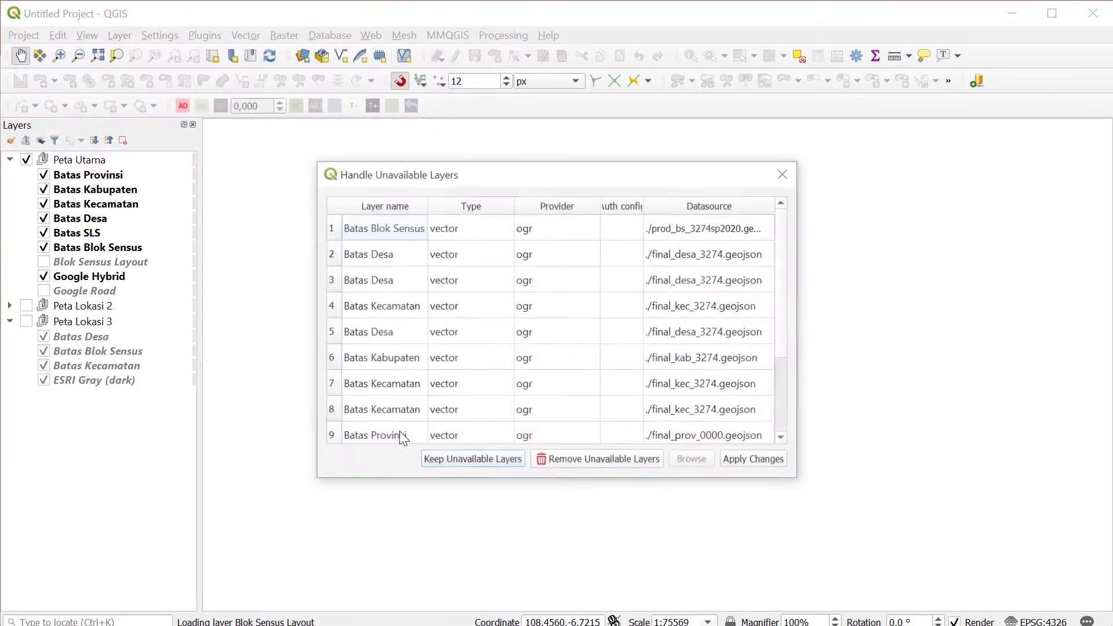
Enlarge the Handle Unavailable Layers dialog and widen its layer name column so all missing layers and datasources can be read.
left_click_drag(803, 234, 1023, 234)
left_click_drag(714, 176, 686, 133)
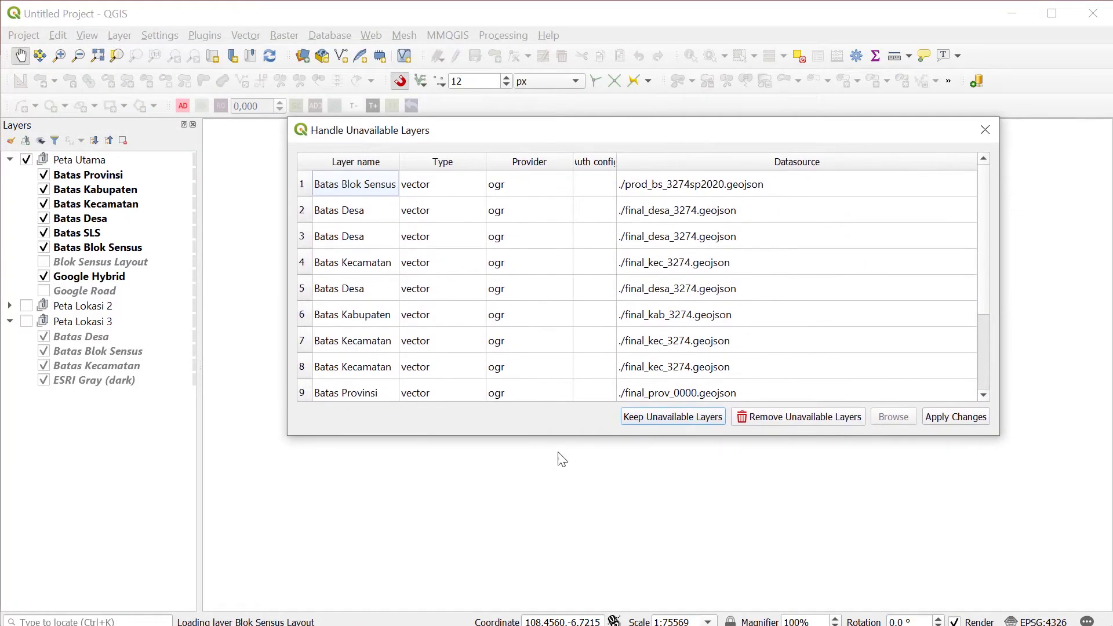
left_click_drag(557, 436, 536, 532)
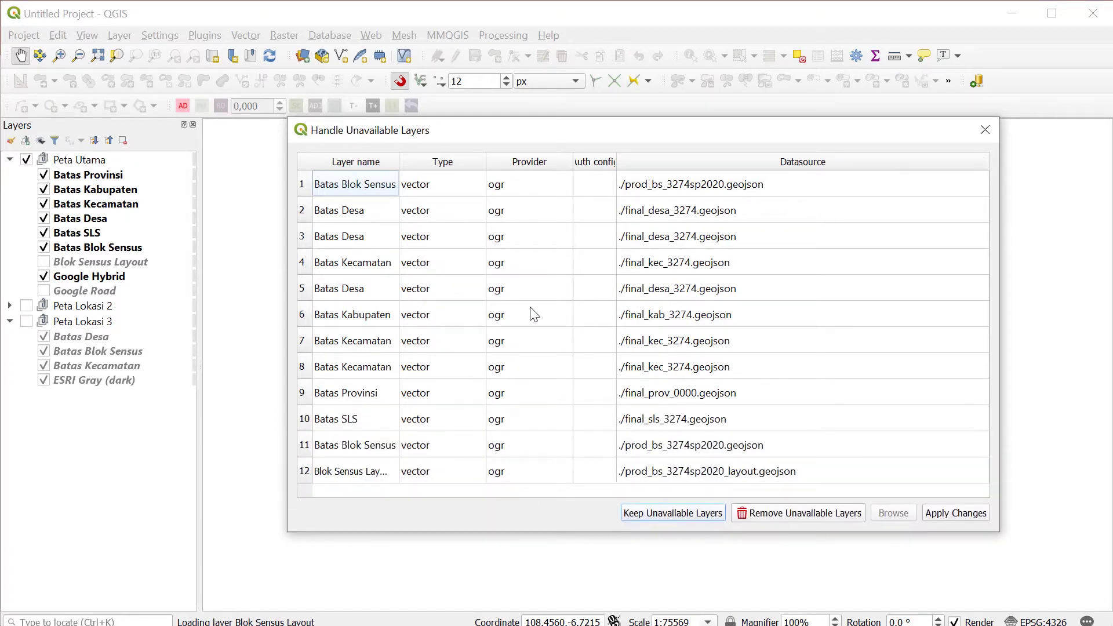
left_click_drag(399, 158, 437, 155)
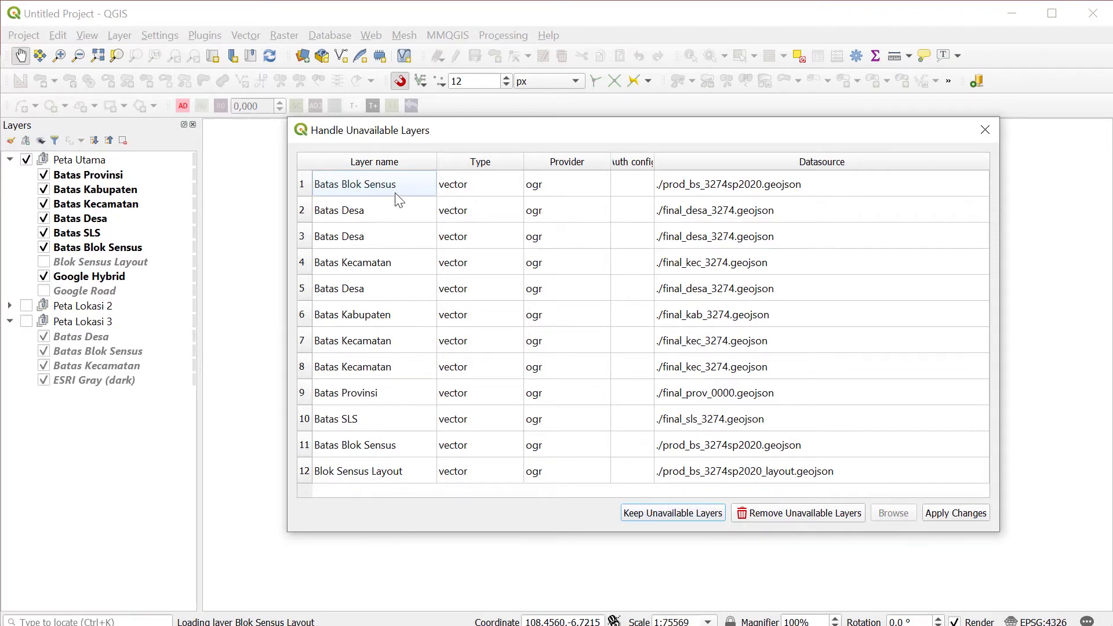
Relink the first unavailable Batas Blok Sensus layer to 05_prod_bs_3274sp2020.geojson in the 01-INPUT/01-Peta Digital folder.
left_click(756, 184)
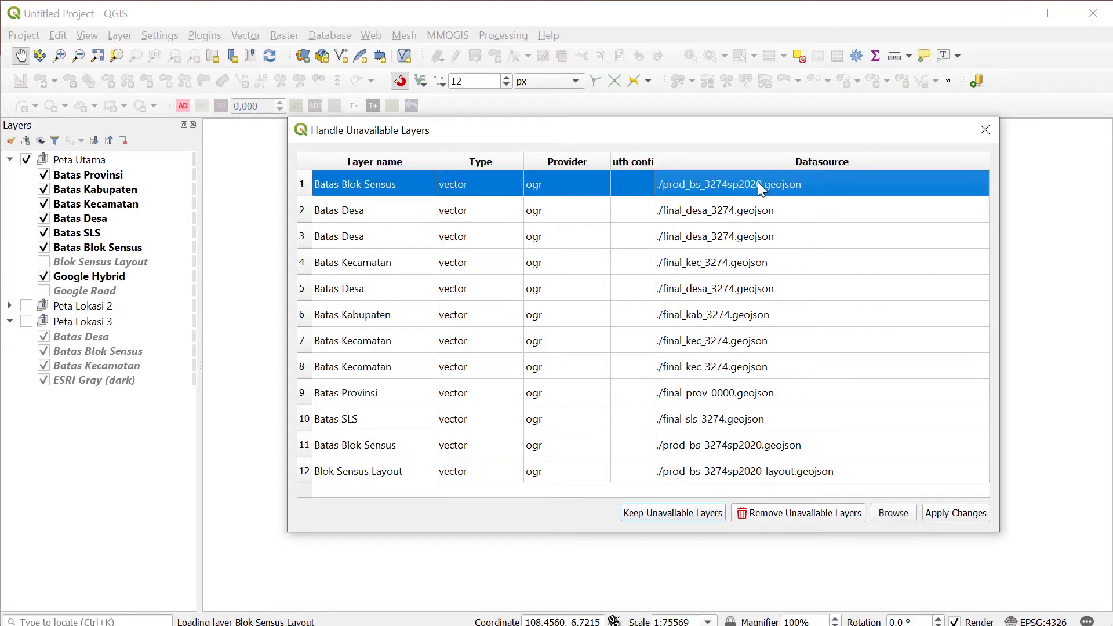
left_click(892, 513)
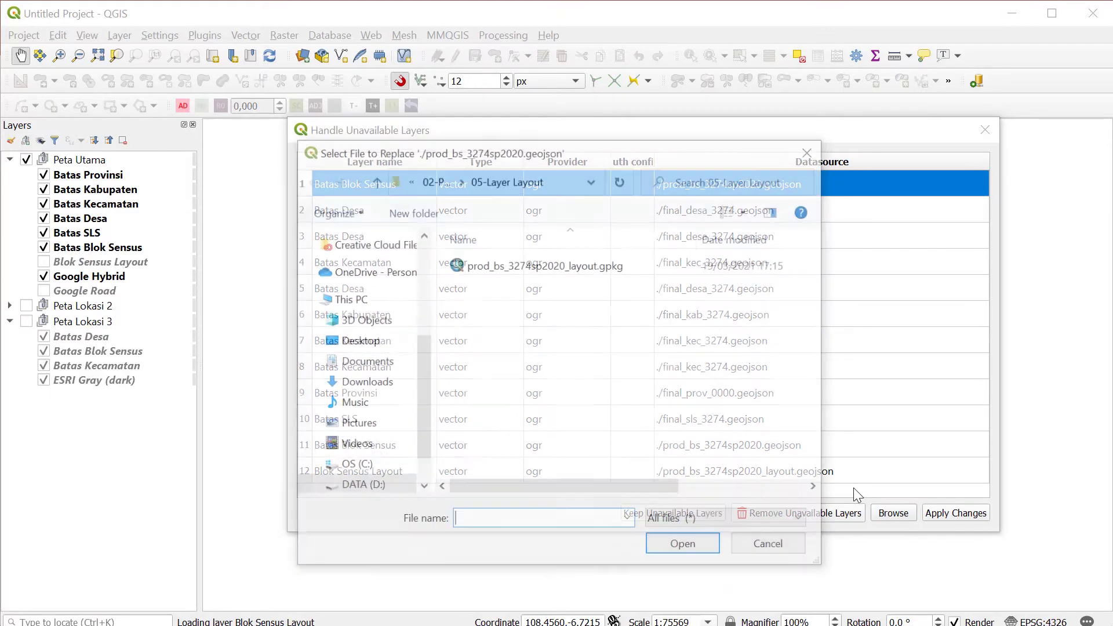
left_click(435, 179)
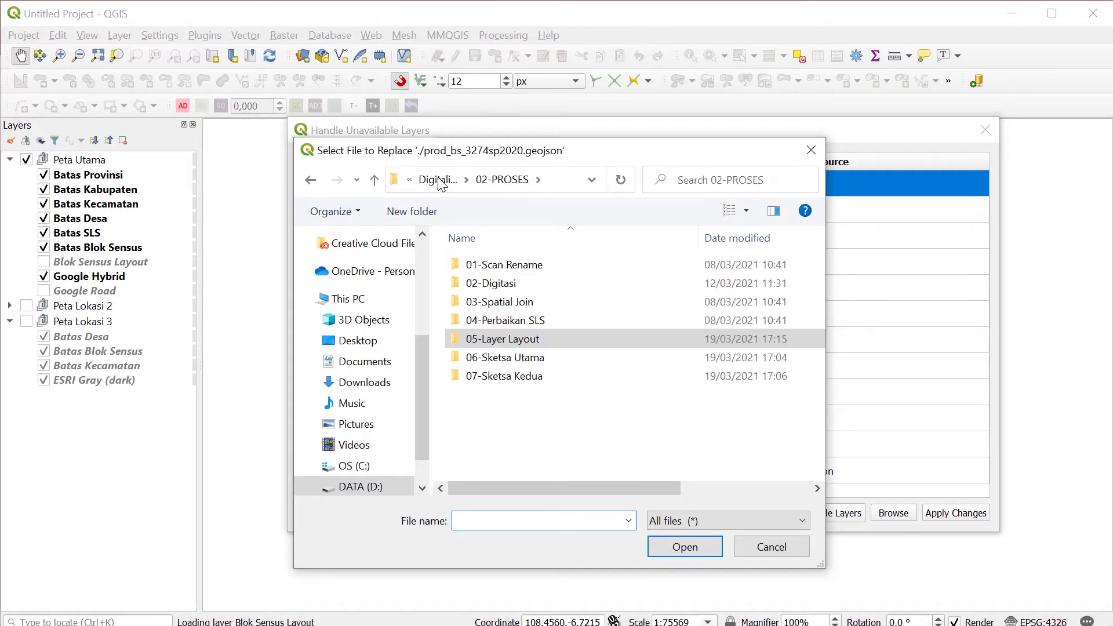
left_click(440, 180)
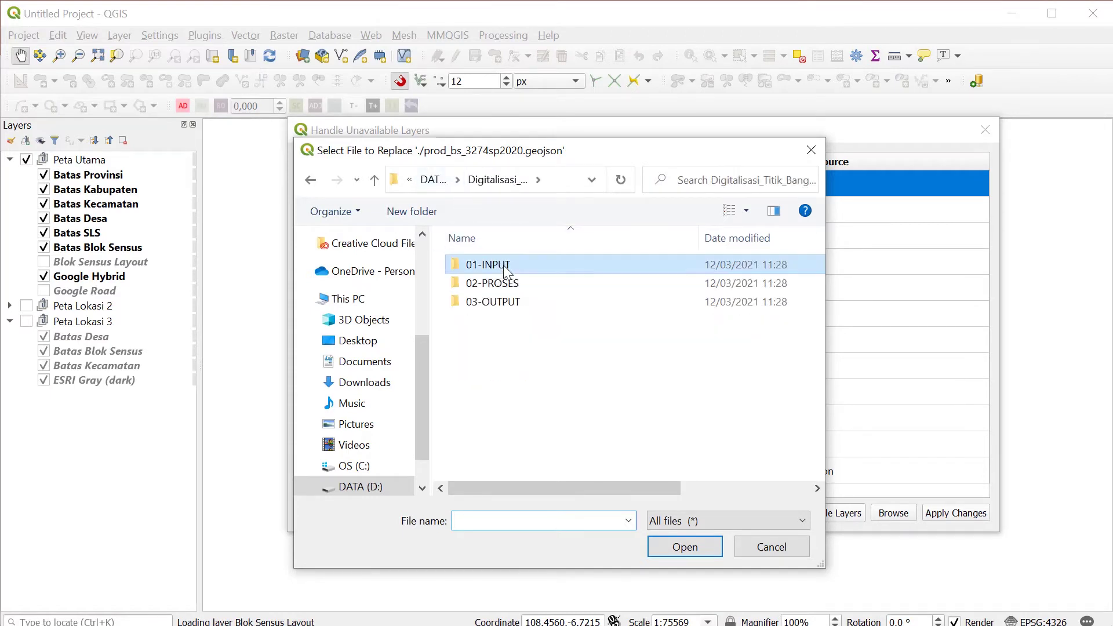
double_click(503, 265)
double_click(565, 266)
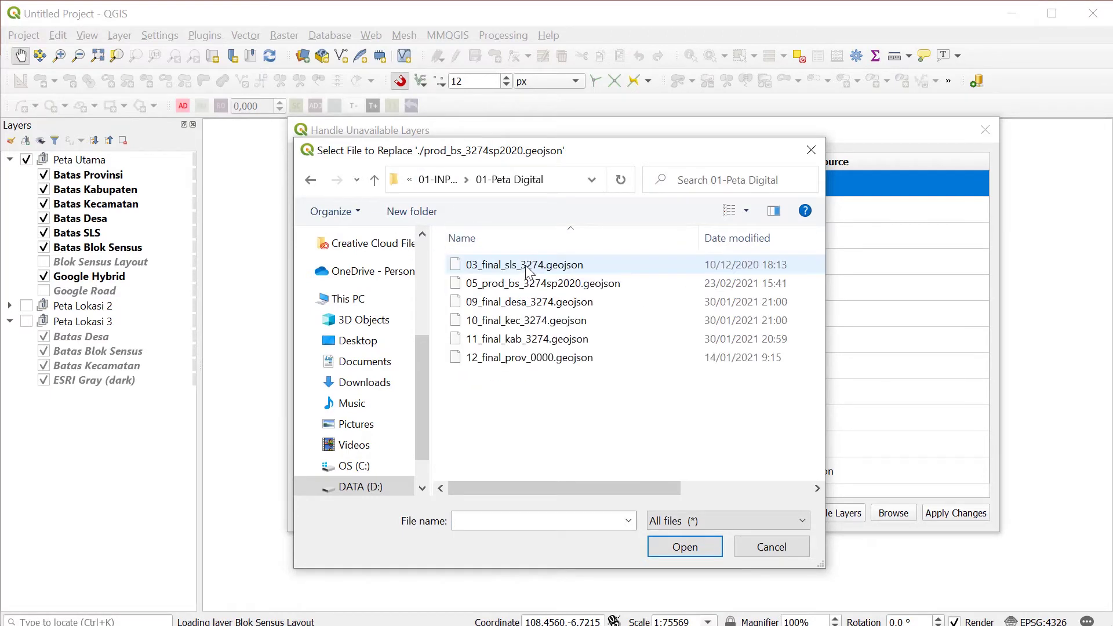
left_click_drag(595, 158, 854, 111)
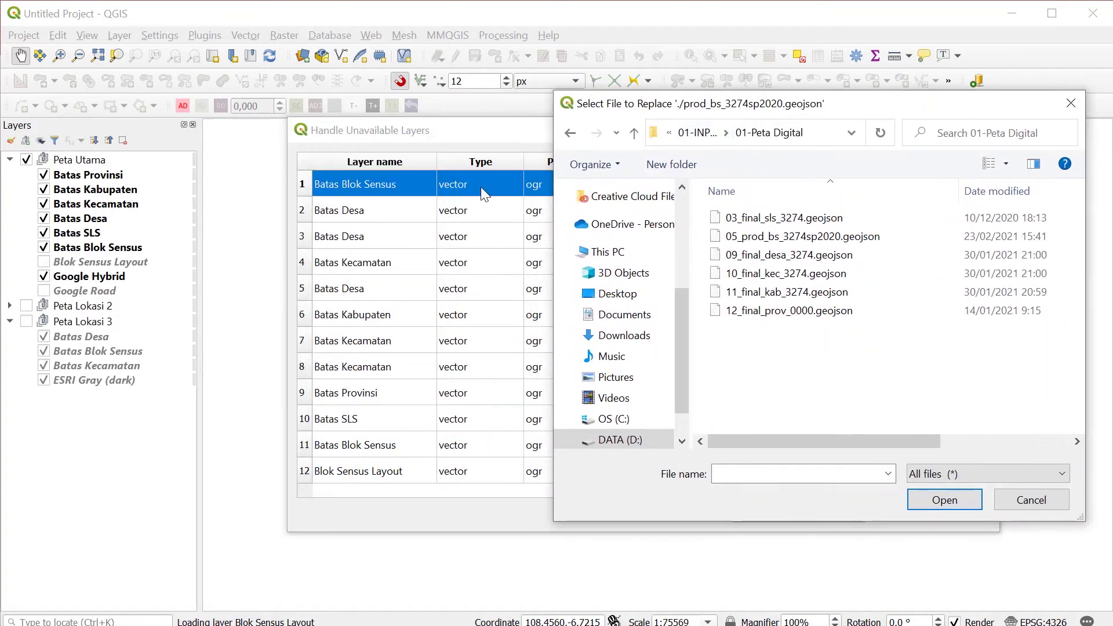
left_click(779, 238)
left_click(927, 501)
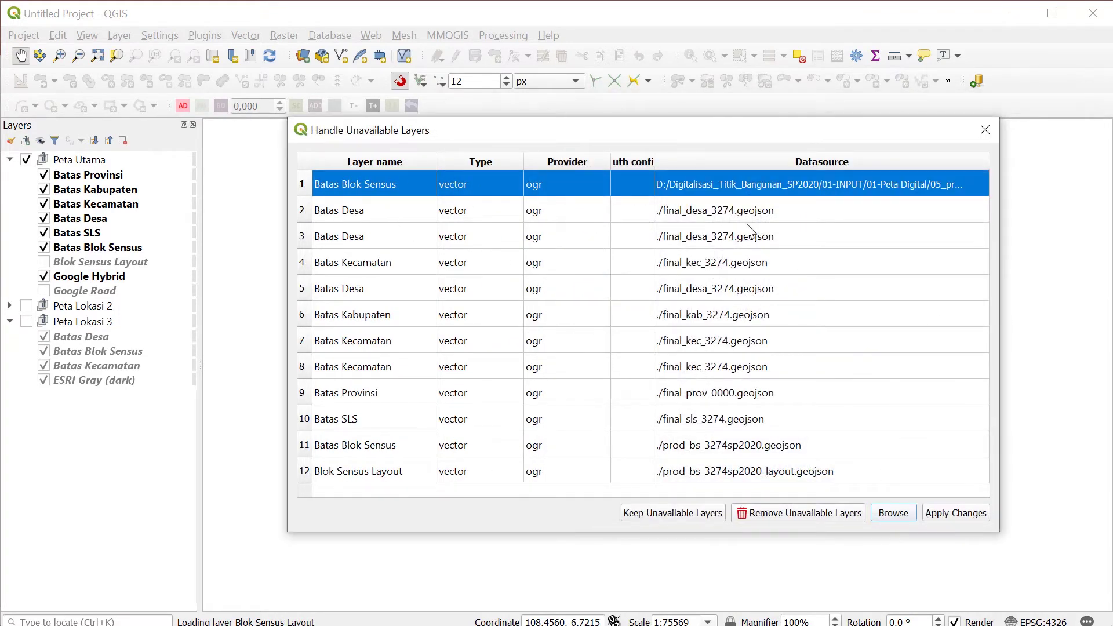
Relink the two Batas Desa layers in rows 2 and 3 to 09_final_desa_3274.geojson.
left_click(748, 216)
left_click(902, 518)
left_click(780, 251)
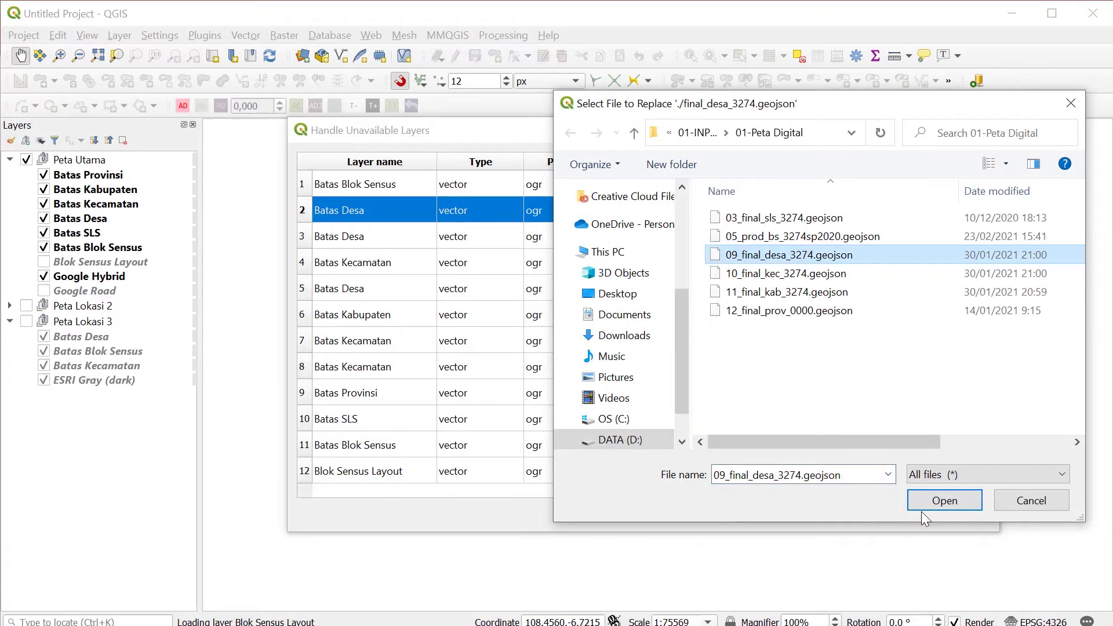
left_click(930, 501)
left_click(893, 512)
left_click(779, 251)
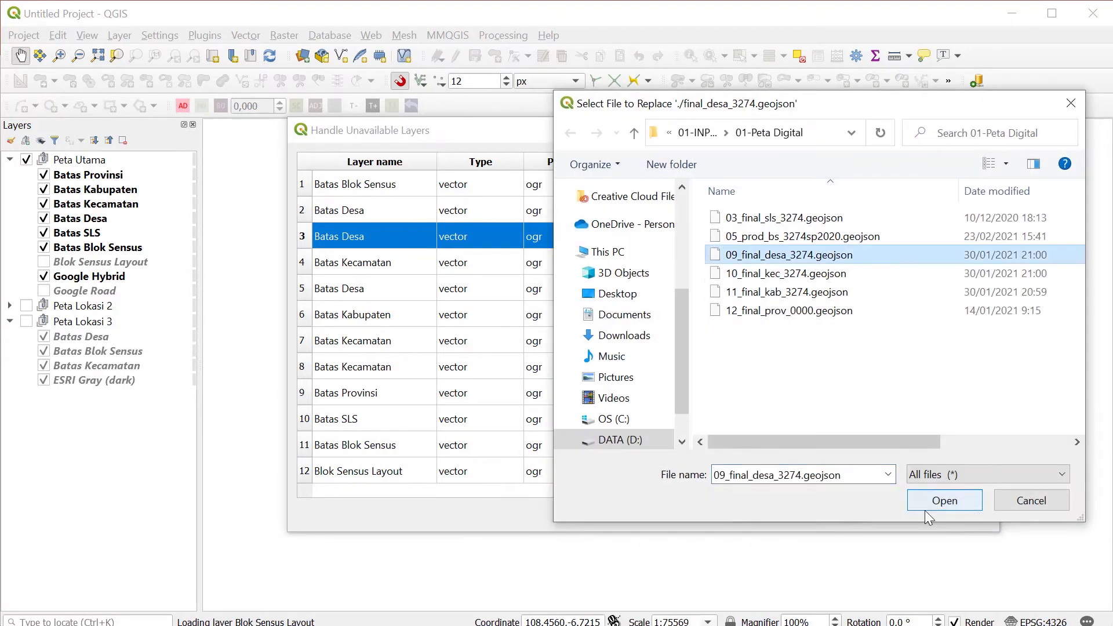
left_click(927, 501)
Relink Batas Kecamatan in row 4 to 10_final_kec_3274.geojson and Batas Desa in row 5 to 09_final_desa_3274.geojson.
left_click(900, 513)
left_click(779, 276)
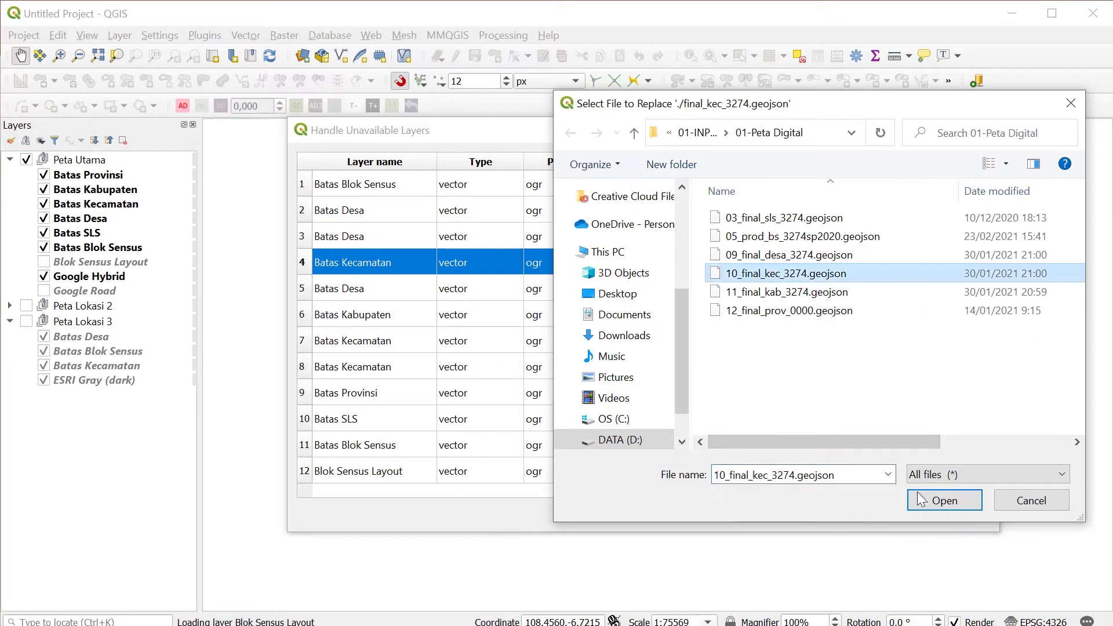
left_click(927, 499)
left_click(893, 513)
left_click(779, 251)
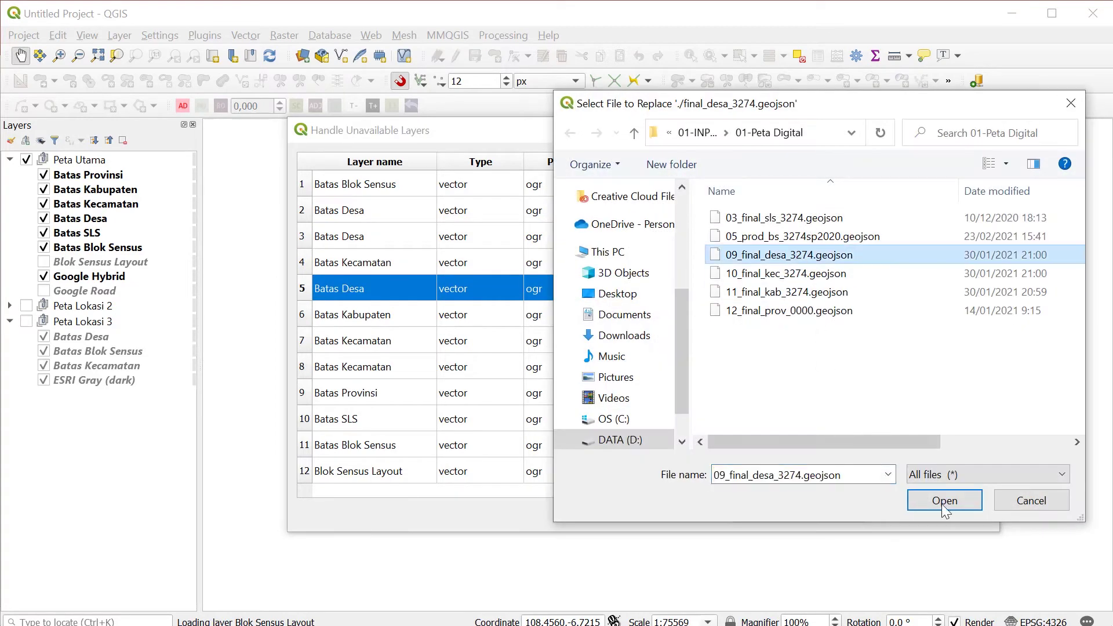
left_click(927, 501)
Relink Batas Kabupaten to 11_final_kab_3274.geojson and the Batas Kecamatan layers in rows 7 and 8 to 10_final_kec_3274.geojson.
left_click(895, 513)
left_click(780, 289)
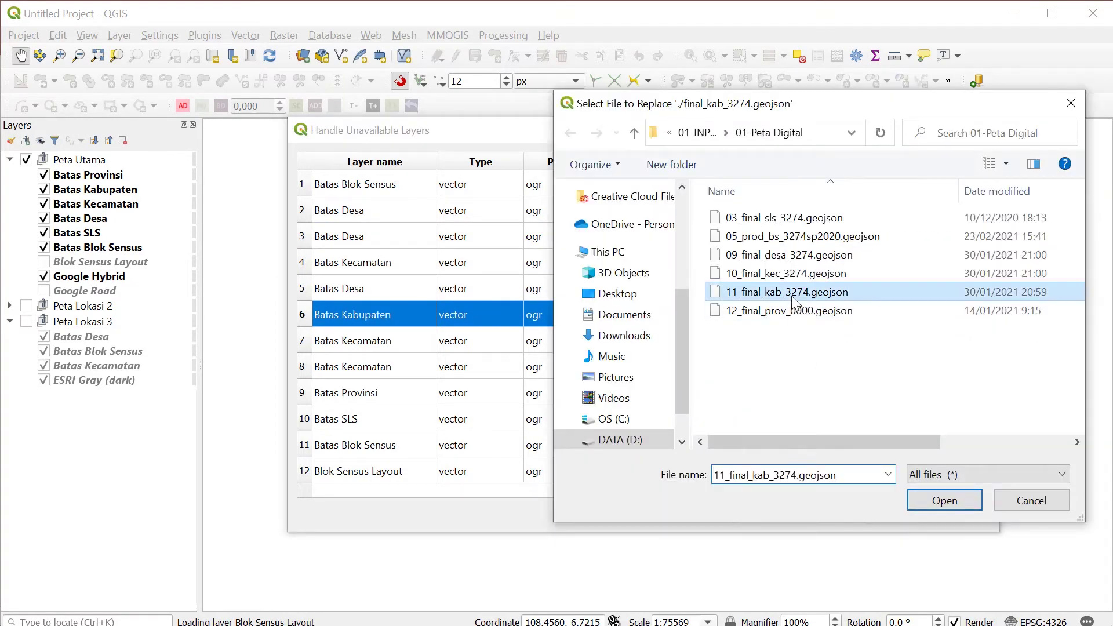
left_click(939, 499)
left_click(893, 513)
left_click(779, 271)
left_click(939, 500)
left_click(895, 514)
left_click(823, 276)
left_click(942, 499)
Relink Batas Provinsi to 12_final_prov_0000.geojson and Batas SLS to 03_final_sls_3274.geojson.
left_click(893, 513)
left_click(823, 313)
left_click(931, 497)
left_click(720, 425)
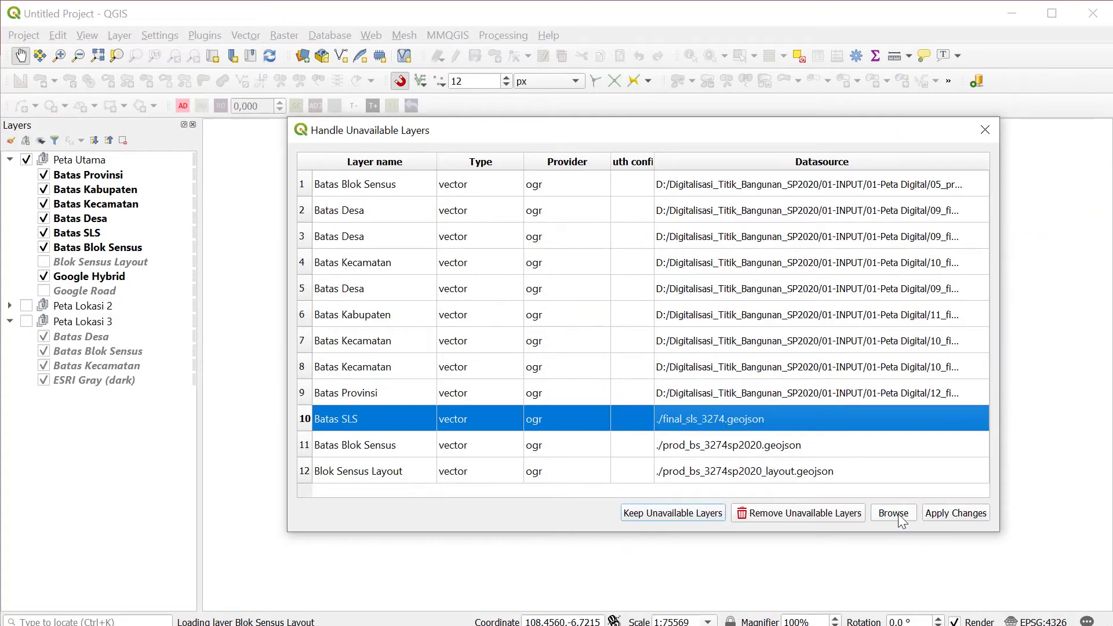
left_click(893, 513)
left_click(784, 218)
left_click(919, 506)
Relink the second Batas Blok Sensus layer, in row 11, to 05_prod_bs_3274sp2020.geojson.
left_click(748, 439)
left_click(893, 513)
left_click(780, 237)
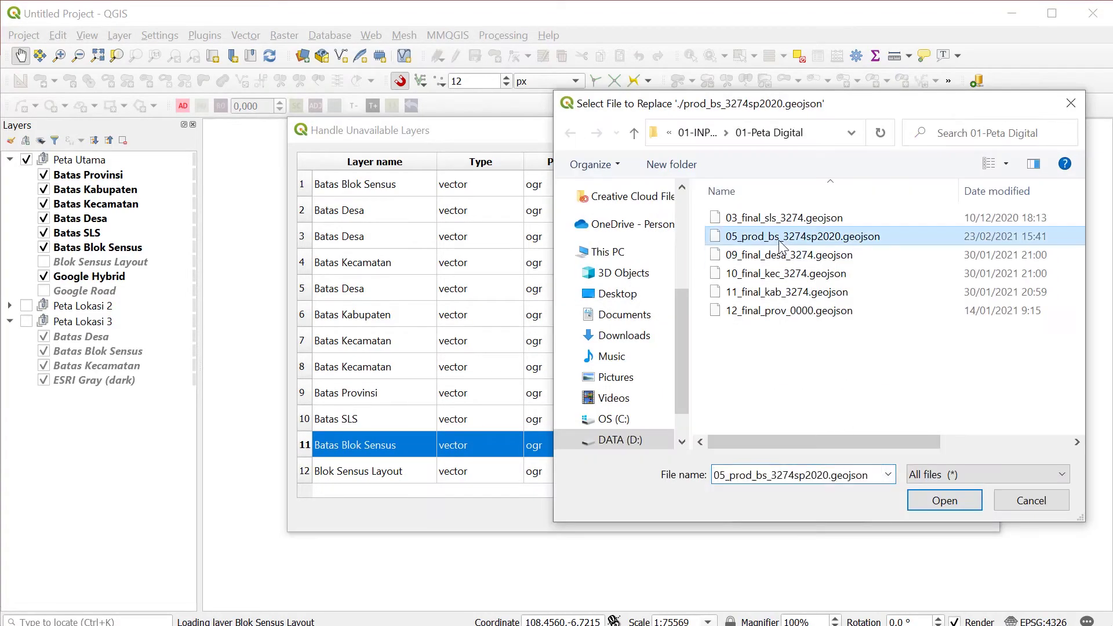
left_click(940, 502)
Relink Blok Sensus Layout to prod_bs_3274sp2020_layout.gpkg in the 02-PROSES/05-Layer Layout folder, and apply all datasource changes.
left_click(815, 472)
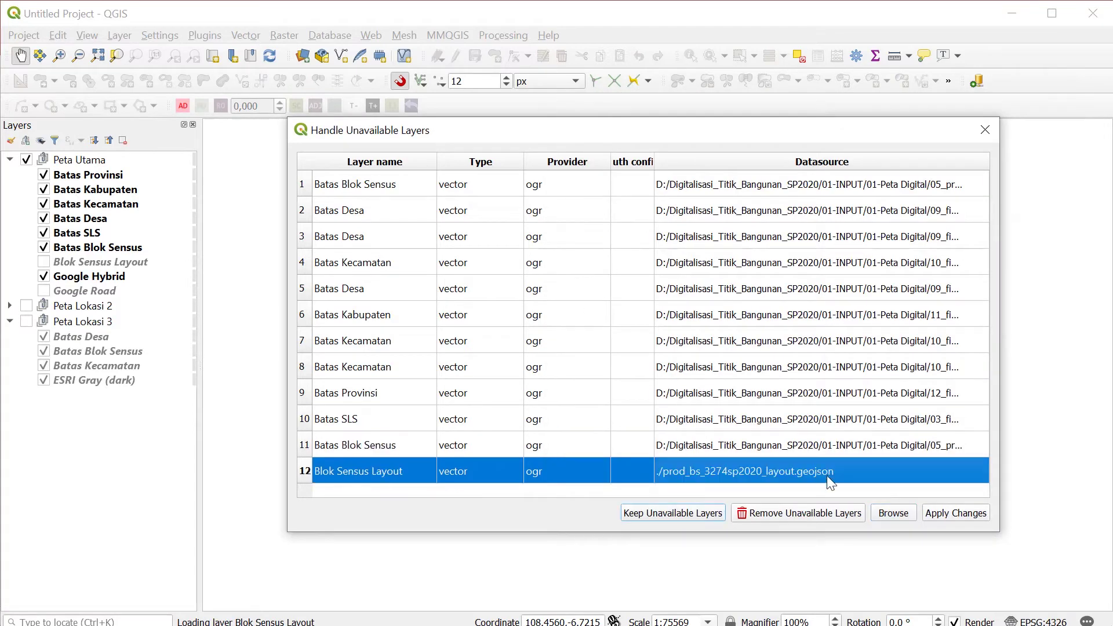
left_click(893, 513)
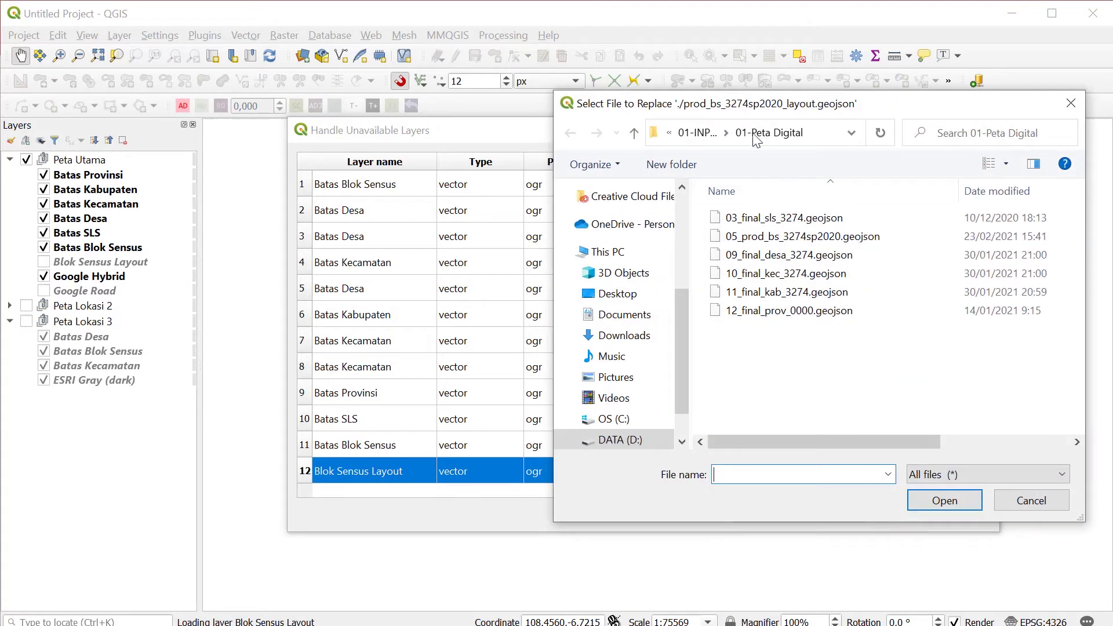
left_click(697, 133)
left_click(702, 133)
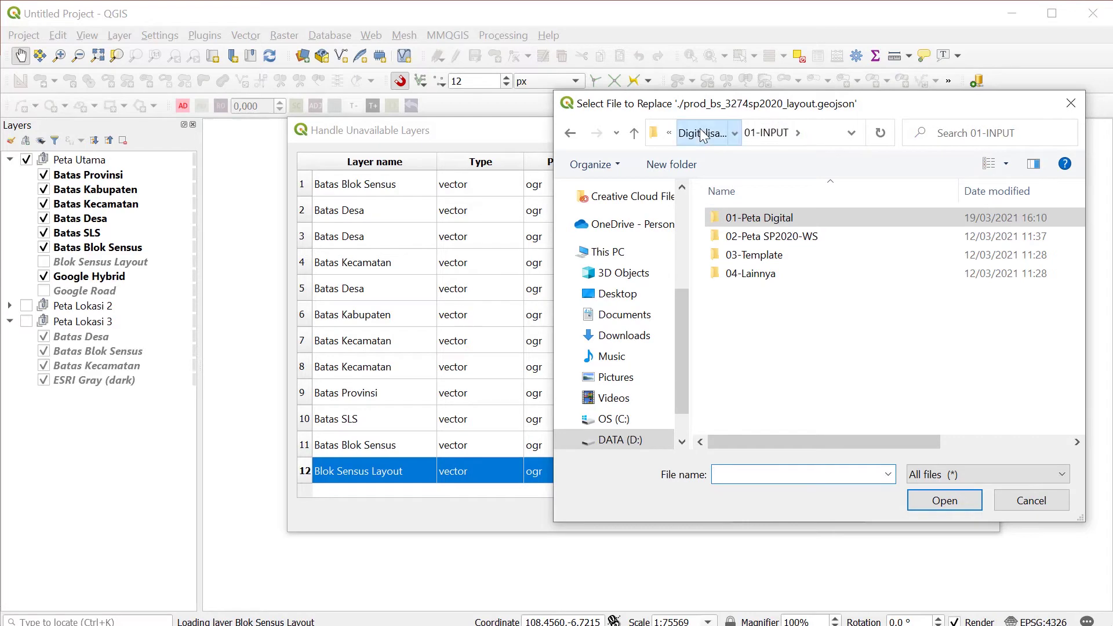
double_click(747, 237)
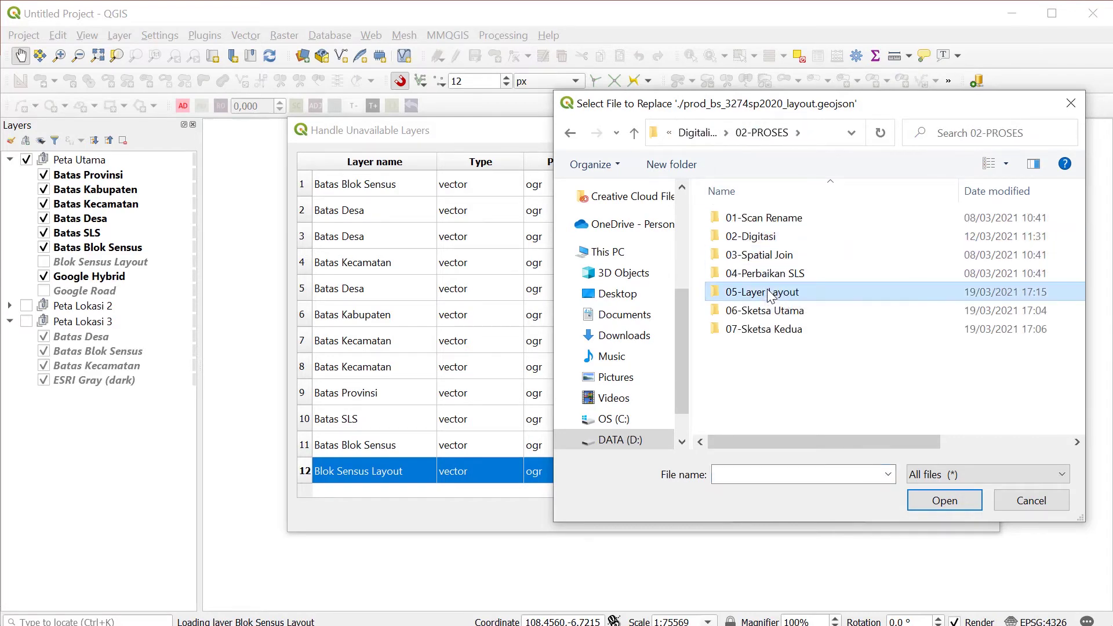
double_click(770, 291)
left_click(766, 220)
left_click(946, 500)
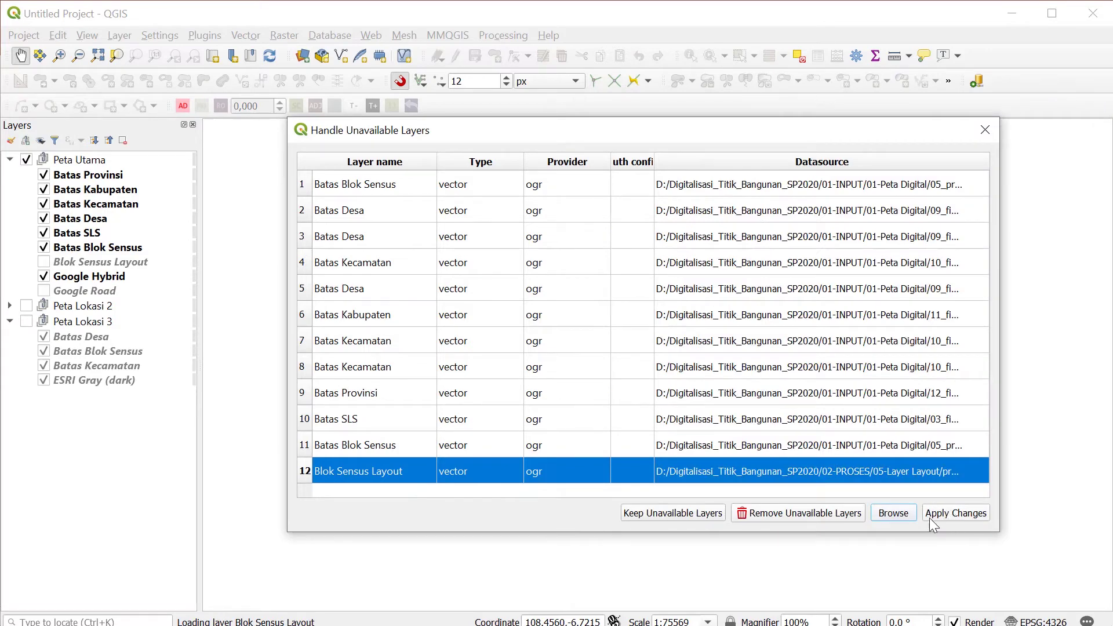
left_click(940, 517)
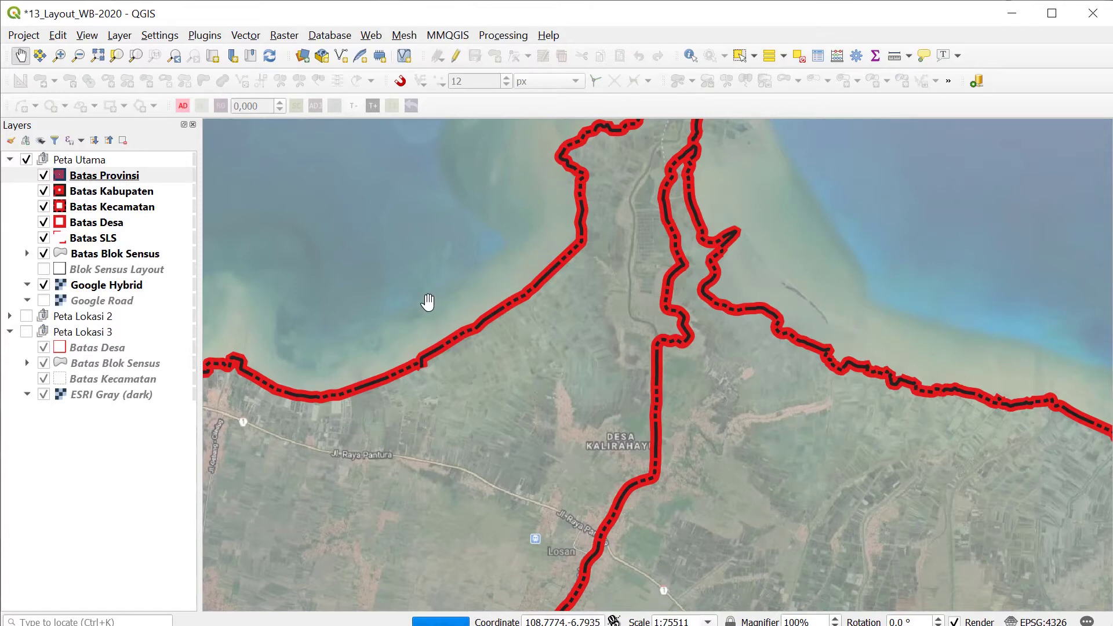
Zoom the map to the extent of the Batas Kabupaten layer.
left_click(147, 188)
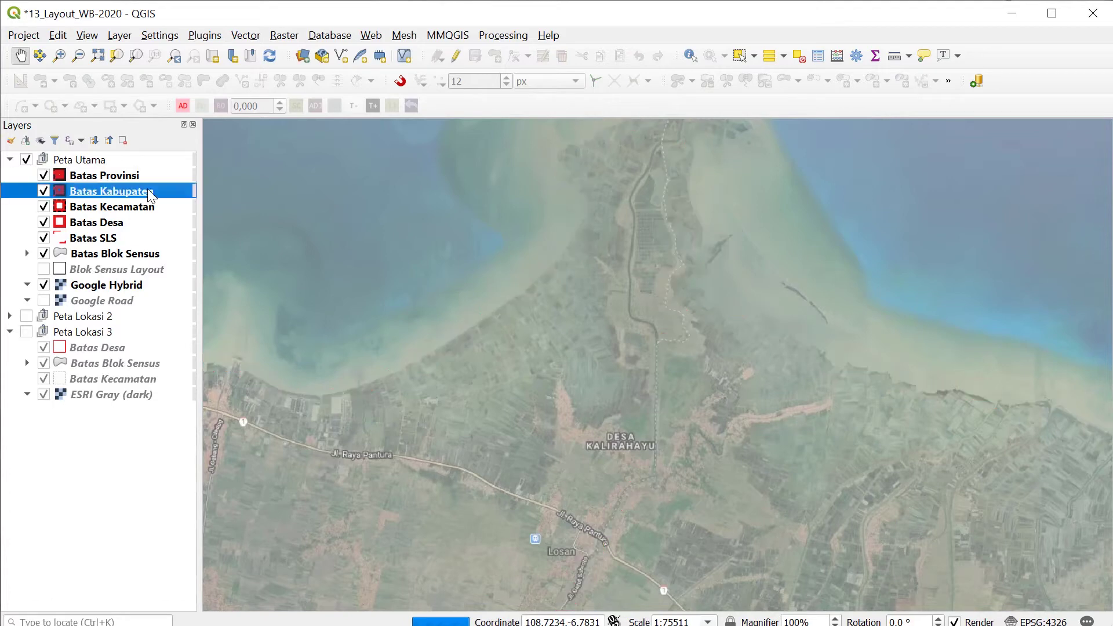
right_click(147, 189)
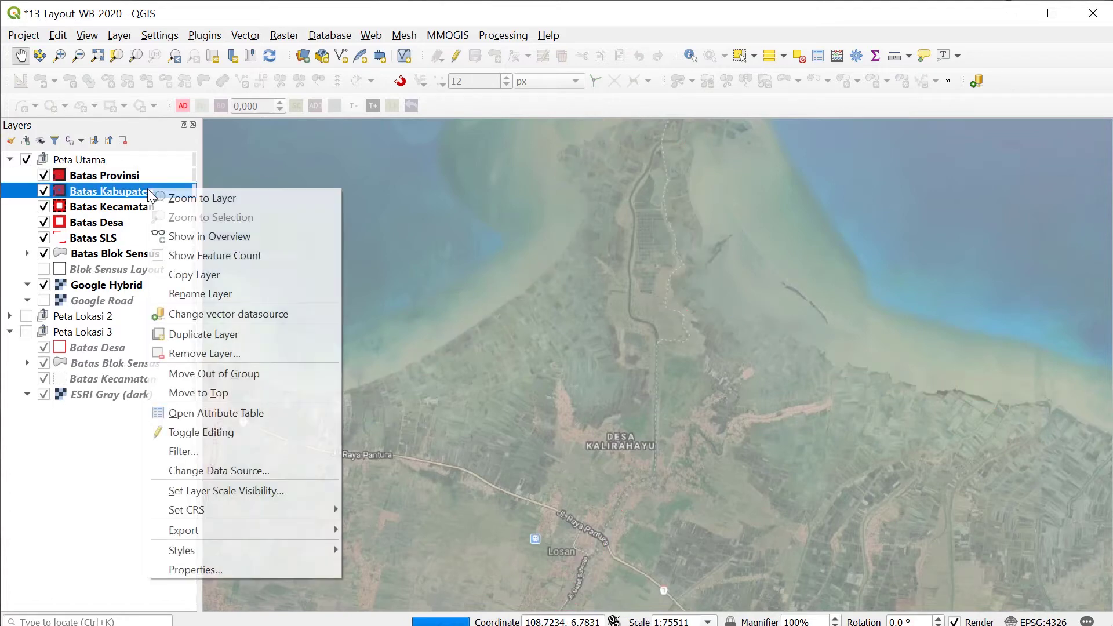
left_click(182, 197)
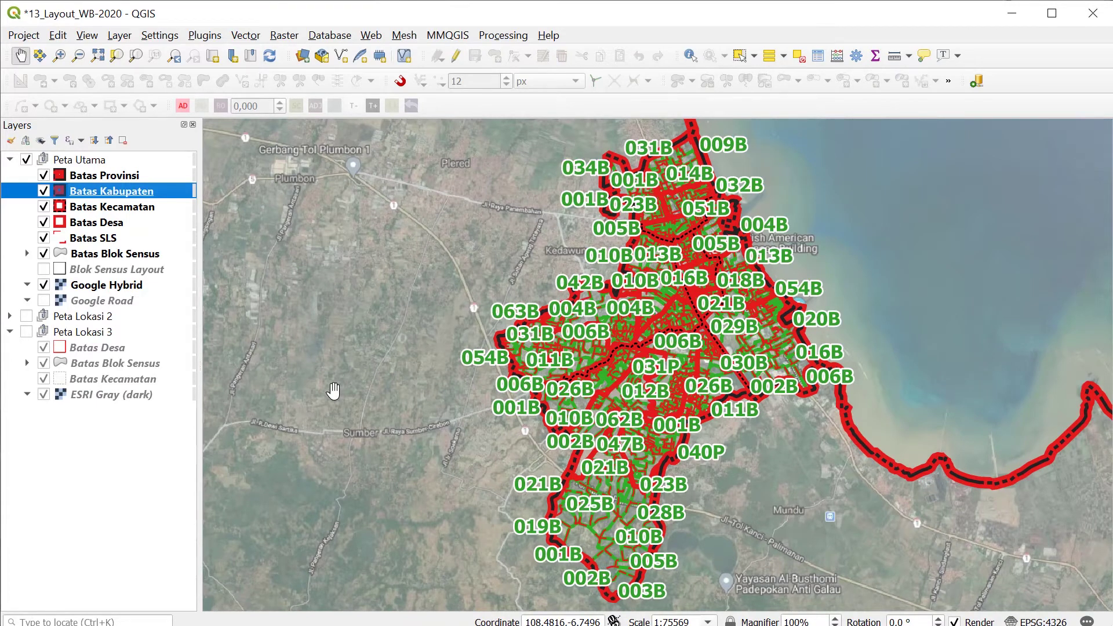
Open the project's WB-2020 print layout and fit the full page in the view.
left_click(35, 39)
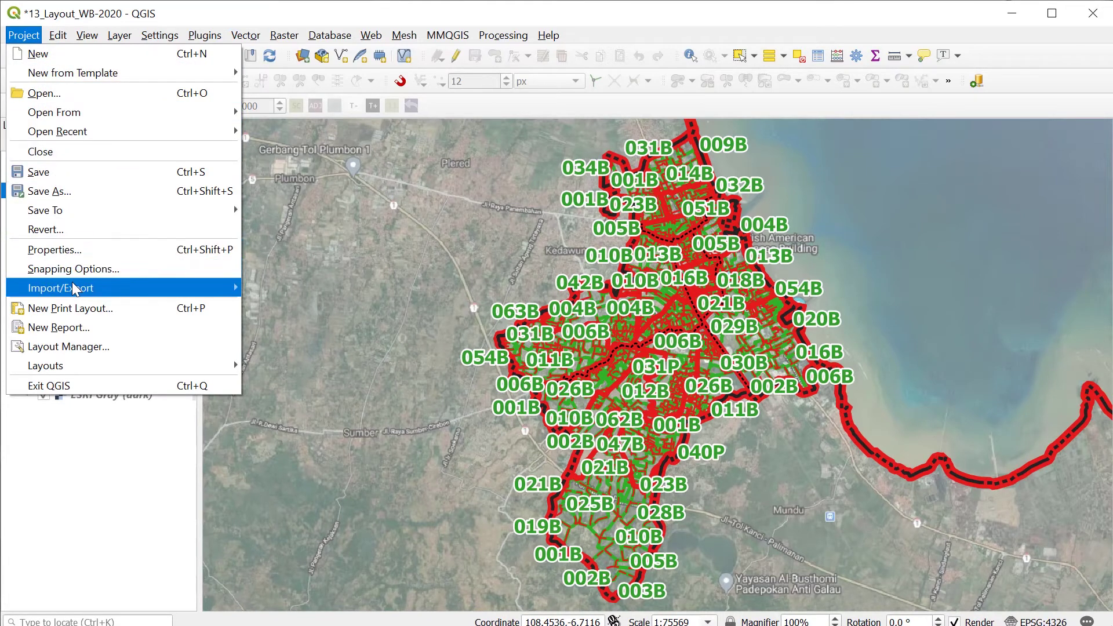
mouse_move(75, 288)
mouse_move(95, 363)
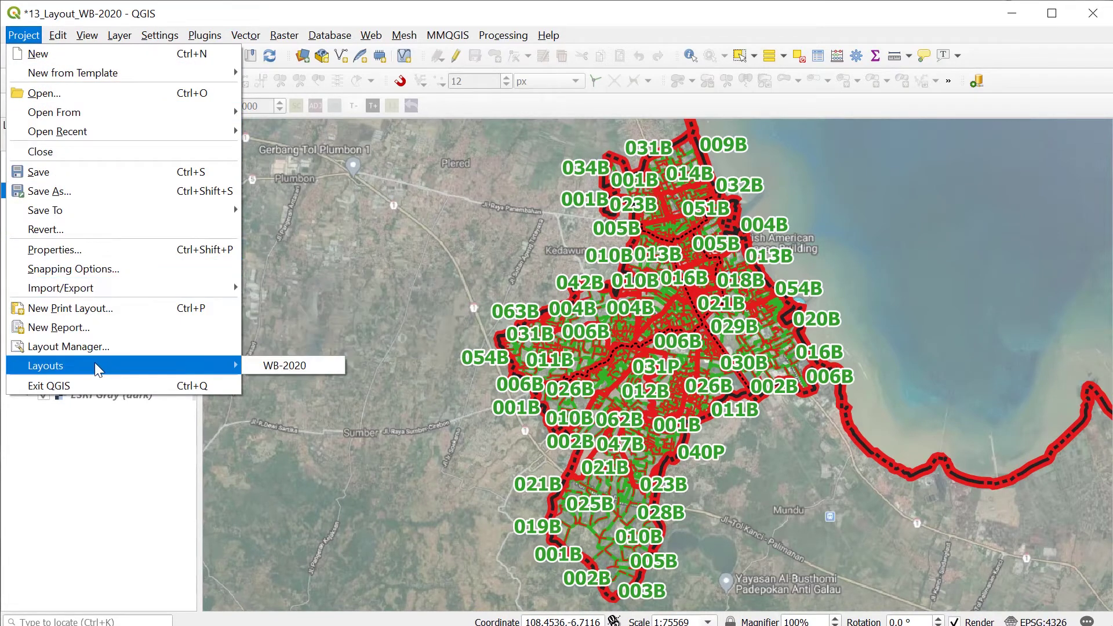
left_click(272, 367)
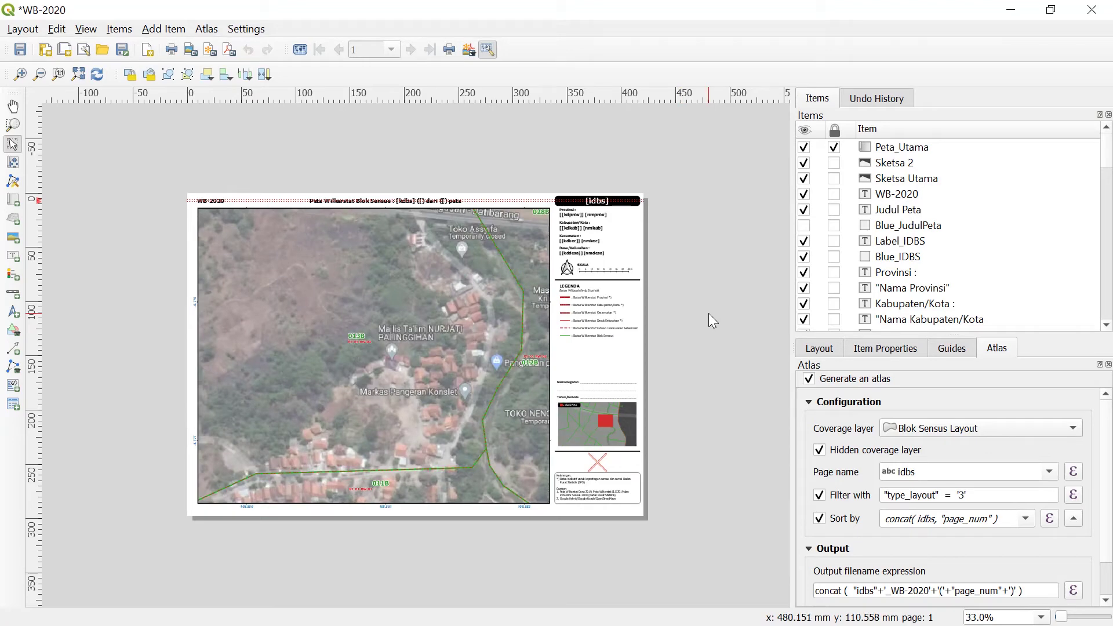
left_click(80, 76)
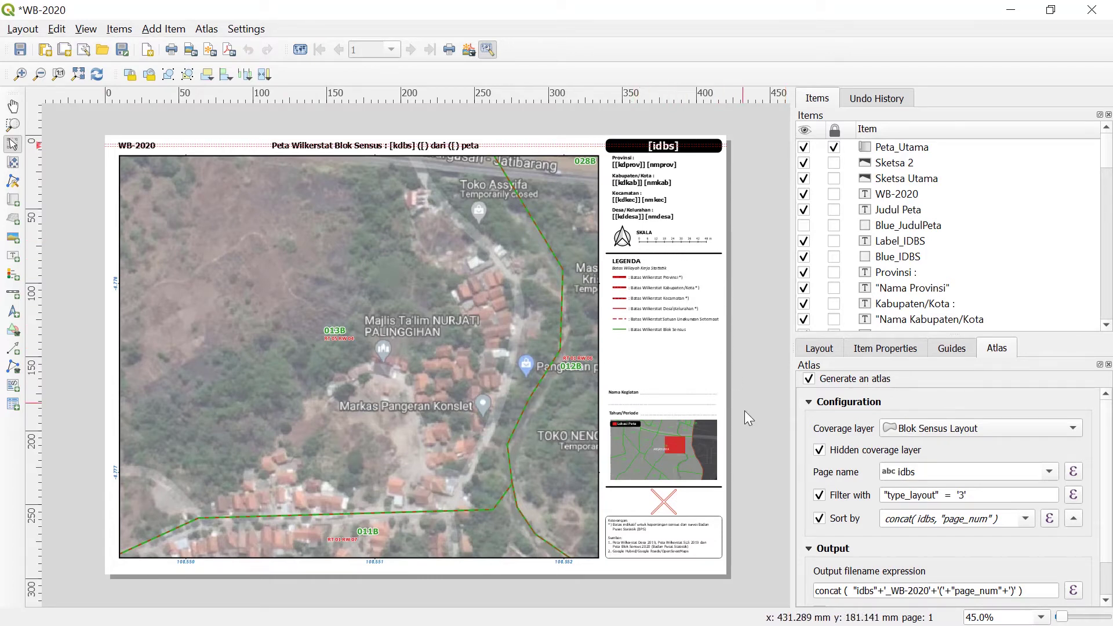
Disable the atlas filter on type_layout in the WB-2020 layout.
left_click(818, 496)
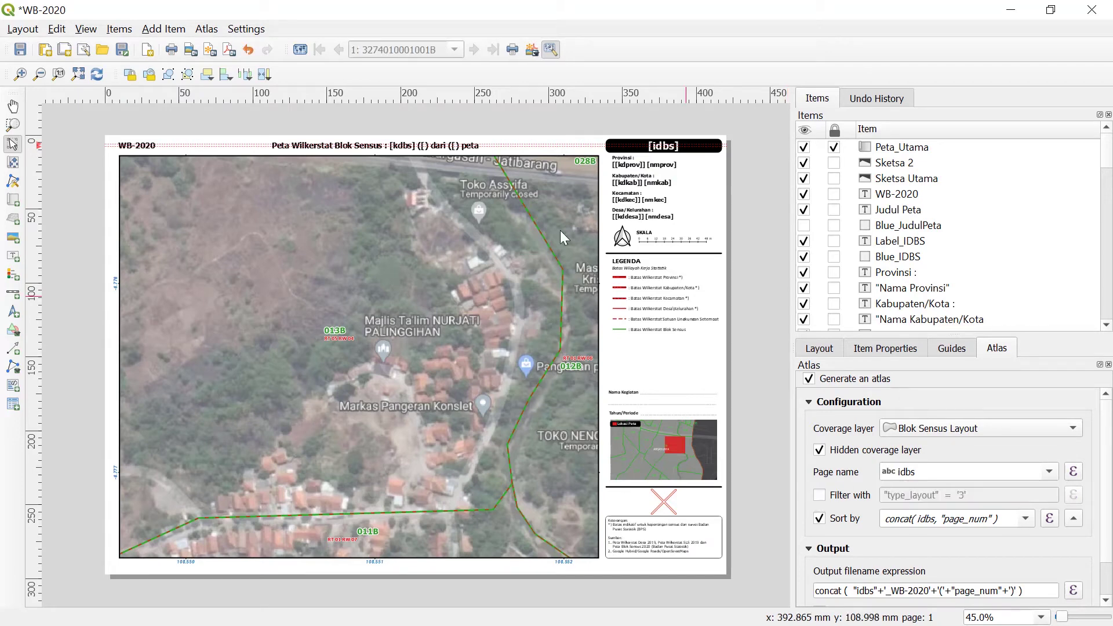
Turn on the atlas preview and set the Logo_BPS picture's source to 08_LogoBPS.png from the 01-INPUT/04-Lainnya folder.
left_click(300, 50)
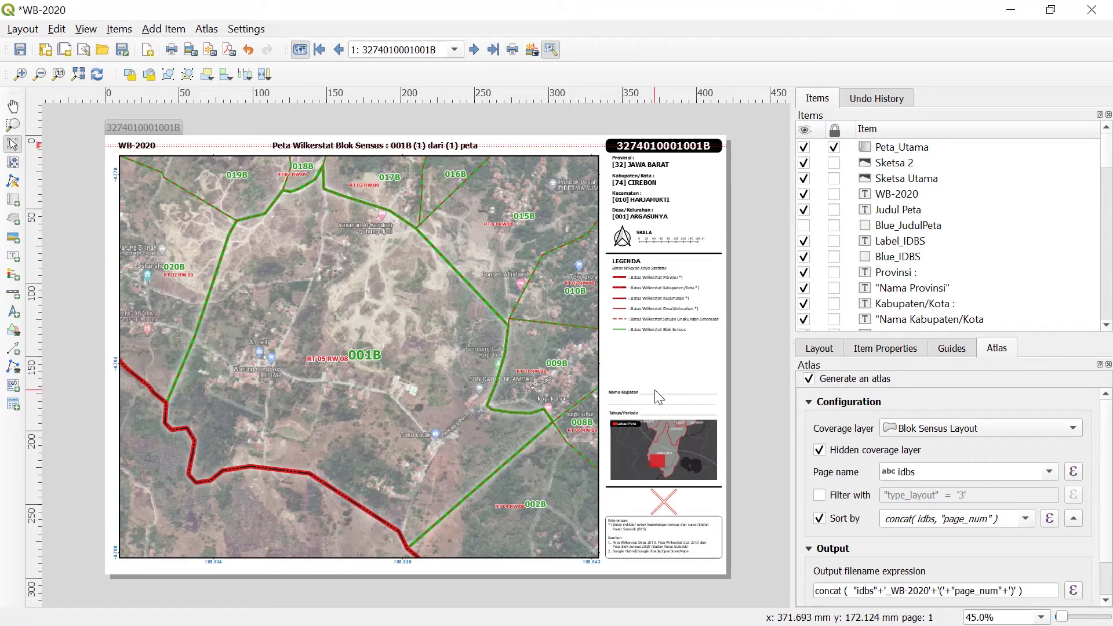
left_click(676, 510)
left_click(883, 348)
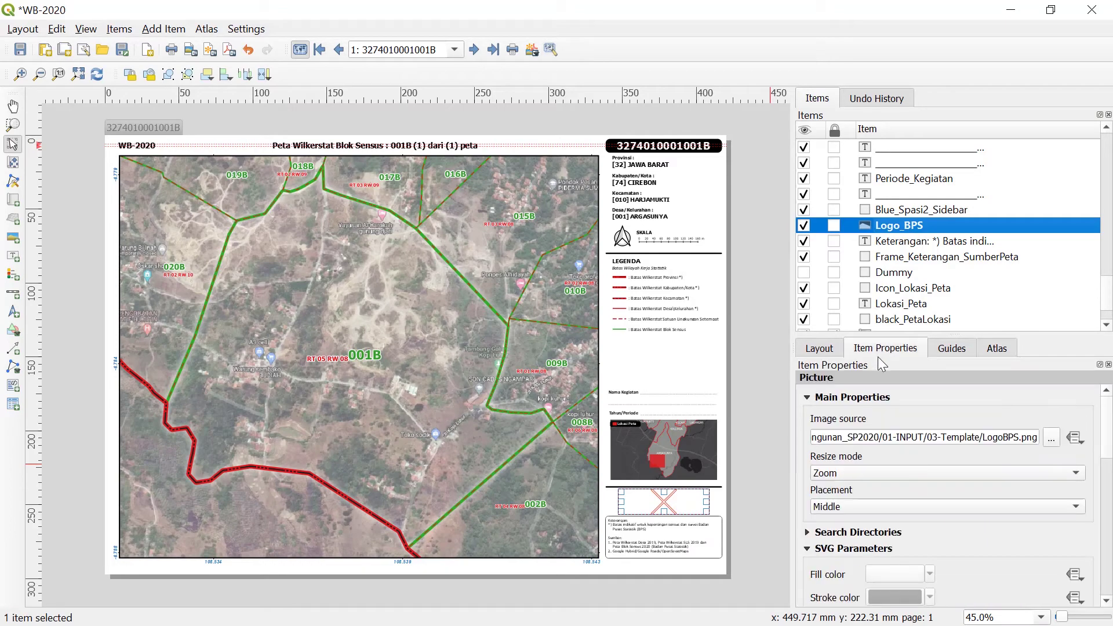
left_click(1051, 440)
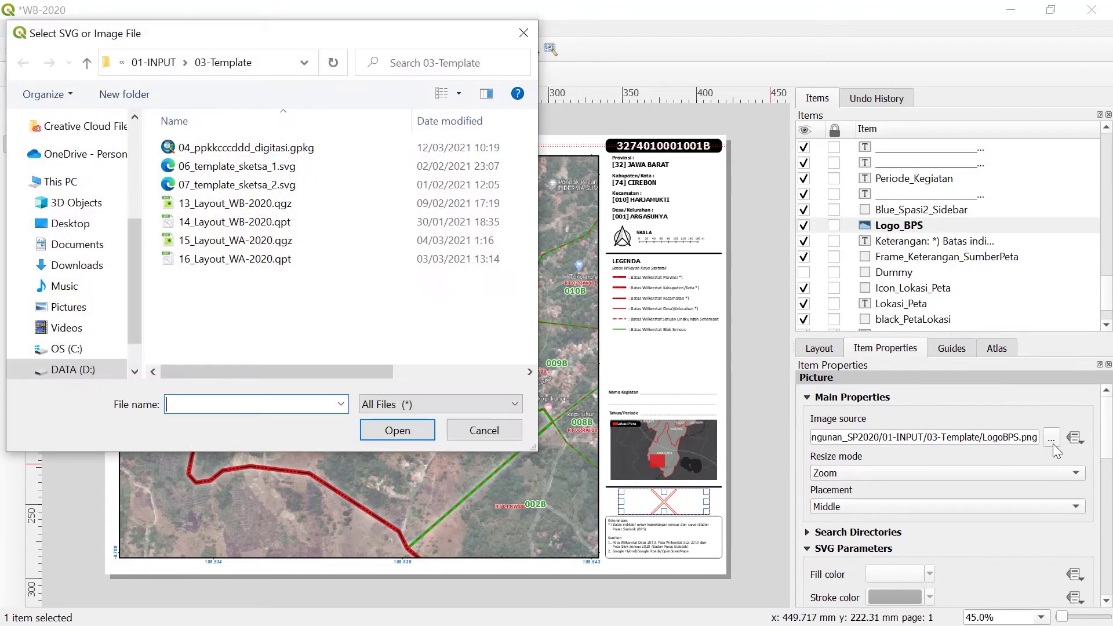
left_click(153, 62)
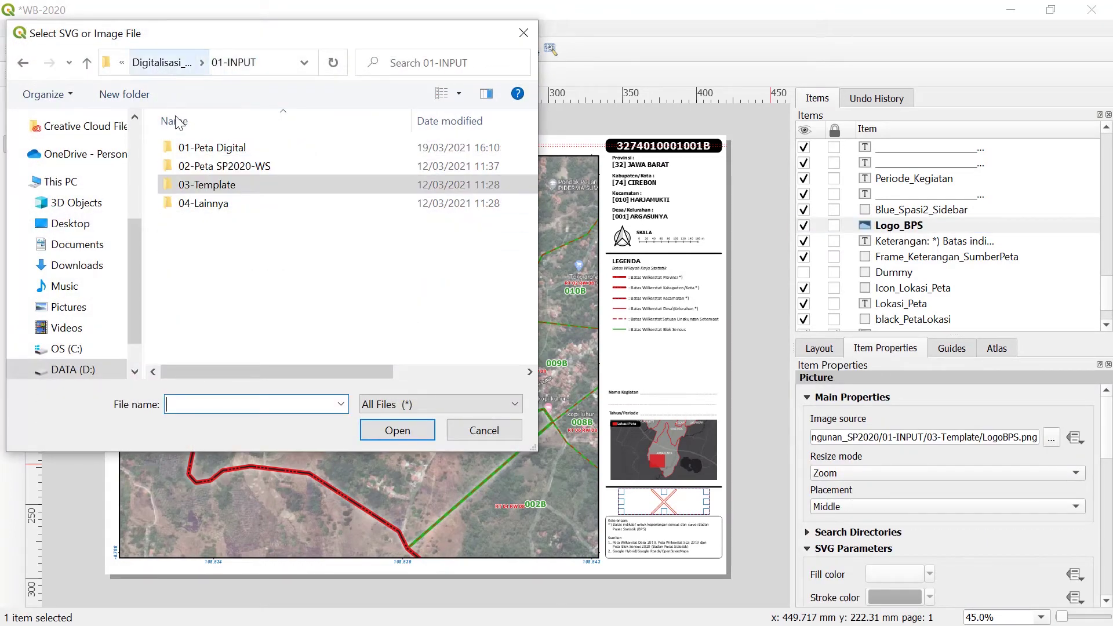
left_click(211, 207)
double_click(211, 210)
left_click(223, 207)
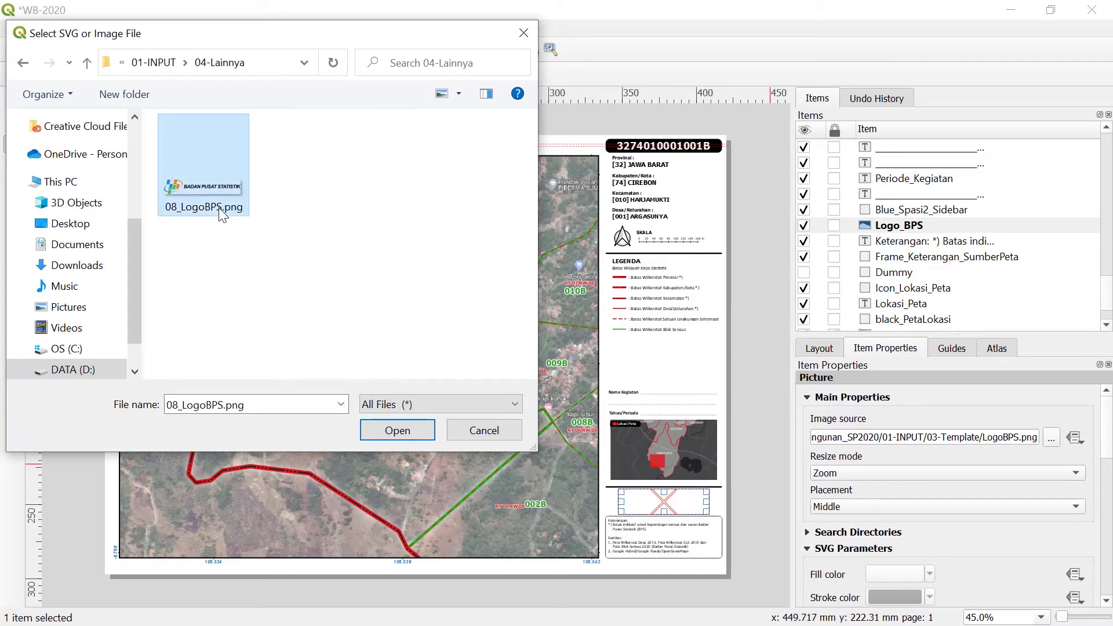
left_click(398, 434)
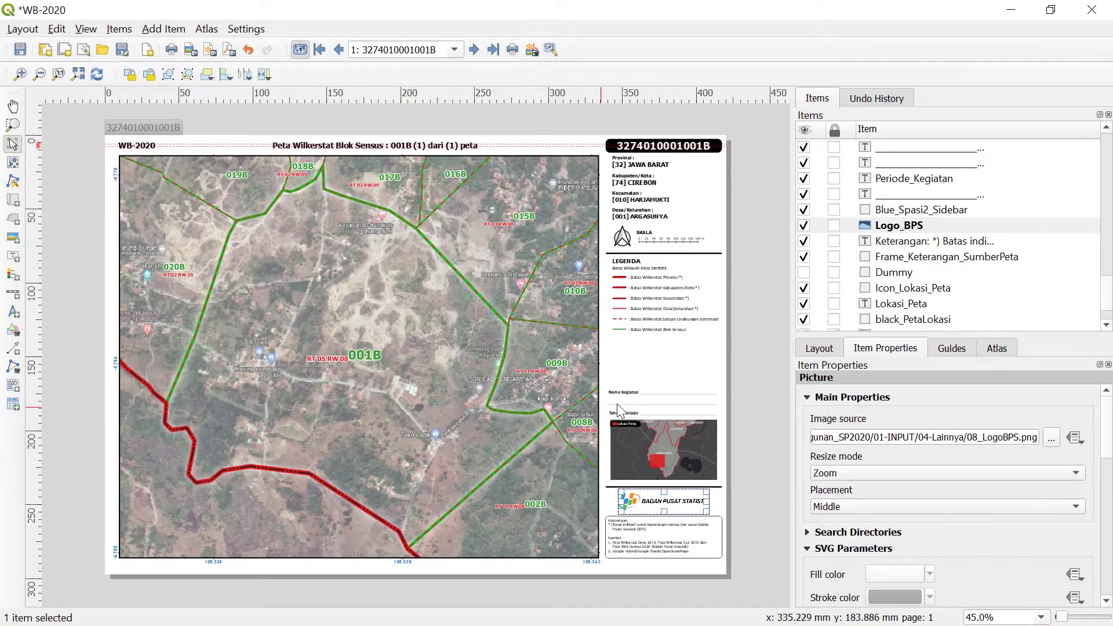
left_click(754, 363)
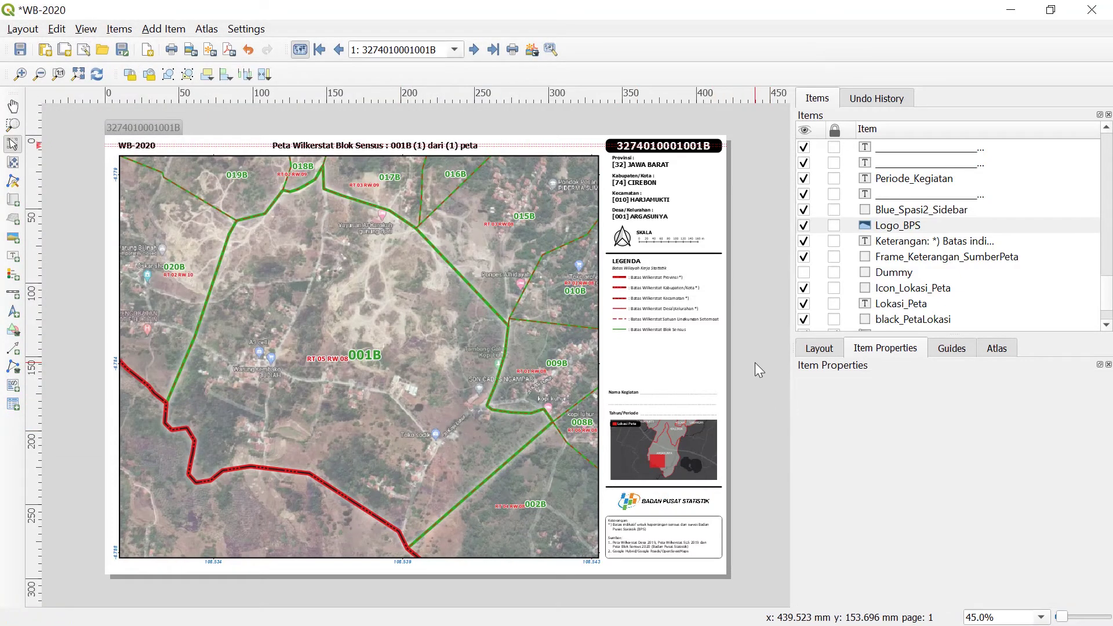
Find the North_Arrow picture among the layout items and select it.
left_click(628, 238)
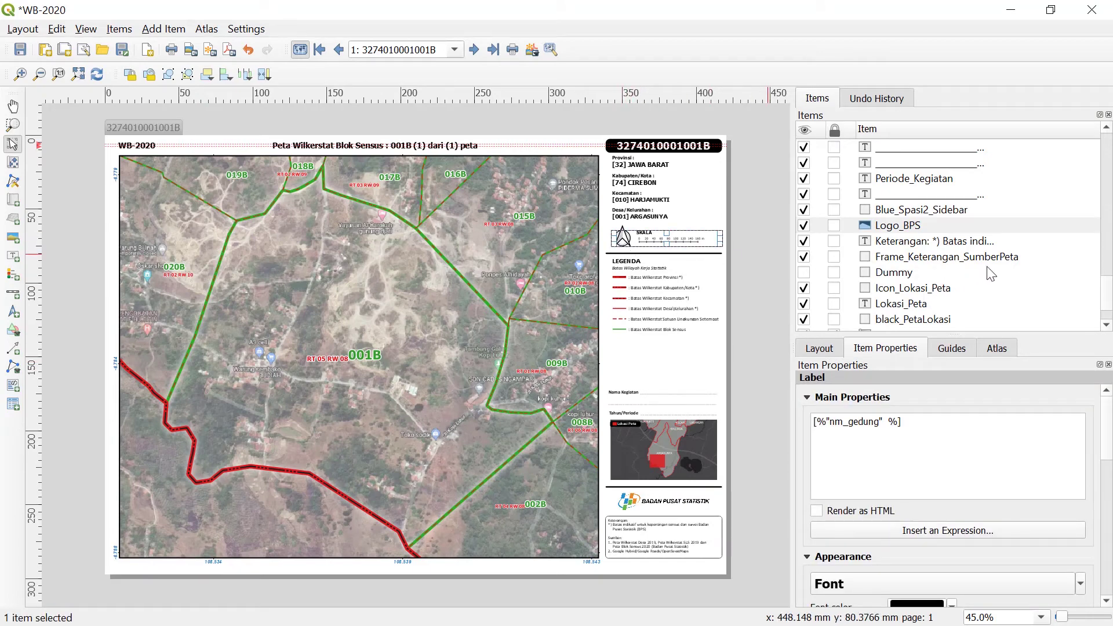
left_click_drag(1110, 299, 1111, 152)
scroll(921, 237, "down", 2)
scroll(912, 212, "up", 1)
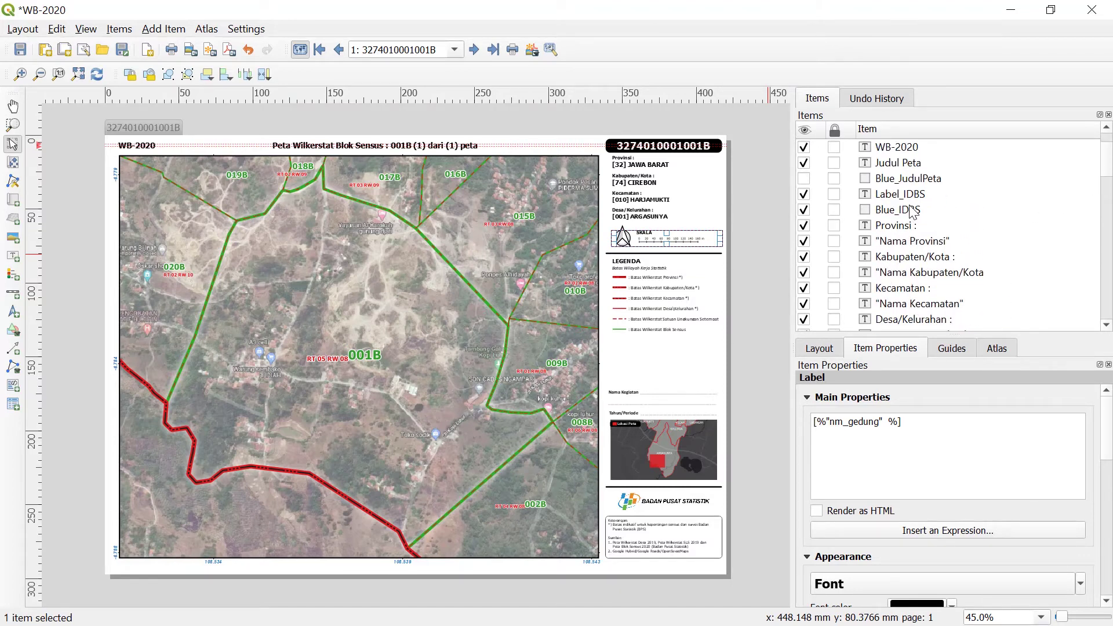
scroll(911, 215, "up", 1)
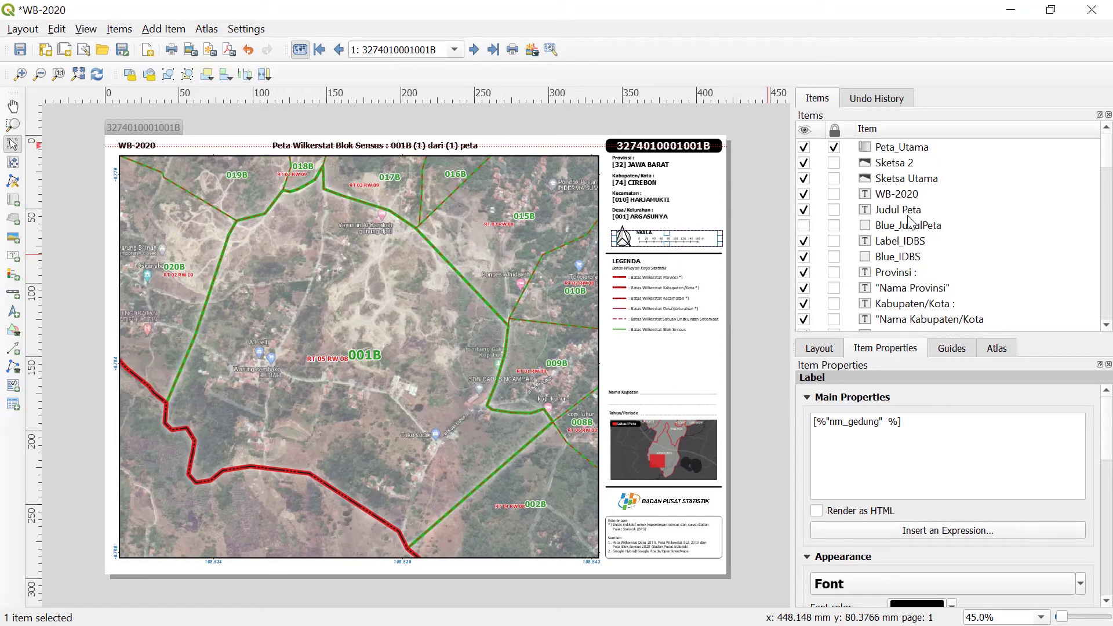
scroll(909, 220, "down", 3)
left_click(908, 290)
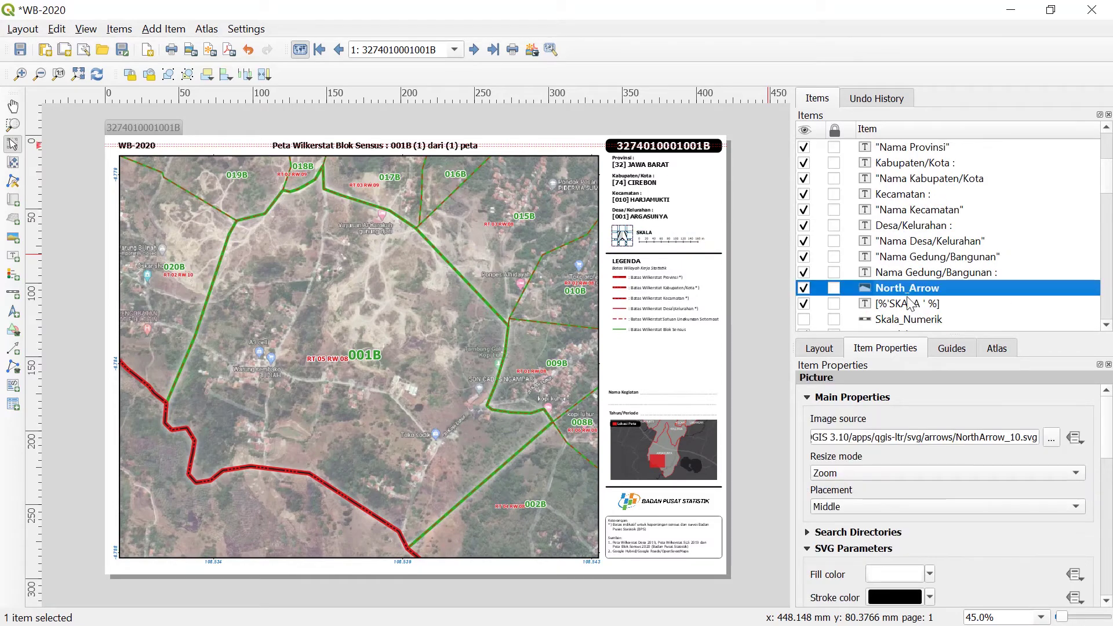
Browse for the North_Arrow image source, going to the QGIS 3.10 folder in Program Files on drive C.
left_click(1053, 440)
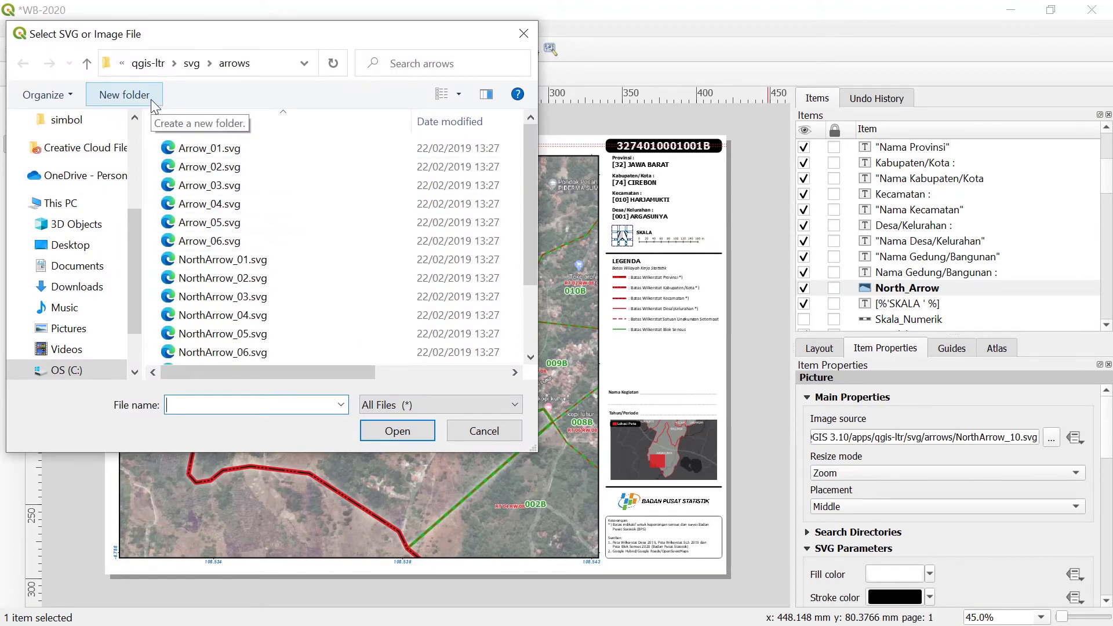
scroll(133, 270, "down", 2)
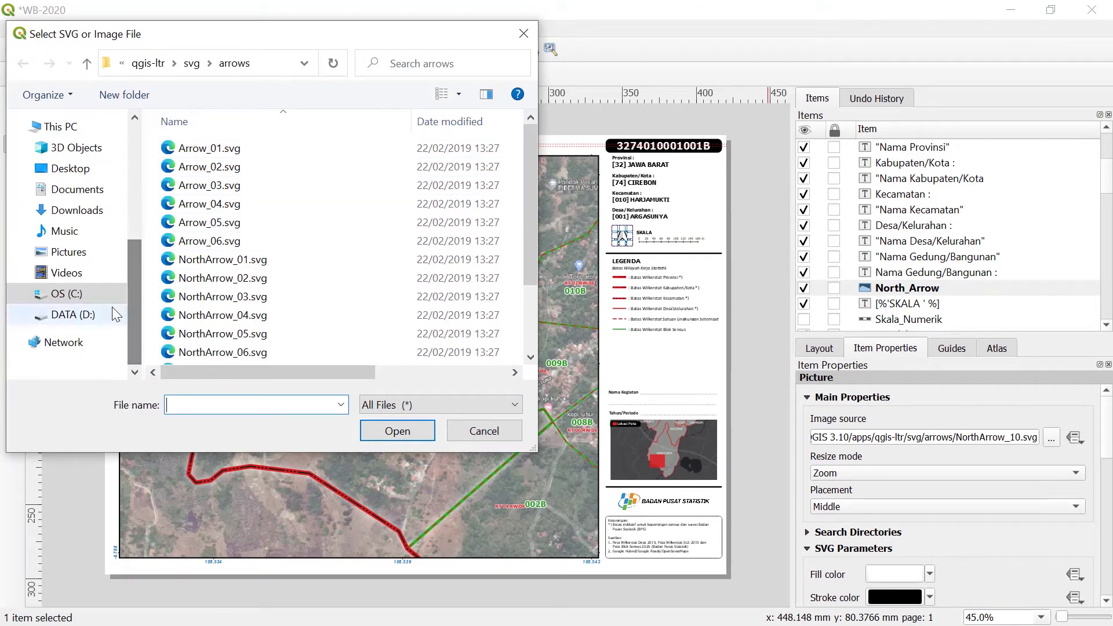
left_click(91, 292)
double_click(238, 298)
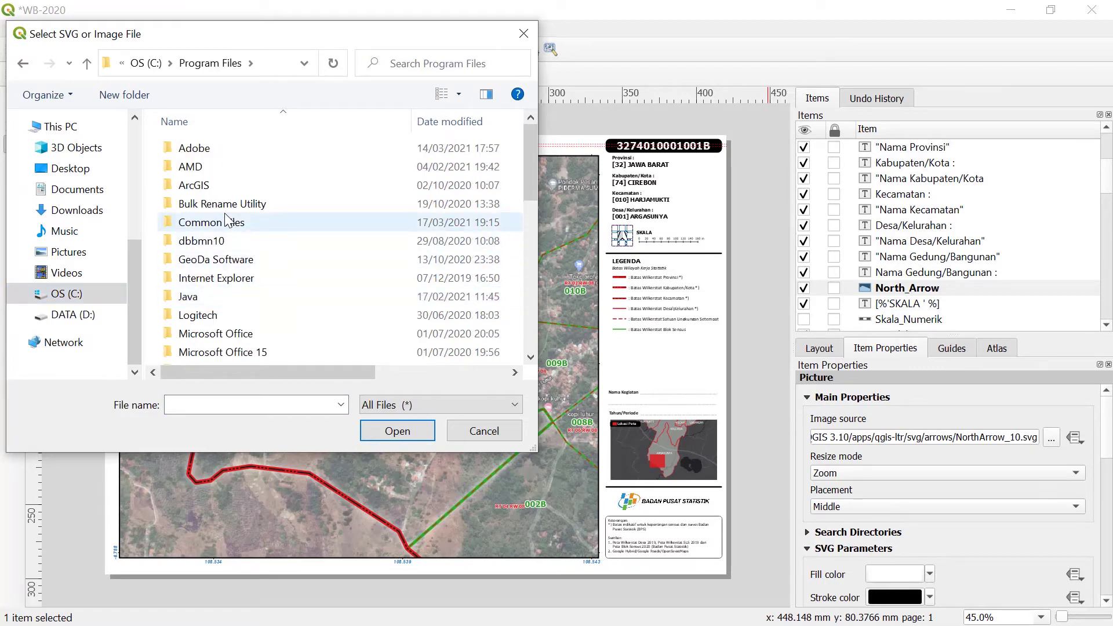
scroll(224, 214, "down", 3)
scroll(219, 249, "down", 1)
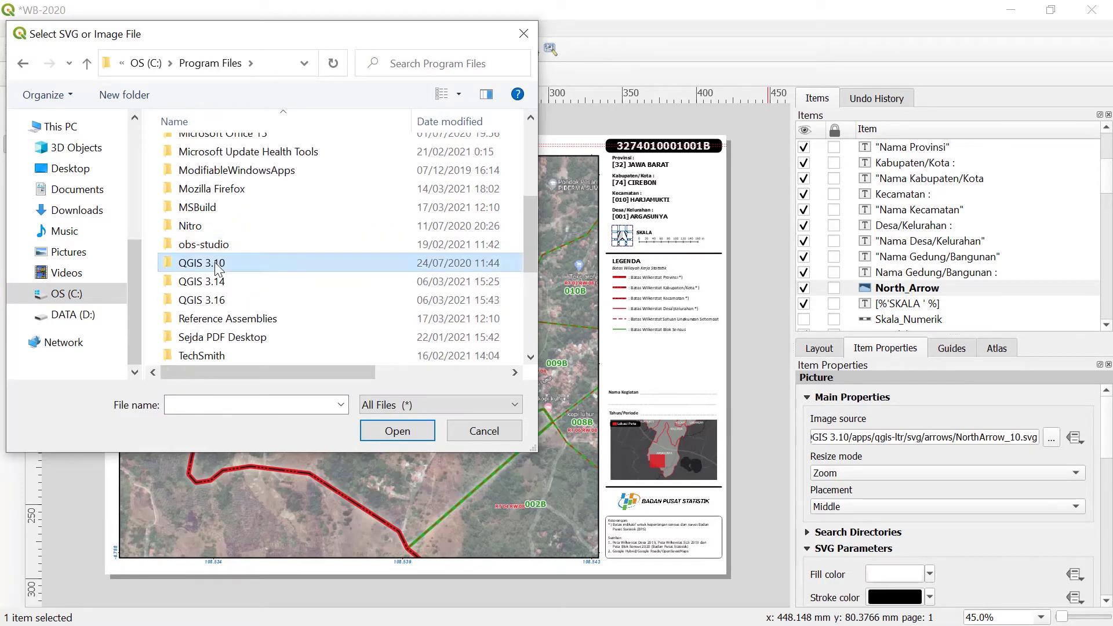
double_click(224, 263)
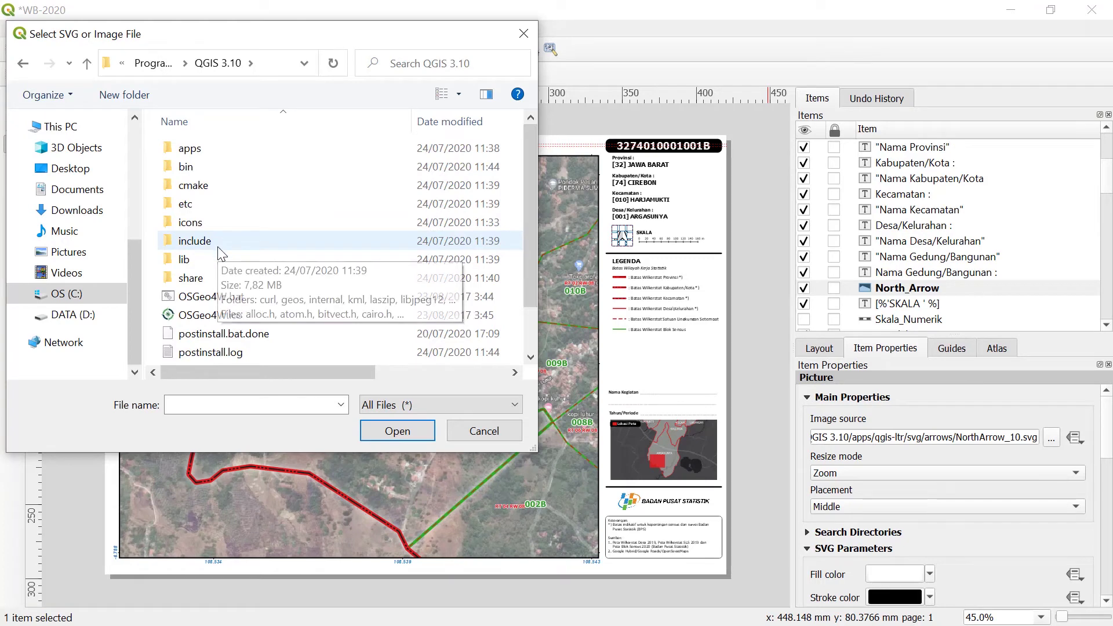
Return to the root of drive C and reopen Program Files and its QGIS 3.10 folder.
left_click(153, 63)
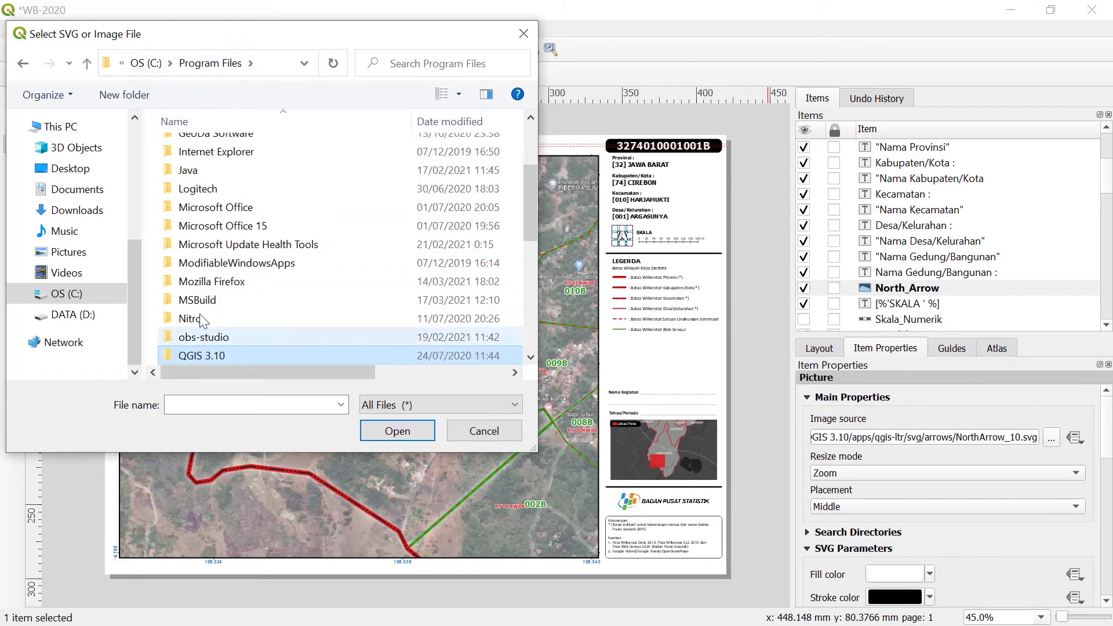
scroll(220, 313, "down", 2)
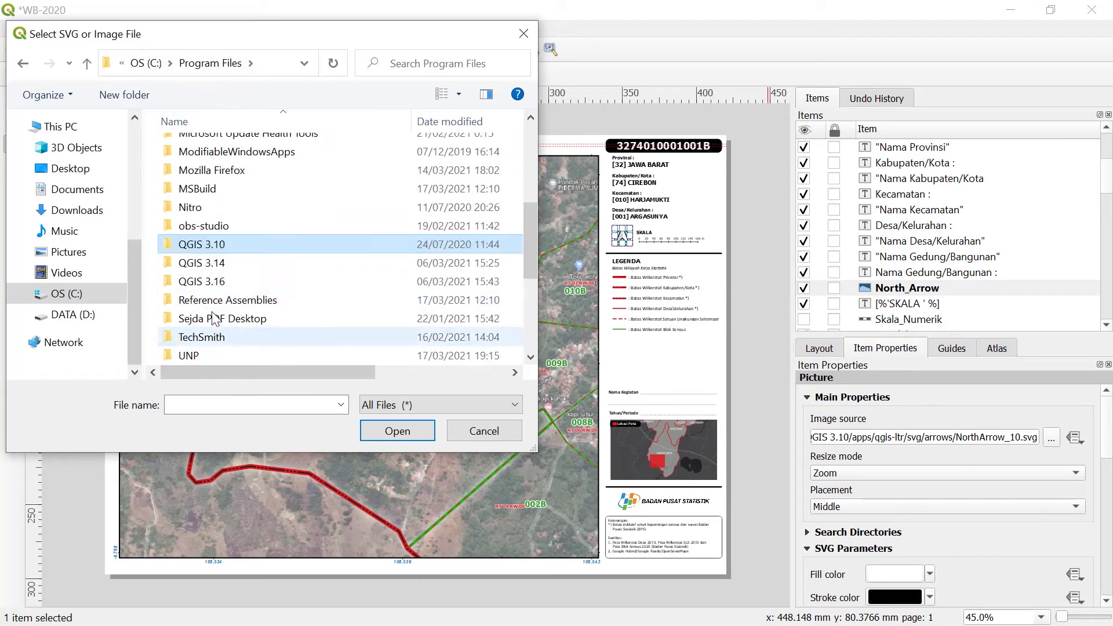
left_click(146, 62)
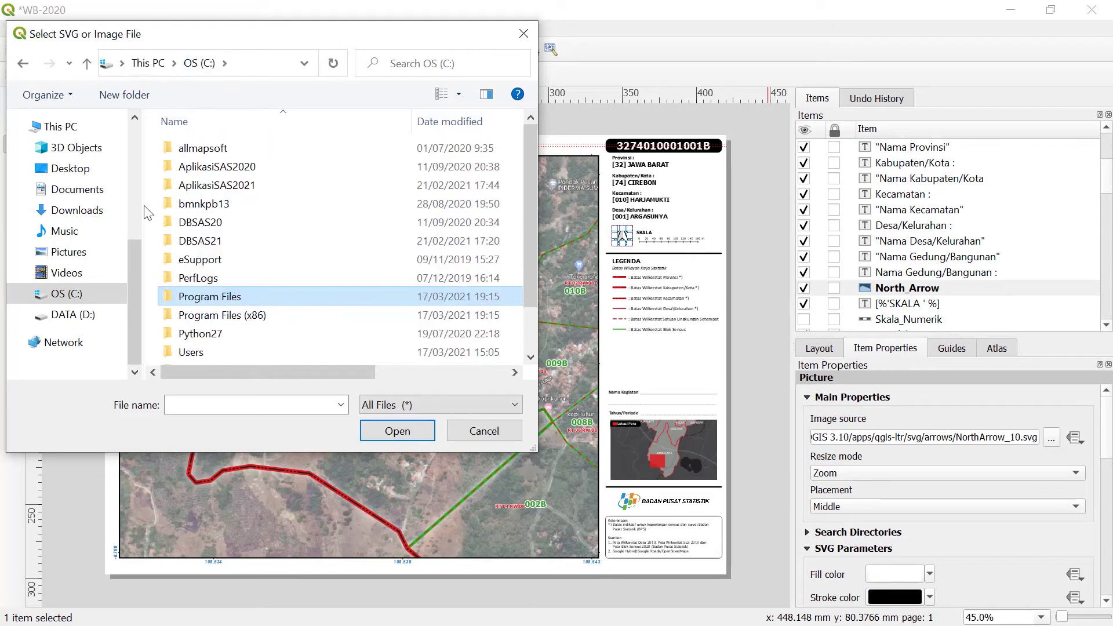
double_click(206, 295)
scroll(221, 298, "down", 4)
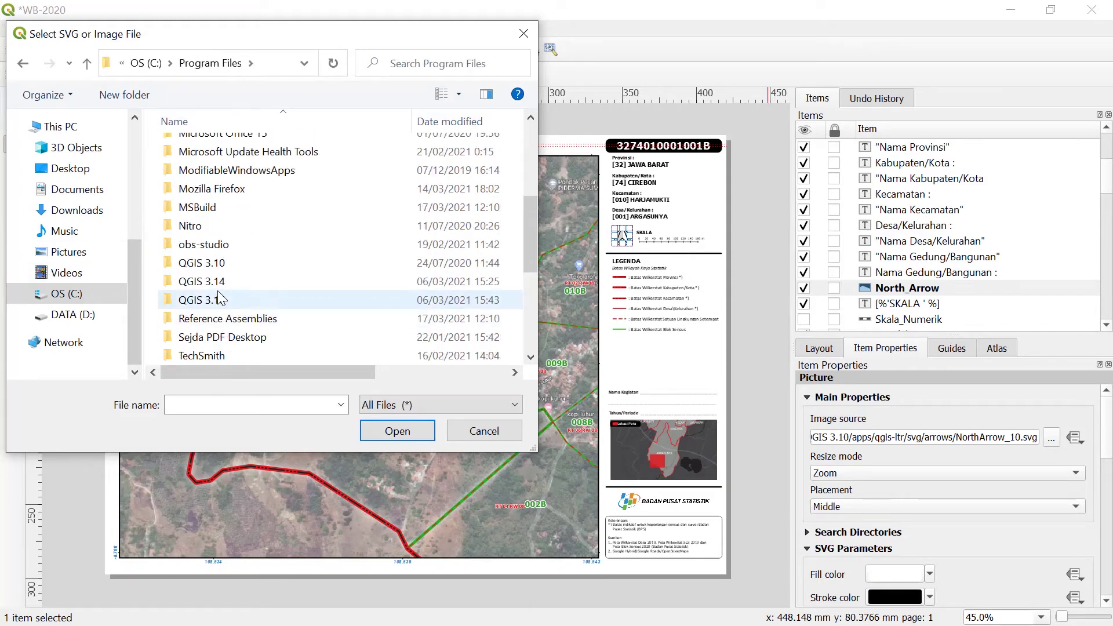
double_click(234, 264)
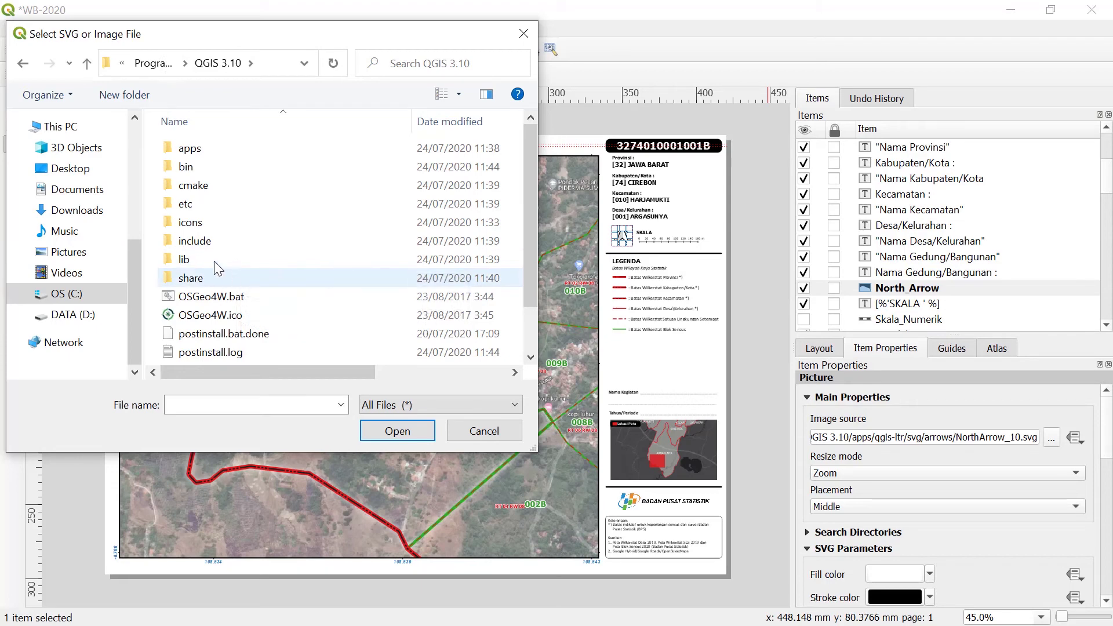
Set the North_Arrow image source to NorthArrow_10.svg from the apps/qgis-ltr/svg/arrows folder of QGIS 3.10.
double_click(212, 148)
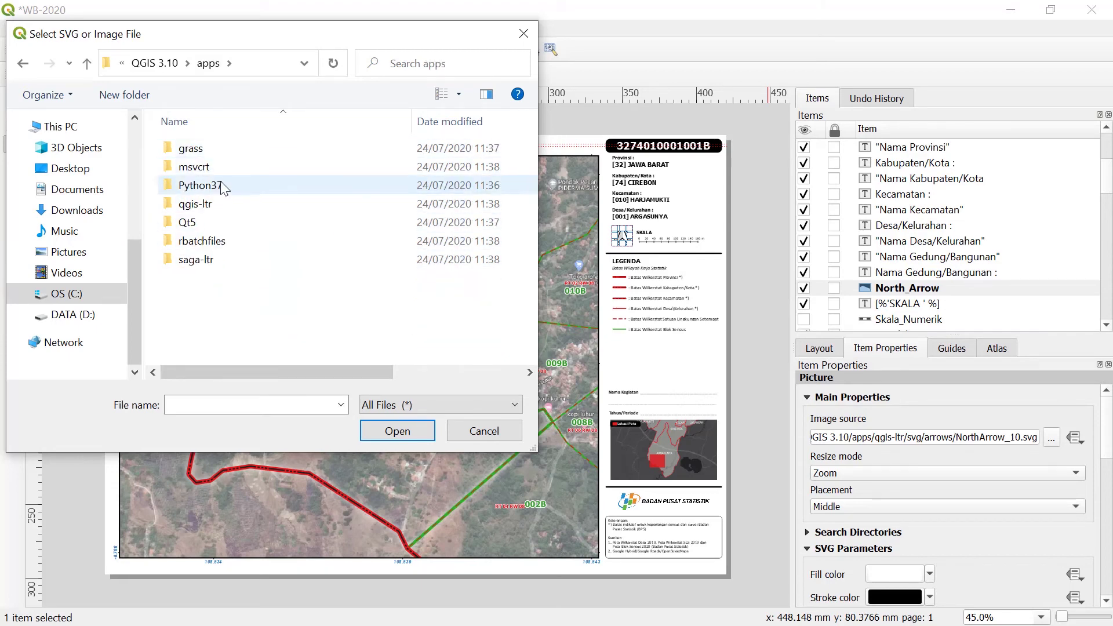
double_click(206, 206)
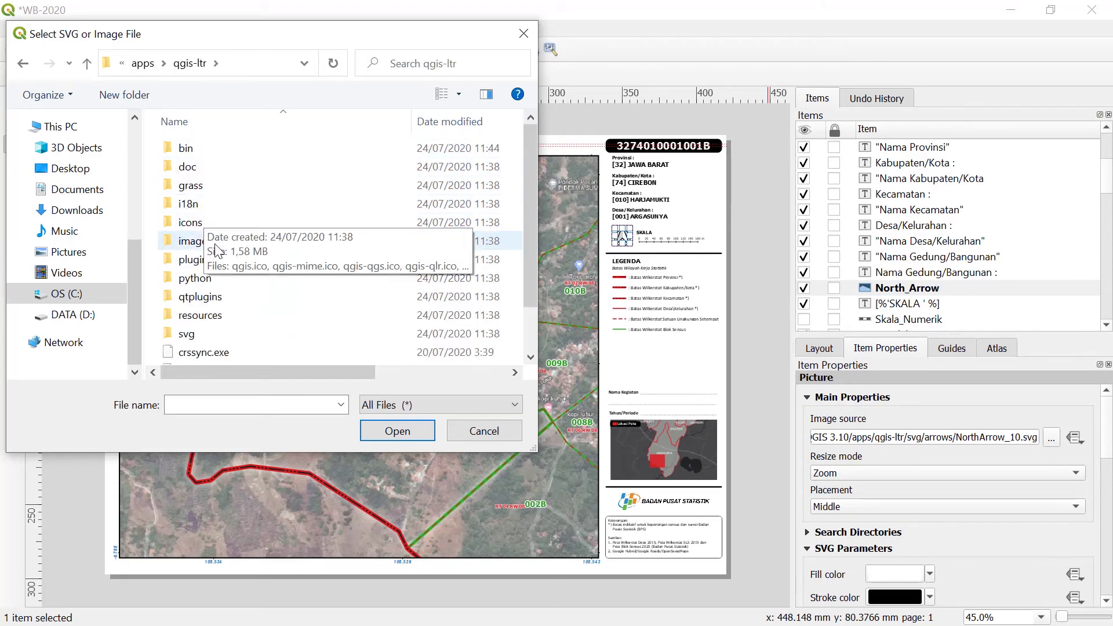
double_click(187, 333)
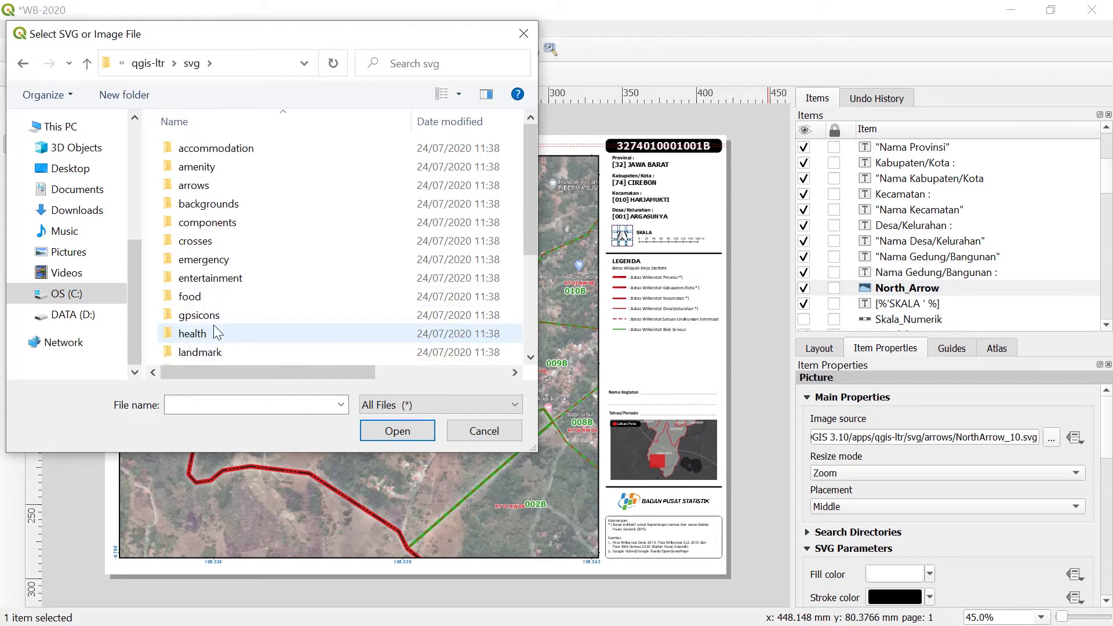
double_click(220, 184)
scroll(223, 261, "down", 2)
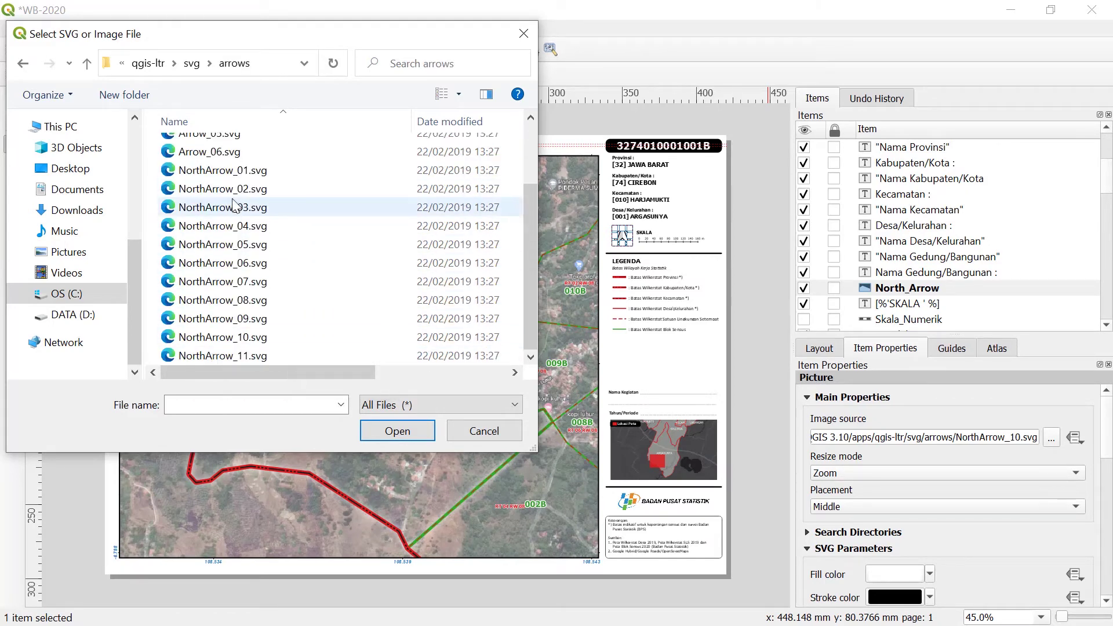
double_click(223, 336)
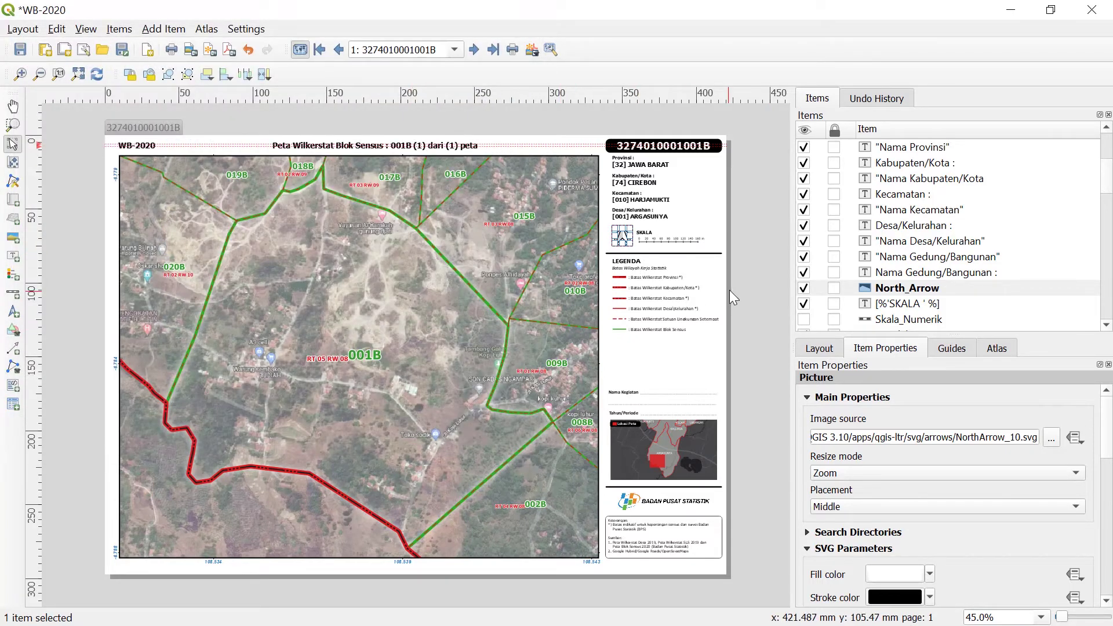
left_click(750, 280)
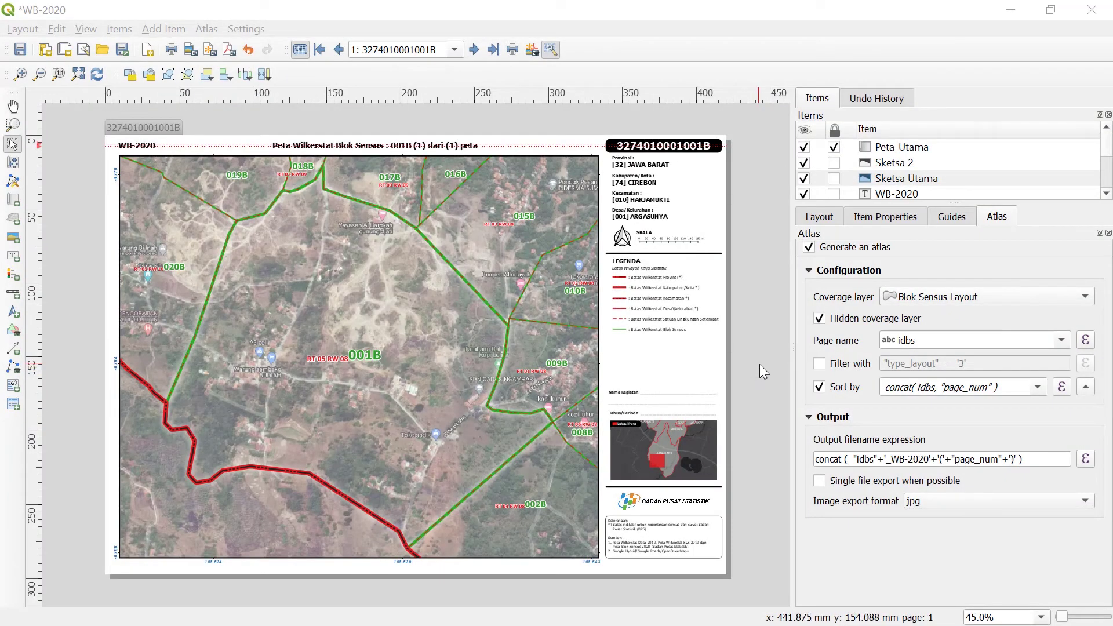
Enable the atlas filter "type_layout" = '3' and locate the Sketsa Utama and Sketsa 2 pictures on the page.
left_click(823, 365)
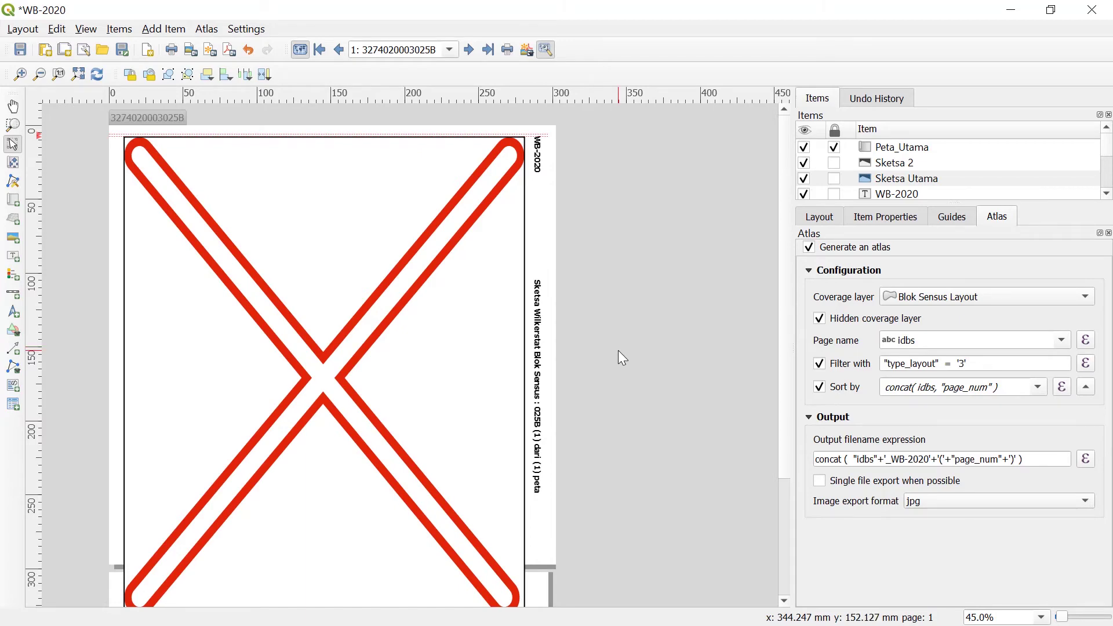
left_click(914, 181)
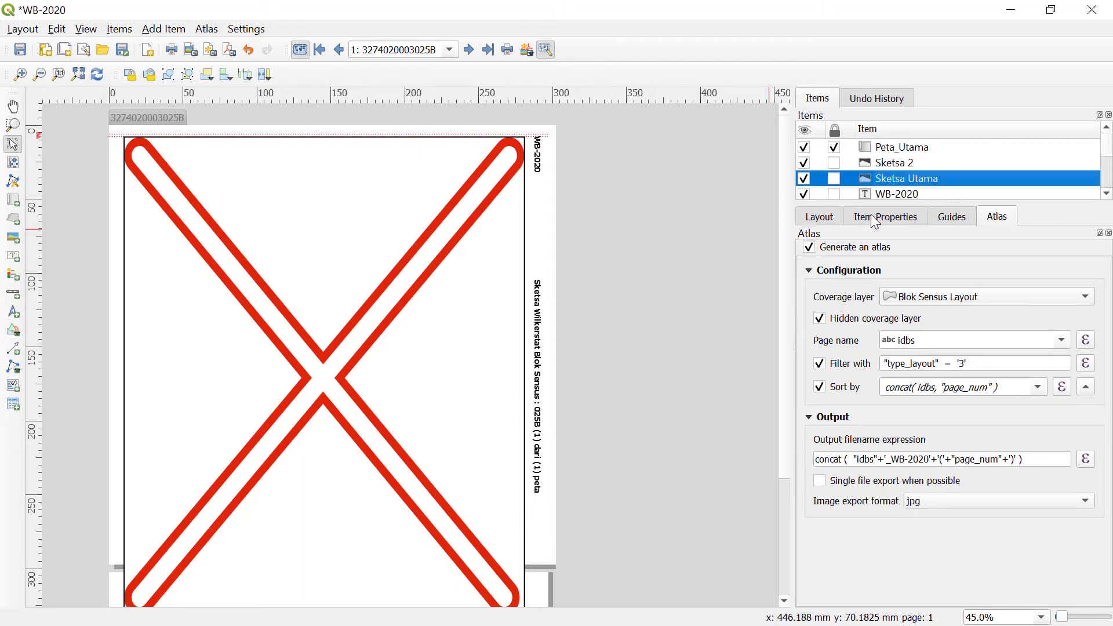
scroll(635, 481, "down", 1)
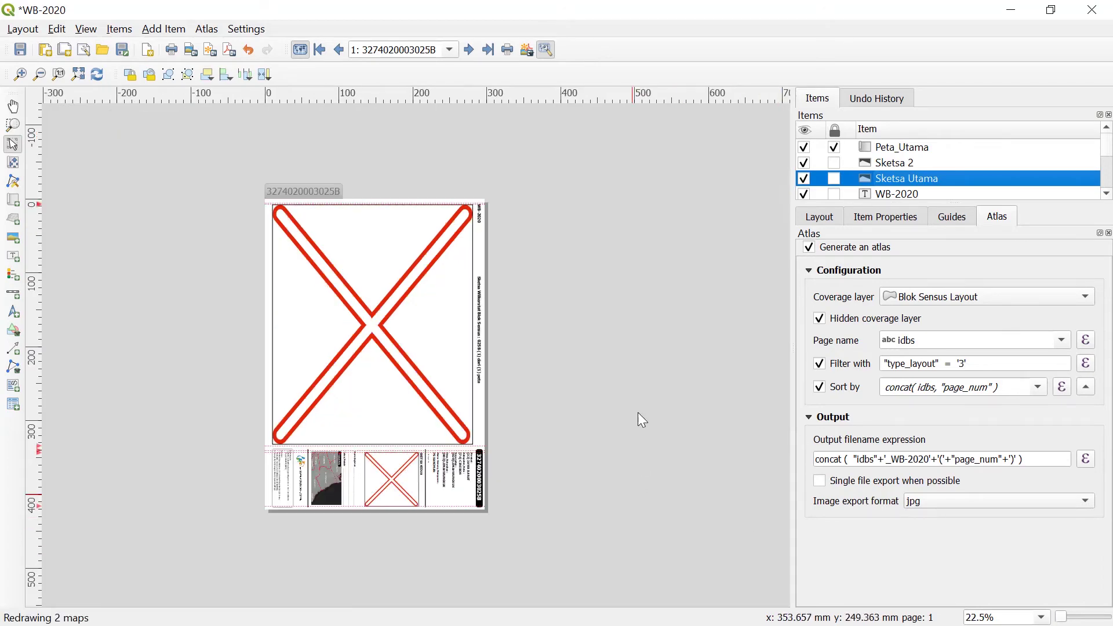
scroll(672, 345, "down", 2)
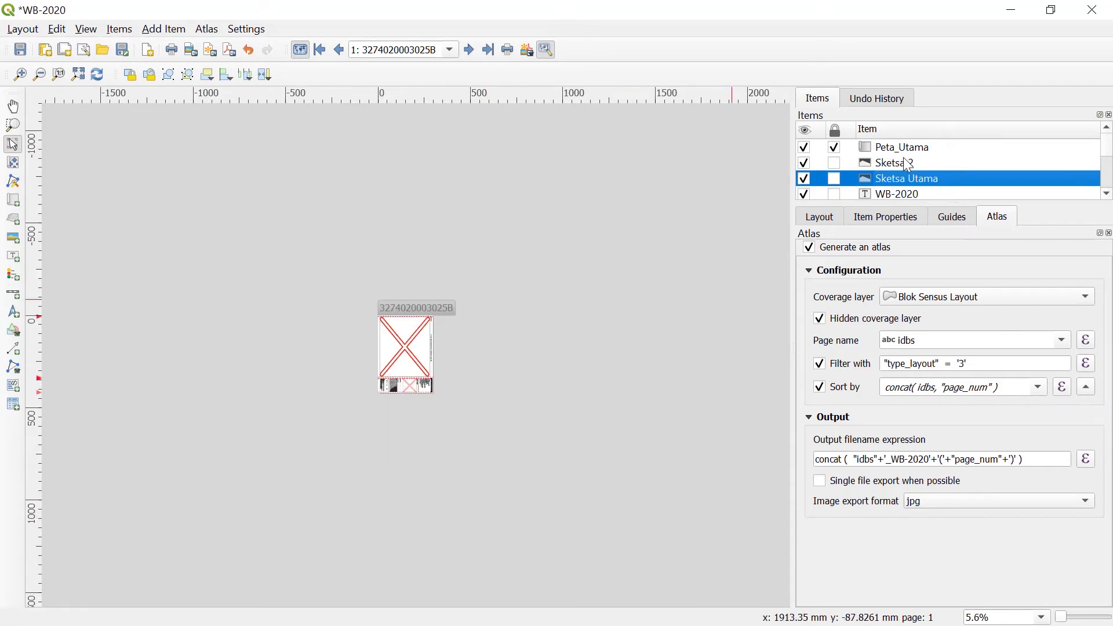
left_click(528, 305)
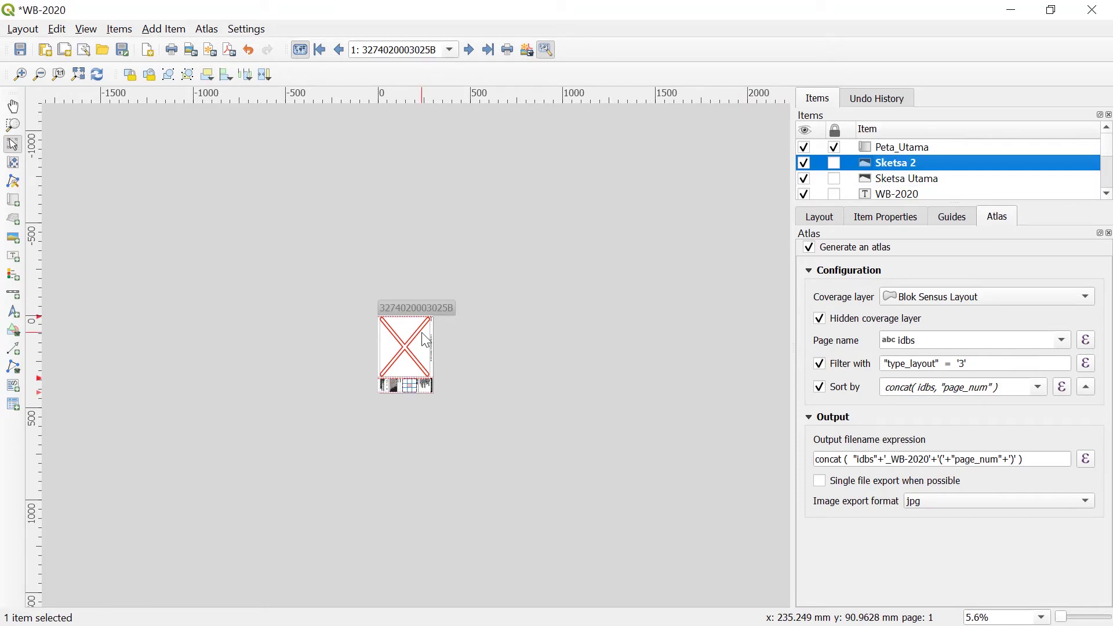
scroll(583, 327, "up", 1)
Open the Sketsa Utama picture's image source override expression for editing and select its placeholder link text.
left_click(934, 184)
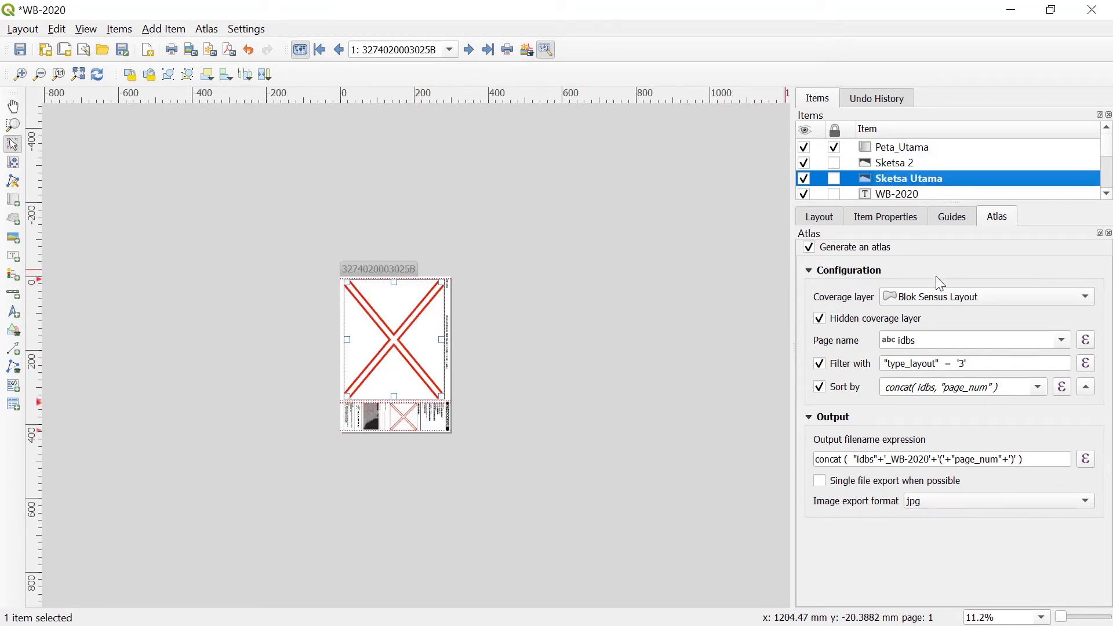
left_click(892, 221)
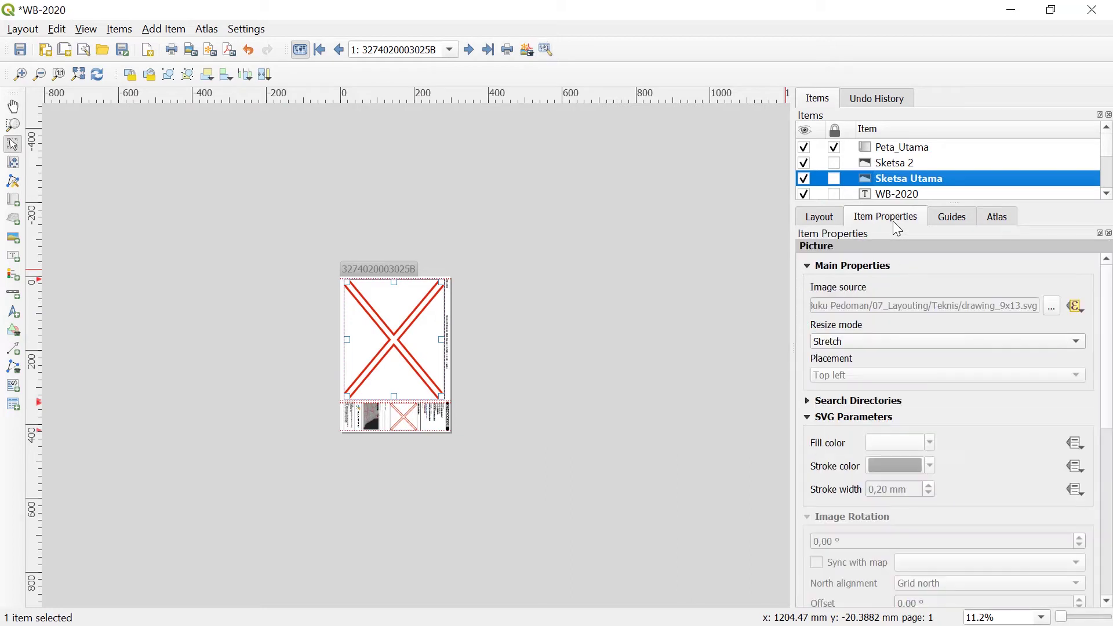
left_click(1076, 305)
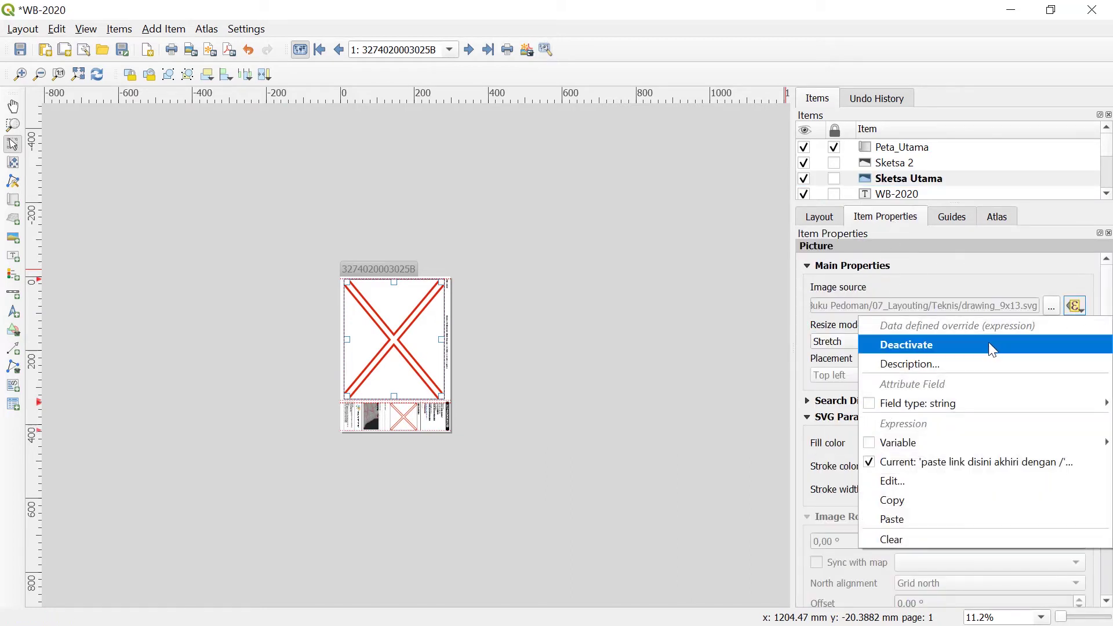
left_click(908, 489)
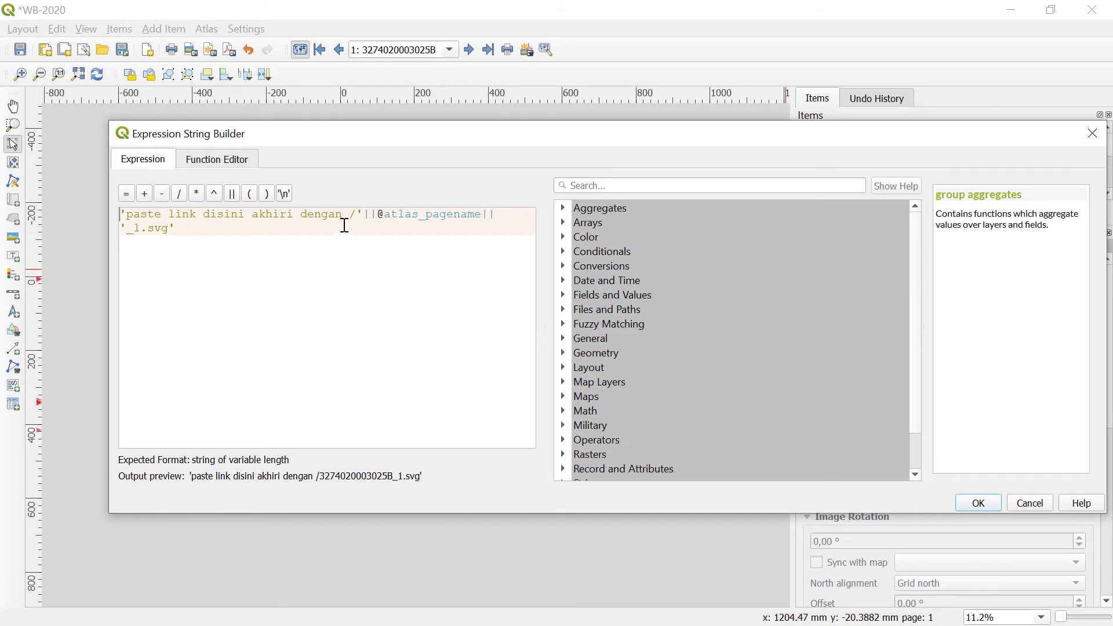
left_click_drag(350, 214, 136, 214)
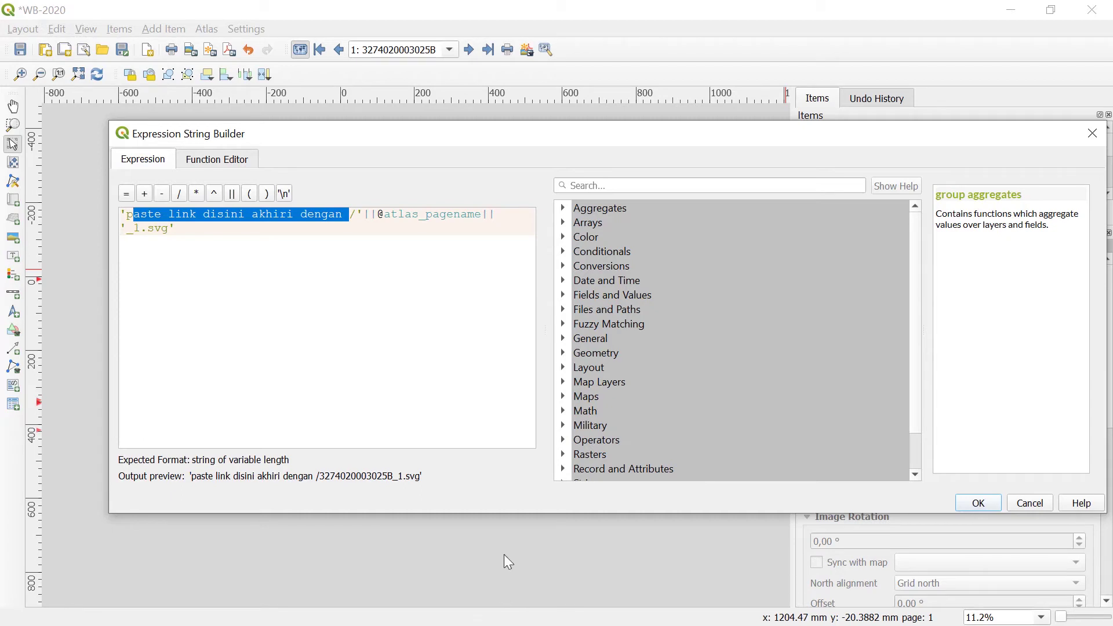
Switch to File Explorer and copy the path of the 06-Sketsa Utama folder inside 02-PROSES.
key("alt+Tab")
key("Tab")
key("Tab")
key("Tab")
key("Tab")
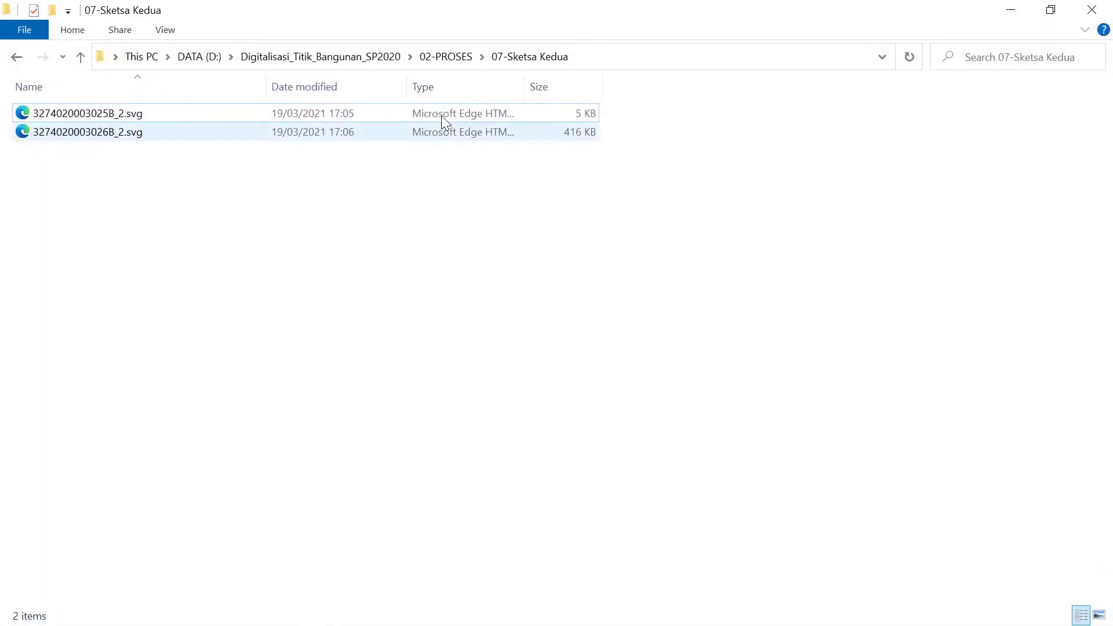
left_click(455, 58)
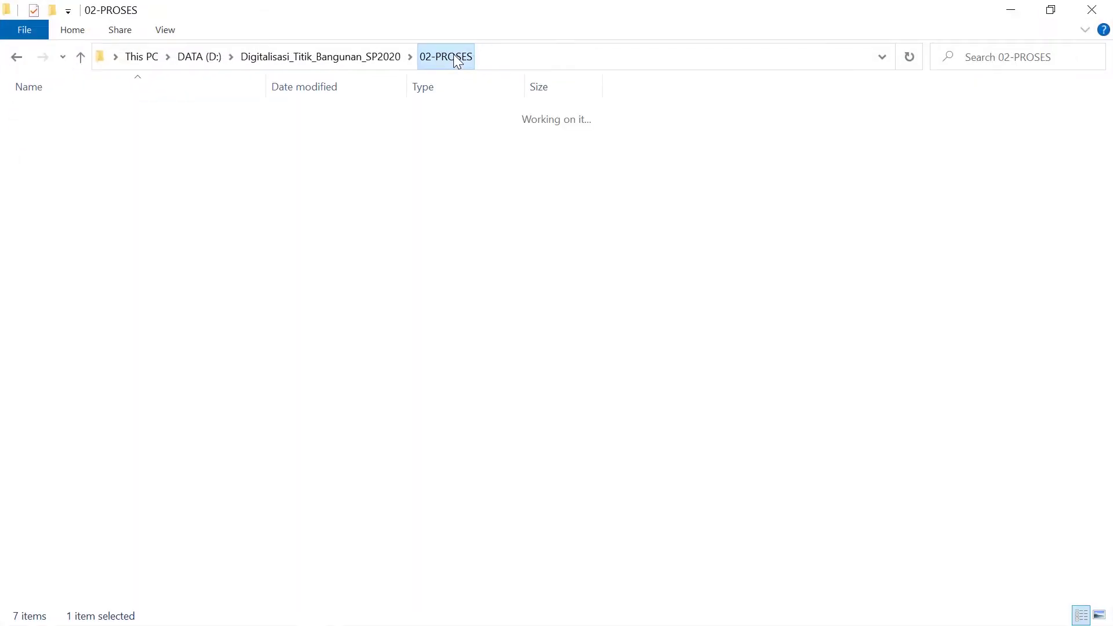
double_click(93, 211)
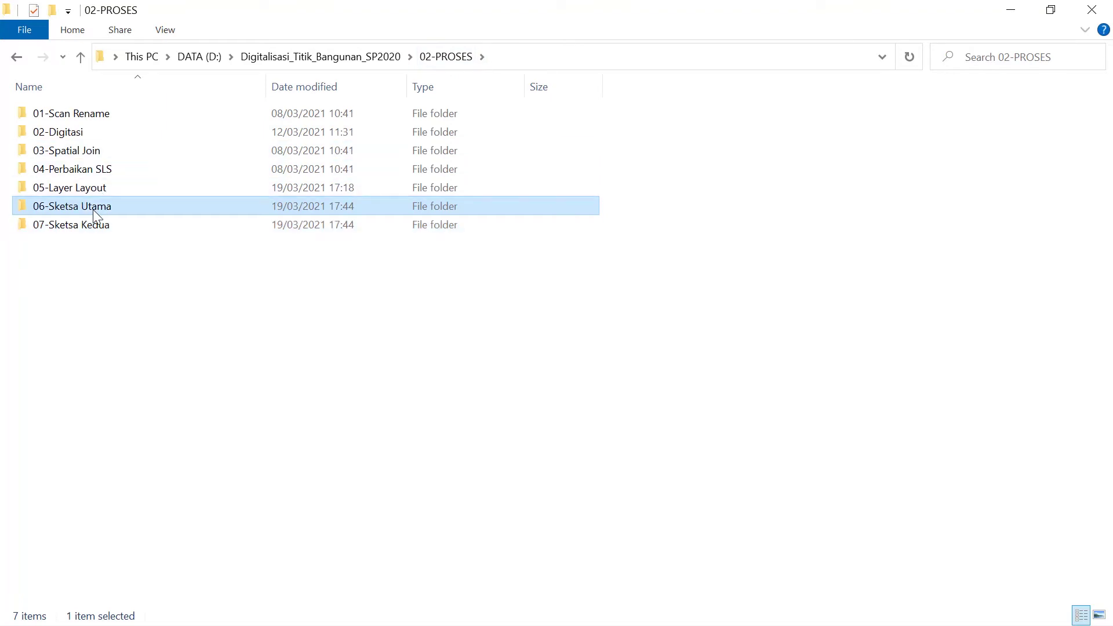
left_click(637, 58)
key("ctrl+c")
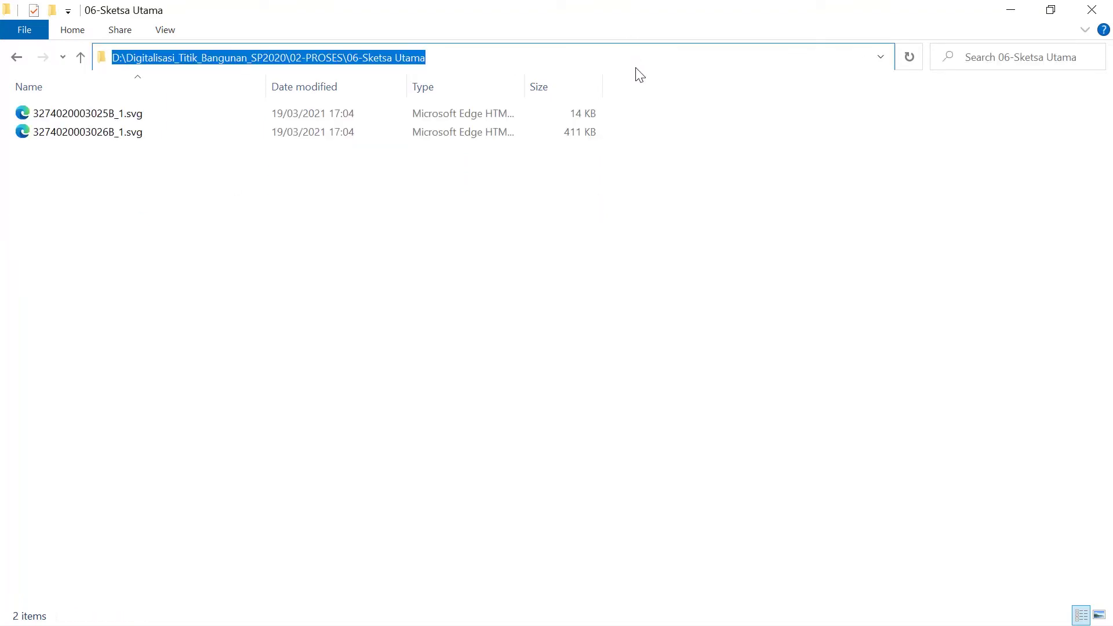
Return to the WB-2020 layout and replace the placeholder "paste link disini akhiri dengan" with the copied 06-Sketsa Utama folder path.
key("alt+Tab")
key("Tab")
key("Tab")
key("Tab")
key("Tab")
key("Tab")
key("Tab")
key("Tab")
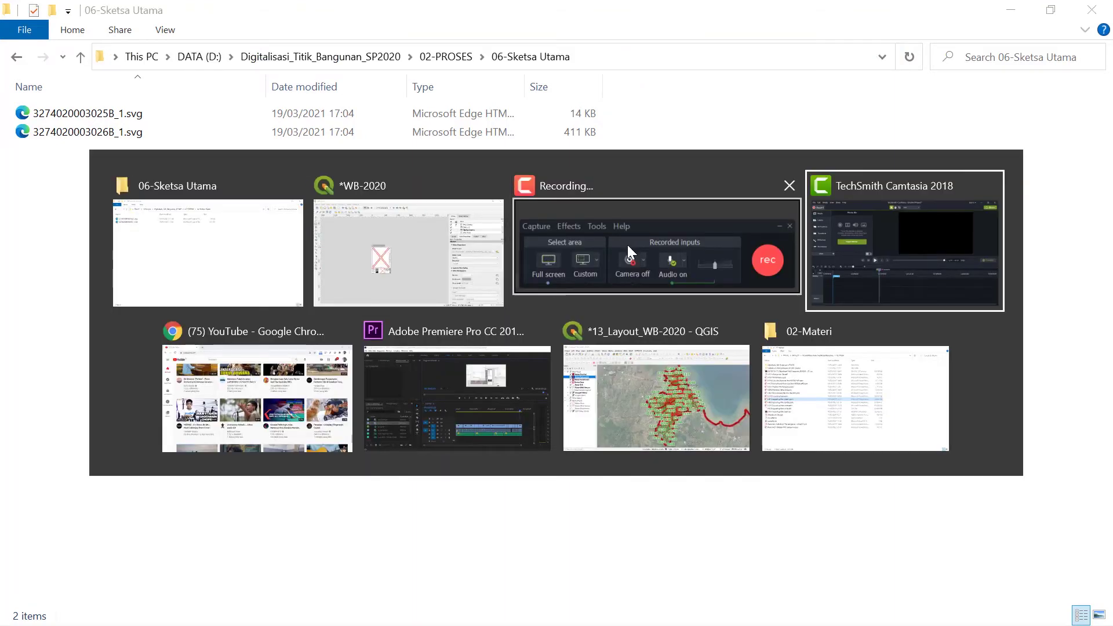
key("Tab")
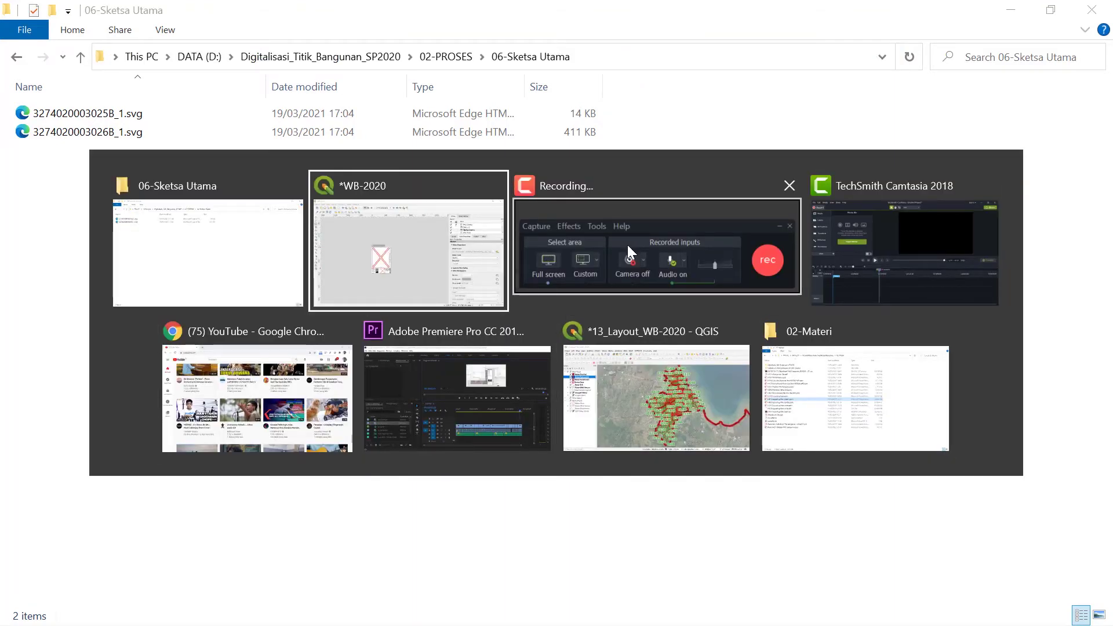
left_click_drag(349, 214, 130, 207)
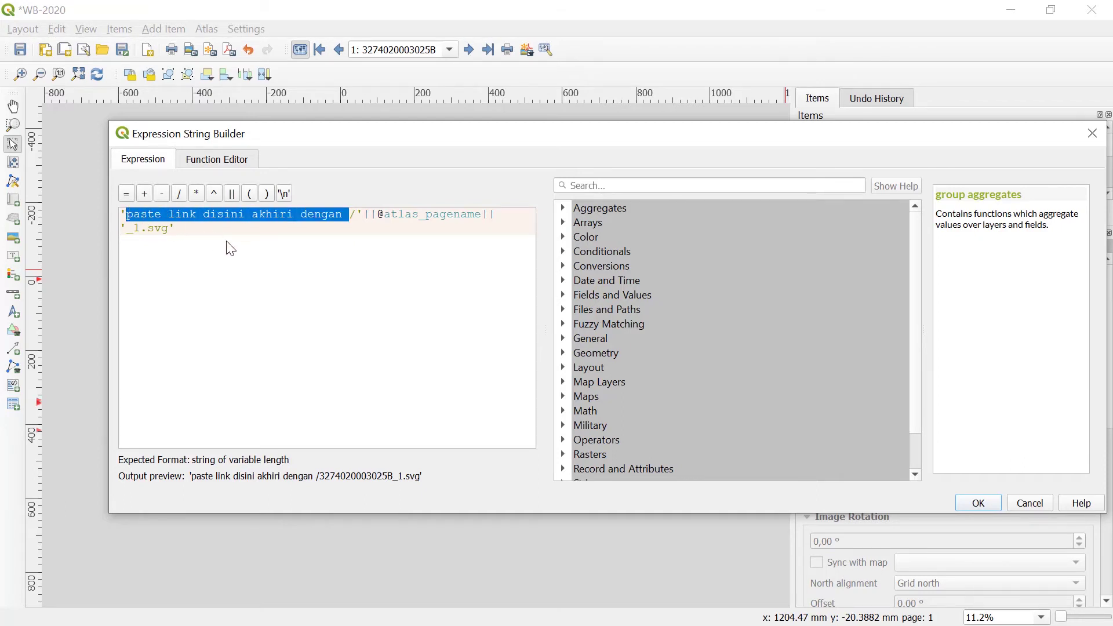
key("ctrl+v")
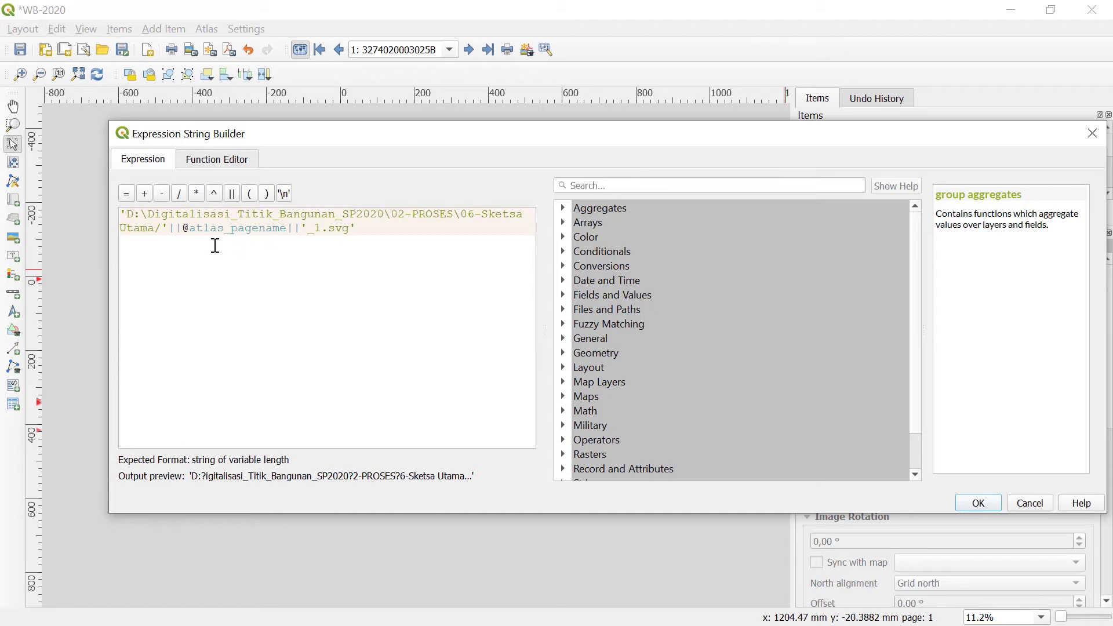
Change the path's backslashes to forward slashes so it reads D:/Digitalisasi_Titik_Bangunan_SP2020/02-PROSES/06-Sketsa Utama/.
left_click(148, 213)
key("BackSpace")
type("/")
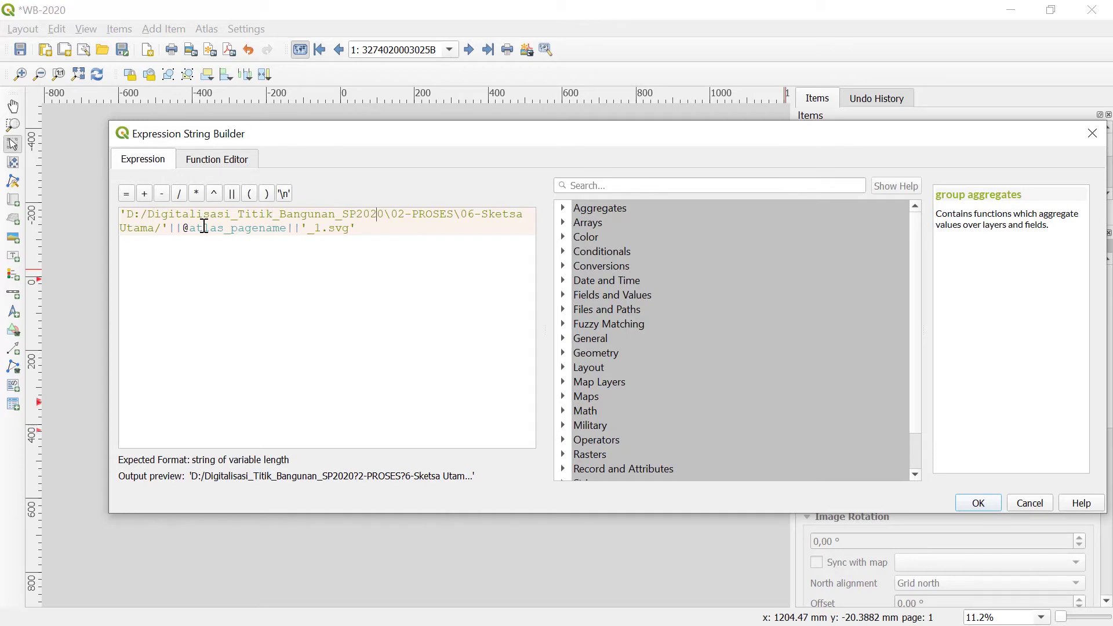
key("BackSpace")
type("/")
key("Right")
key("Right")
key("Right")
key("BackSpace")
type("/")
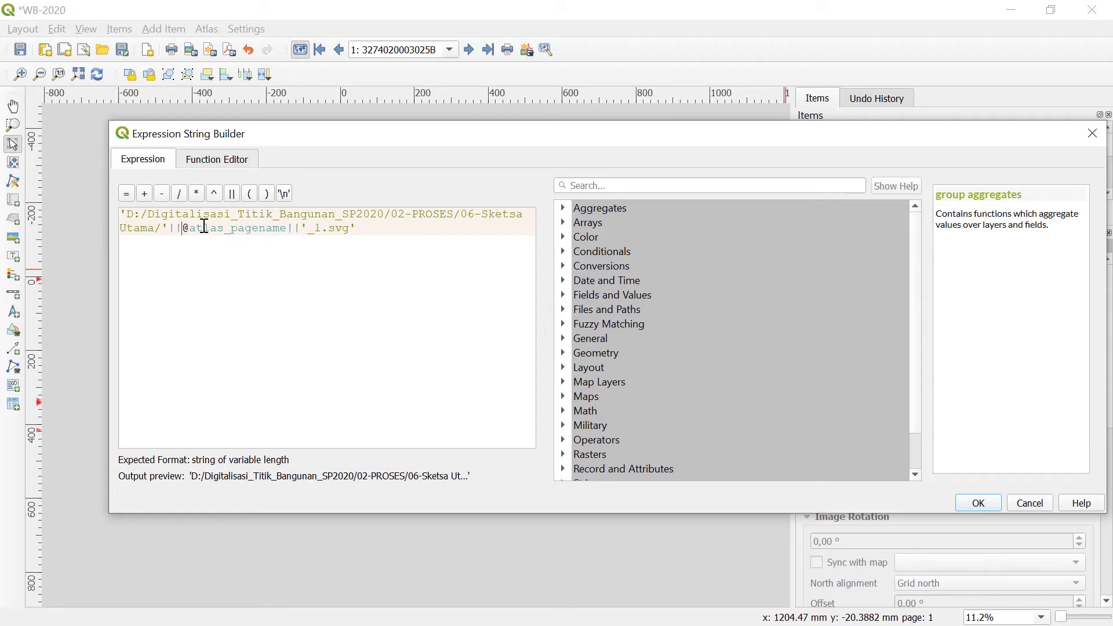
left_click(976, 503)
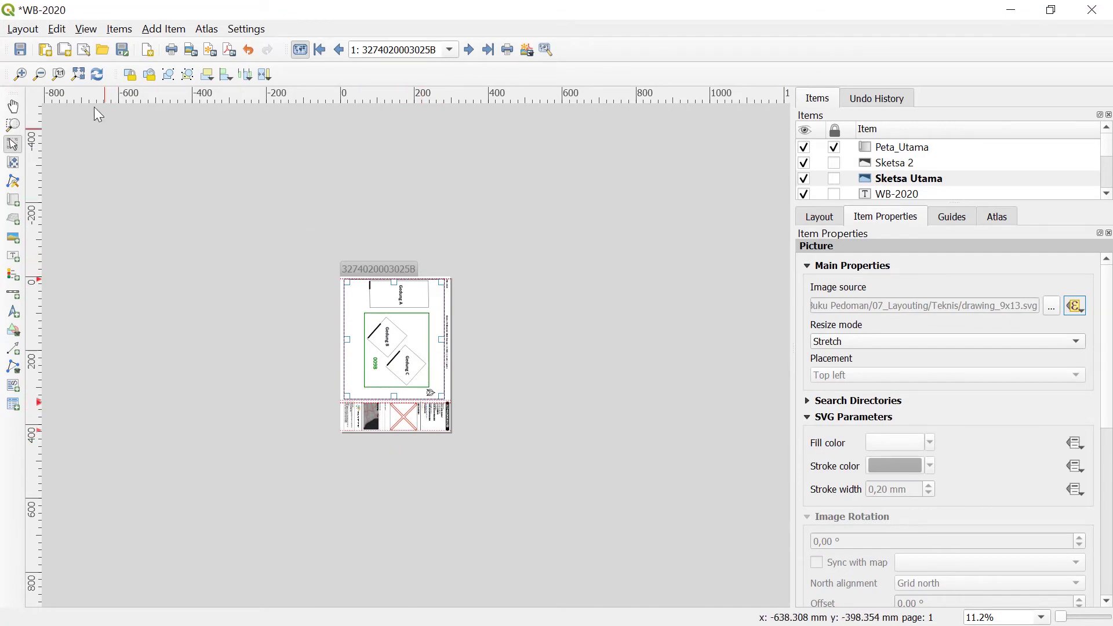
left_click(75, 79)
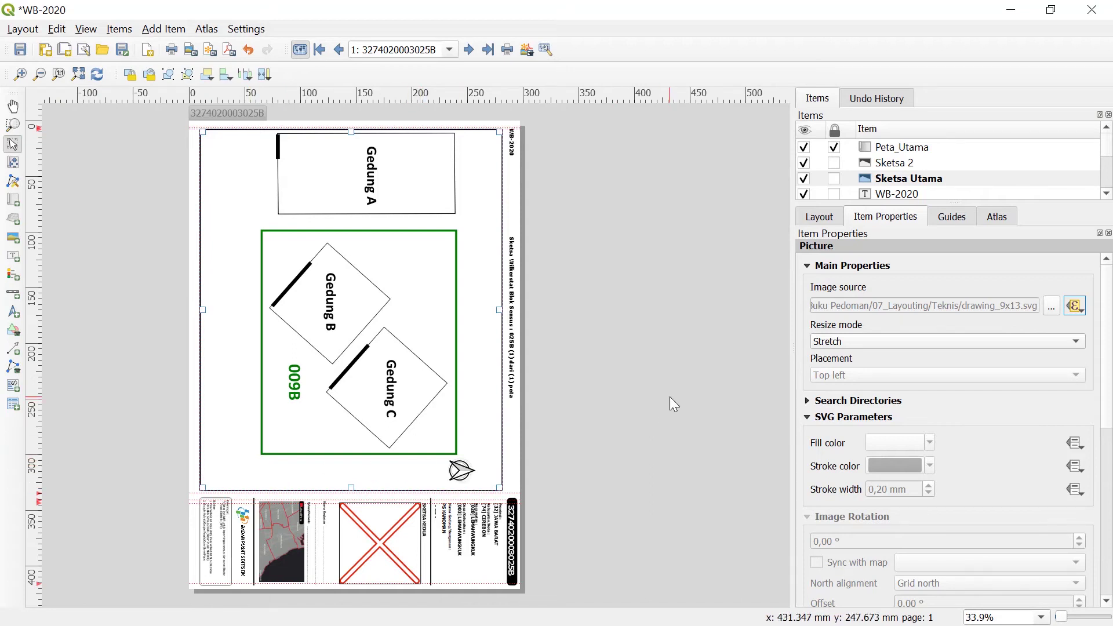
Open the data-defined image source expression of the Sketsa 2 picture for editing.
left_click(902, 177)
left_click(899, 161)
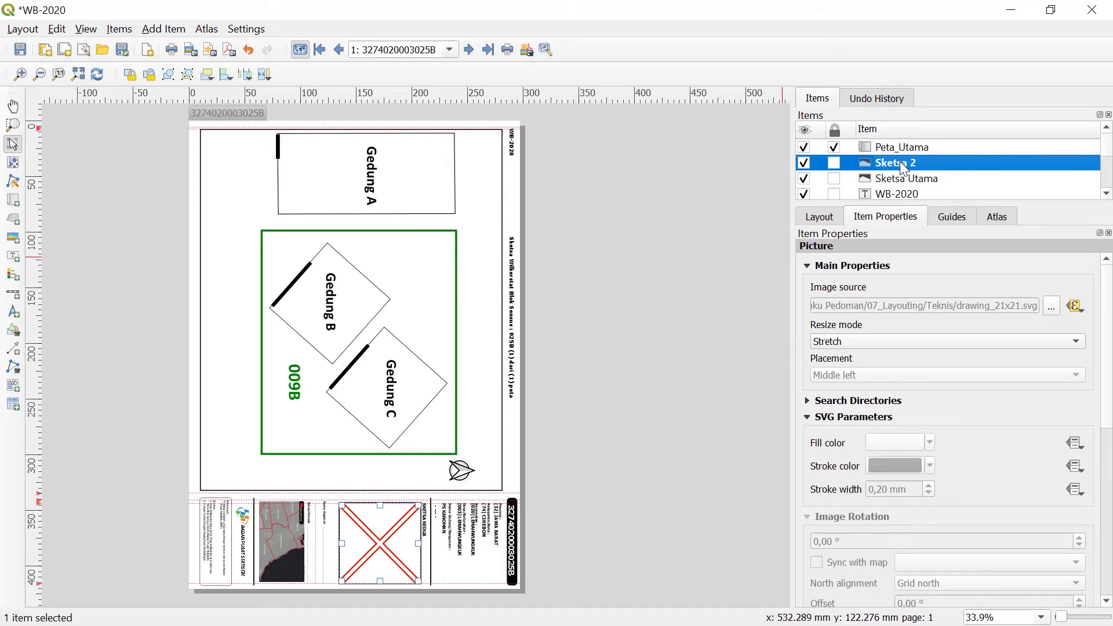
left_click(1074, 312)
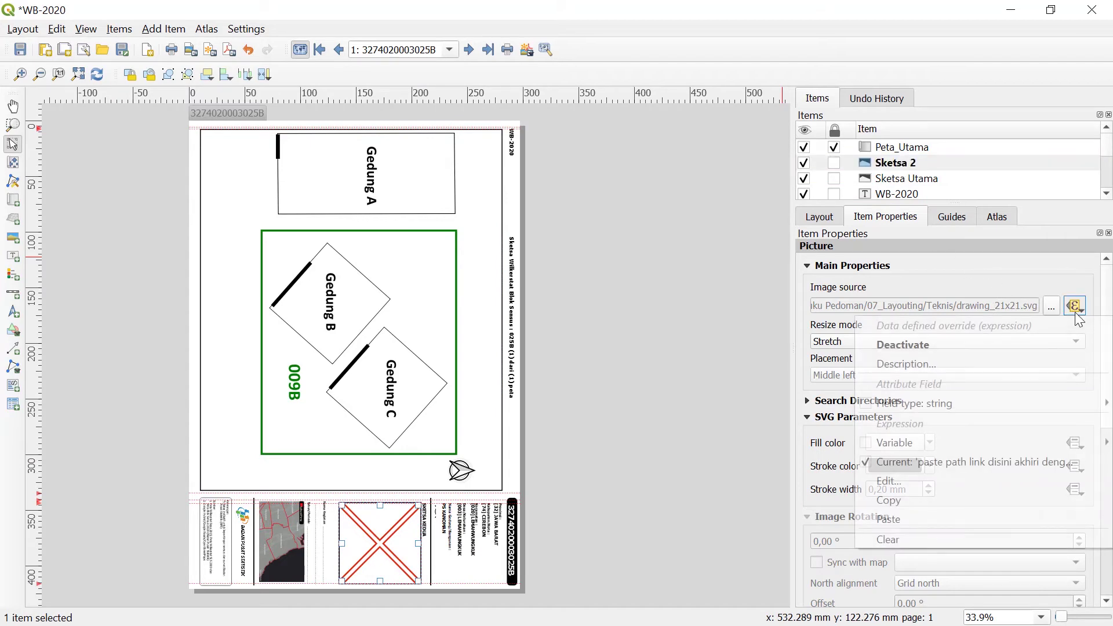
left_click(911, 479)
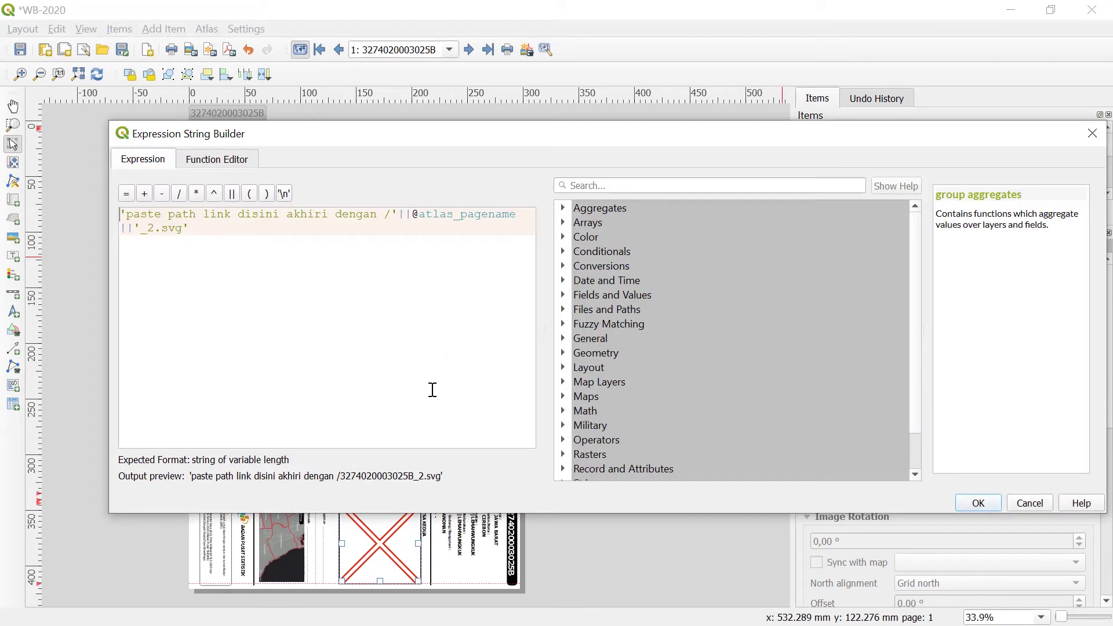
Switch to File Explorer, open the 07-Sketsa Kedua folder inside 02-PROSES and copy its full path.
key("alt+Tab")
key("alt+Tab")
key("alt+Tab")
key("alt+Tab")
key("alt+Tab")
key("alt+Tab")
key("alt+Tab")
key("alt+Tab")
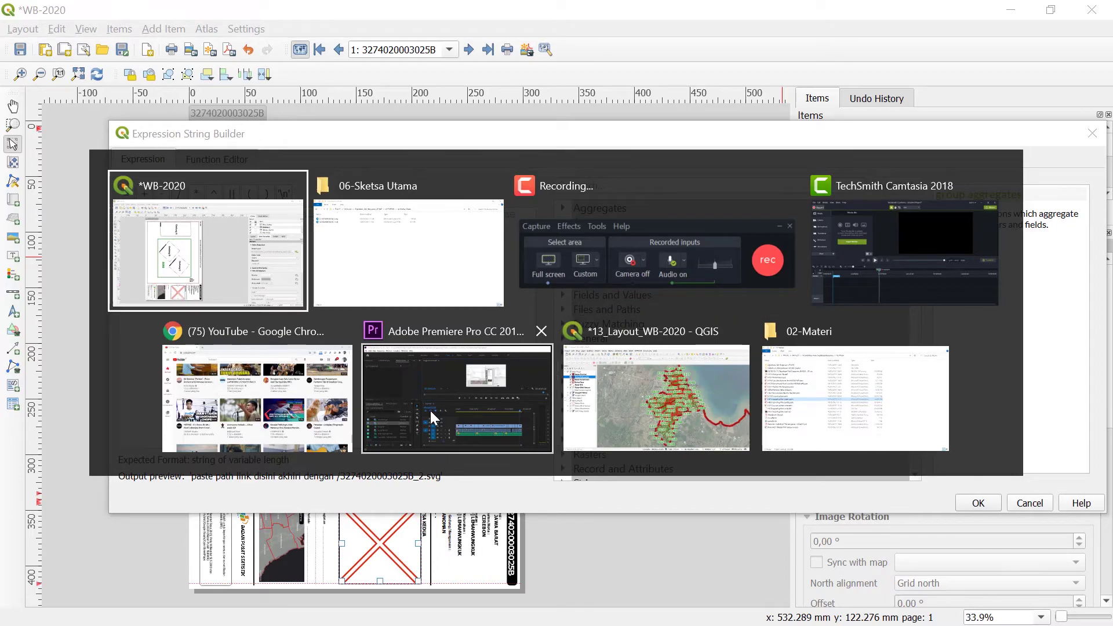
key("alt+Tab")
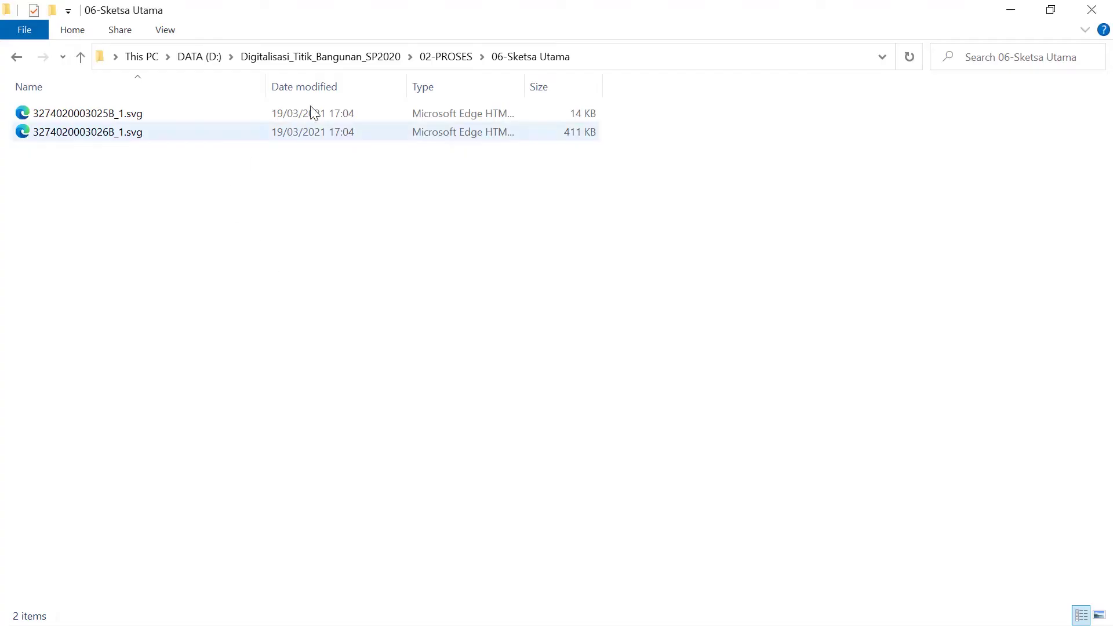
left_click(444, 57)
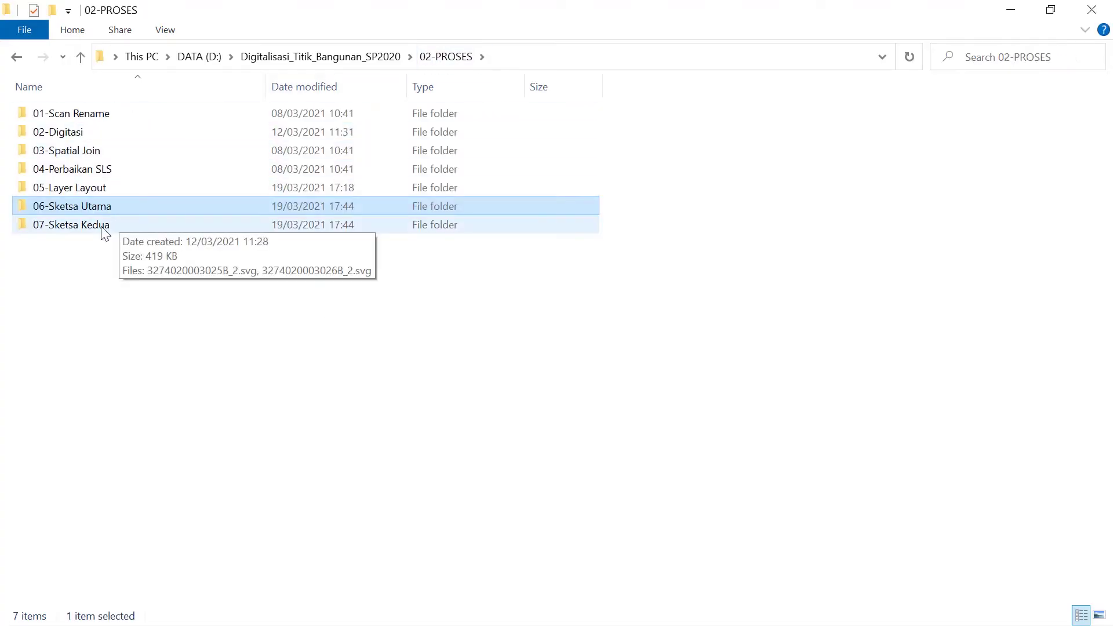
double_click(104, 226)
left_click(603, 63)
key("ctrl+c")
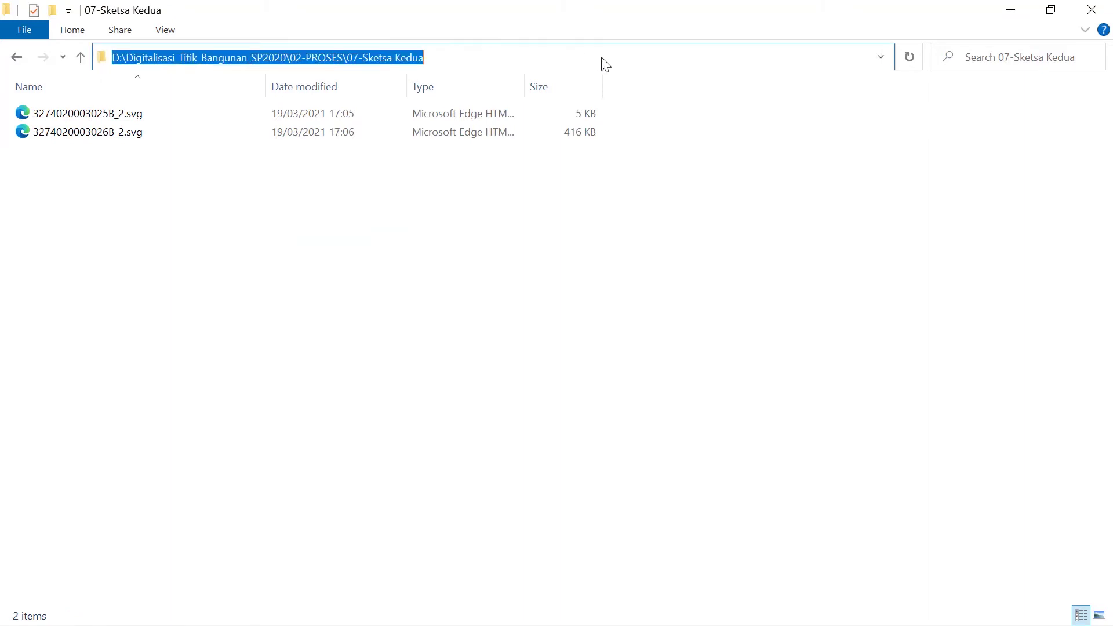
Return to the QGIS layout and replace the placeholder text before the slash in the Sketsa 2 expression with the copied folder path.
key("alt+Tab")
key("alt+Tab")
key("alt+Tab")
key("alt+Tab")
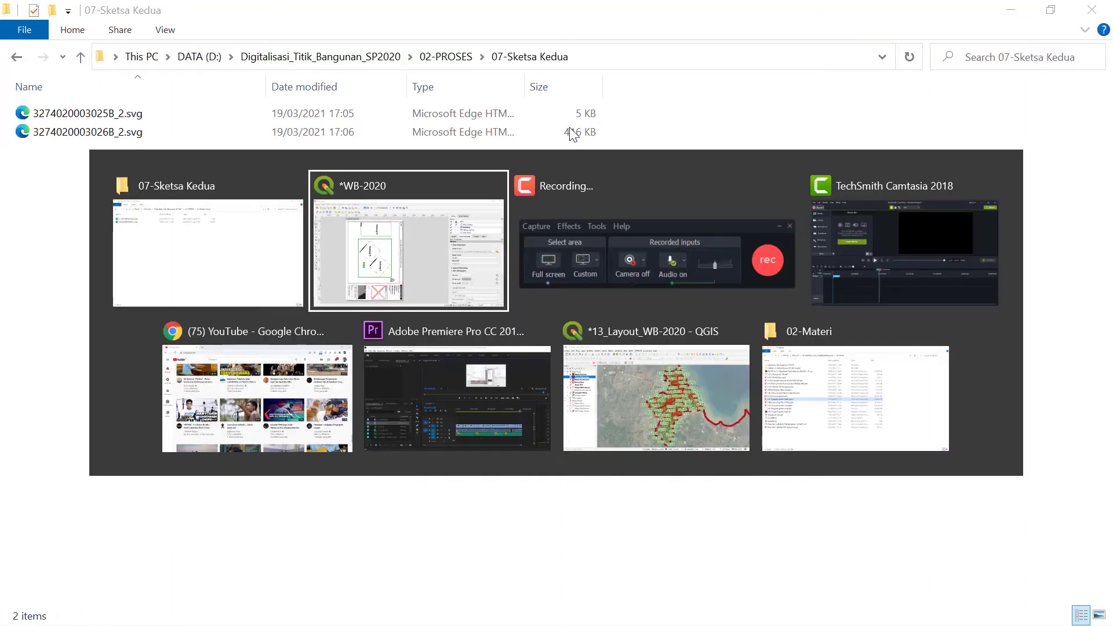
key("alt+Tab")
key("alt+Tab")
key("alt+Tab")
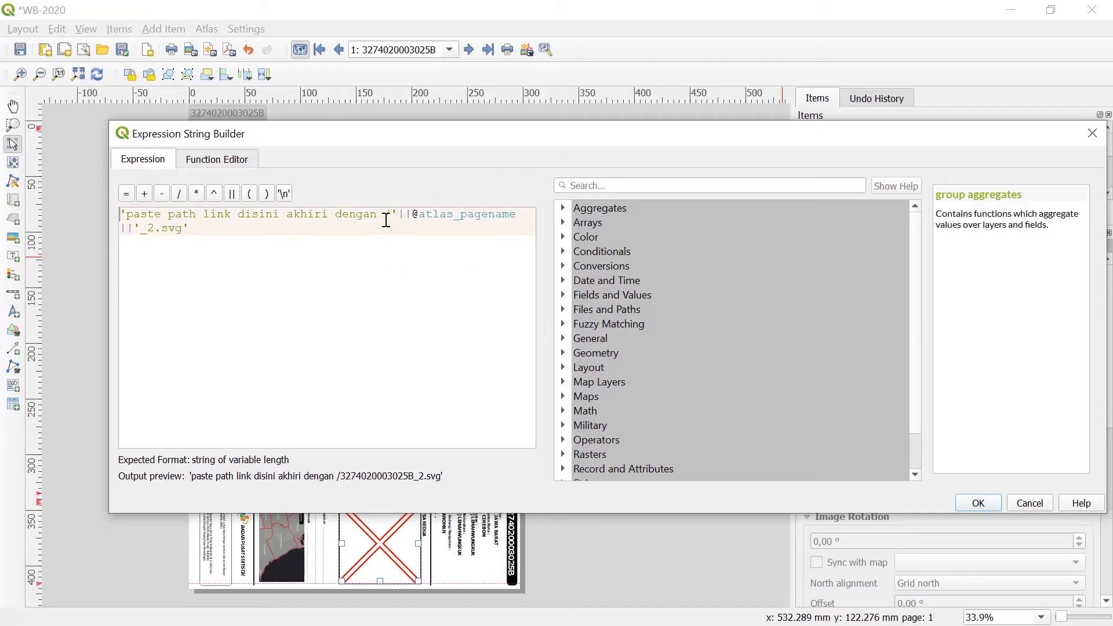
left_click_drag(385, 214, 247, 229)
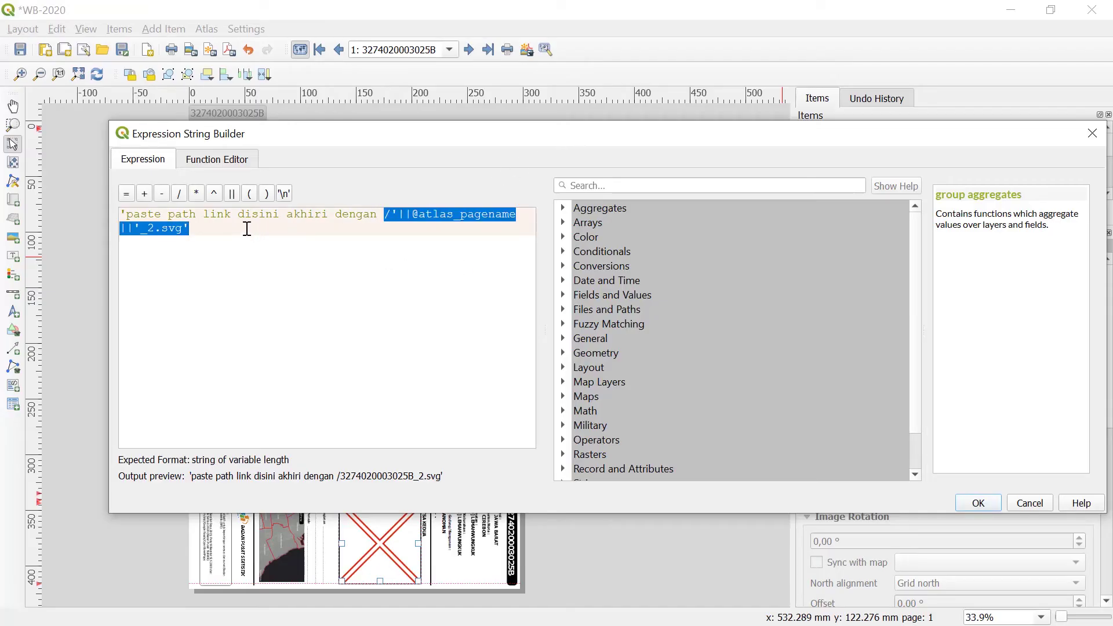
left_click(128, 219, "shift")
key("ctrl+v")
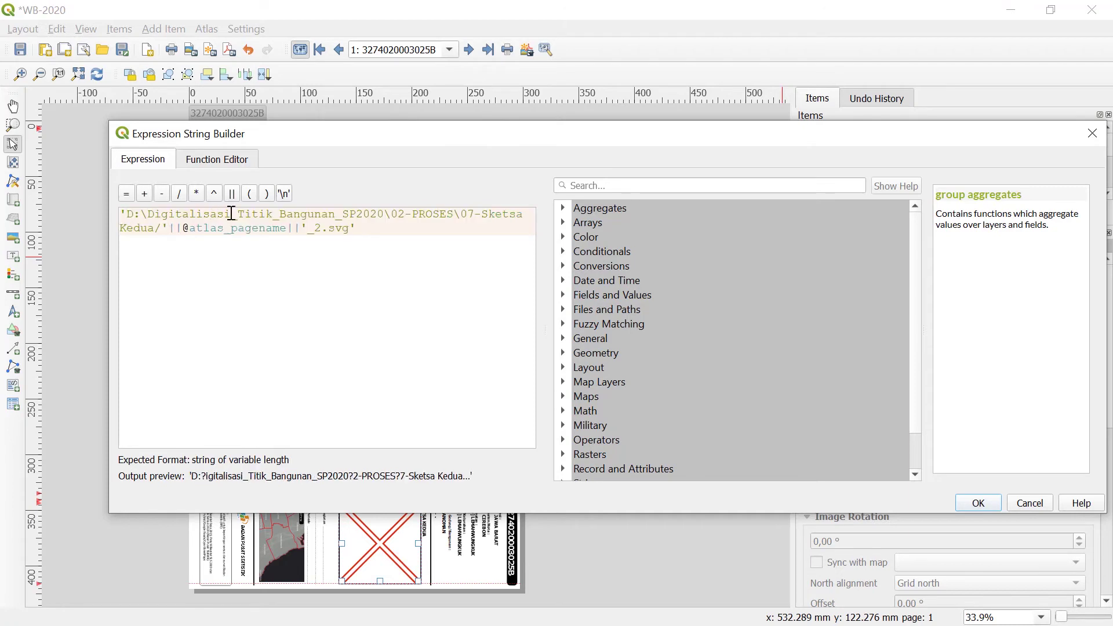
Change the backslashes in the path to forward slashes, giving D:/Digitalisasi_Titik_Bangunan_SP2020/02-PROSES/07-Sketsa Kedua/, and apply the Sketsa 2 expression.
left_click(148, 215)
key("BackSpace")
type("/")
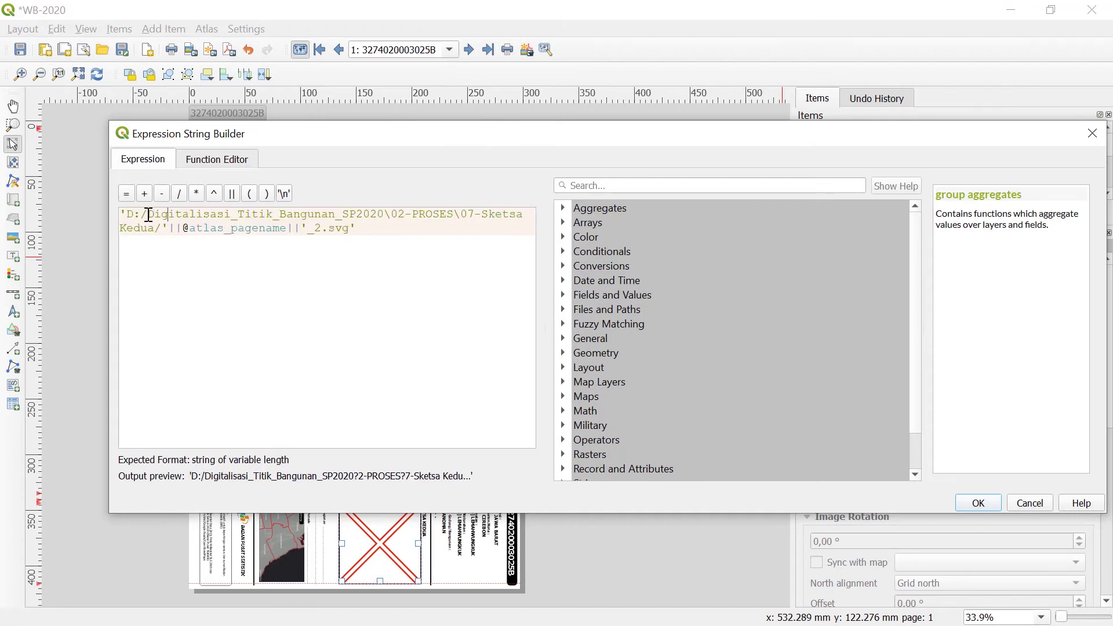
key("BackSpace")
type("/")
key("BackSpace")
type("/")
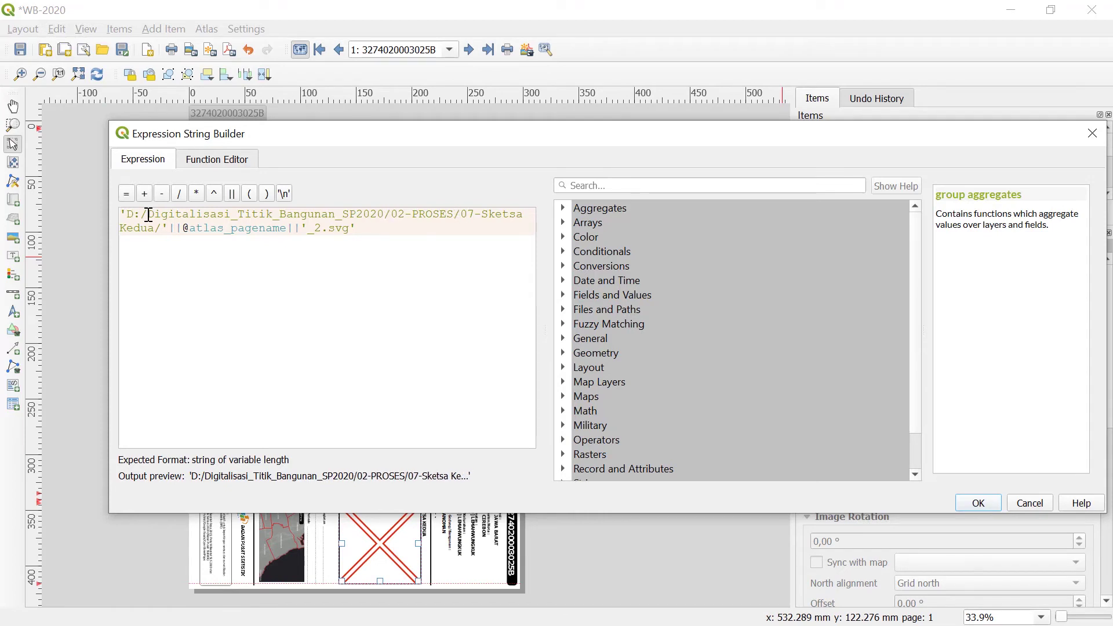
left_click(986, 510)
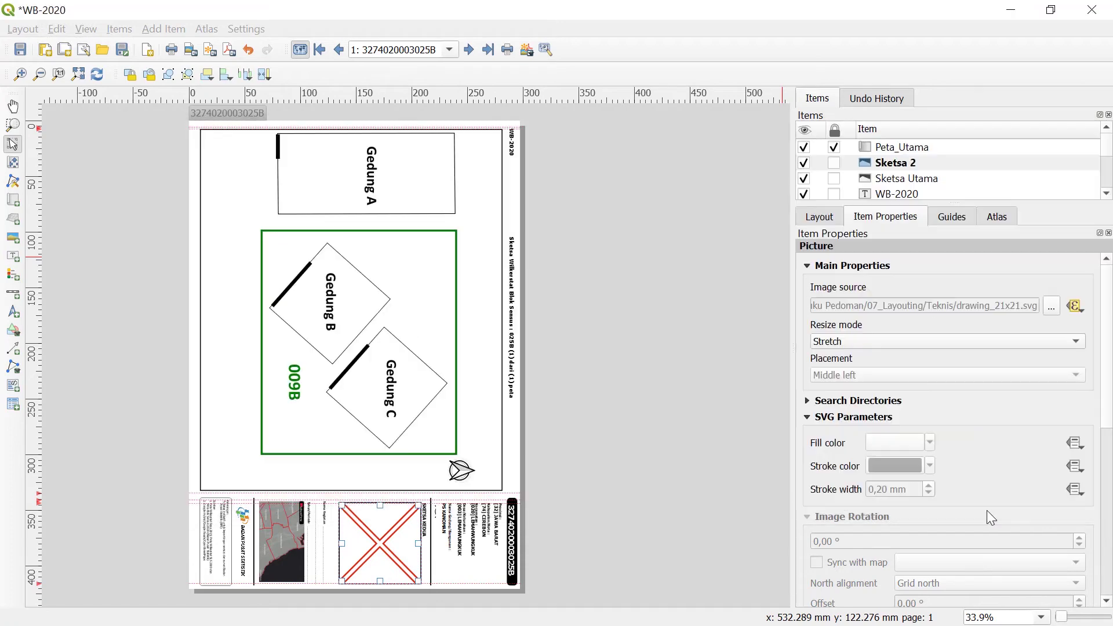
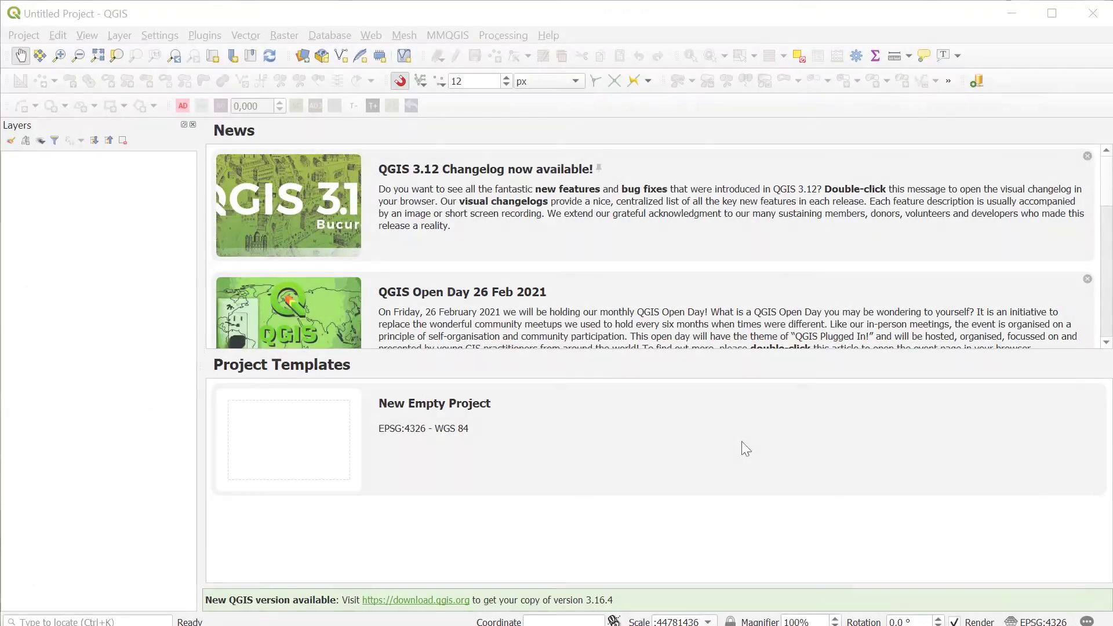
Start a new empty QGIS project and add the vector layer prod_bs_3274sp2020_layout.gpkg from the 05-Layer Layout folder.
double_click(442, 428)
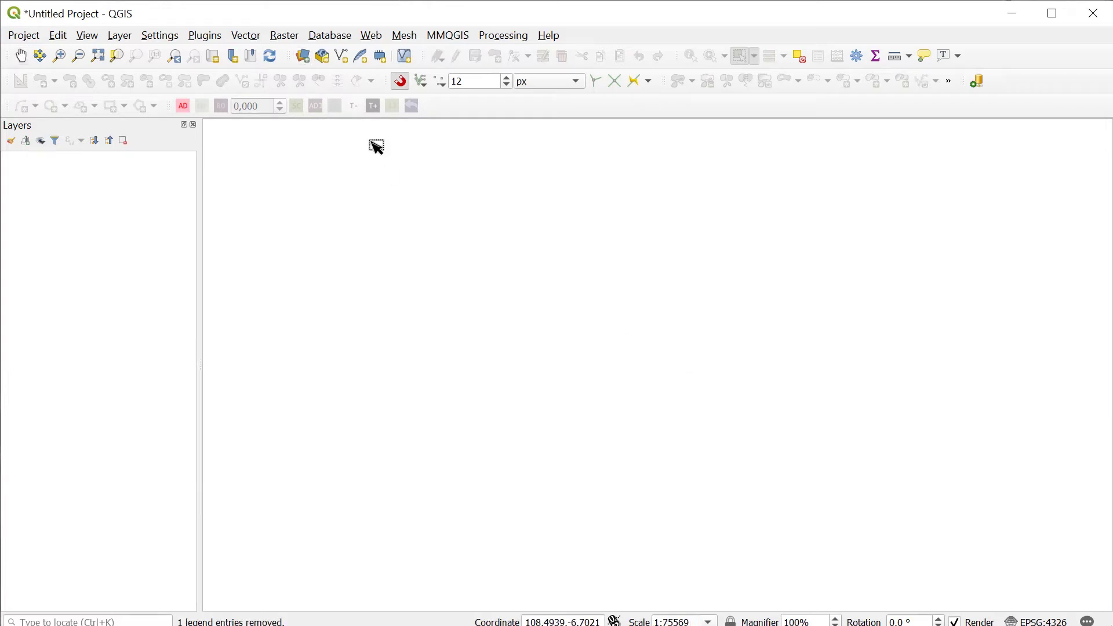
left_click(302, 57)
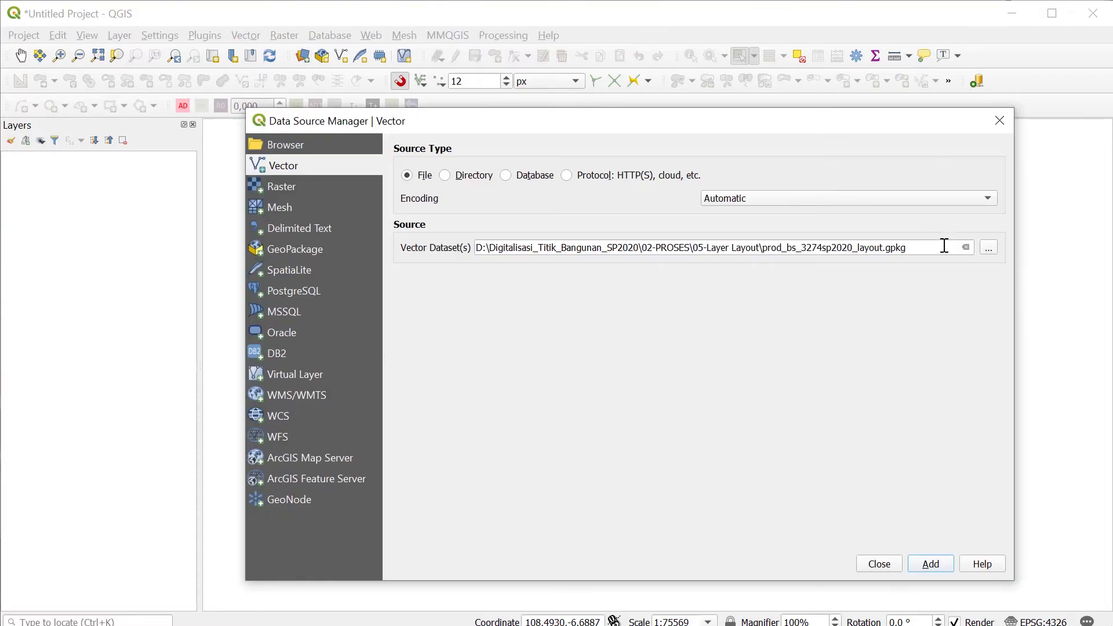
left_click(988, 248)
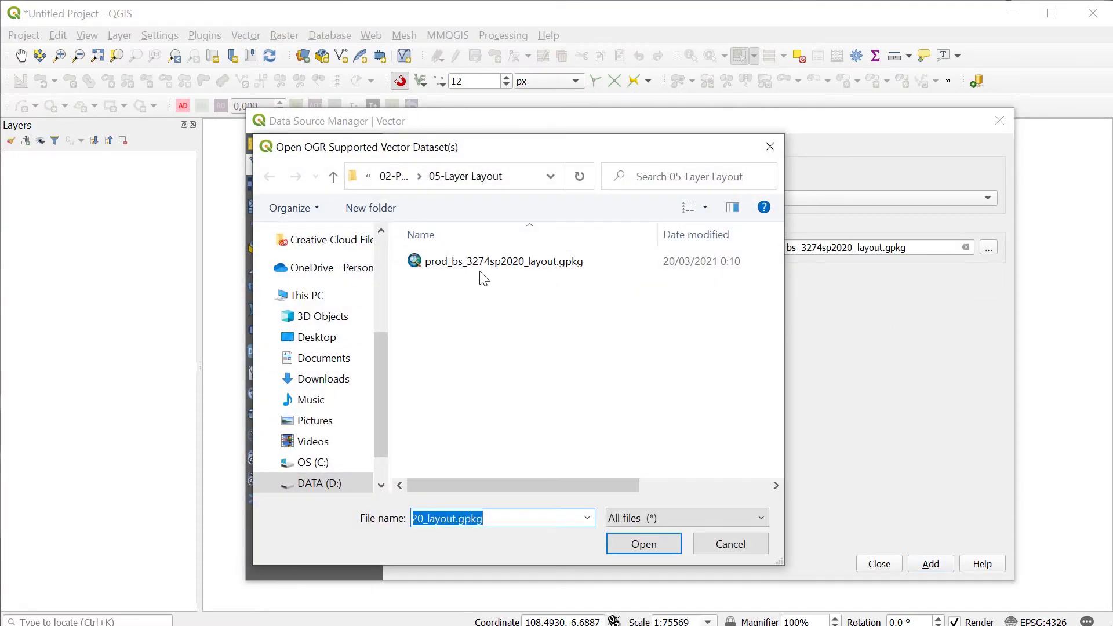
left_click(475, 265)
left_click(644, 545)
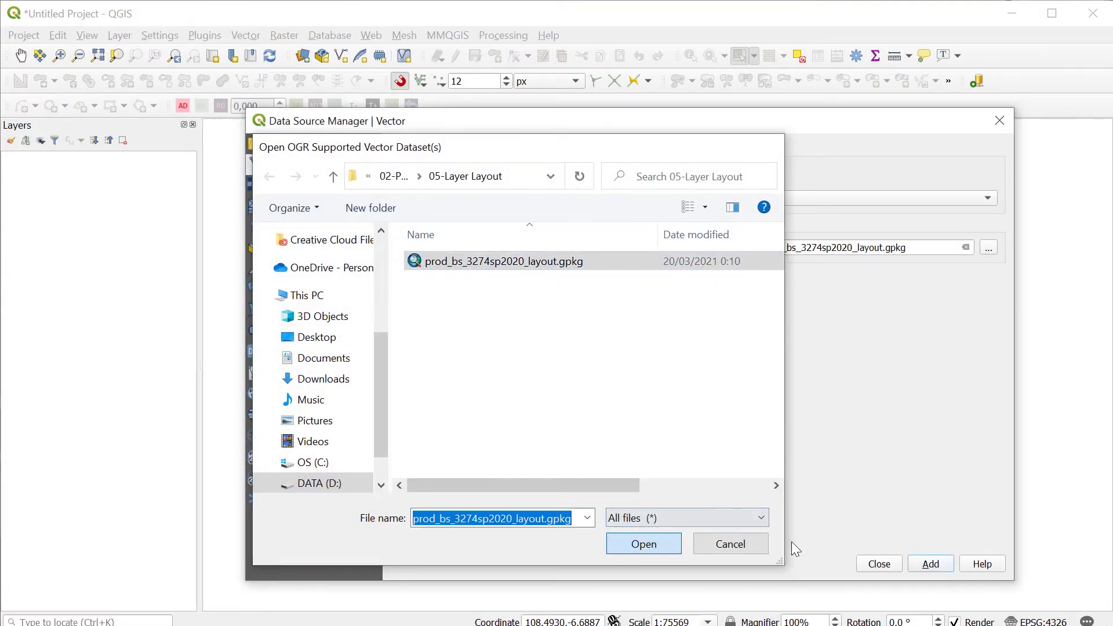
left_click(879, 564)
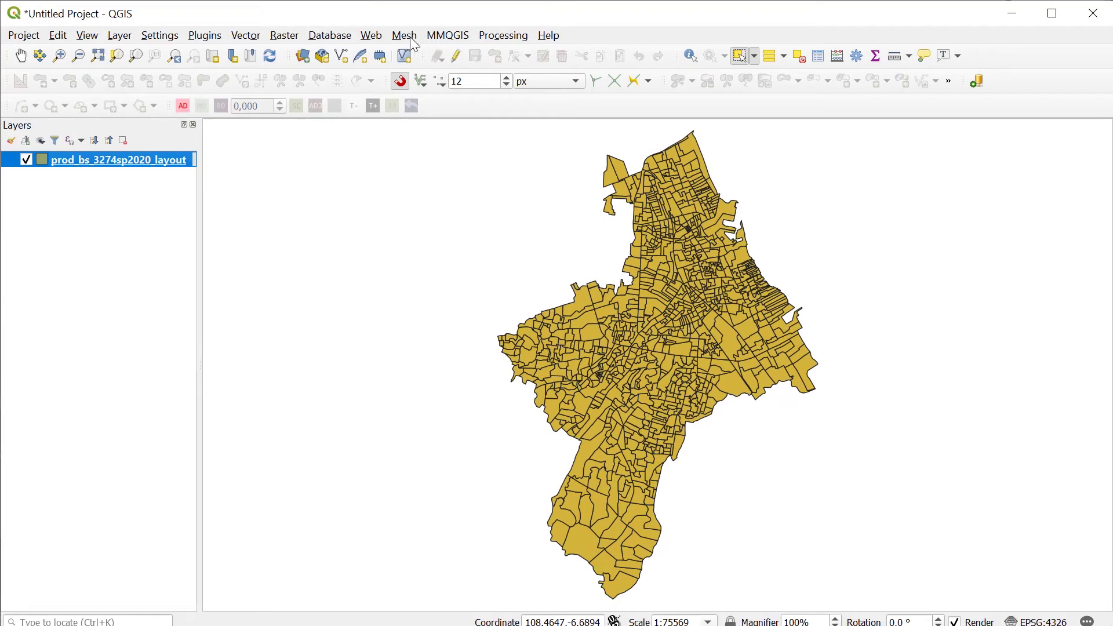
Add the Google Hybrid basemap from QuickMapServices beneath the block layer.
left_click(372, 36)
mouse_move(391, 93)
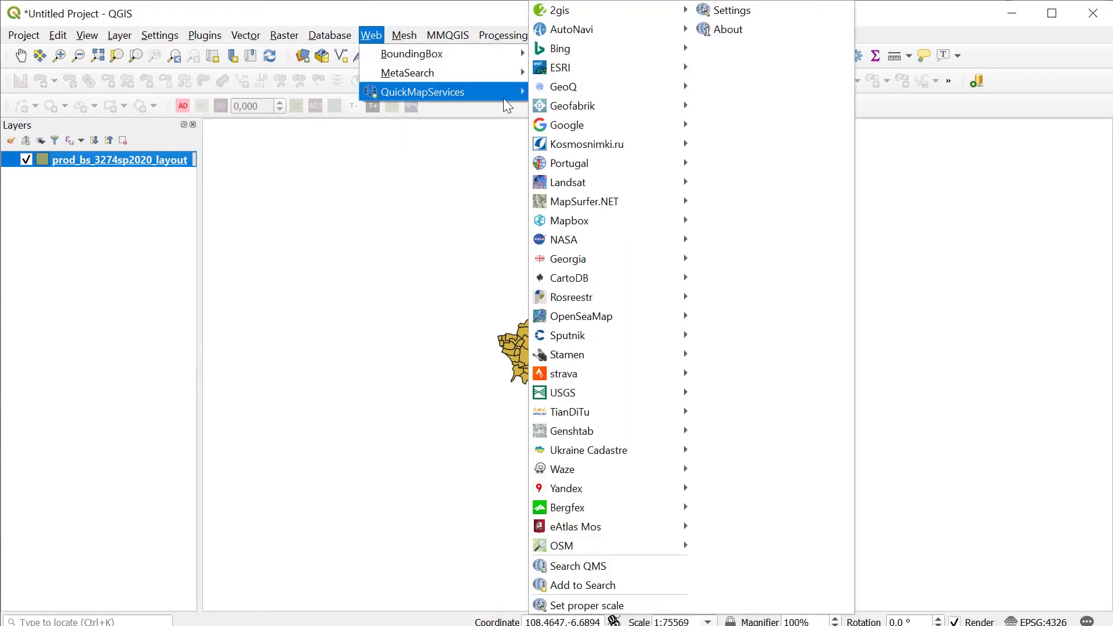
mouse_move(562, 125)
left_click(721, 121)
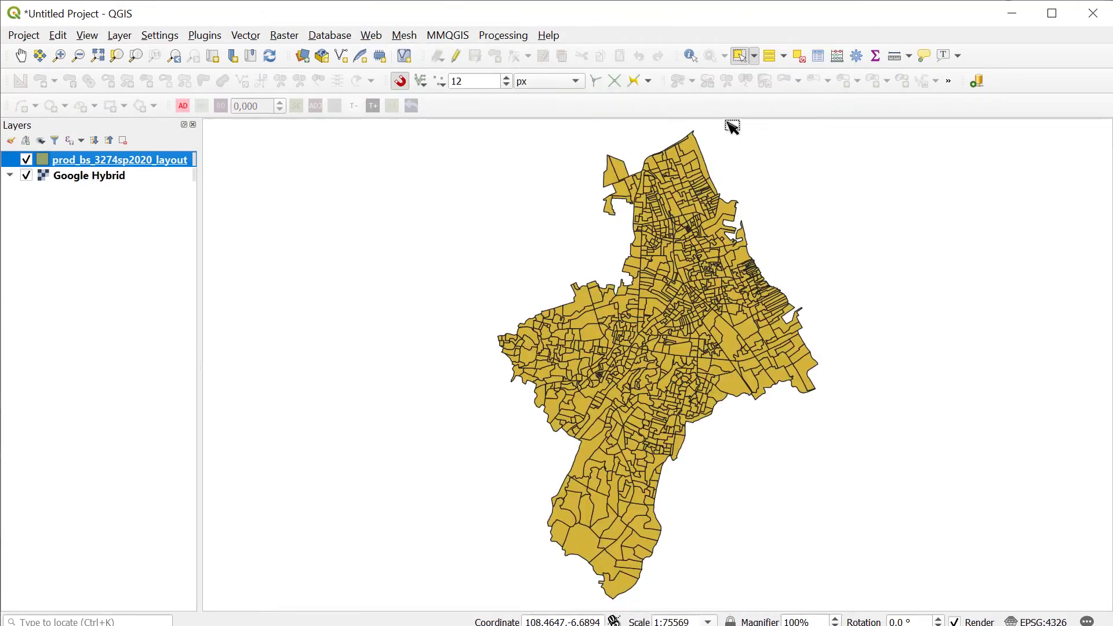
Style the prod_bs_3274sp2020_layout layer with the symbol layer type Outline: Simple line in white.
right_click(75, 168)
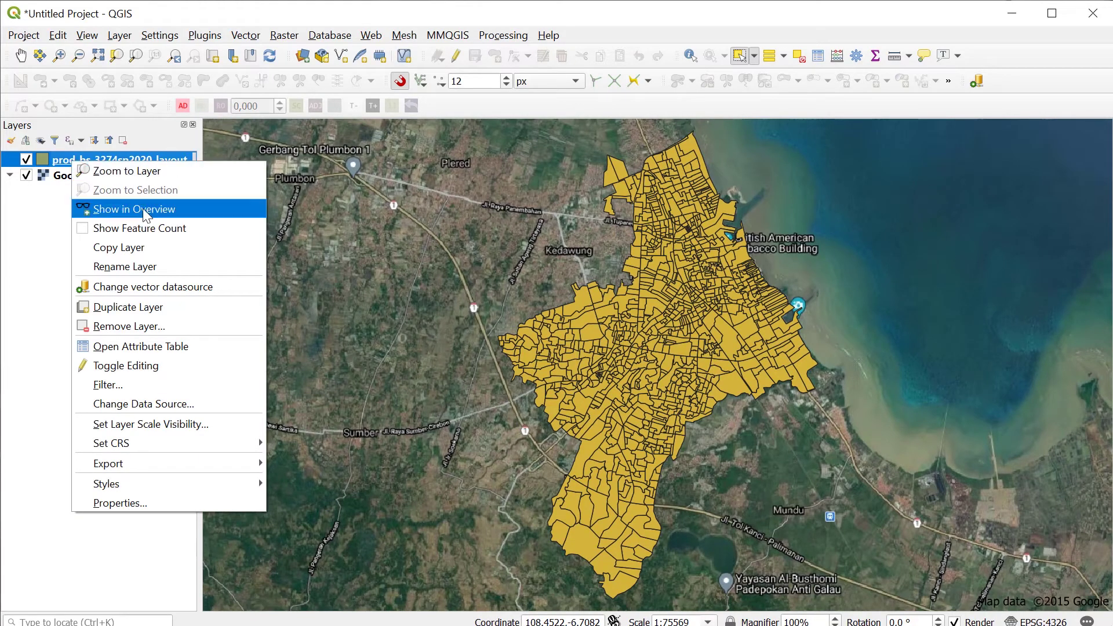
left_click(145, 505)
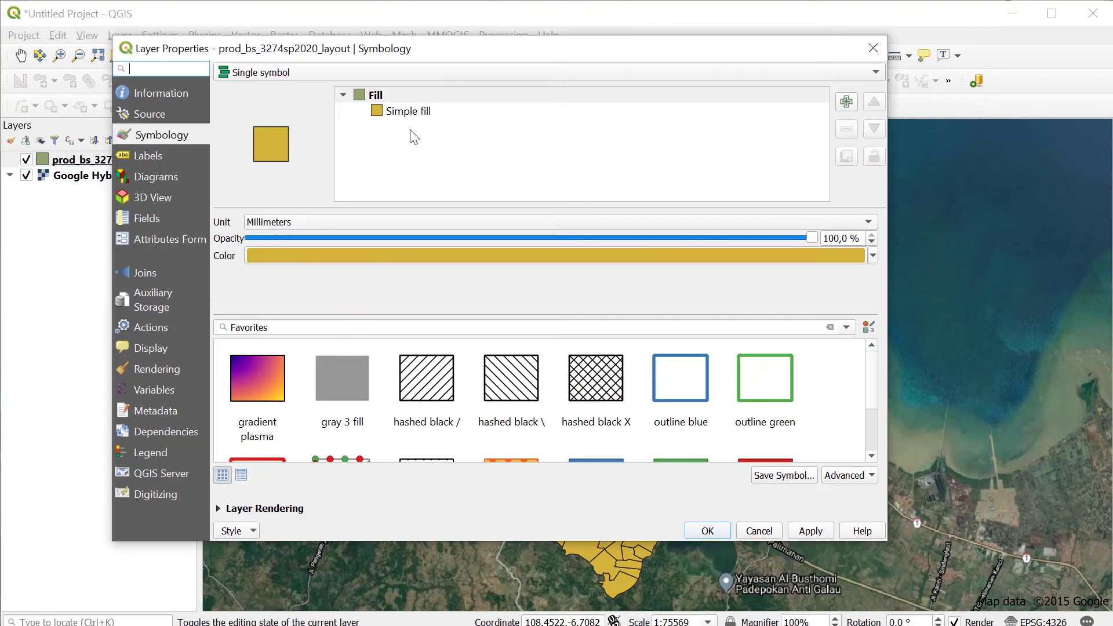
left_click(415, 111)
left_click(850, 224)
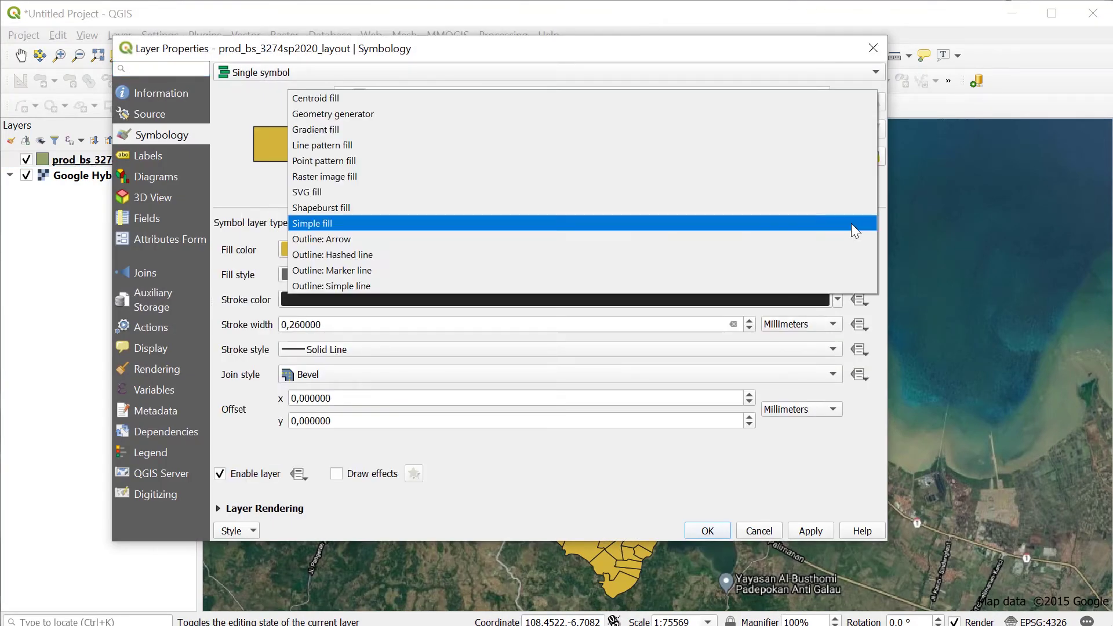
left_click(602, 290)
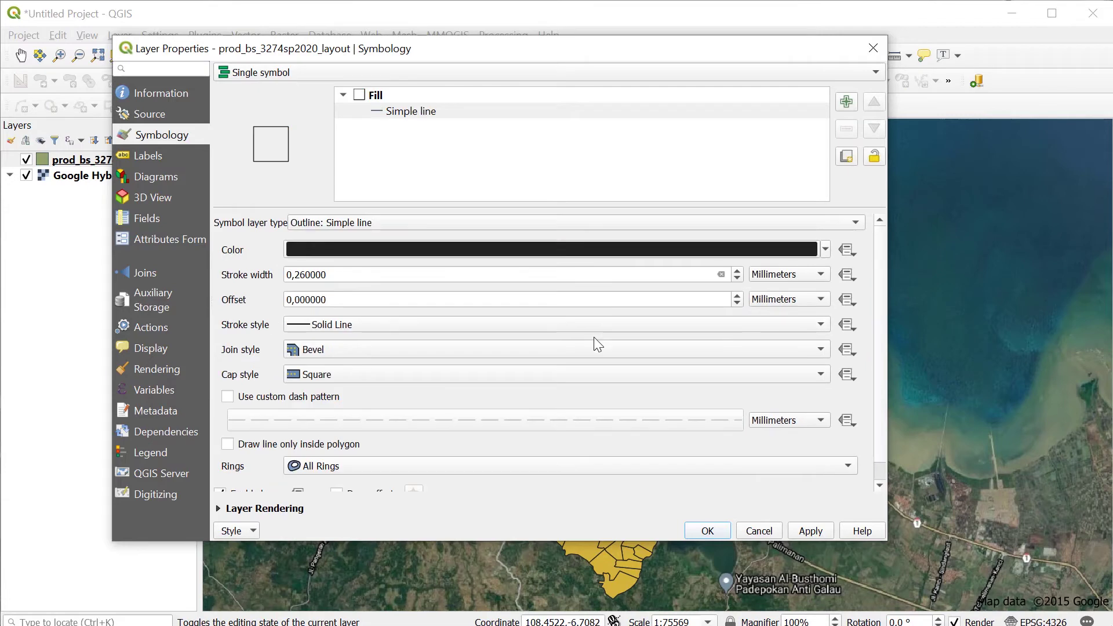
left_click(824, 251)
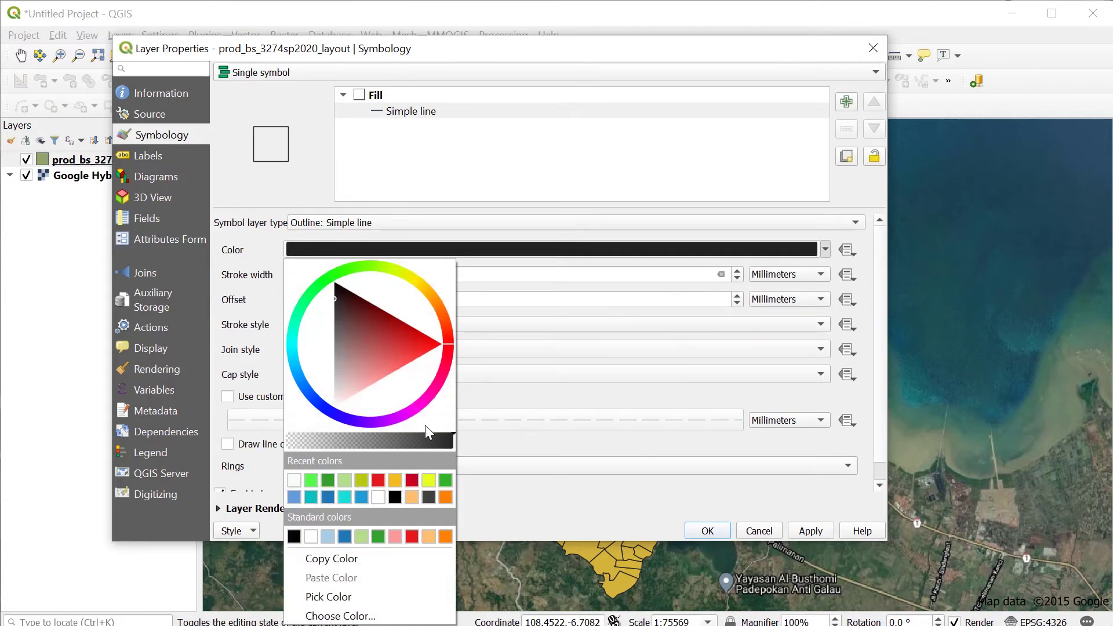
left_click(378, 497)
left_click(817, 530)
left_click(707, 531)
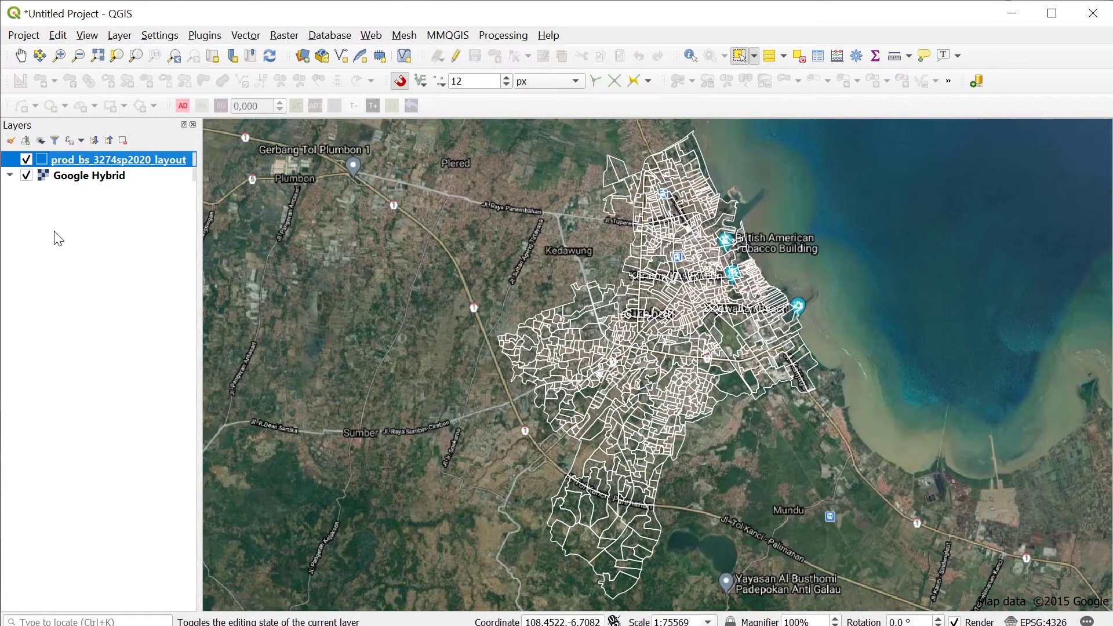
Examine the fields of the prod_bs_3274sp2020_layout layer in its attribute table and close the table.
right_click(112, 167)
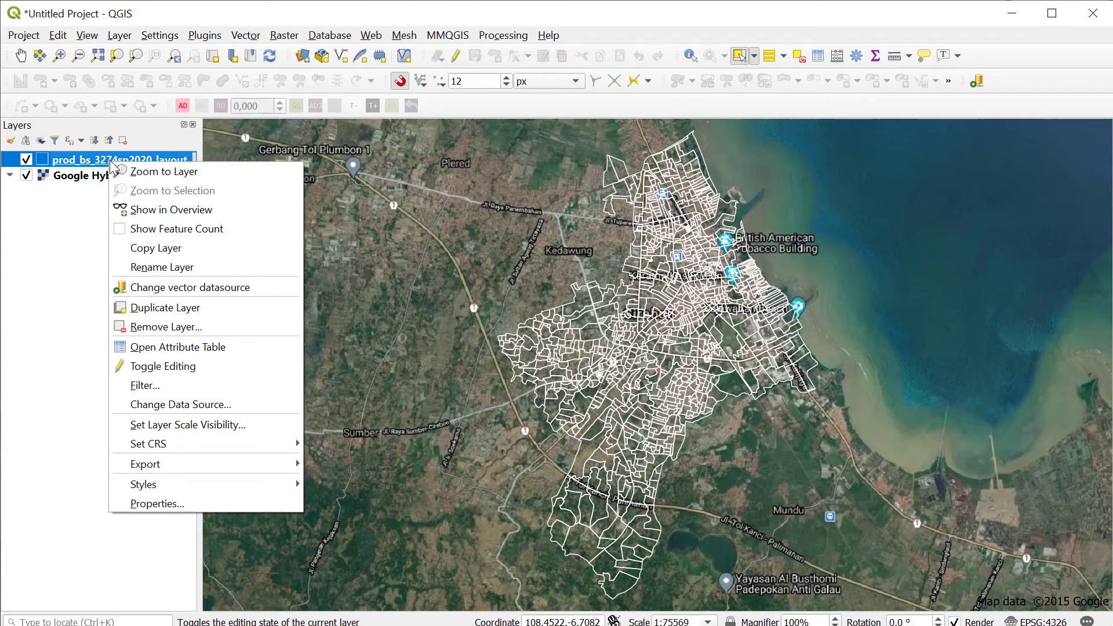
left_click(182, 348)
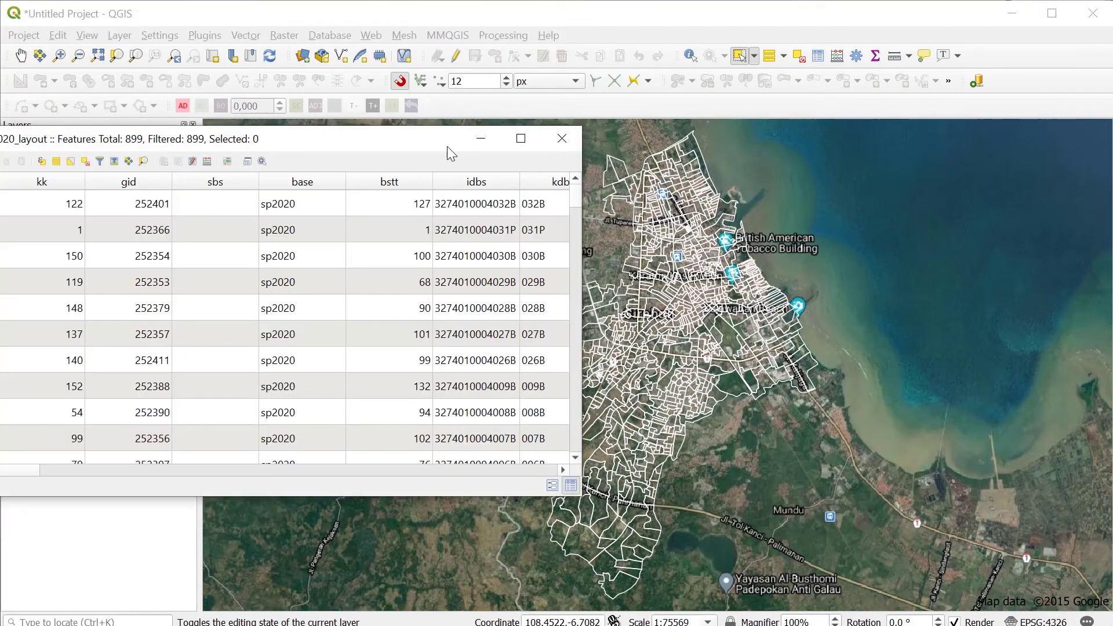
left_click_drag(389, 144, 508, 130)
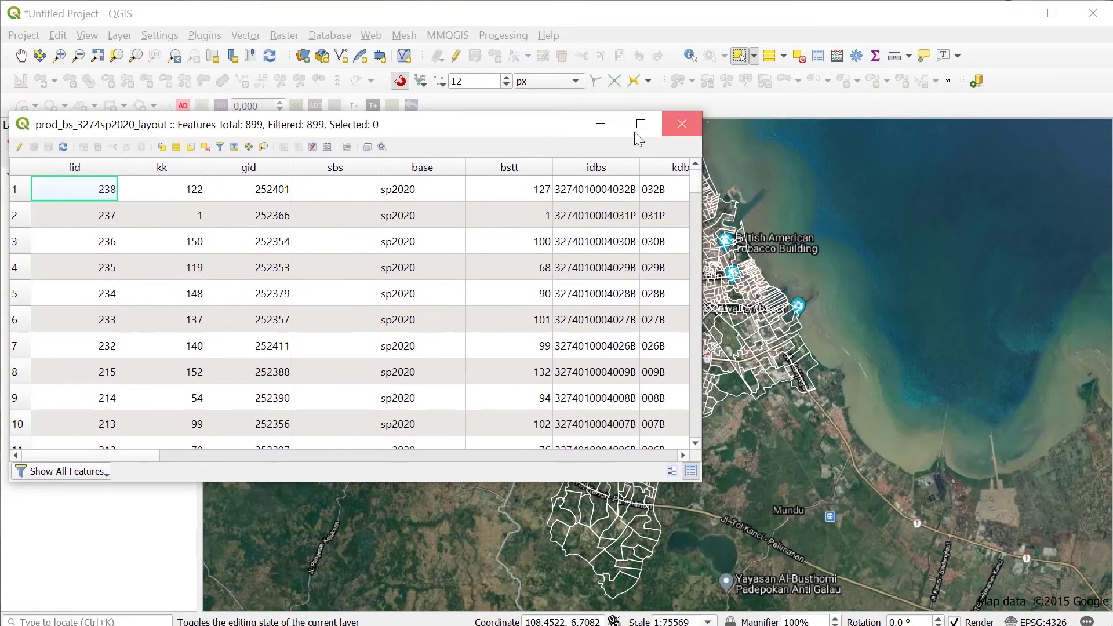
left_click(681, 124)
right_click(116, 170)
left_click(167, 393)
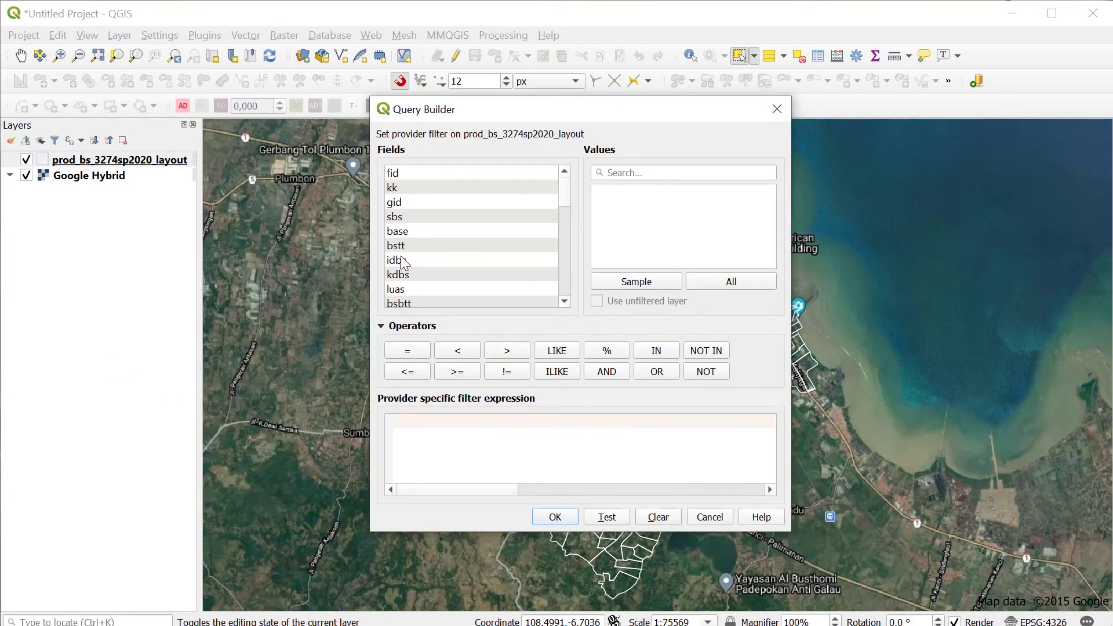
double_click(398, 260)
left_click(409, 352)
left_click(613, 283)
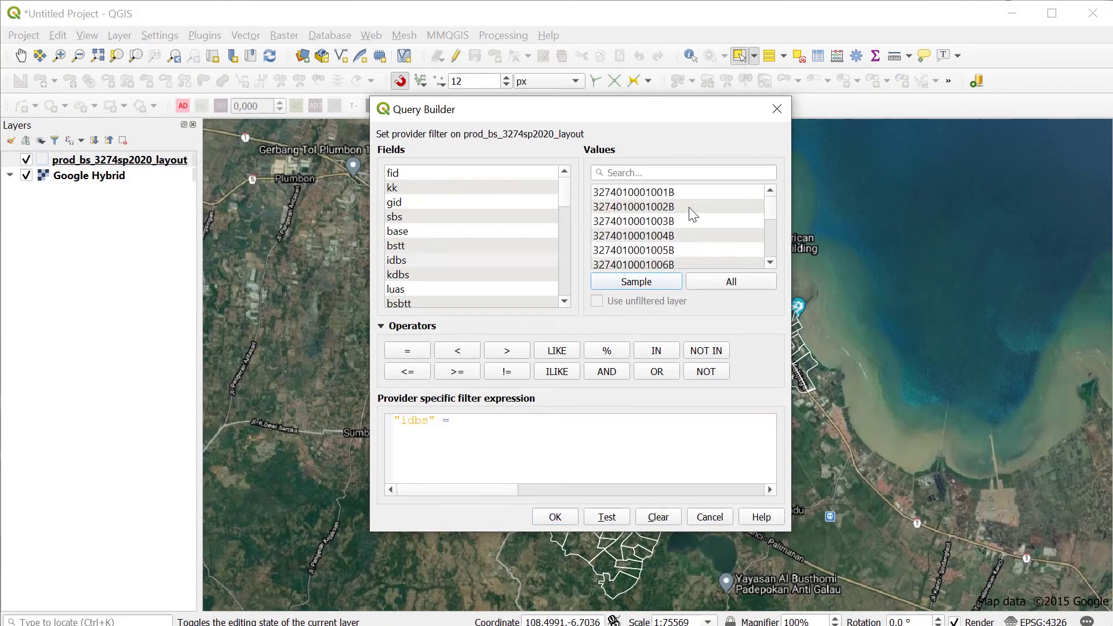
left_click(674, 195)
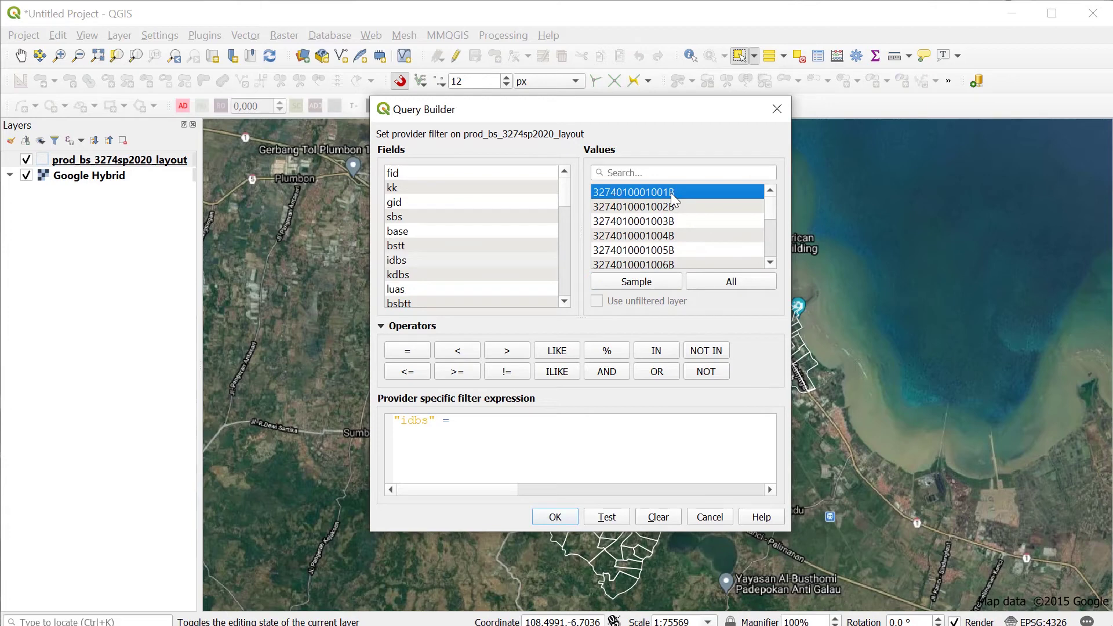
double_click(674, 194)
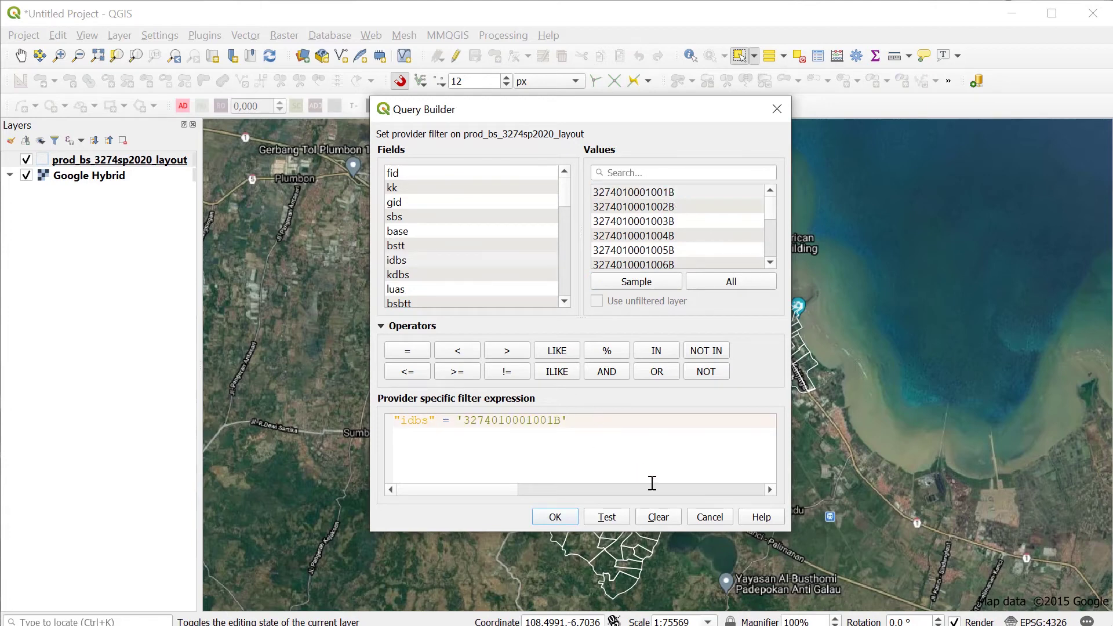
left_click(619, 521)
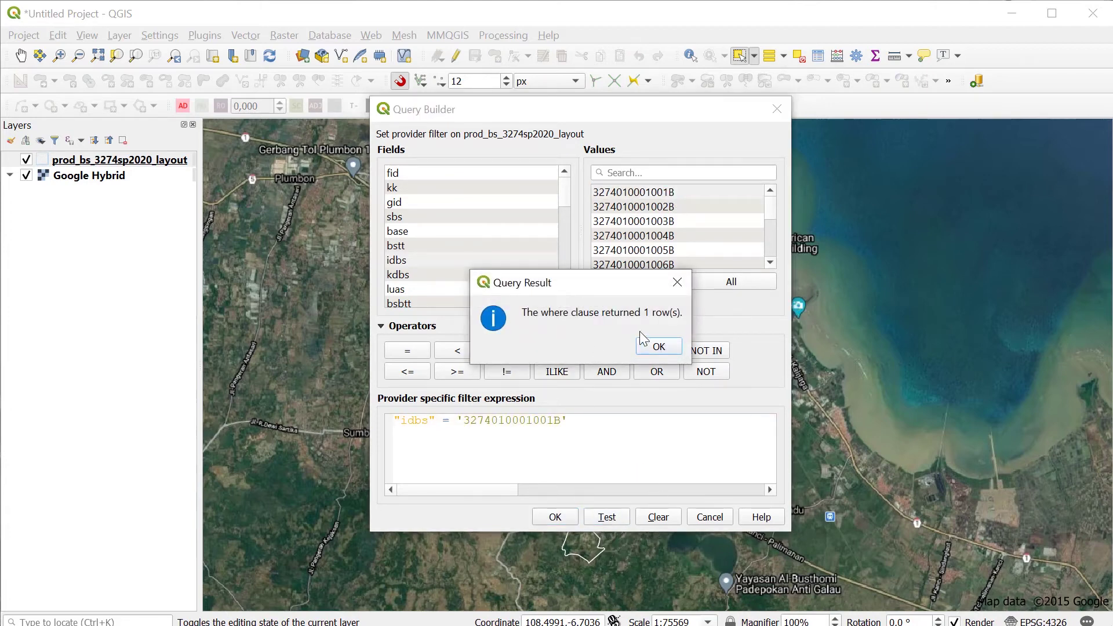
left_click(653, 348)
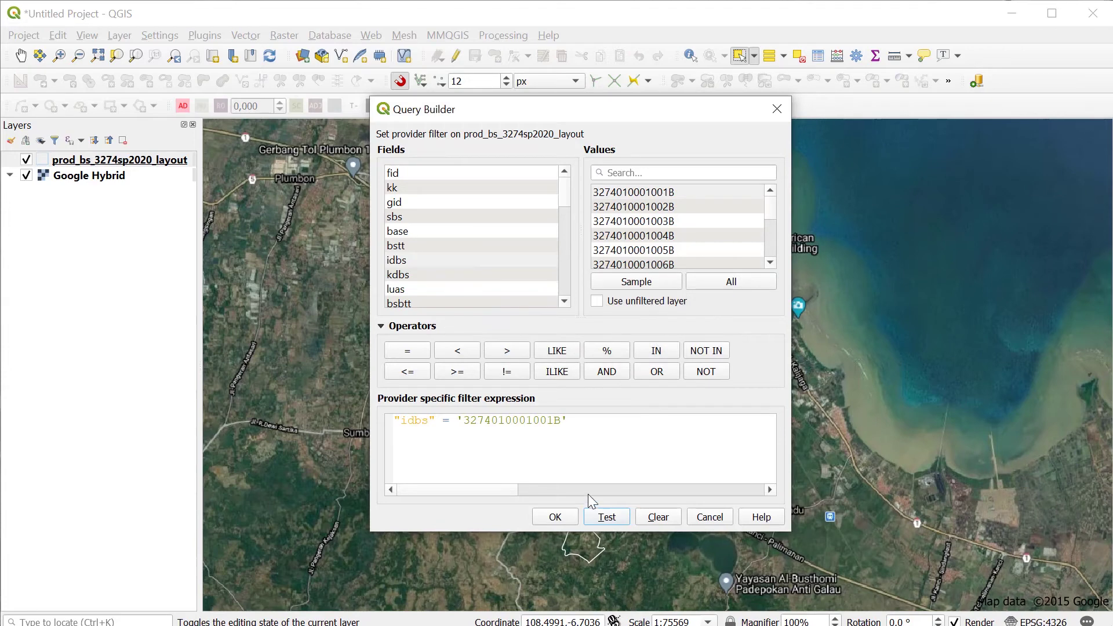
left_click(555, 516)
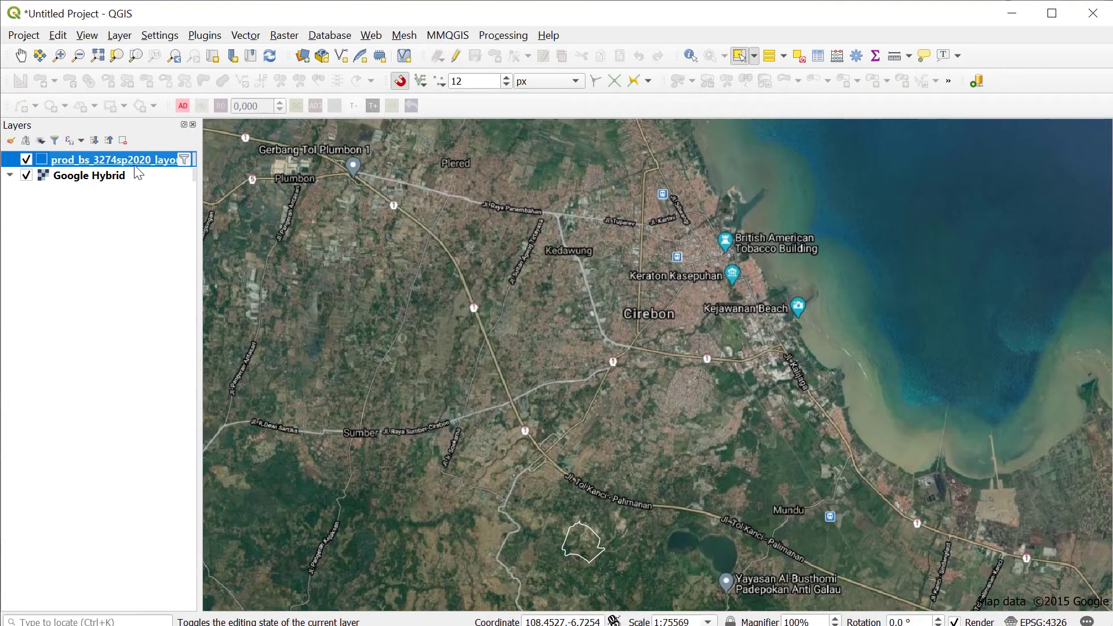
Select the filtered block's record in the prod_bs_3274sp2020_layout attribute table and enable editing on the layer.
right_click(135, 166)
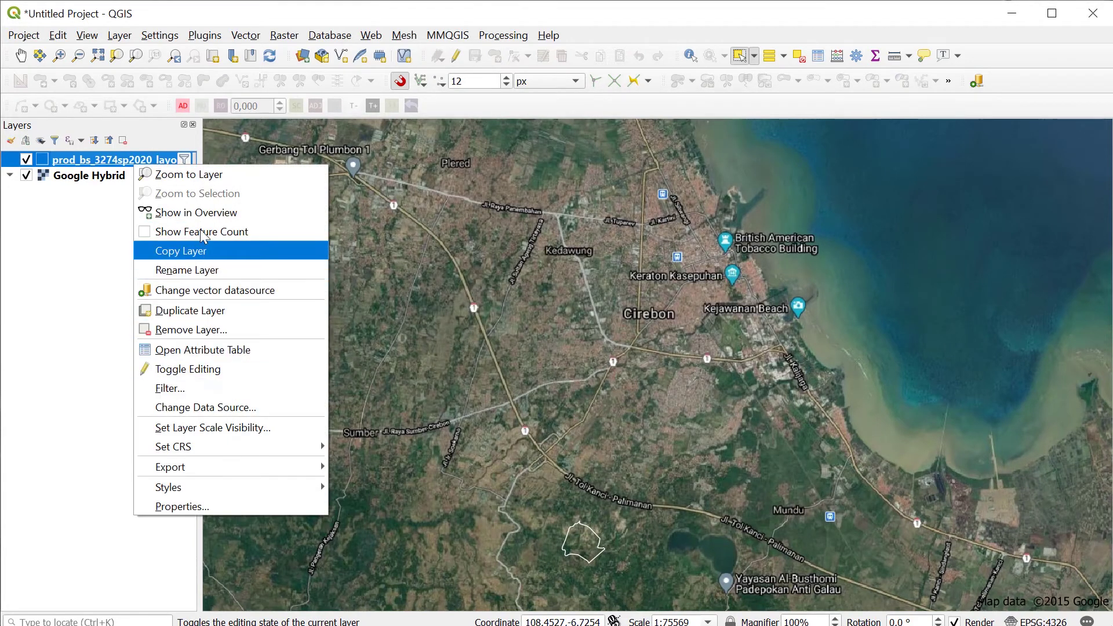
left_click(201, 173)
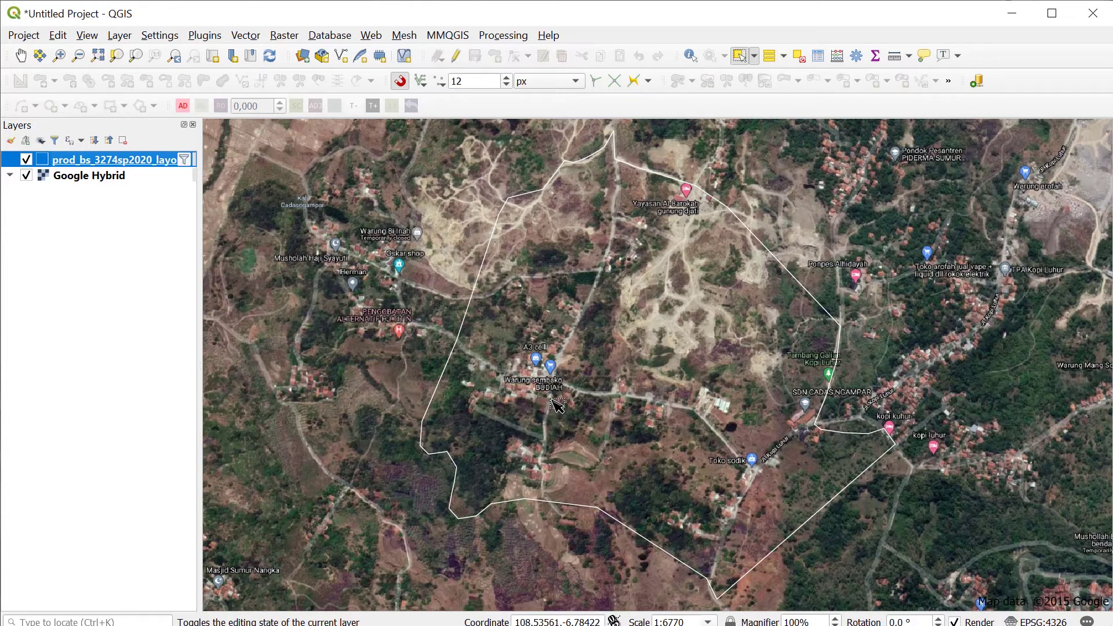
scroll(574, 379, "up", 1)
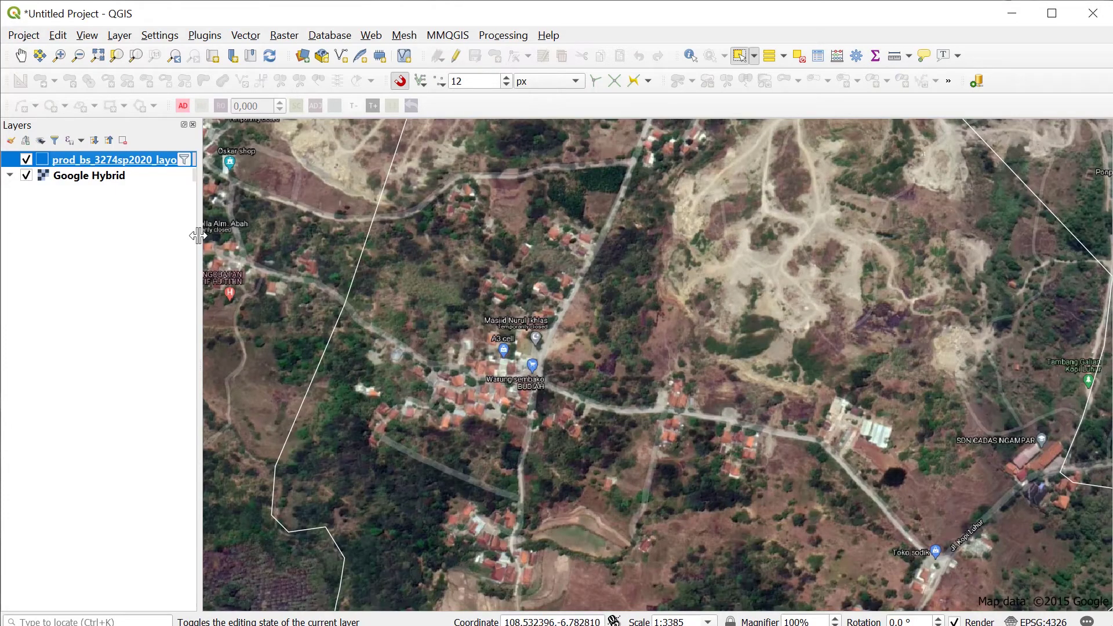
right_click(129, 160)
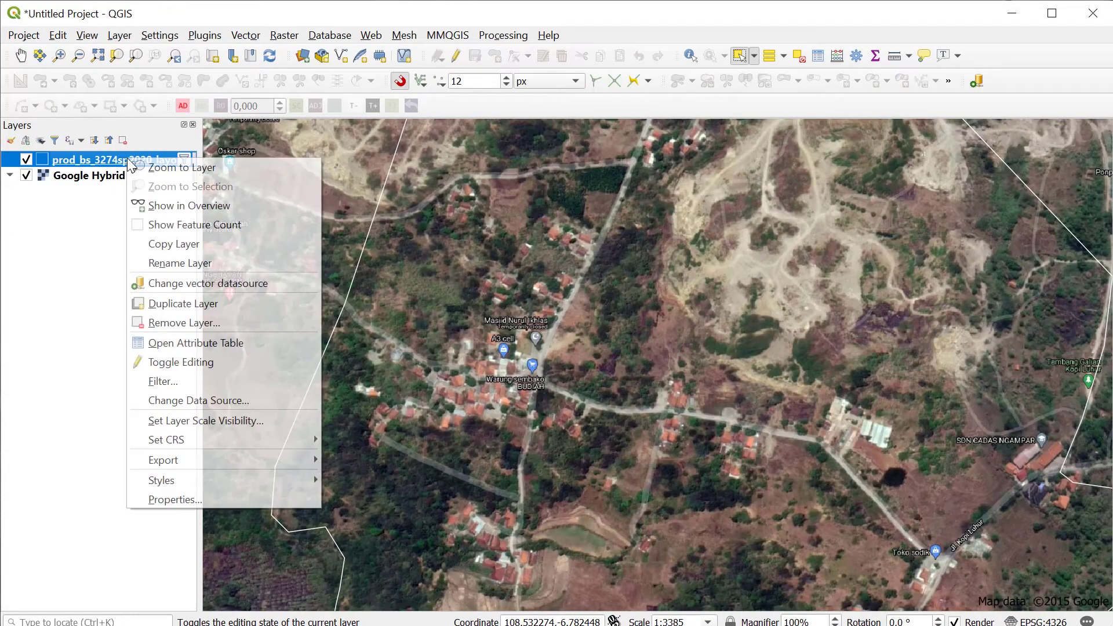
left_click(168, 341)
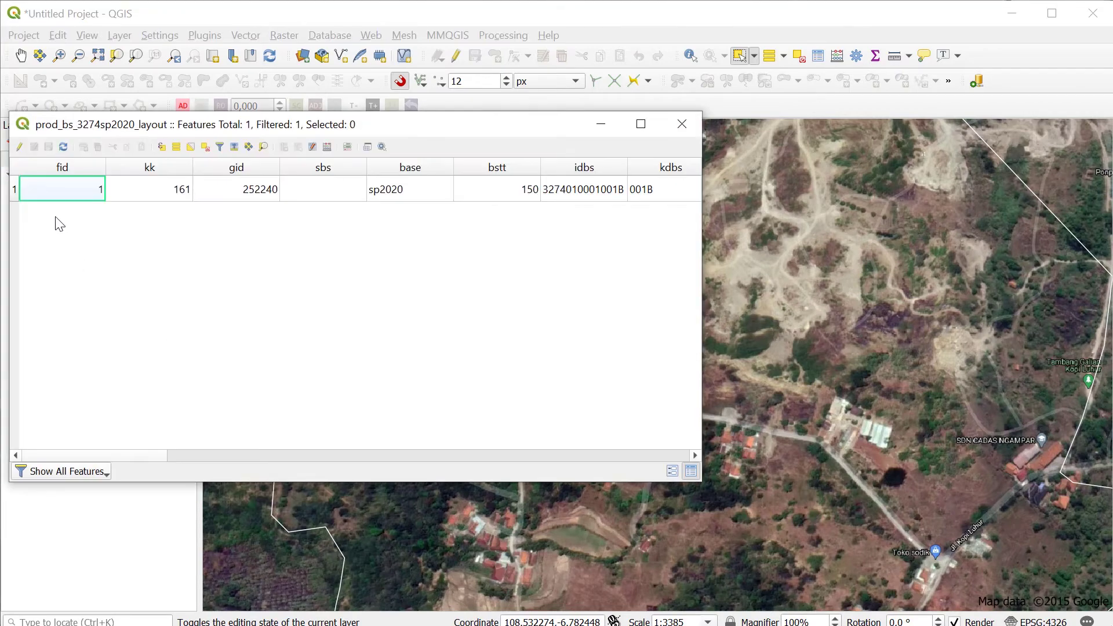
left_click(14, 189)
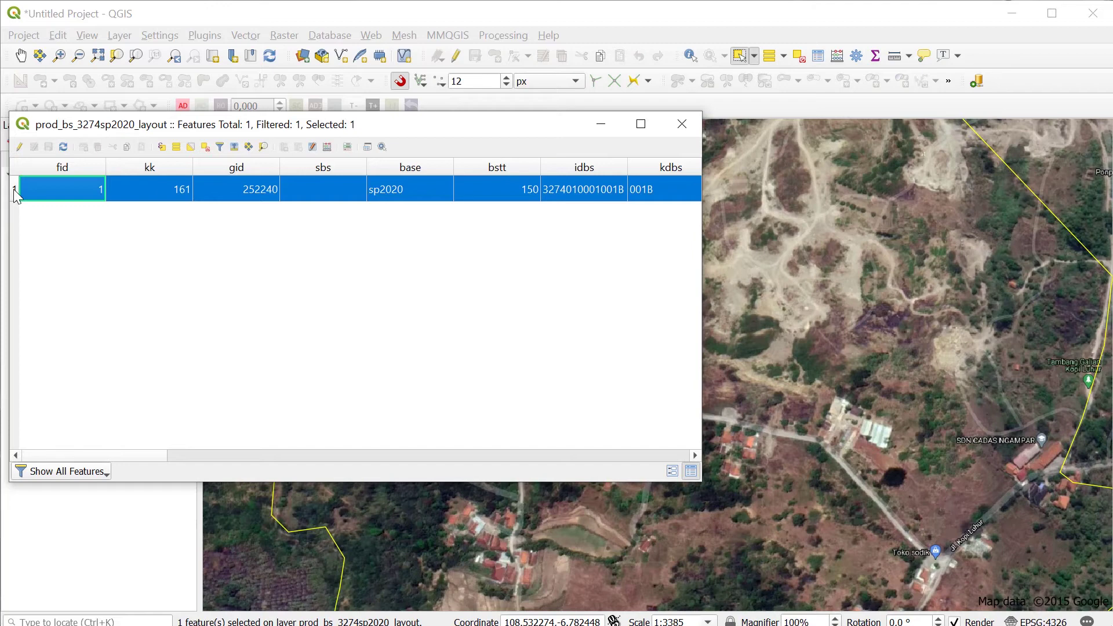
left_click(19, 147)
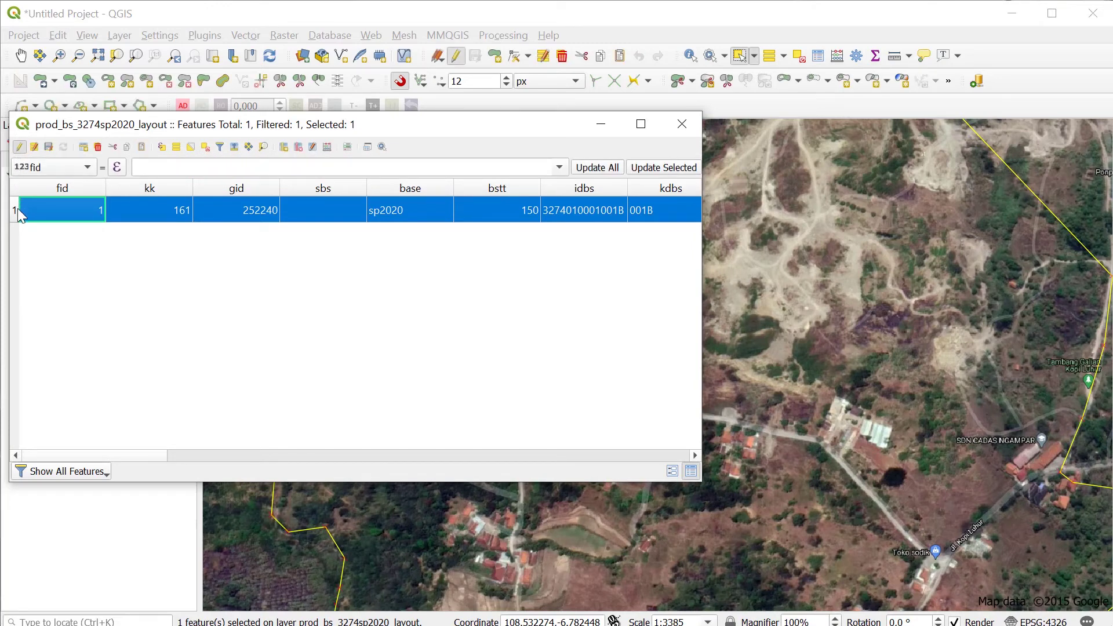
Duplicate the selected block feature and digitize the copy as a four-cornered polygon around the settlement in the block's western part.
right_click(40, 218)
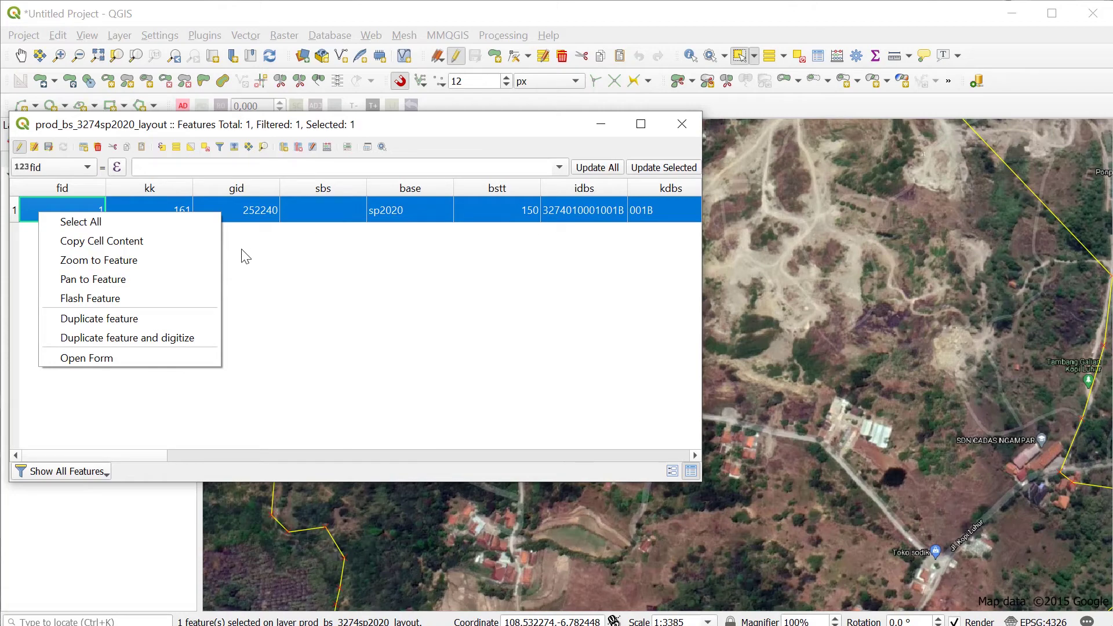
left_click(172, 341)
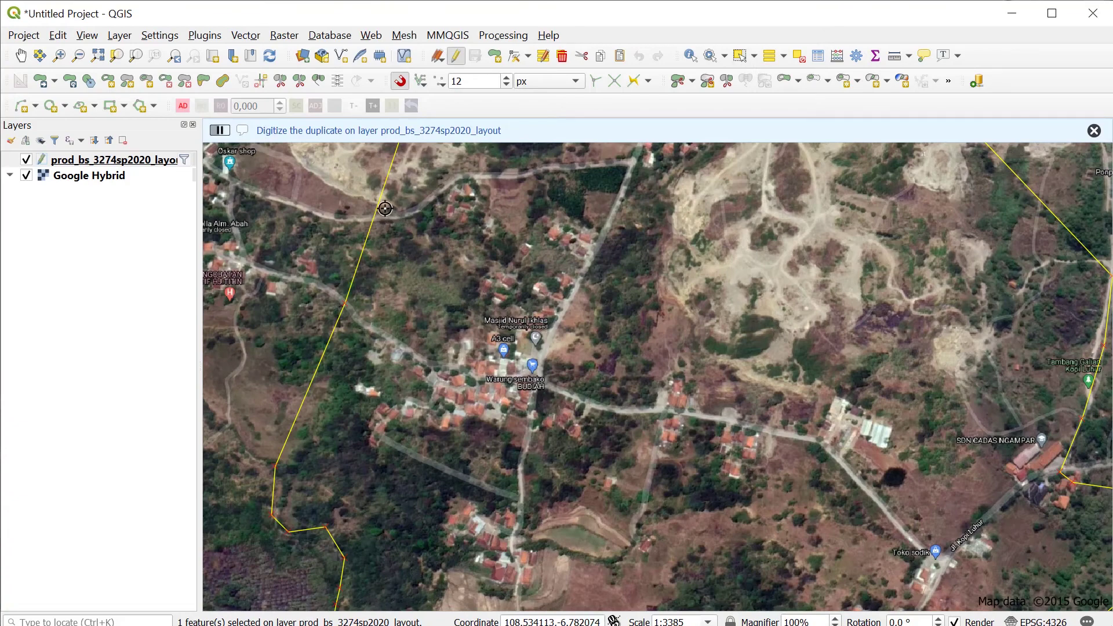
left_click(369, 164)
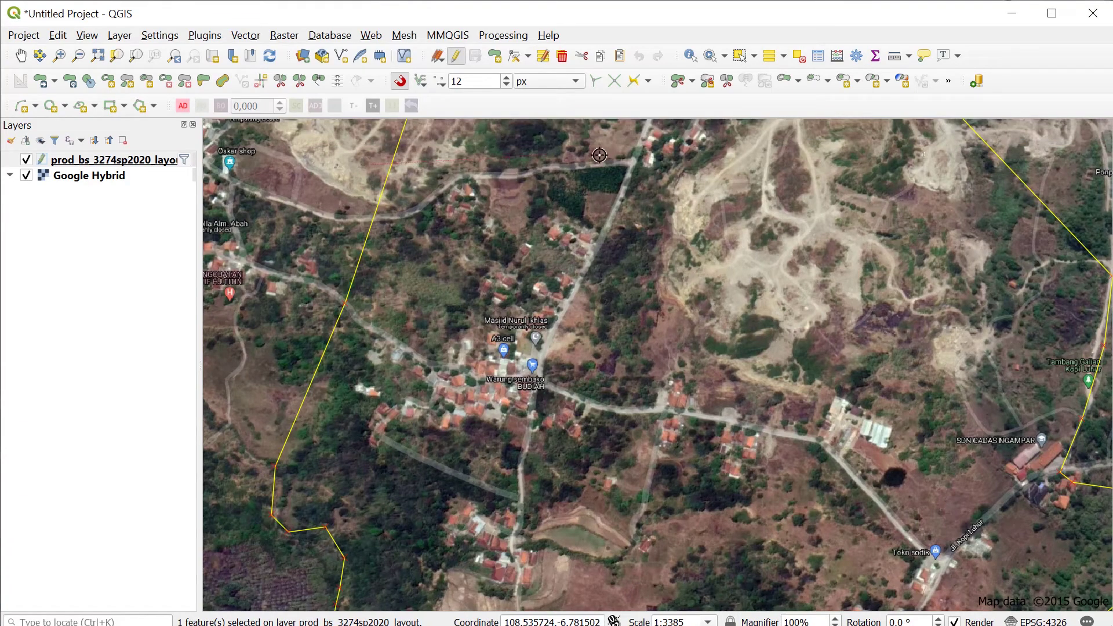
left_click(706, 164)
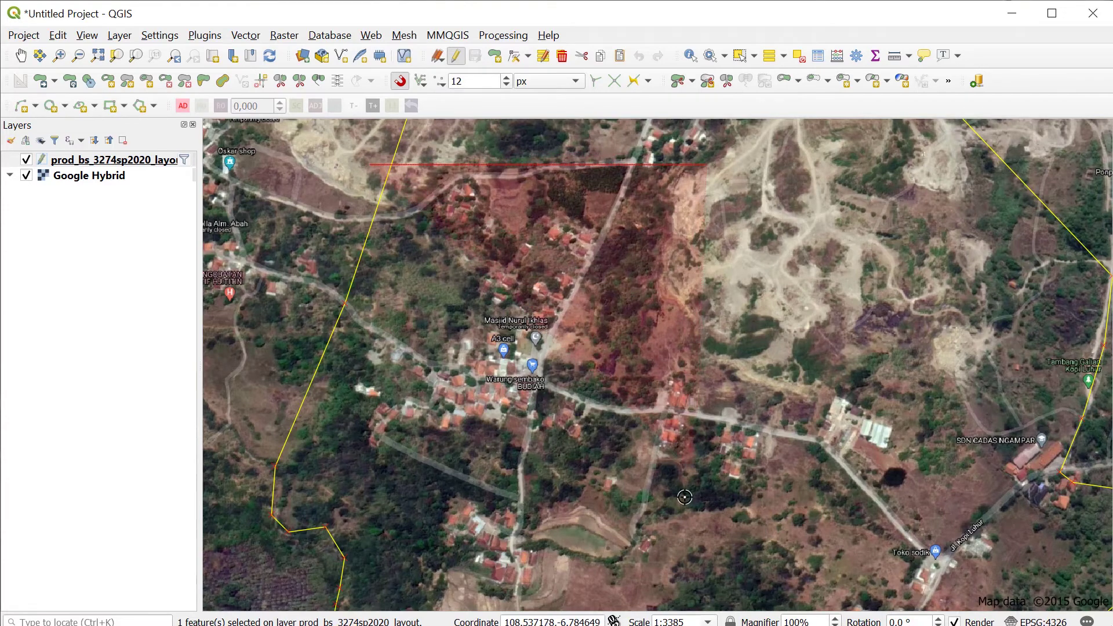
left_click(690, 545)
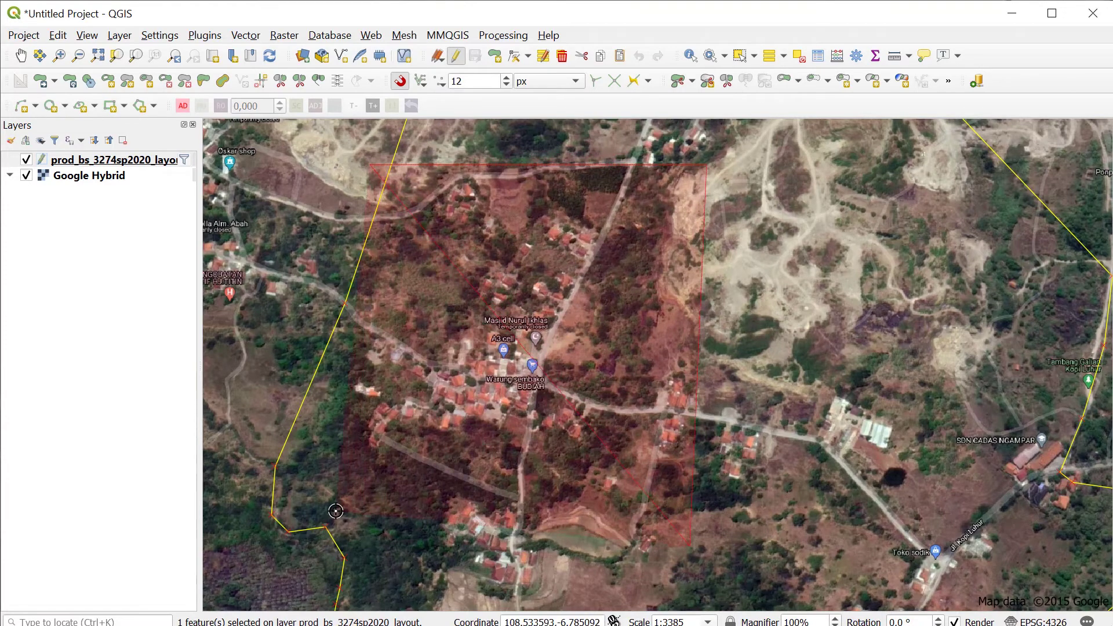
left_click(336, 511)
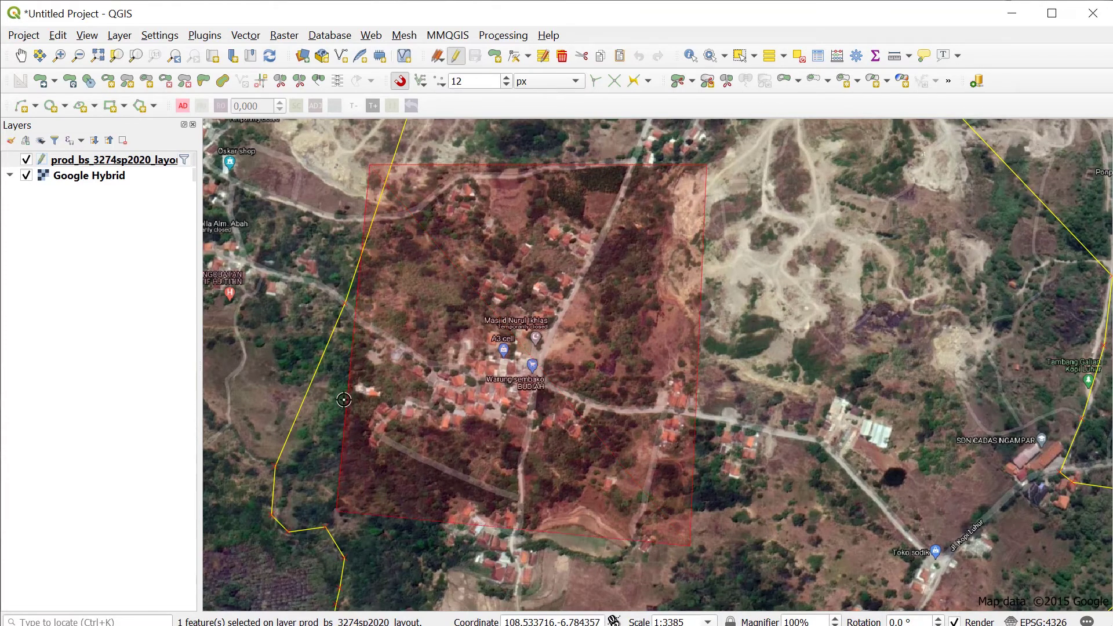
right_click(340, 329)
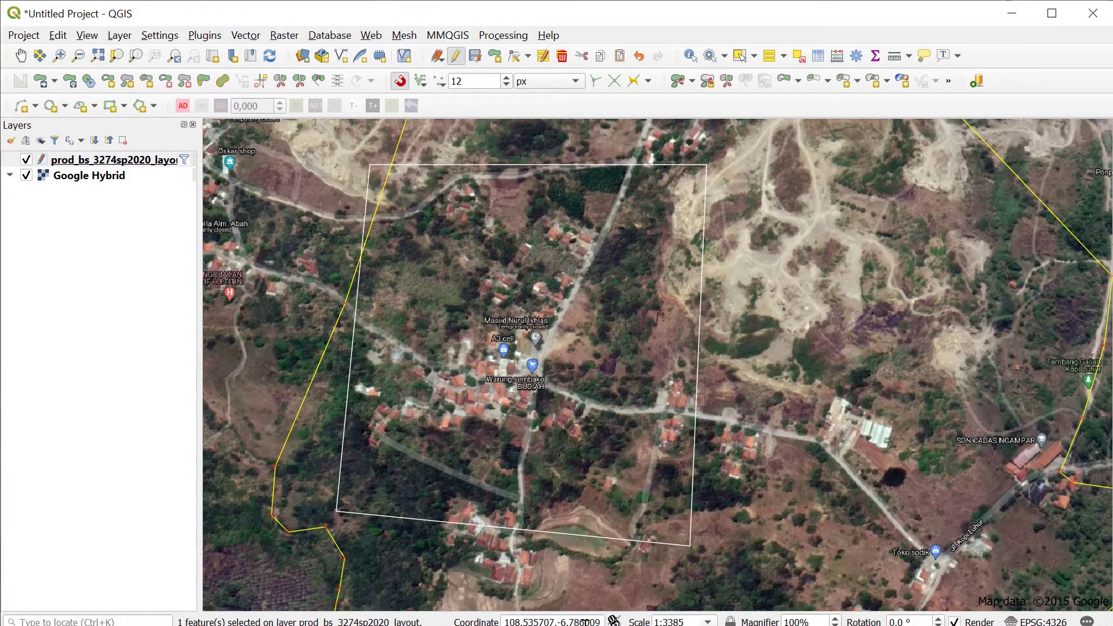
Set page_num to 2 for the duplicated feature in the layer's attribute table and close the table.
right_click(141, 164)
left_click(224, 342)
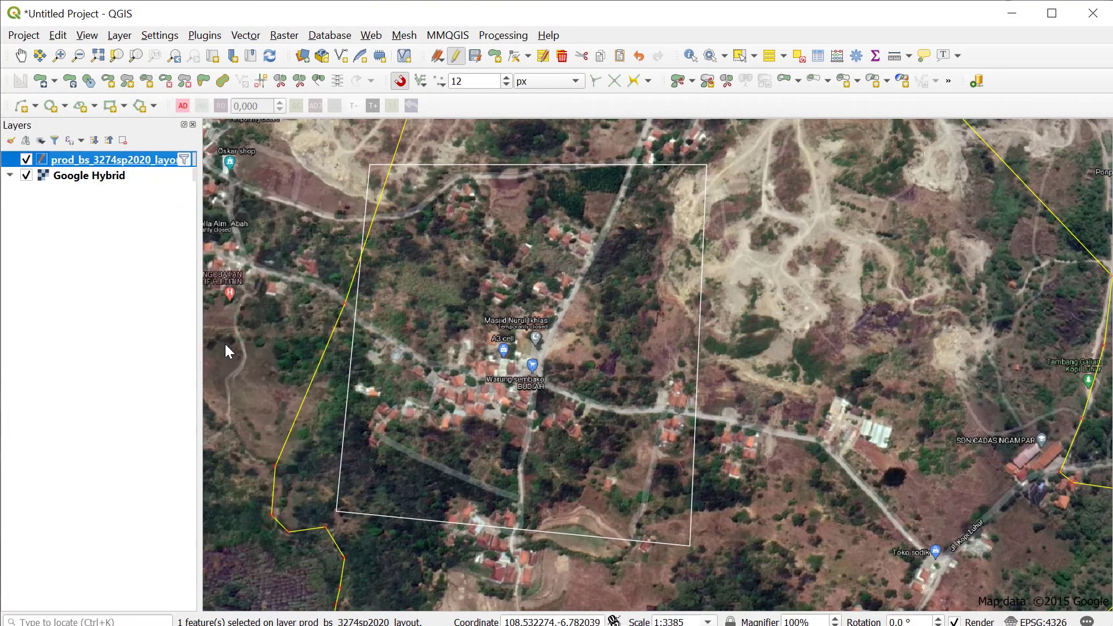
left_click_drag(443, 122, 944, 215)
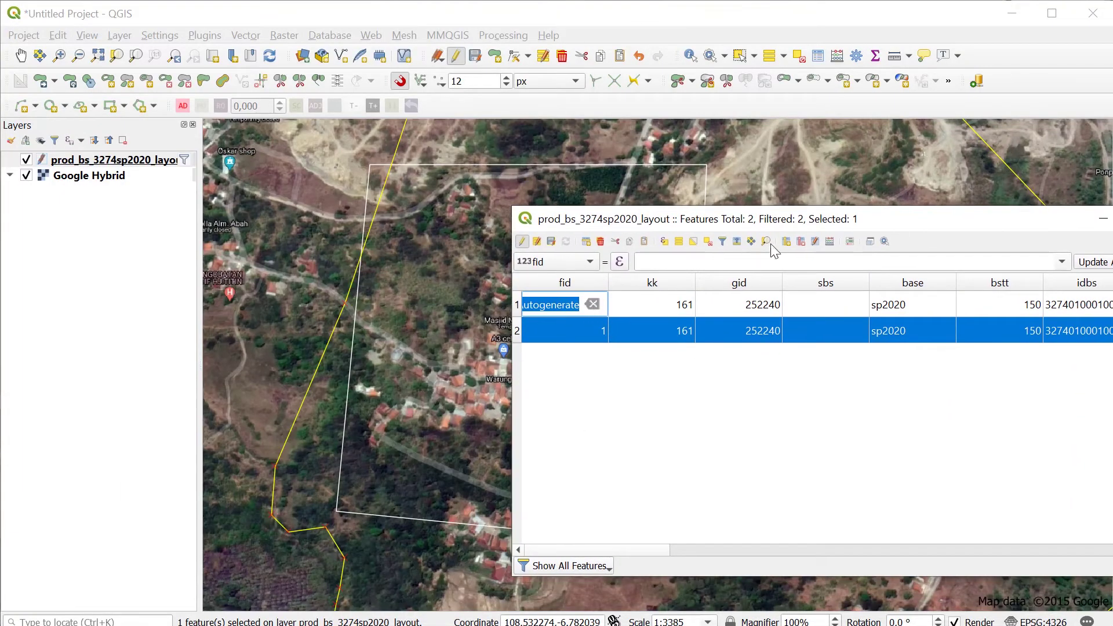
left_click_drag(510, 397, 620, 401)
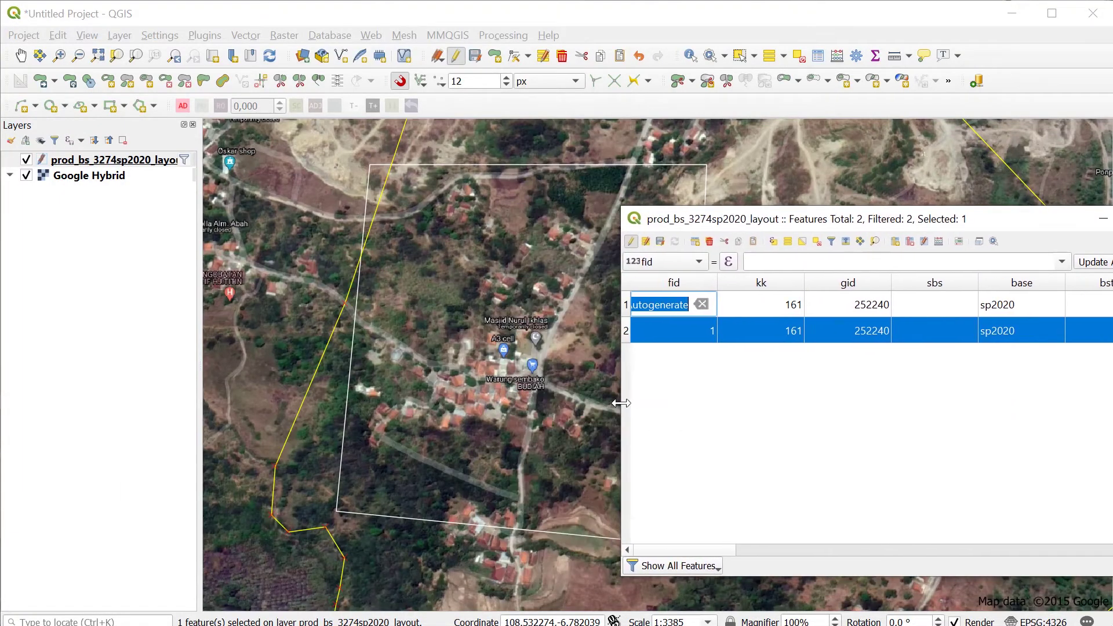
left_click_drag(877, 229, 770, 242)
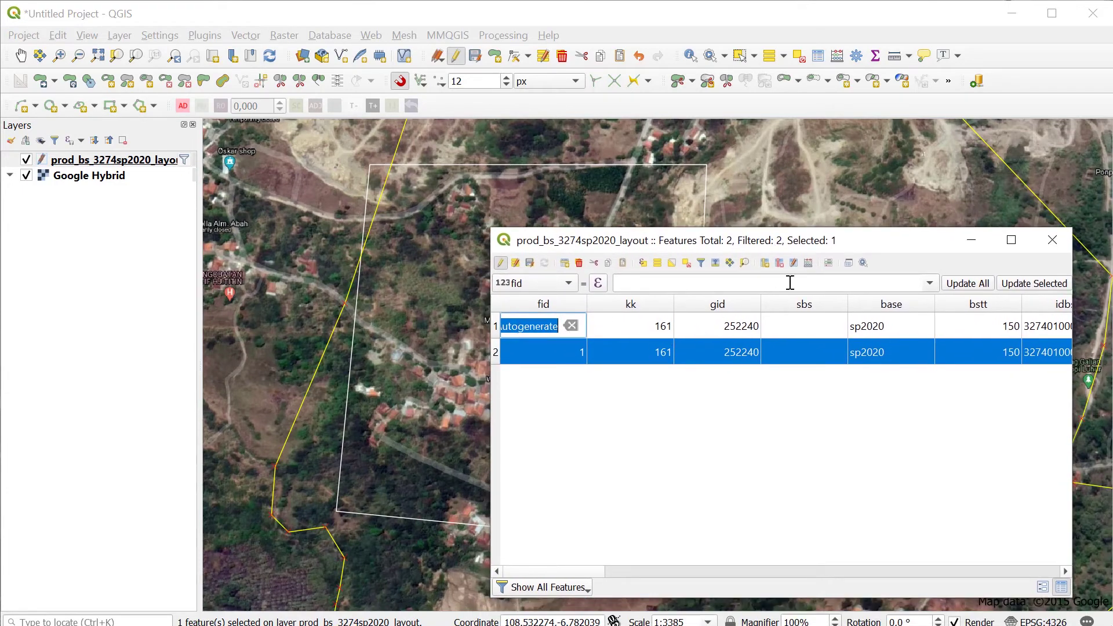
left_click_drag(875, 242, 596, 229)
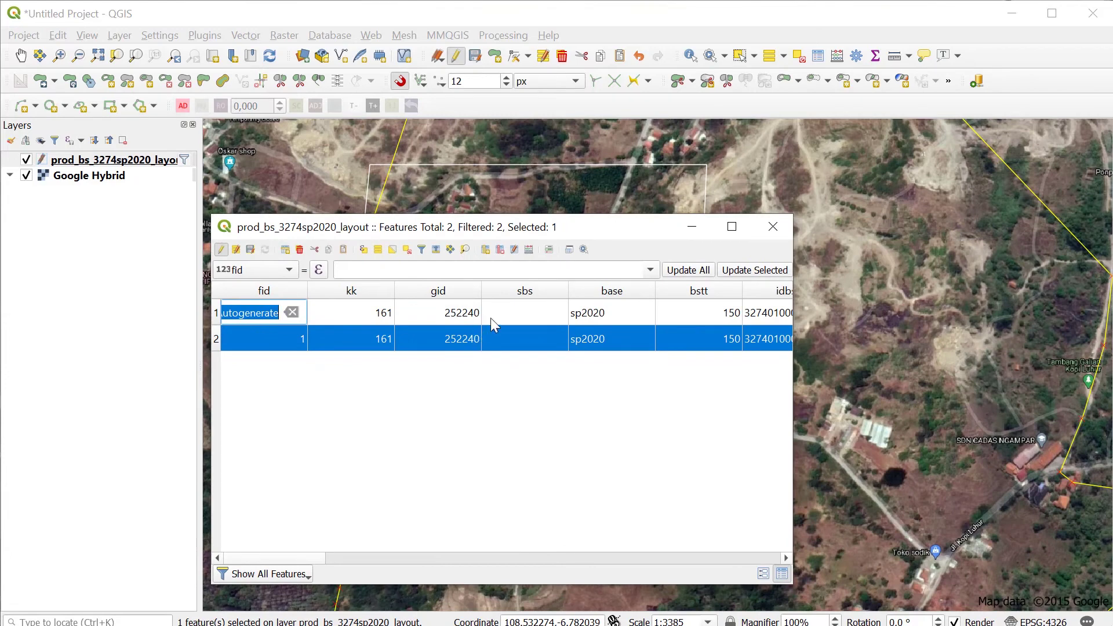
left_click(515, 315)
left_click_drag(313, 561, 780, 561)
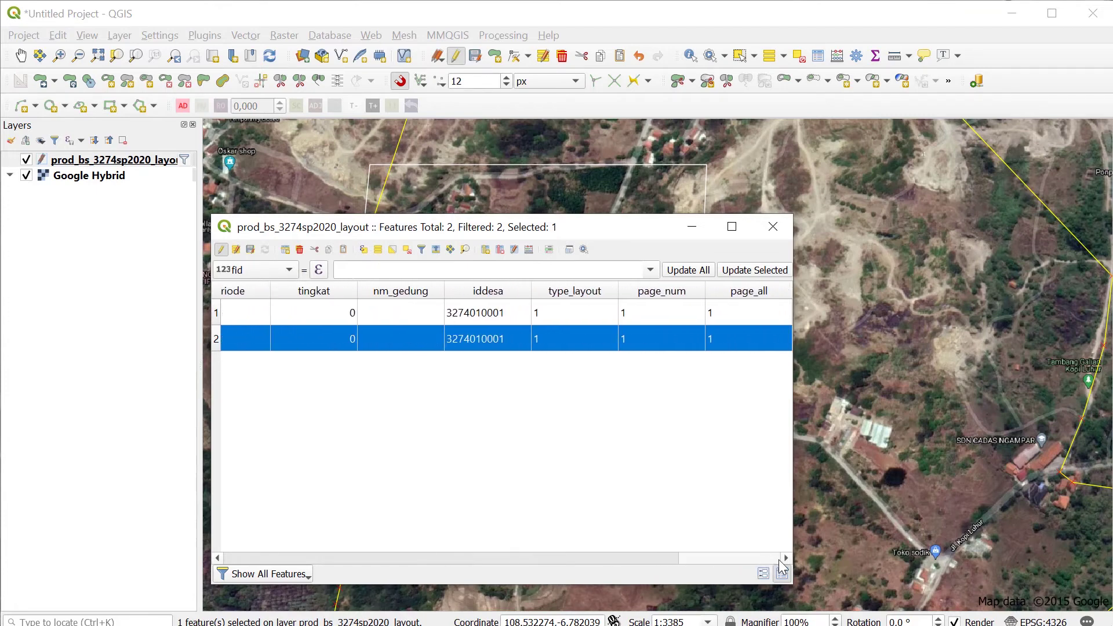
double_click(636, 311)
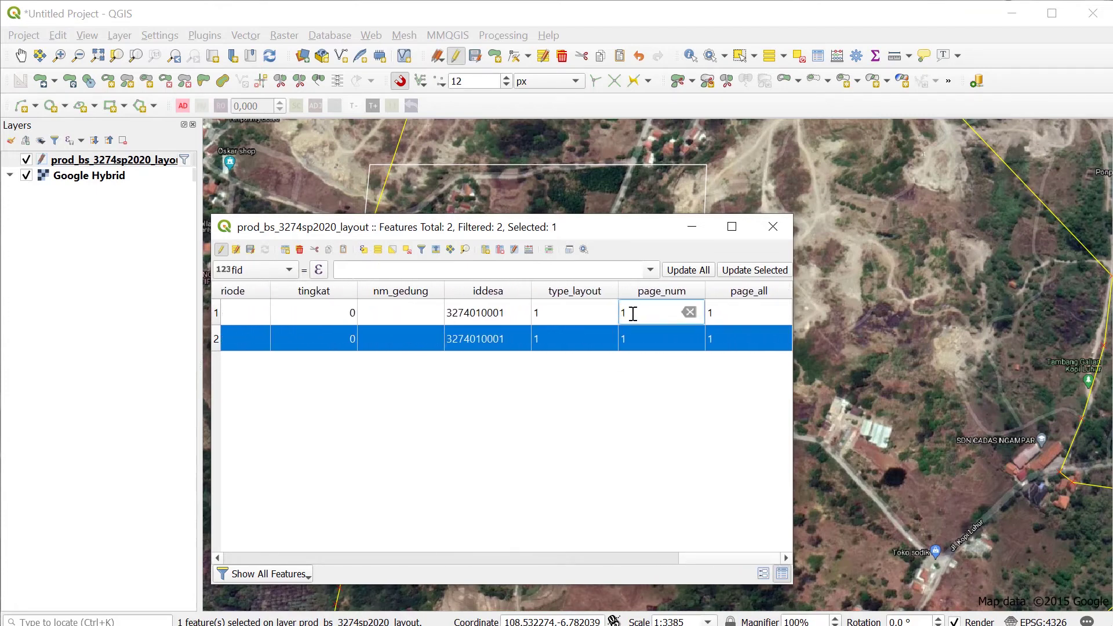
double_click(636, 315)
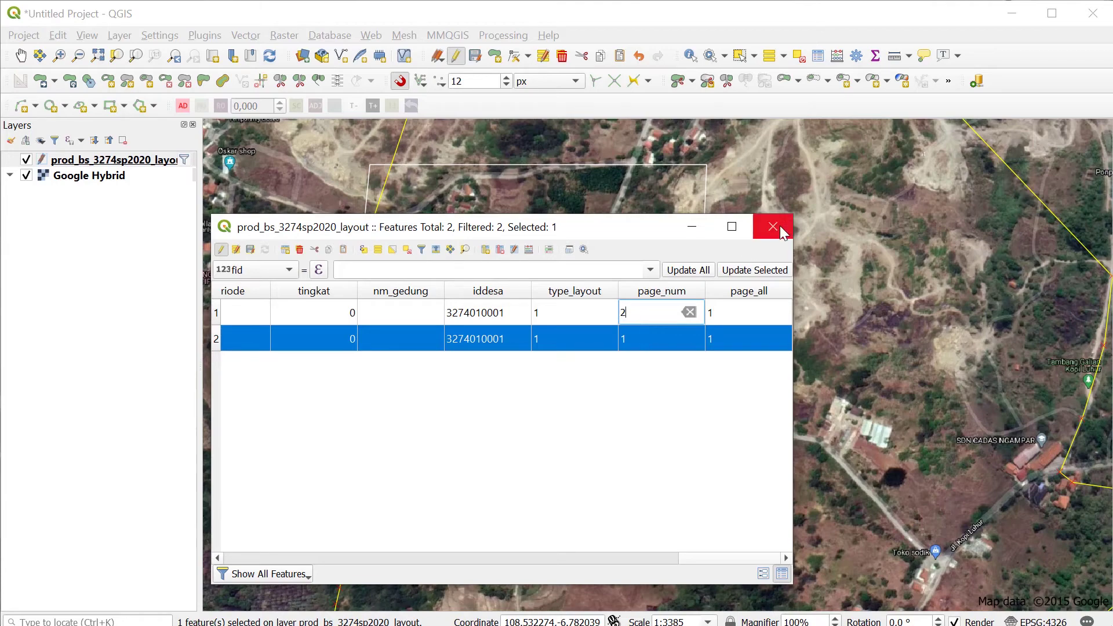
left_click(773, 227)
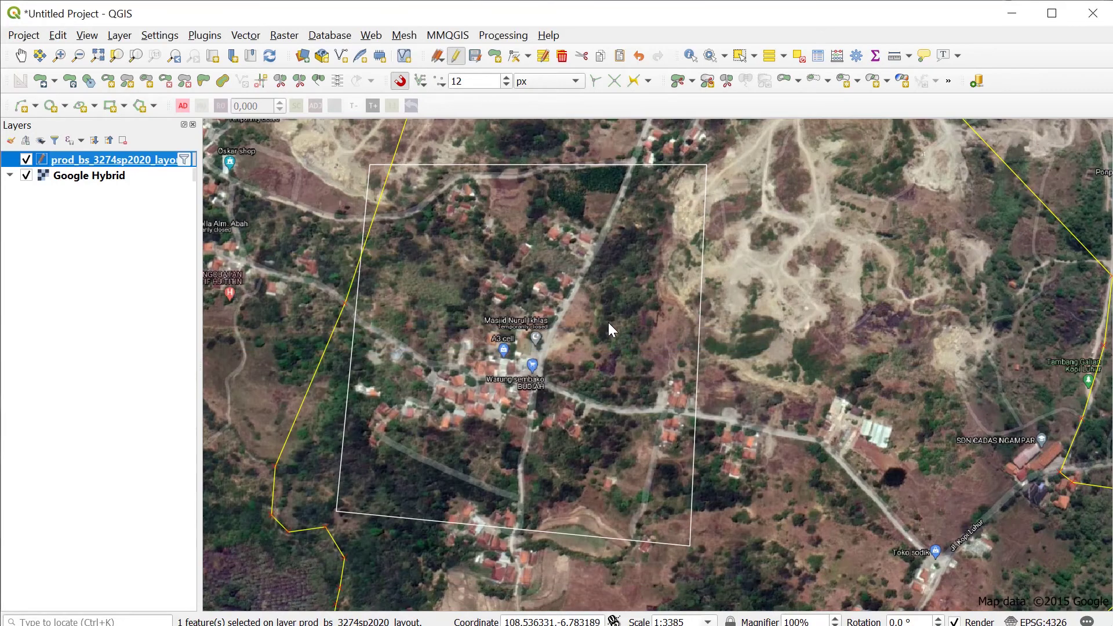
Turn off editing on the prod_bs_3274sp2020_layout layer and save the changes.
scroll(608, 323, "down", 2)
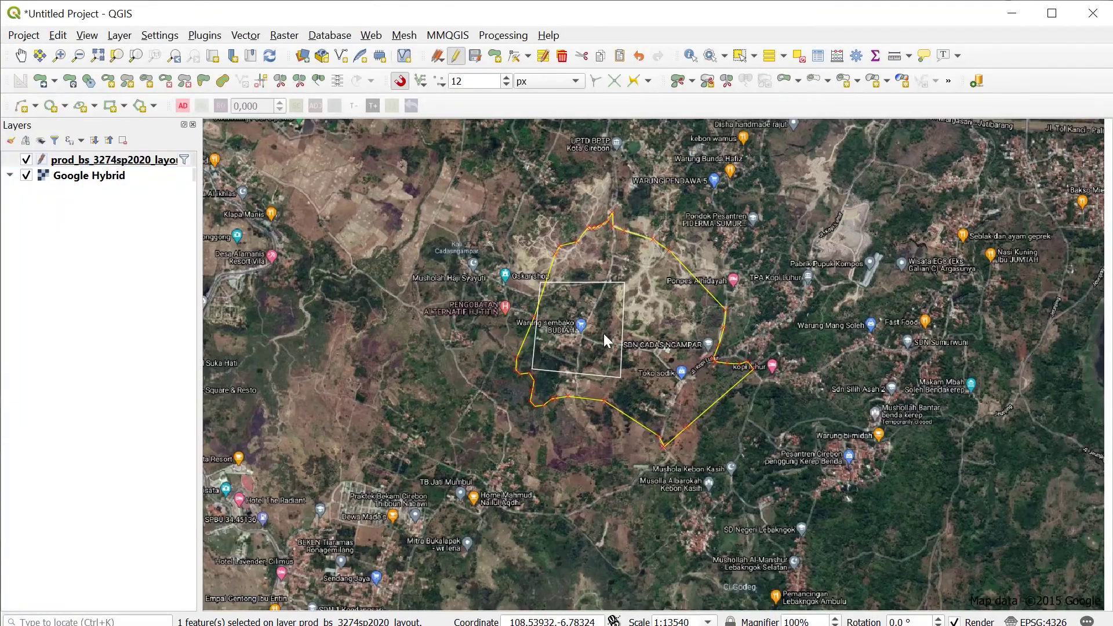
left_click_drag(604, 333, 471, 350)
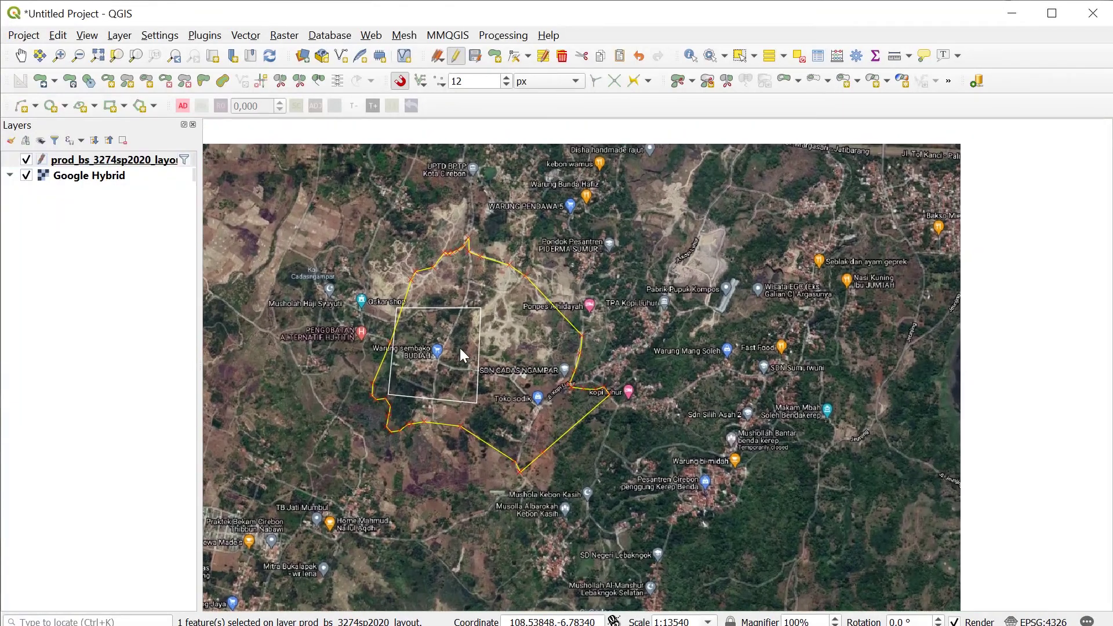
right_click(149, 164)
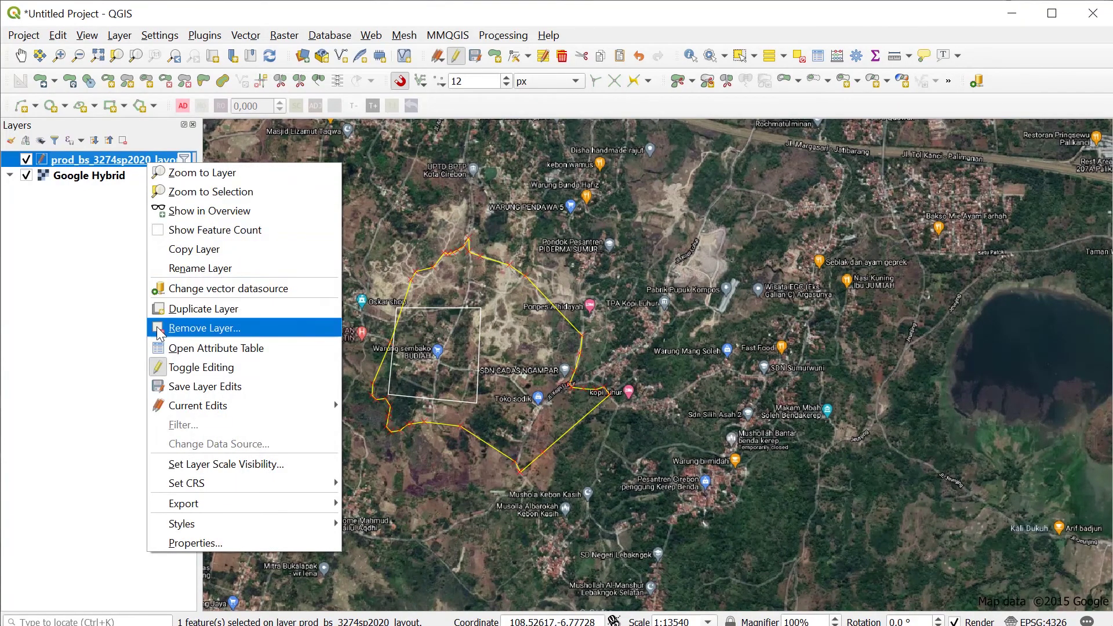
left_click(160, 367)
left_click(565, 339)
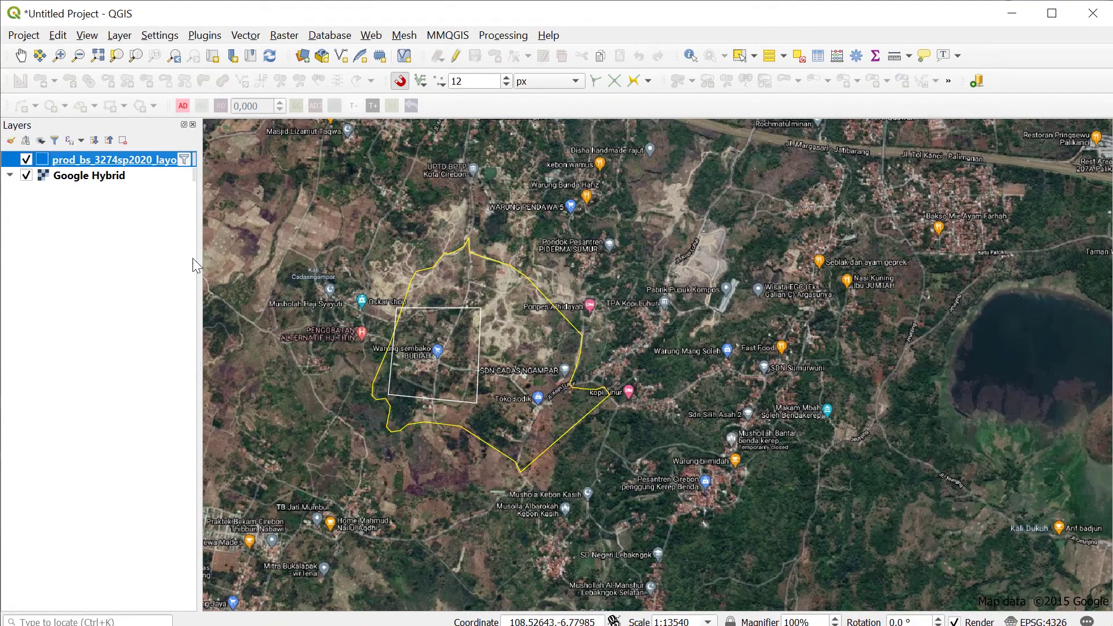
right_click(140, 167)
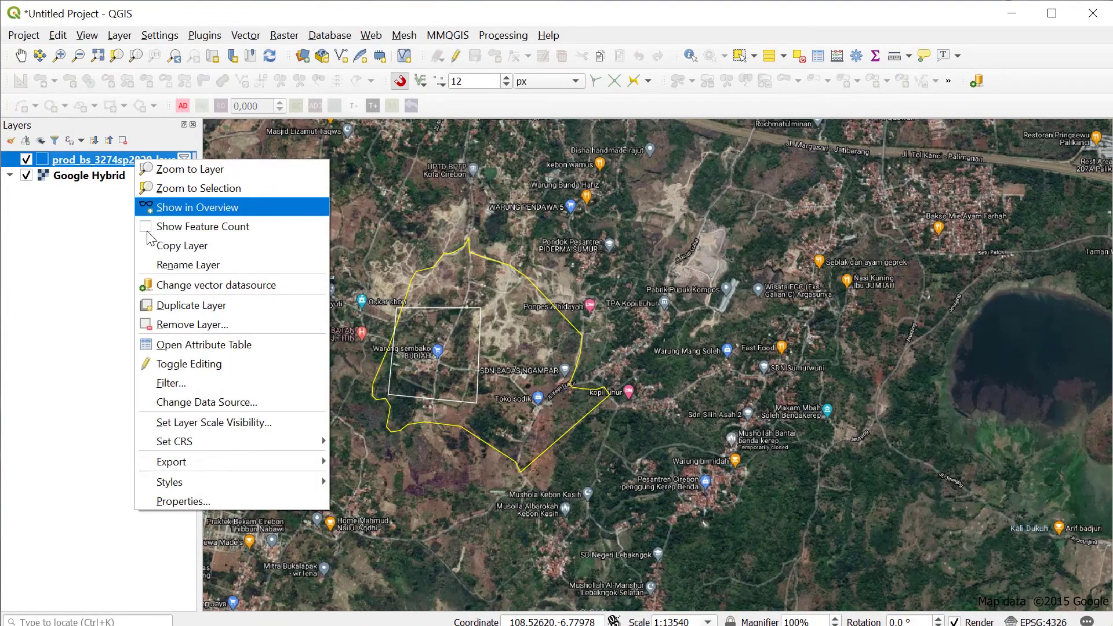
left_click(183, 385)
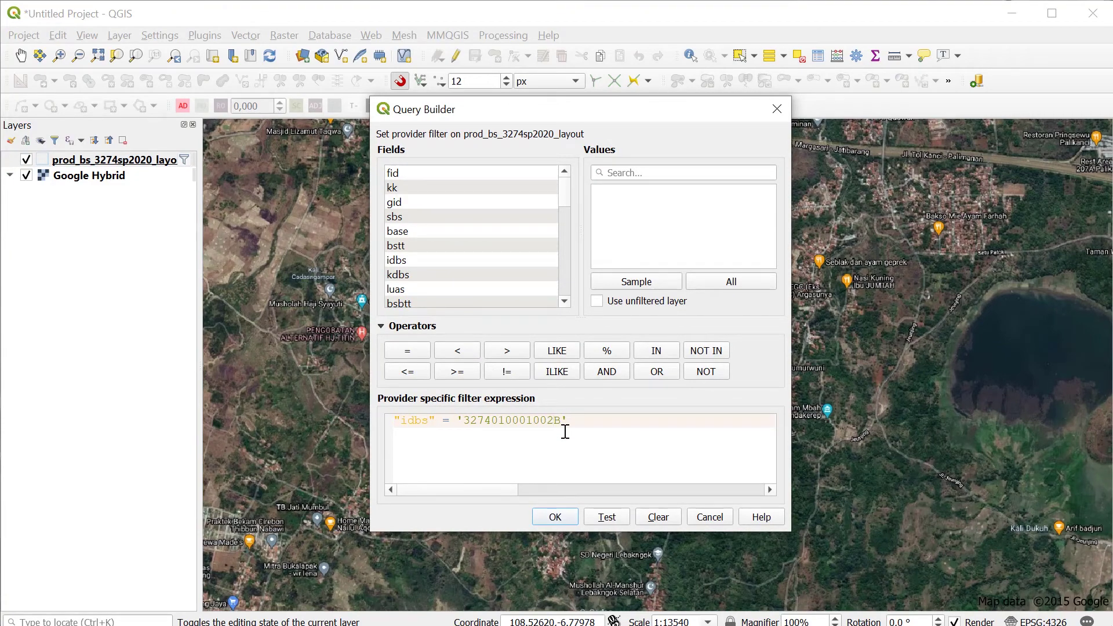
left_click(605, 516)
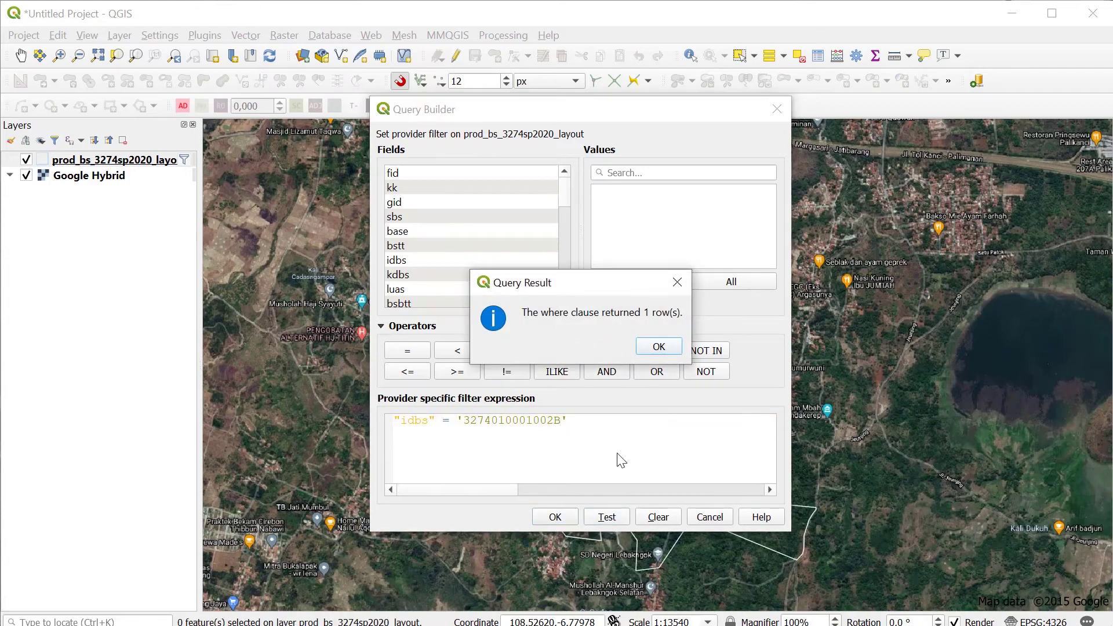
left_click(659, 348)
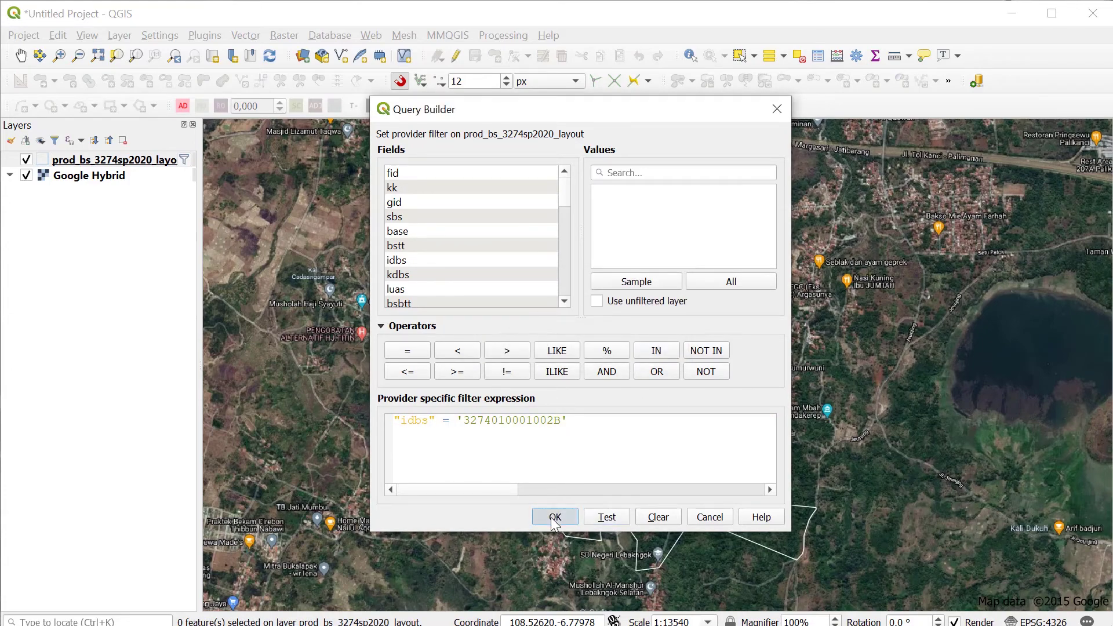
left_click(553, 515)
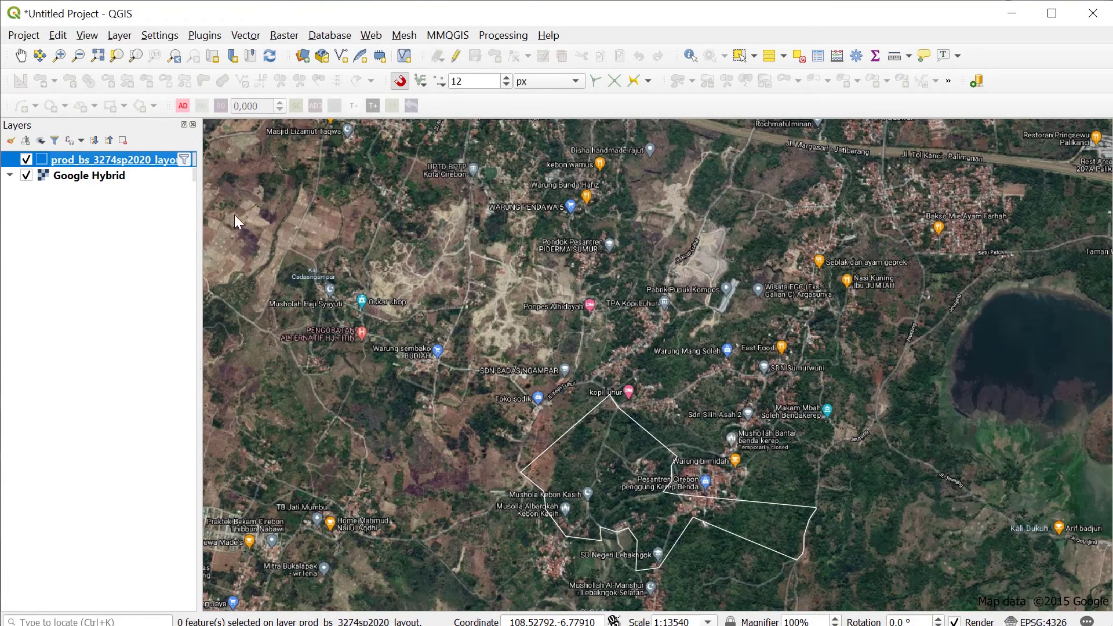
right_click(161, 158)
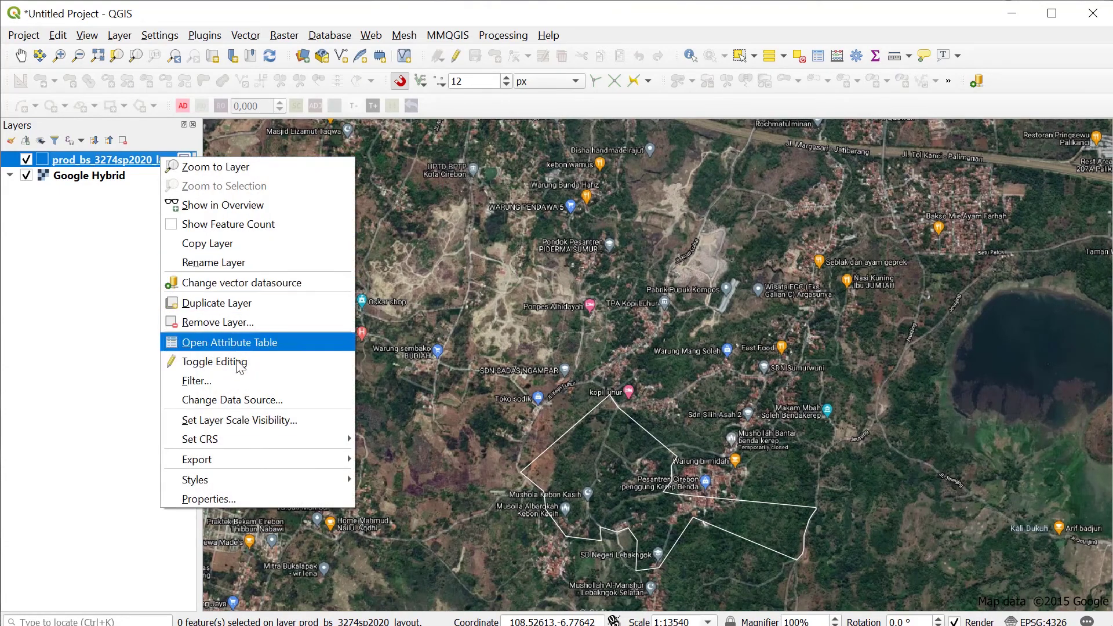
left_click(220, 167)
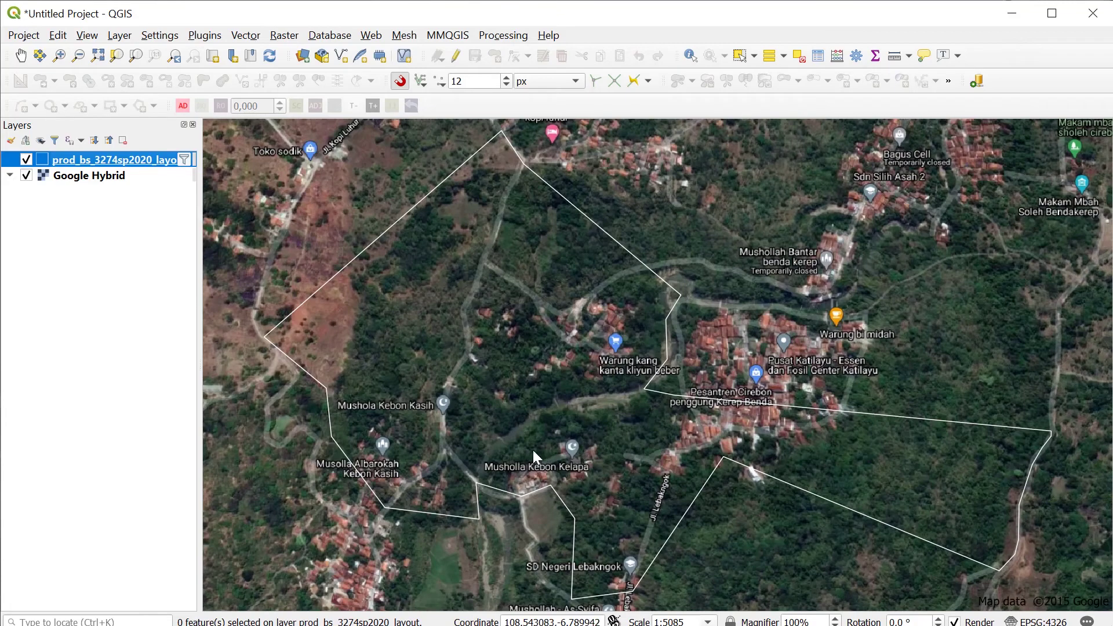
Enable editing in the filtered layer's attribute table and select the block's record.
right_click(122, 155)
left_click(175, 347)
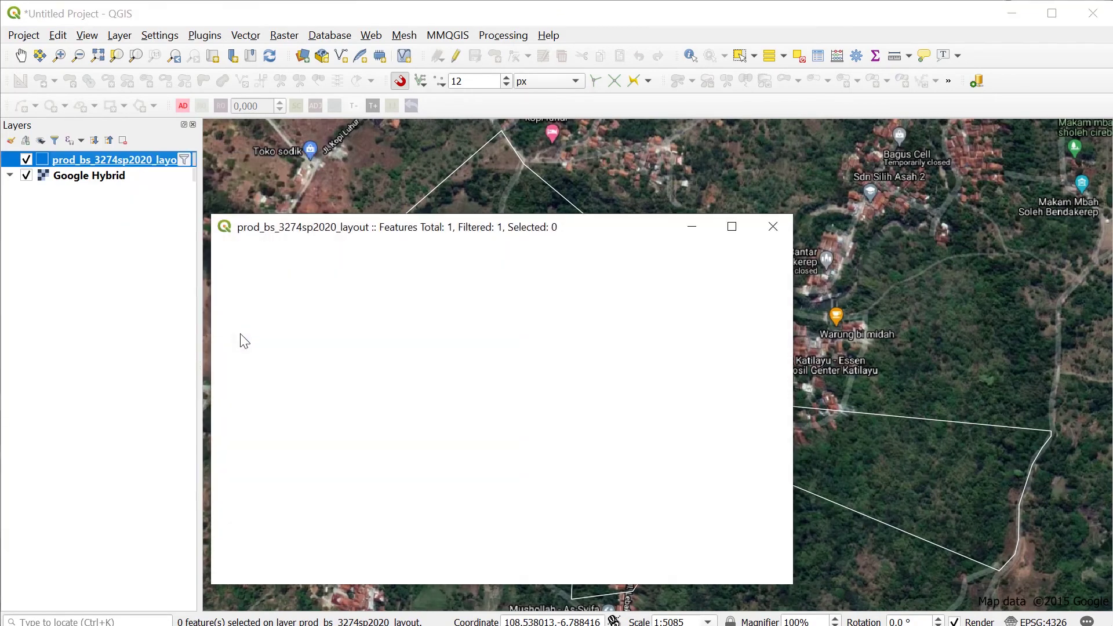
left_click(221, 249)
left_click_drag(559, 227, 429, 140)
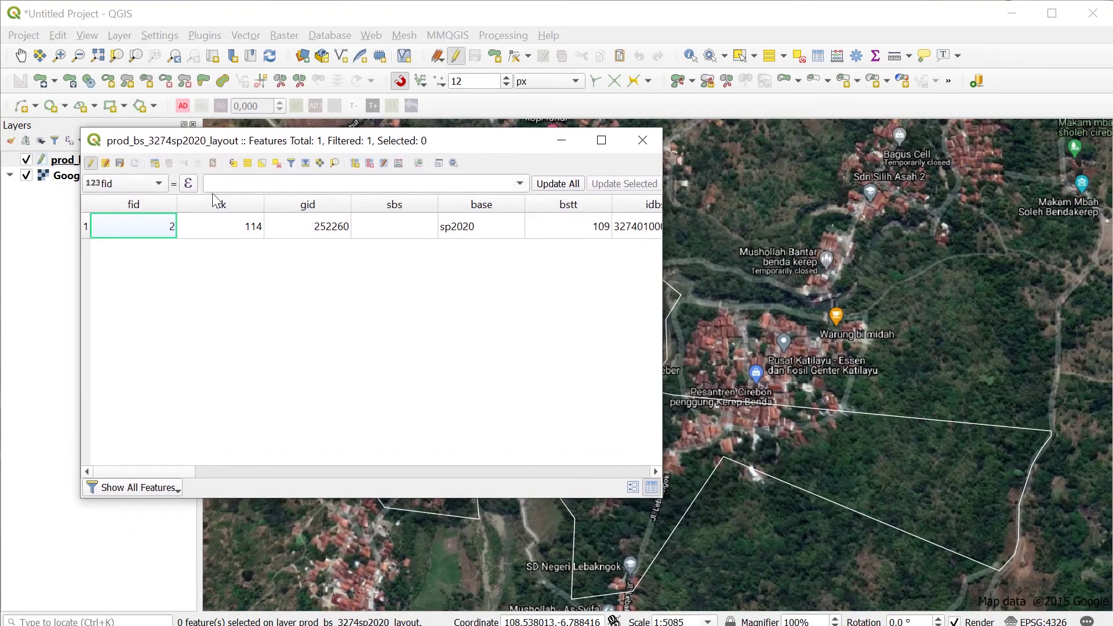
left_click(85, 227)
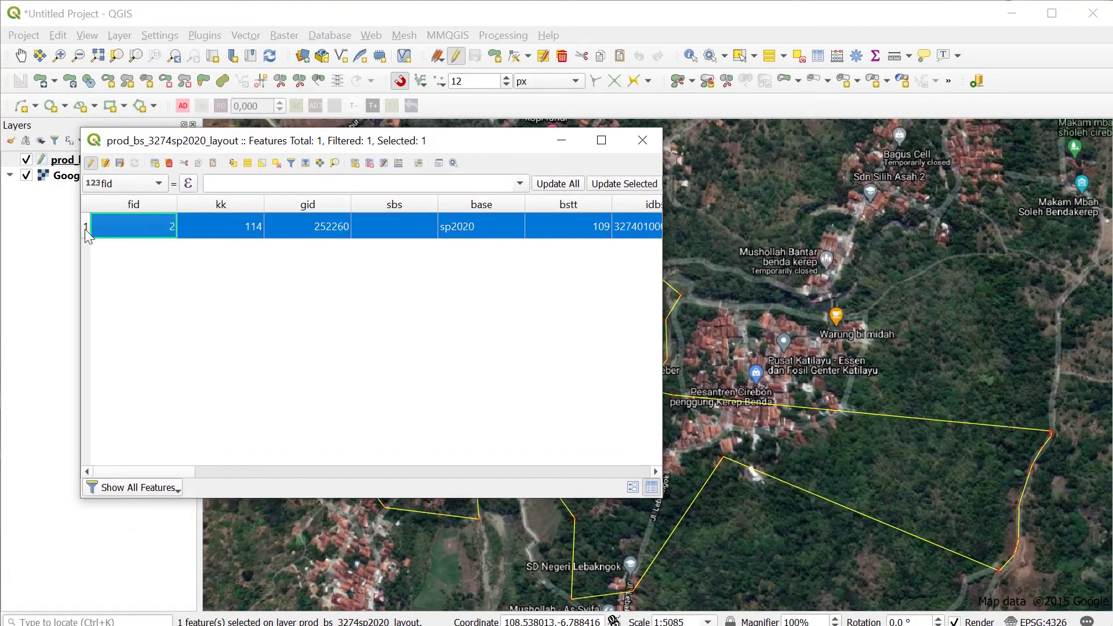
Duplicate the selected block feature and digitize the copy as a five-cornered polygon around the settlement near Warung kang kanta kliyun beber.
right_click(119, 230)
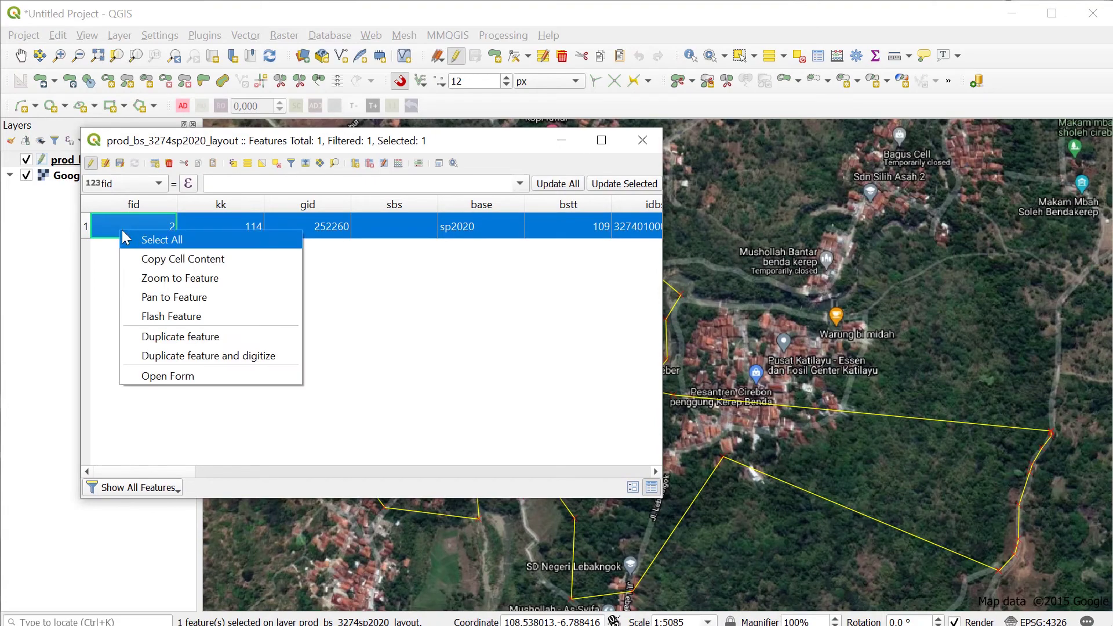
left_click(202, 355)
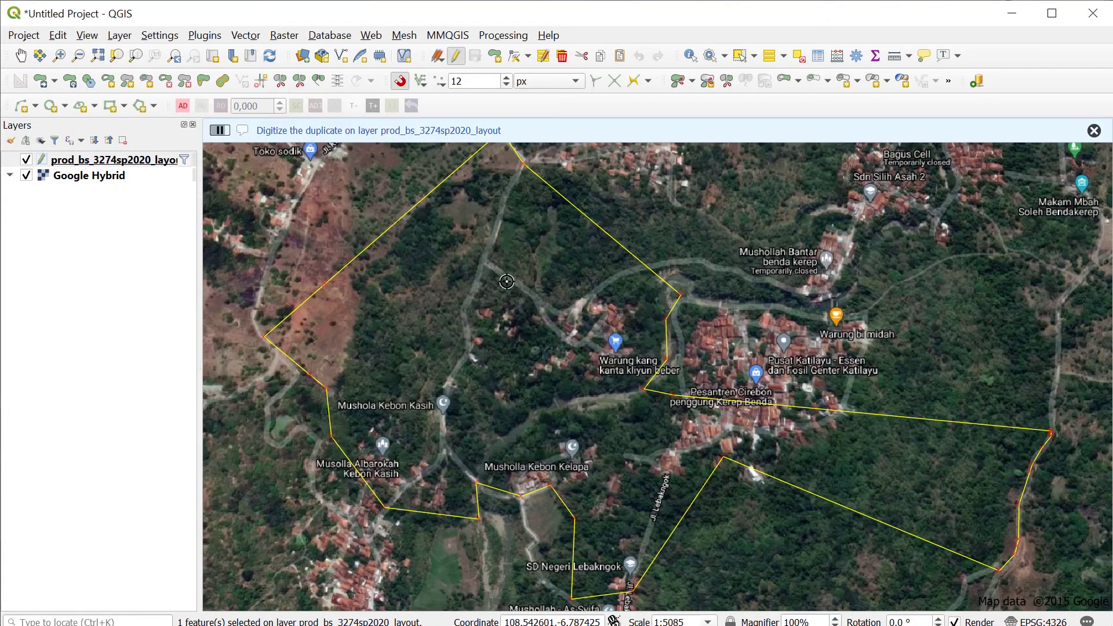
left_click(485, 273)
left_click(661, 272)
left_click(654, 394)
right_click(467, 387)
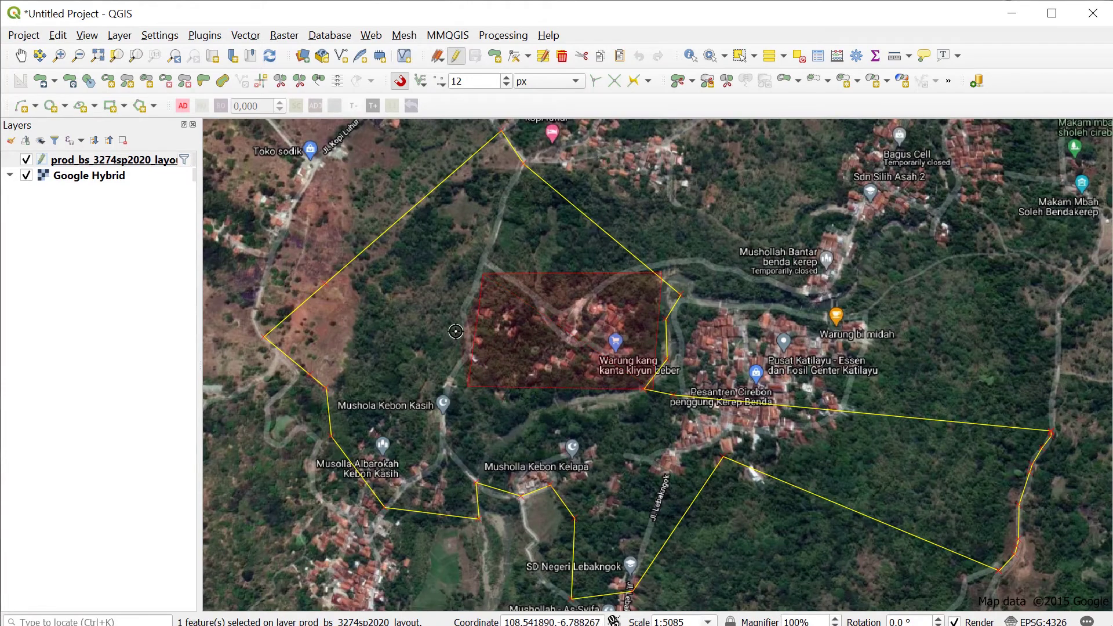
right_click(452, 311)
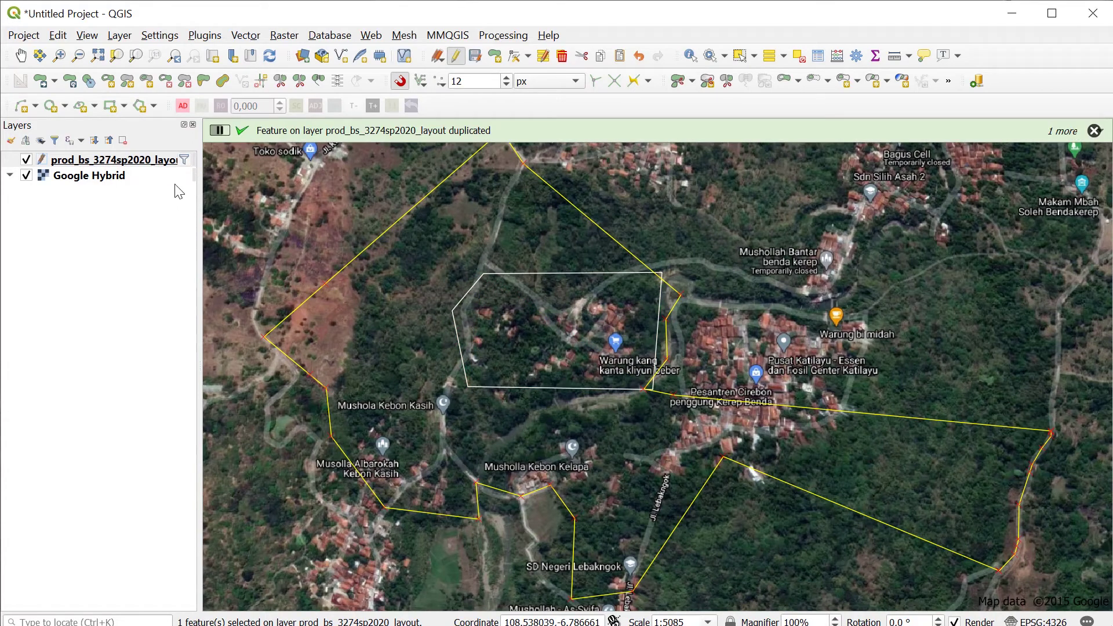
Set page_num to 2 for the duplicated feature in the layer's attribute table.
right_click(145, 164)
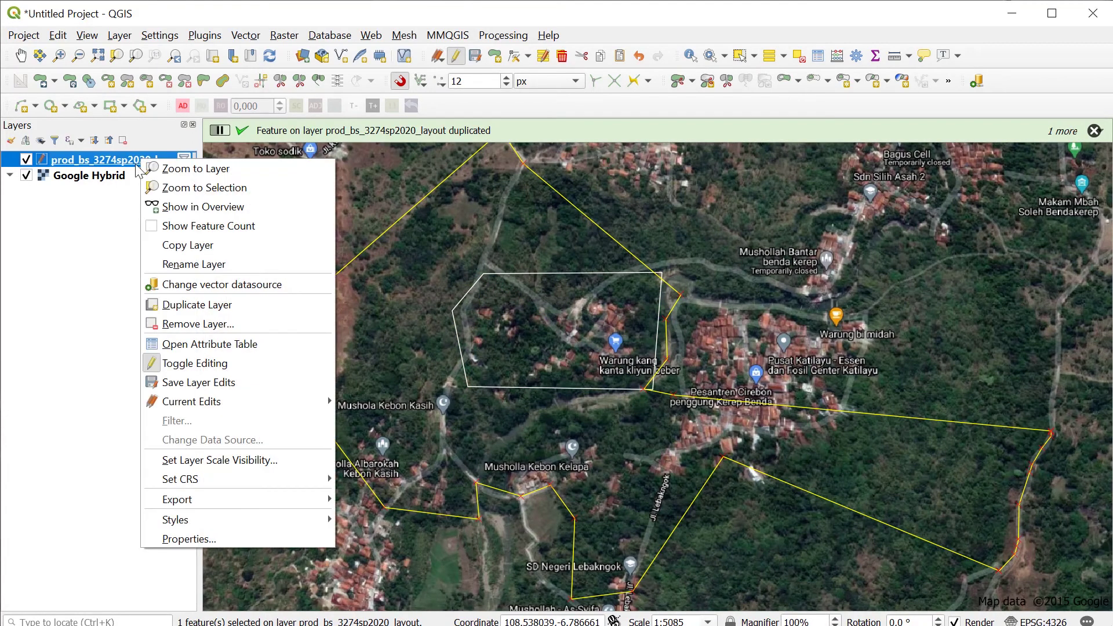
left_click(206, 344)
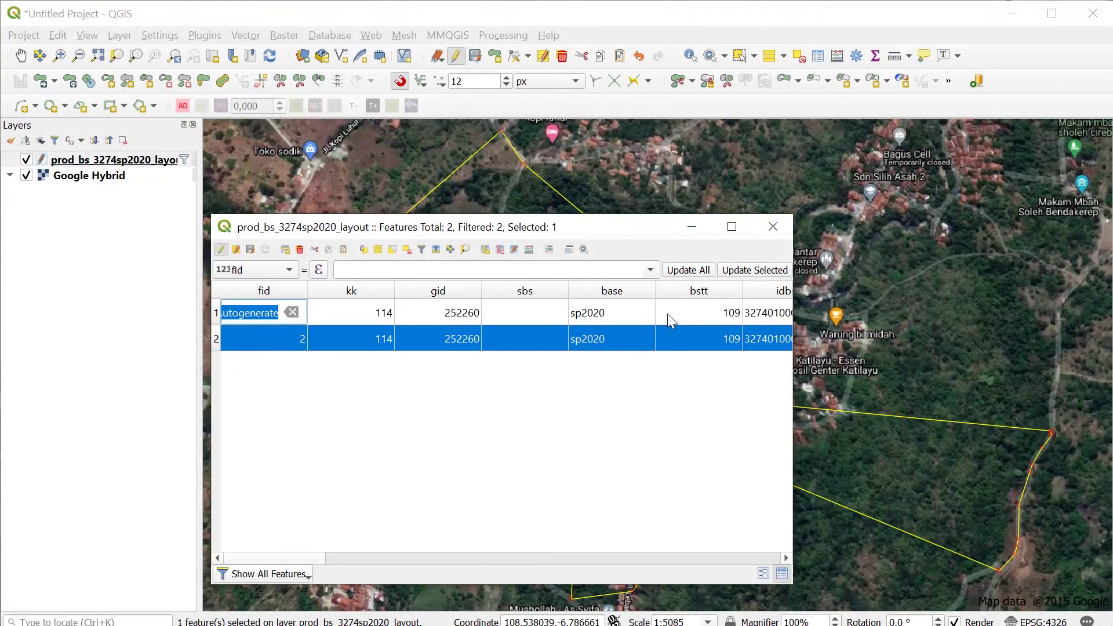
double_click(733, 317)
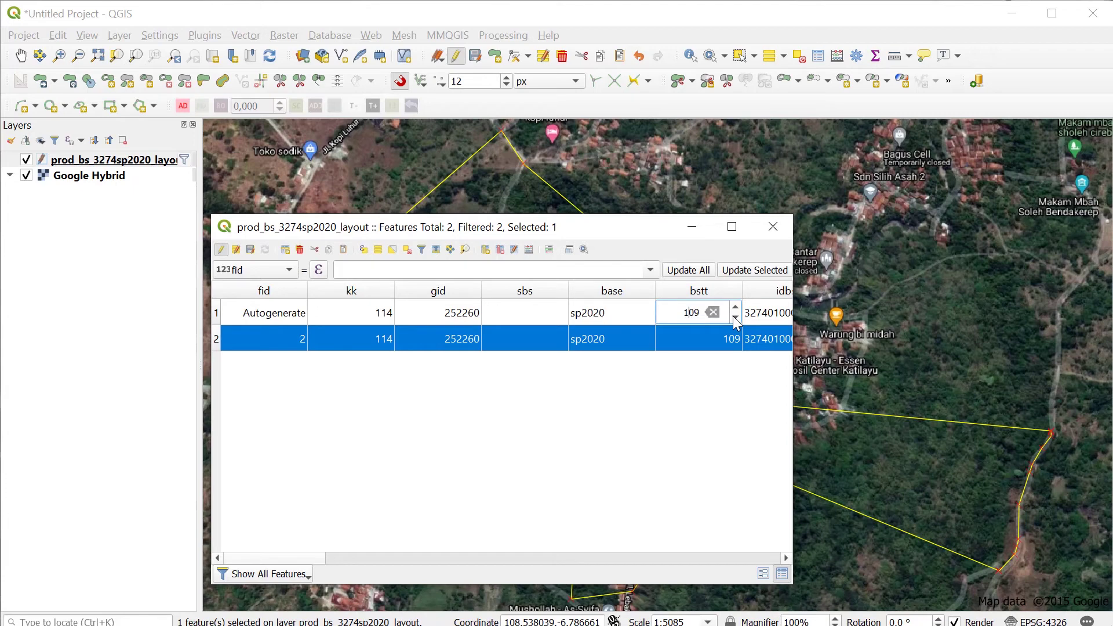
left_click_drag(306, 560, 794, 536)
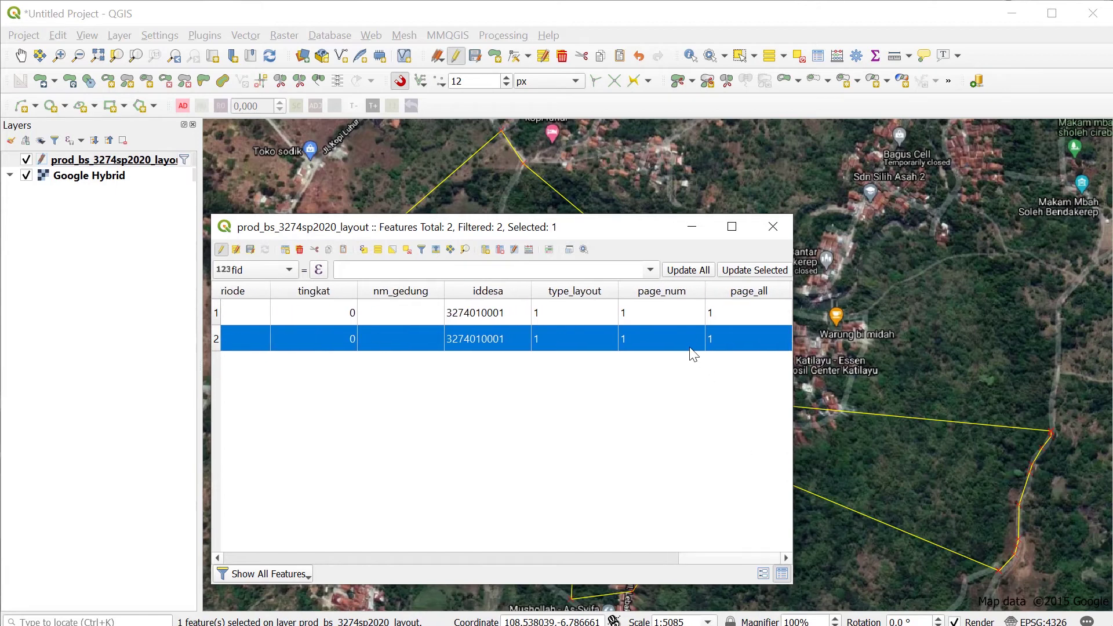
double_click(653, 314)
type("2")
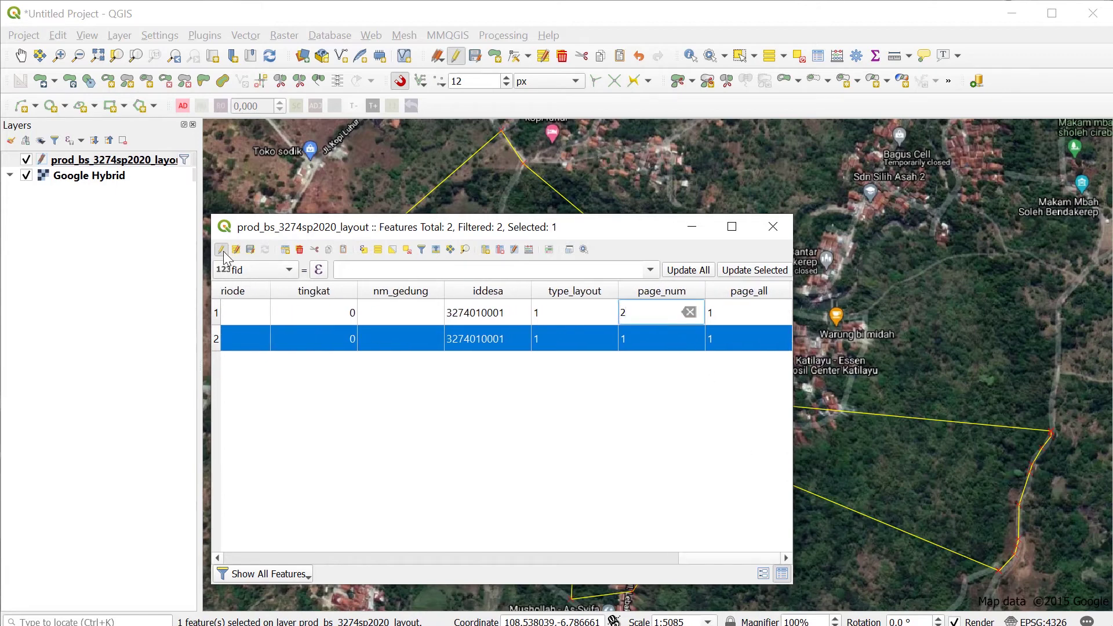
Stop editing the layer, save the changes, and close the attribute table.
left_click(221, 249)
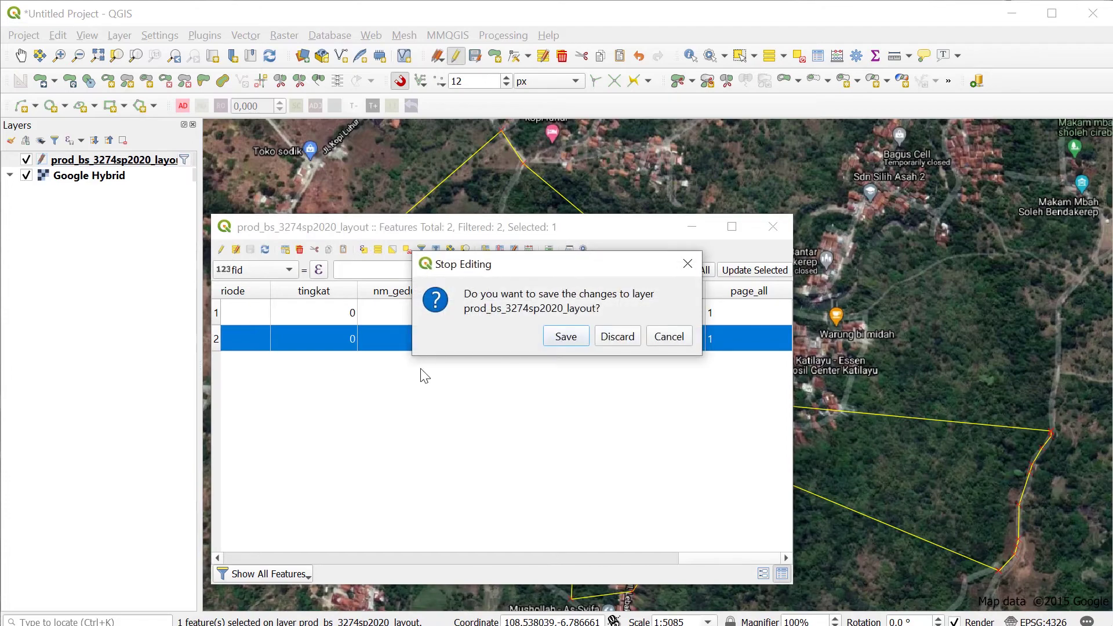
left_click(576, 339)
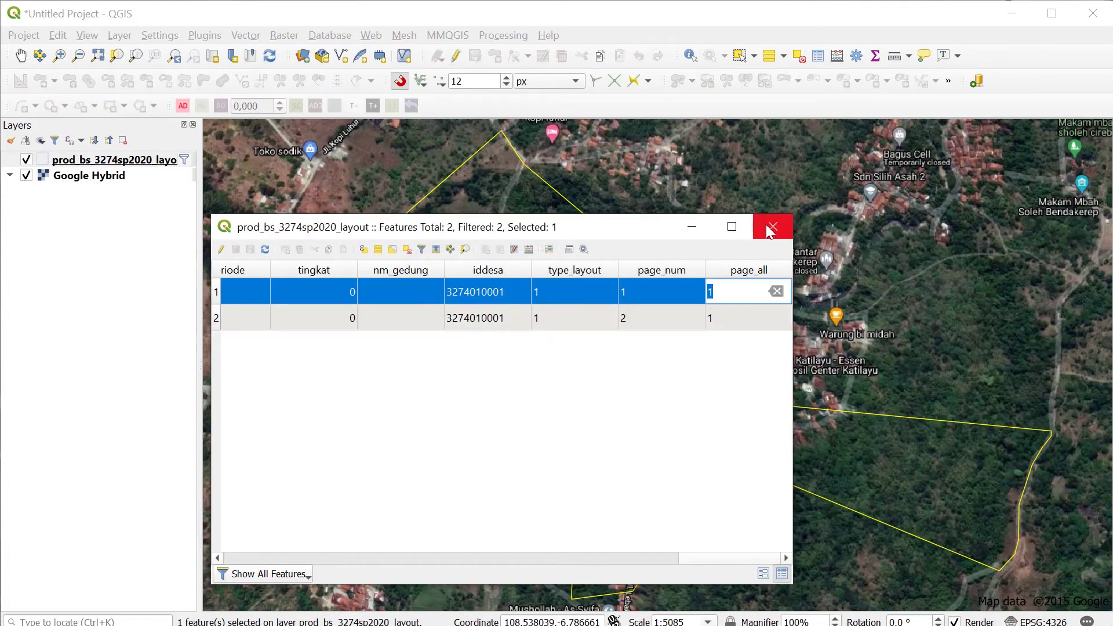
left_click(771, 227)
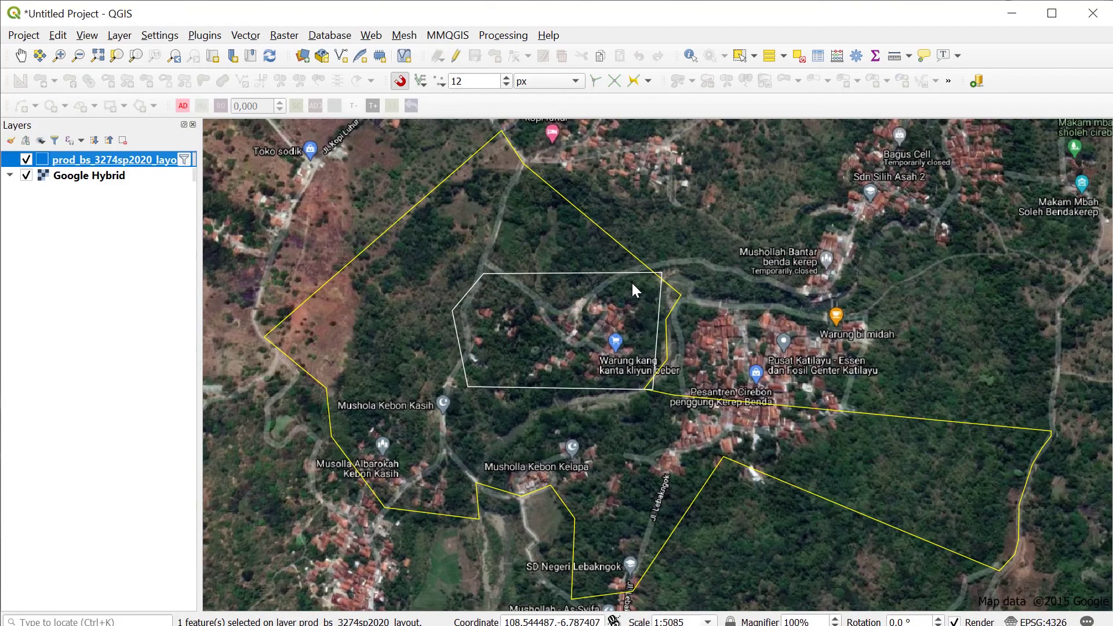
Clear the idbs filter expression from the prod_bs_3274sp2020_layout layer.
scroll(631, 281, "down", 1)
left_click_drag(546, 311, 683, 397)
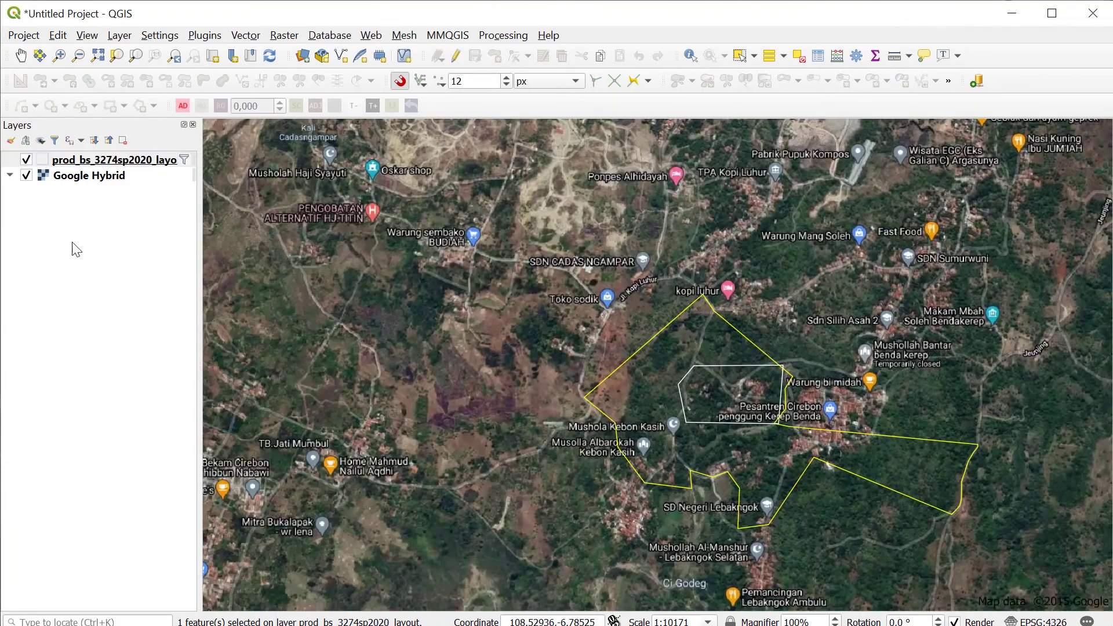
right_click(80, 161)
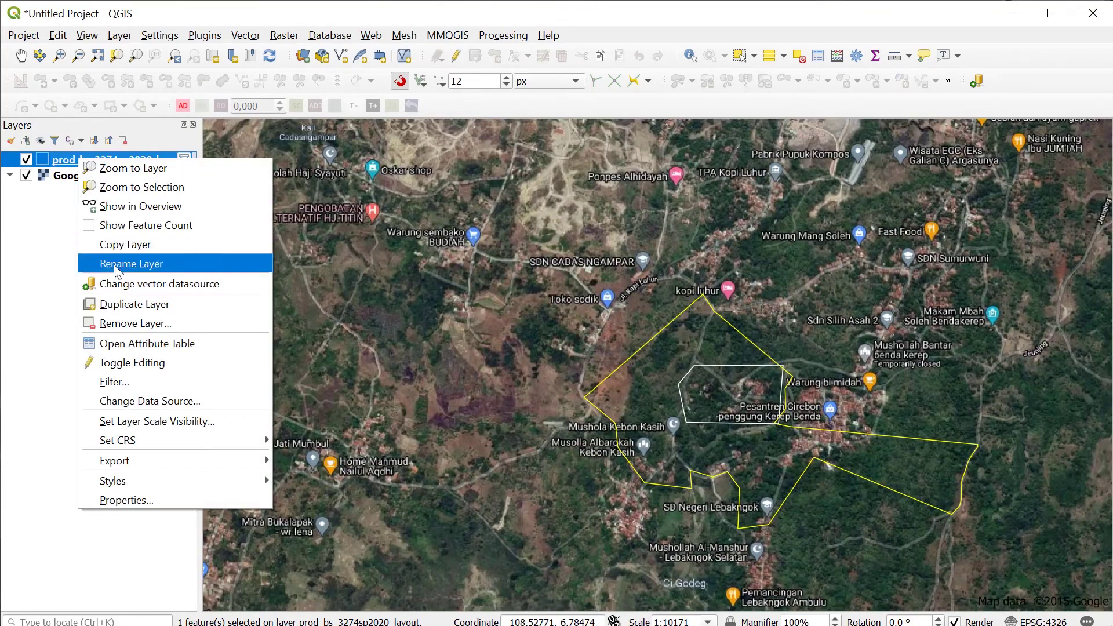
left_click(125, 382)
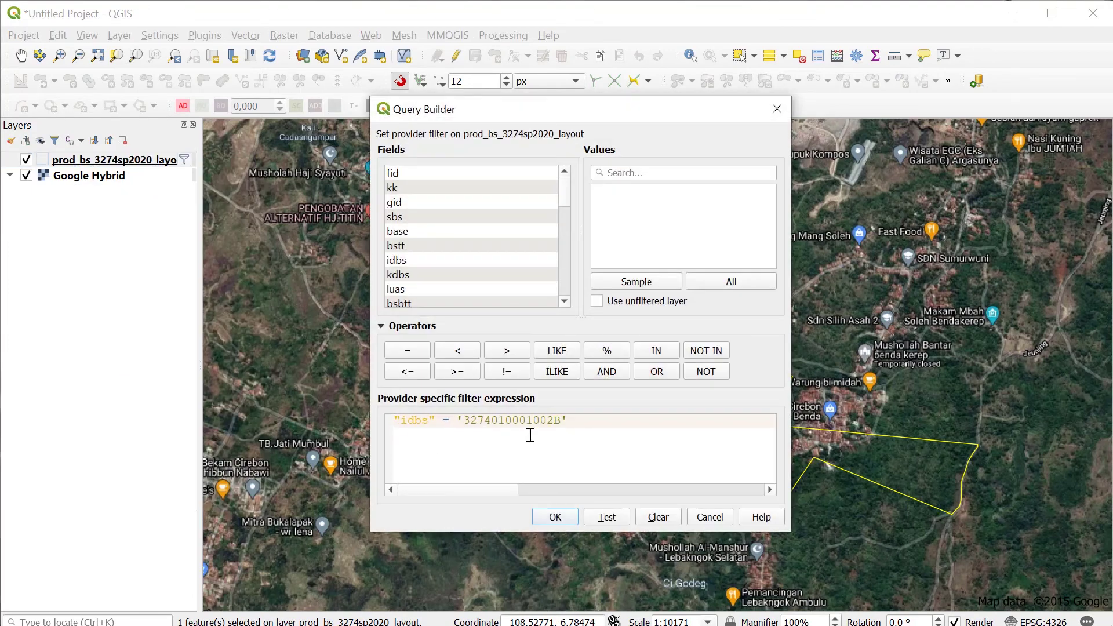
left_click(658, 516)
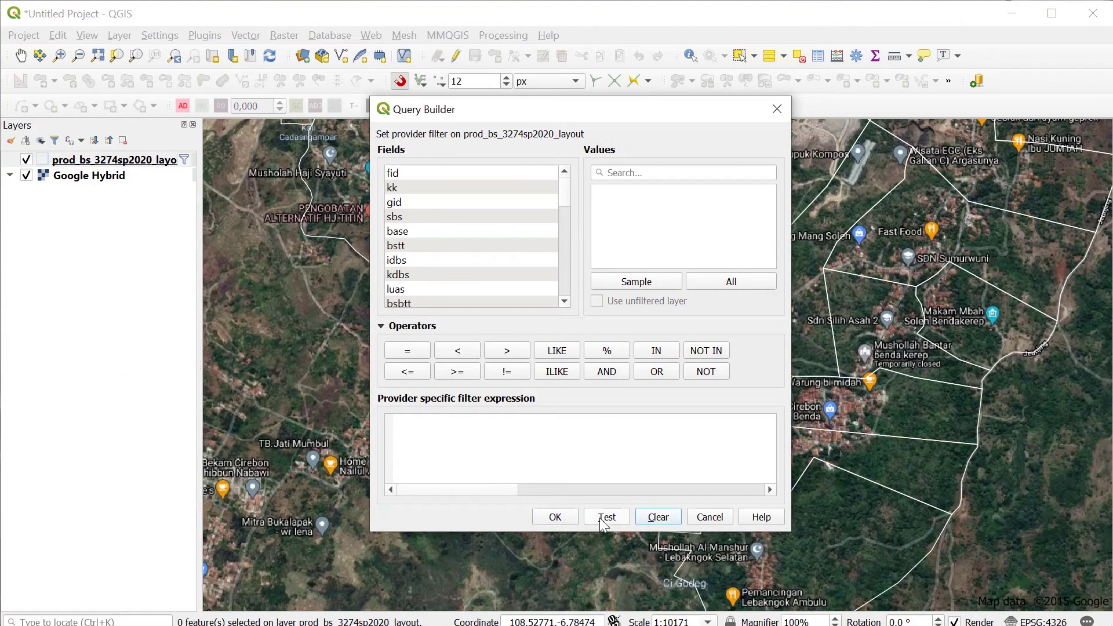
left_click(561, 516)
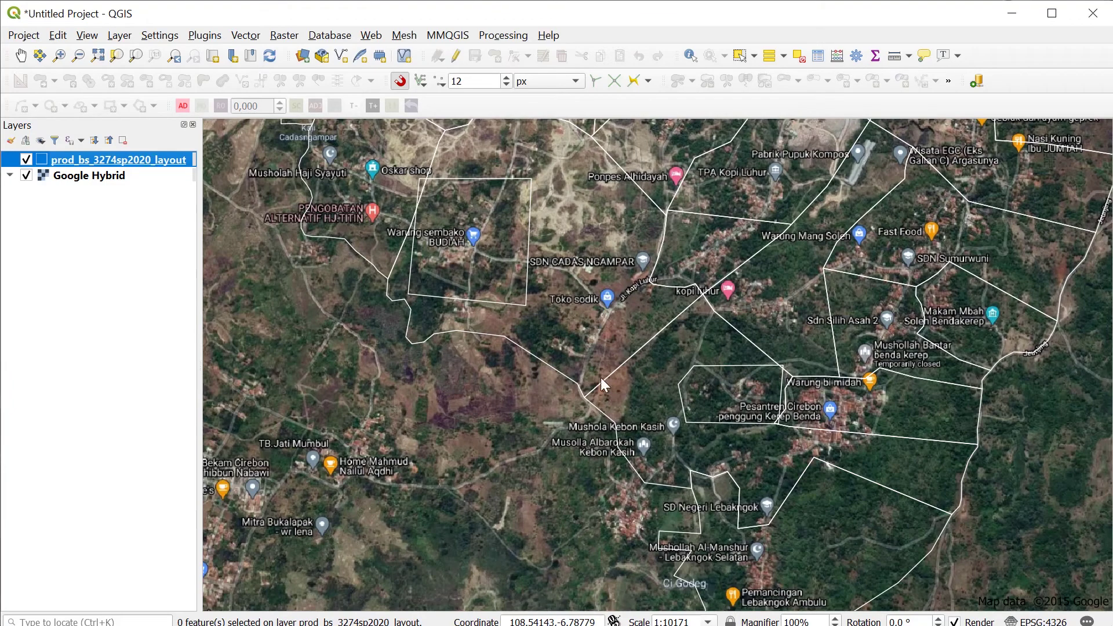
Open the unfiltered layer's attribute table at the page columns and enable editing.
right_click(157, 161)
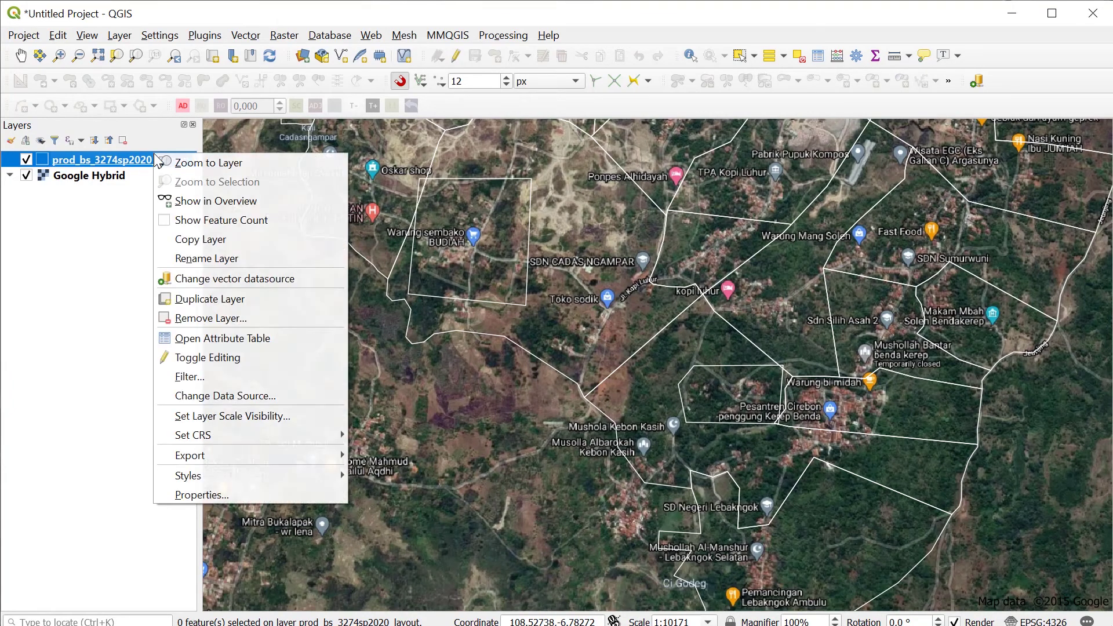
left_click(207, 338)
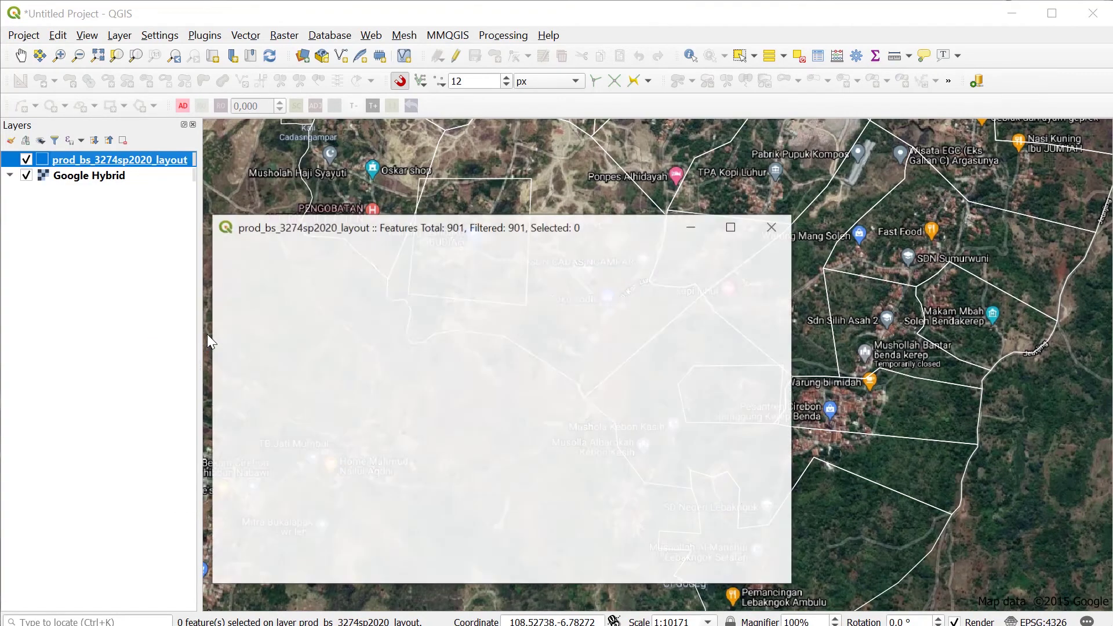
left_click_drag(302, 558, 741, 524)
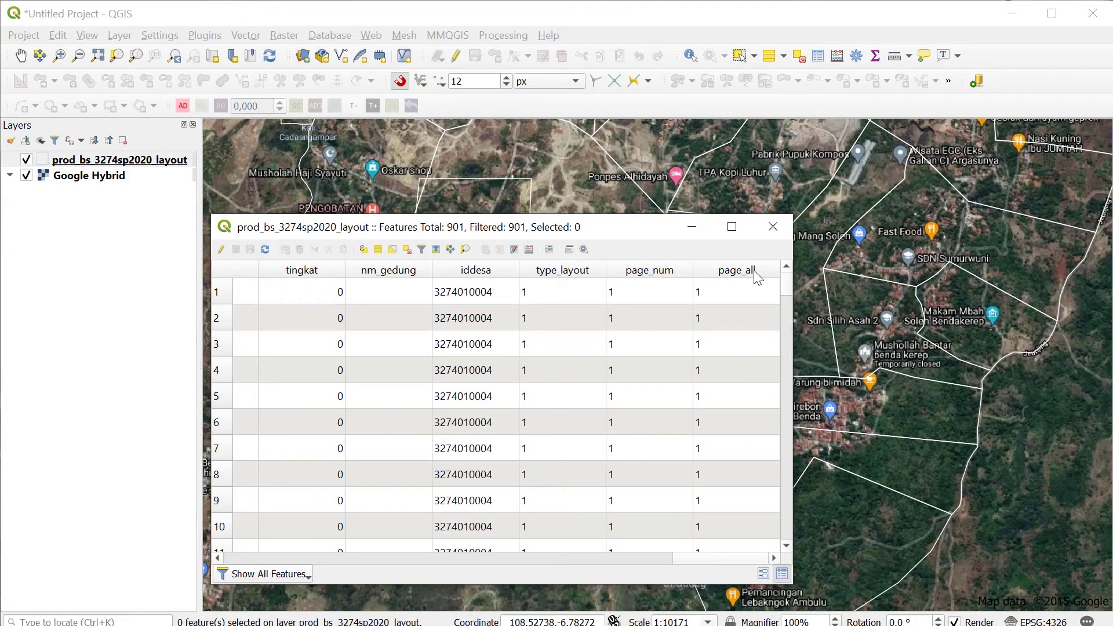
left_click(222, 249)
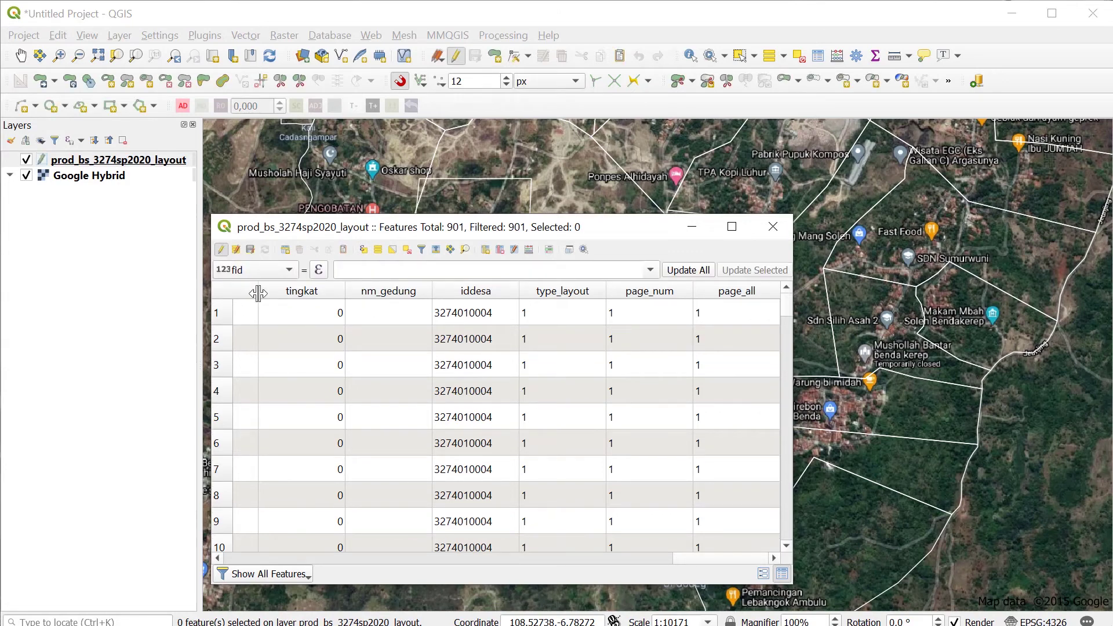
Update type_layout for all features using the recent expression if( "page_num" >1,2, "type_layout" ).
left_click(284, 268)
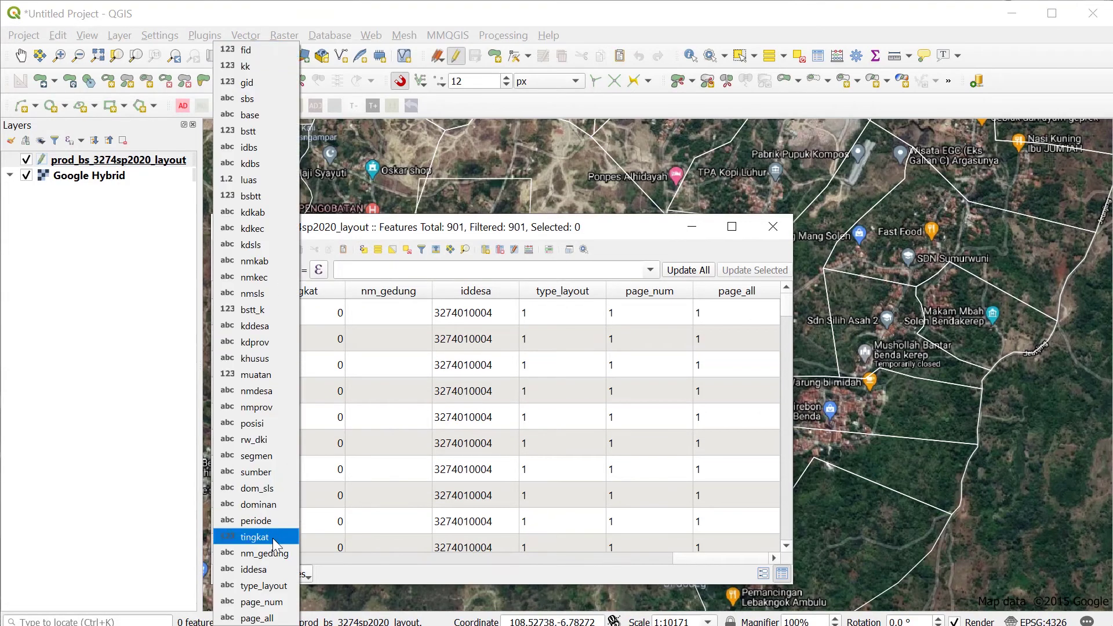
left_click(276, 585)
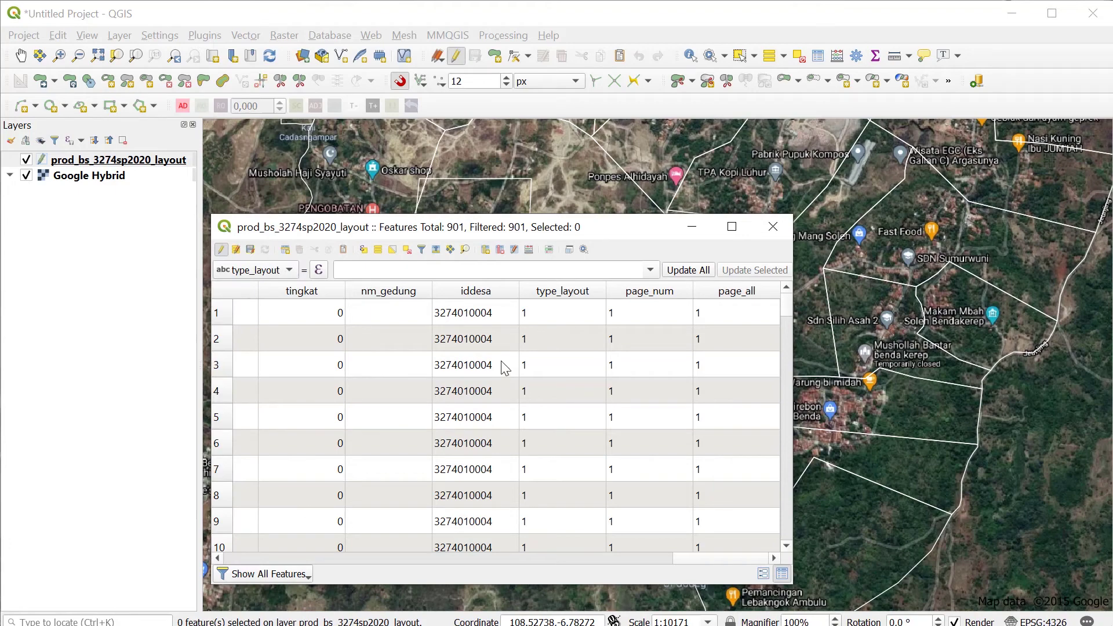
left_click(333, 272)
left_click(320, 270)
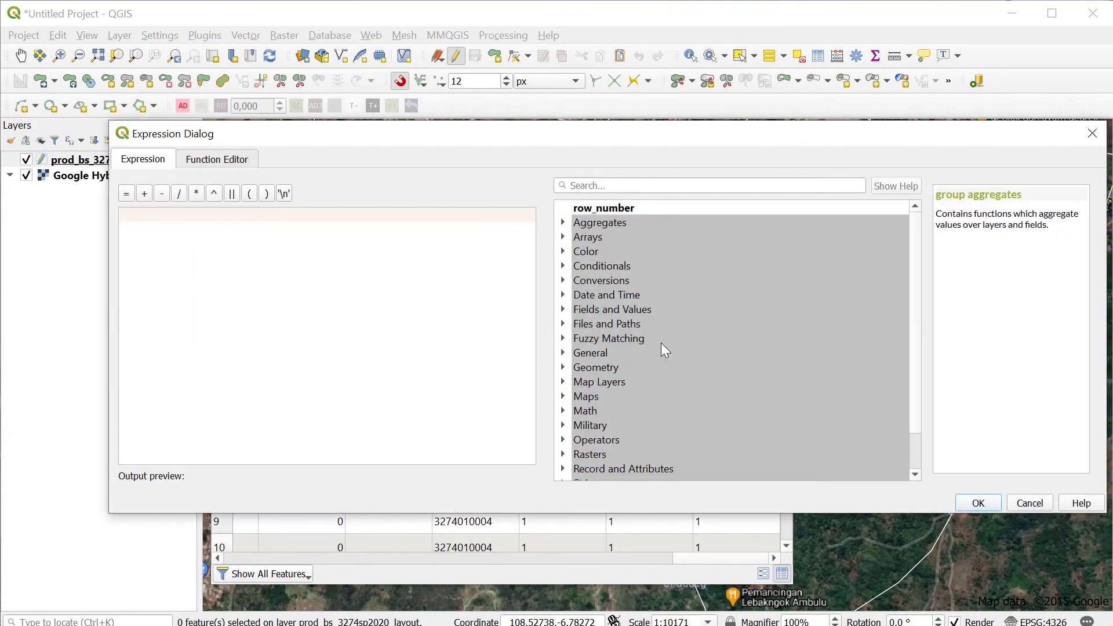
scroll(660, 354, "down", 1)
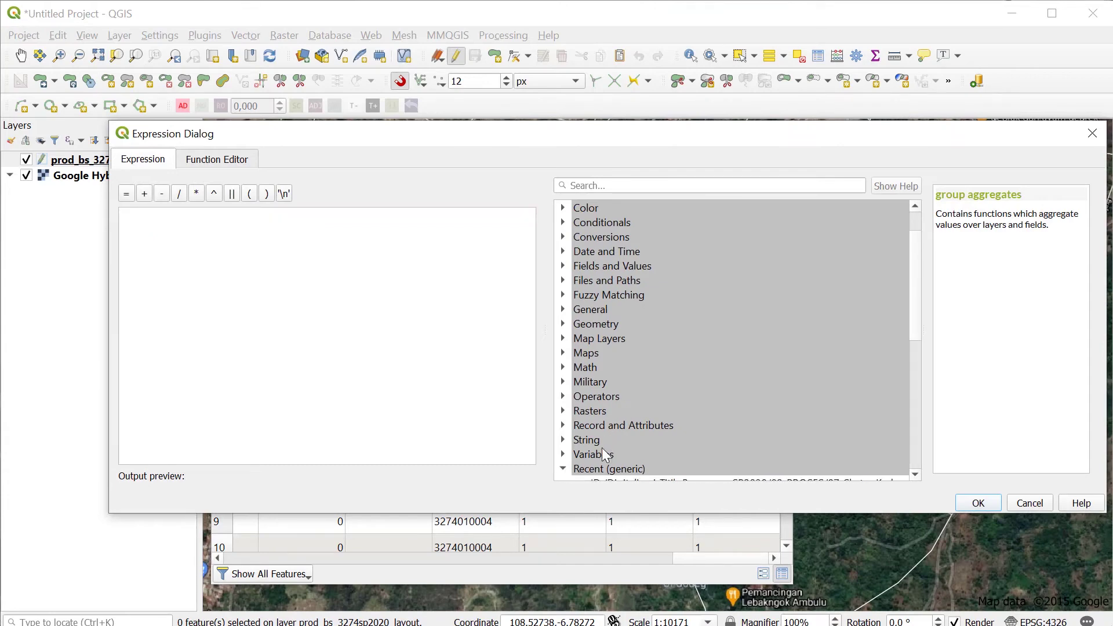
left_click(561, 469)
scroll(746, 288, "down", 4)
scroll(750, 273, "down", 3)
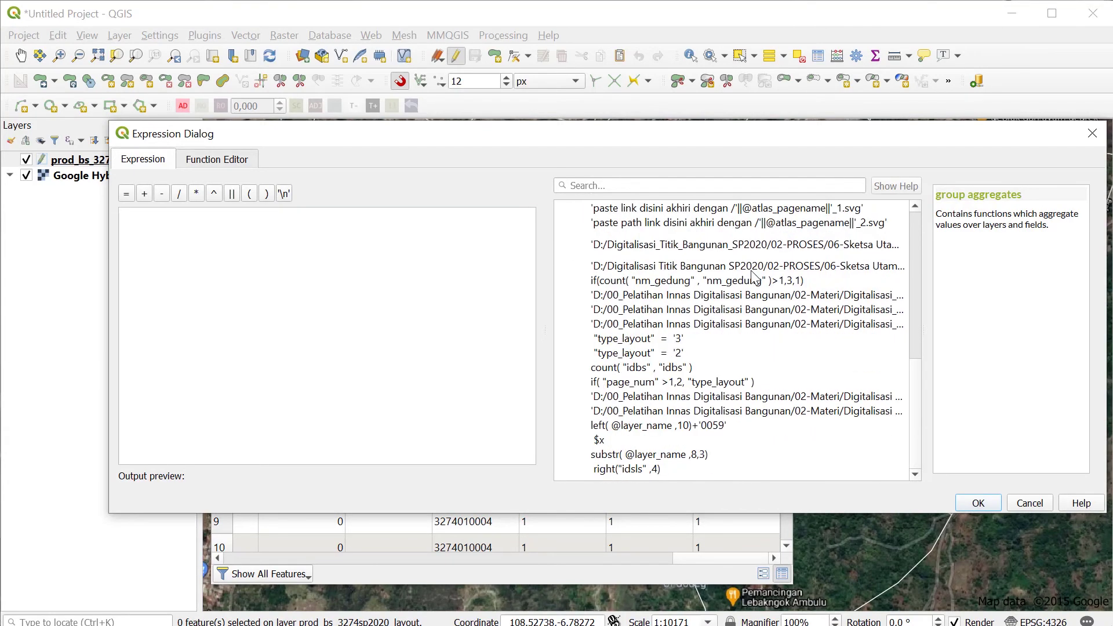
left_click(724, 381)
double_click(723, 381)
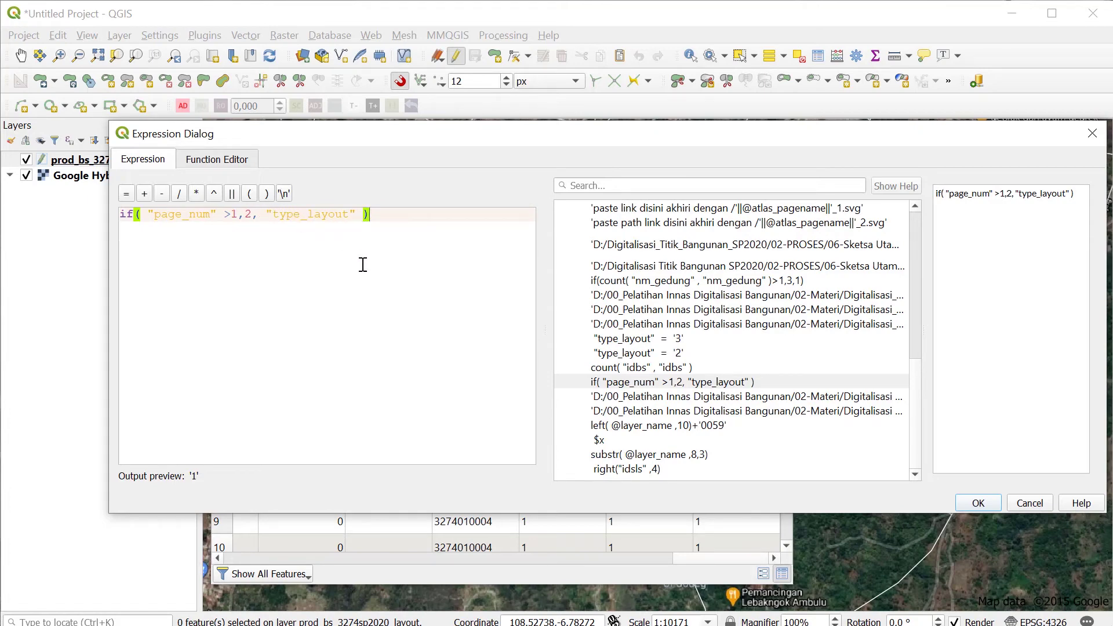
left_click(982, 503)
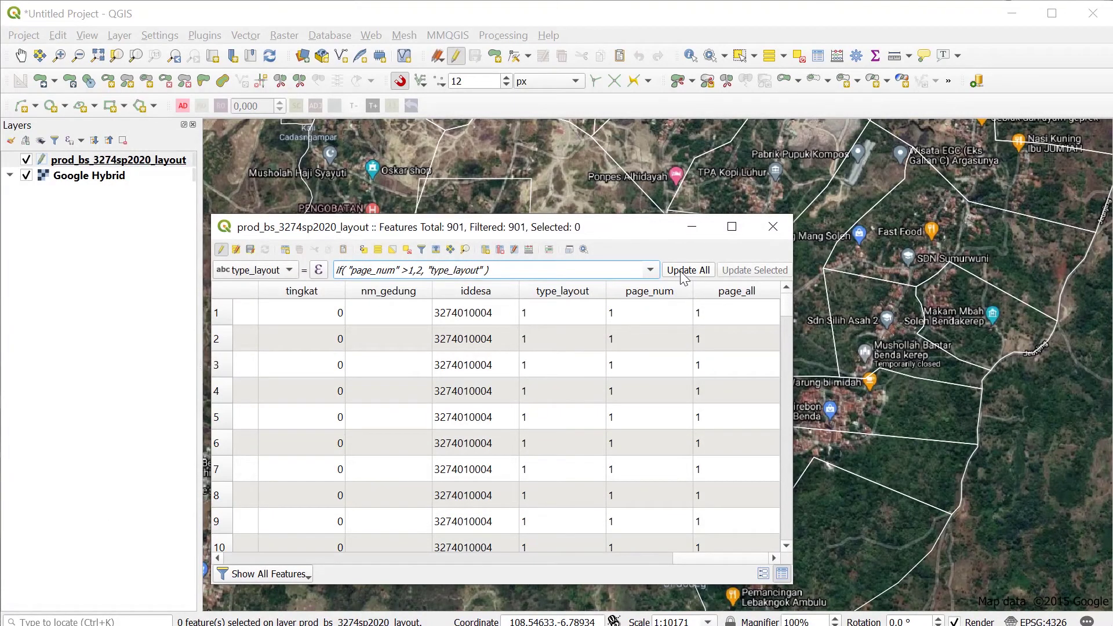
left_click(685, 270)
Sort the attribute table by type_layout in descending order and review the type_layout and page_num values.
left_click(592, 296)
left_click(591, 293)
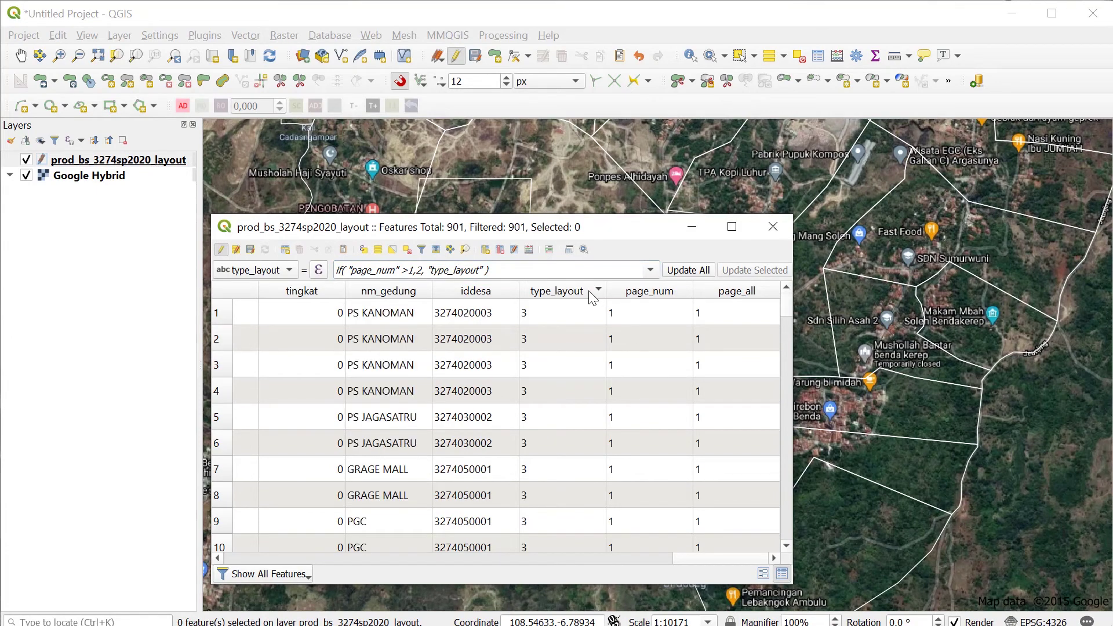
scroll(566, 313, "down", 10)
scroll(566, 327, "up", 5)
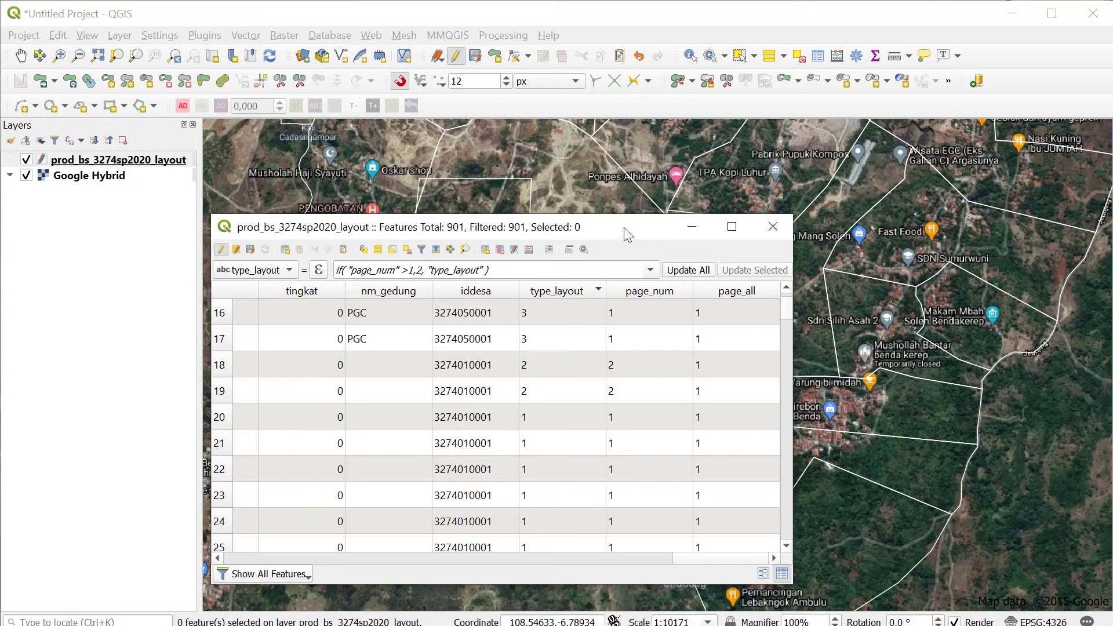
Update page_all for all features using the recent expression count( "idbs" , "idbs" ) in place of the previous one.
left_click(289, 271)
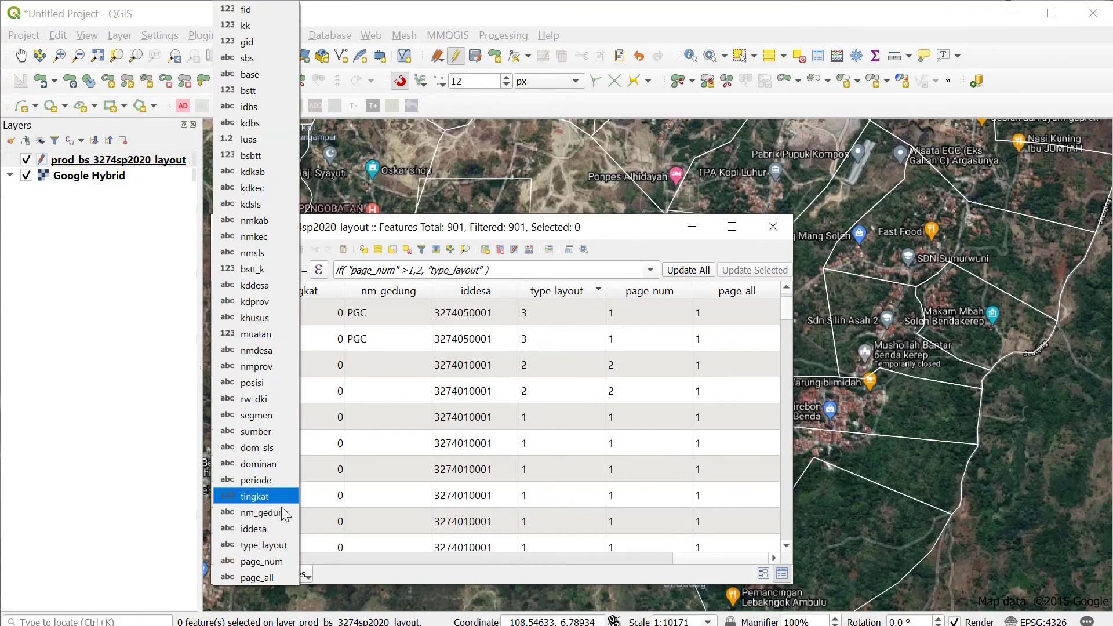
left_click(268, 577)
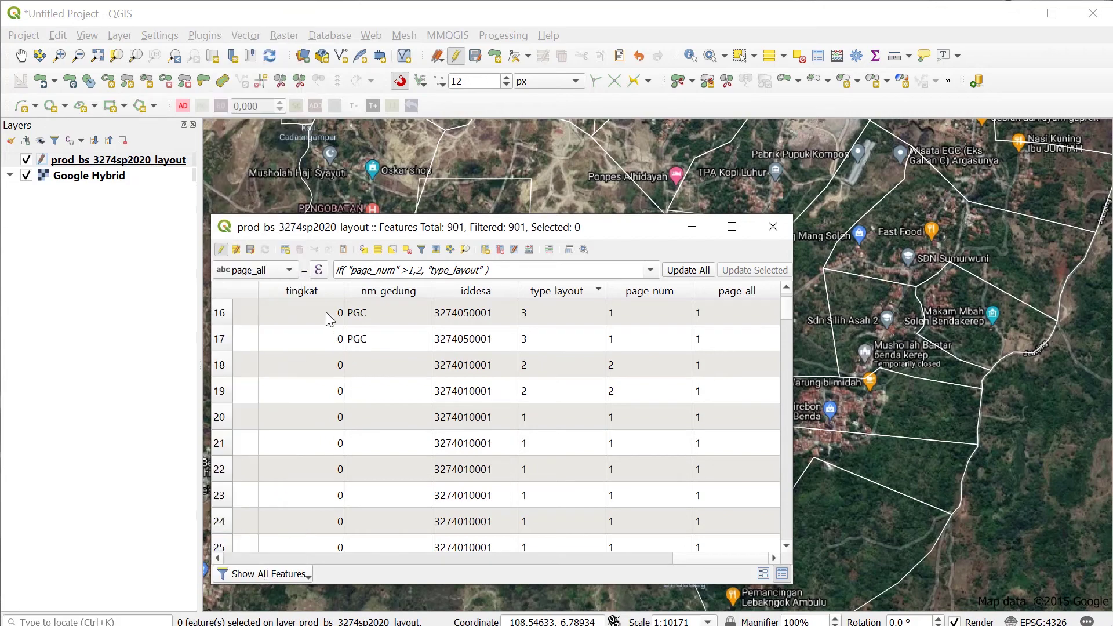
left_click(319, 270)
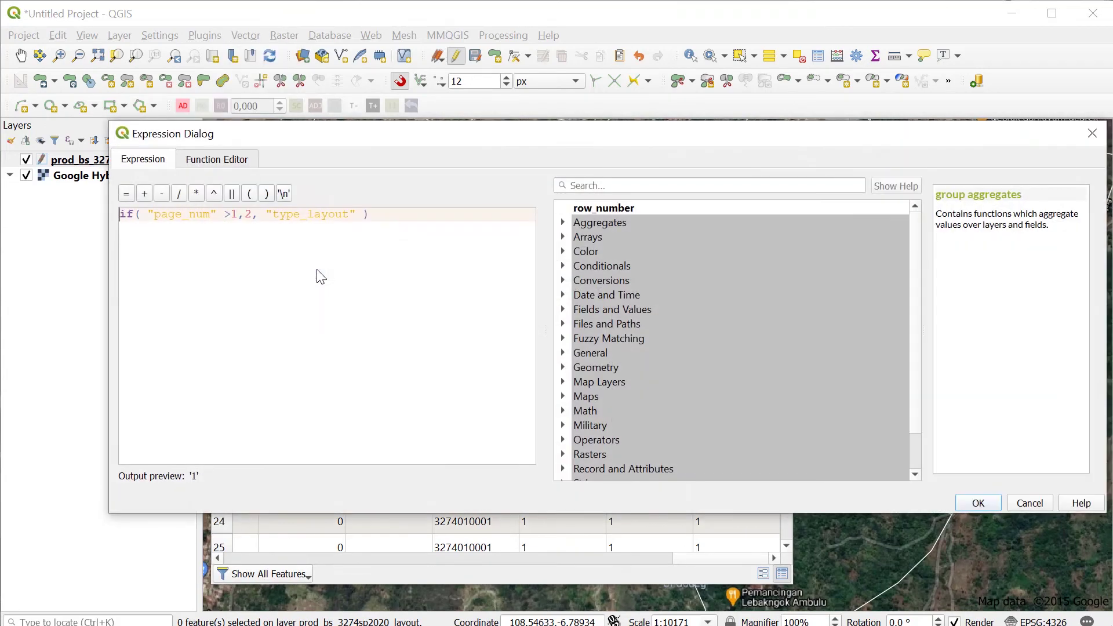
left_click_drag(435, 217, 102, 210)
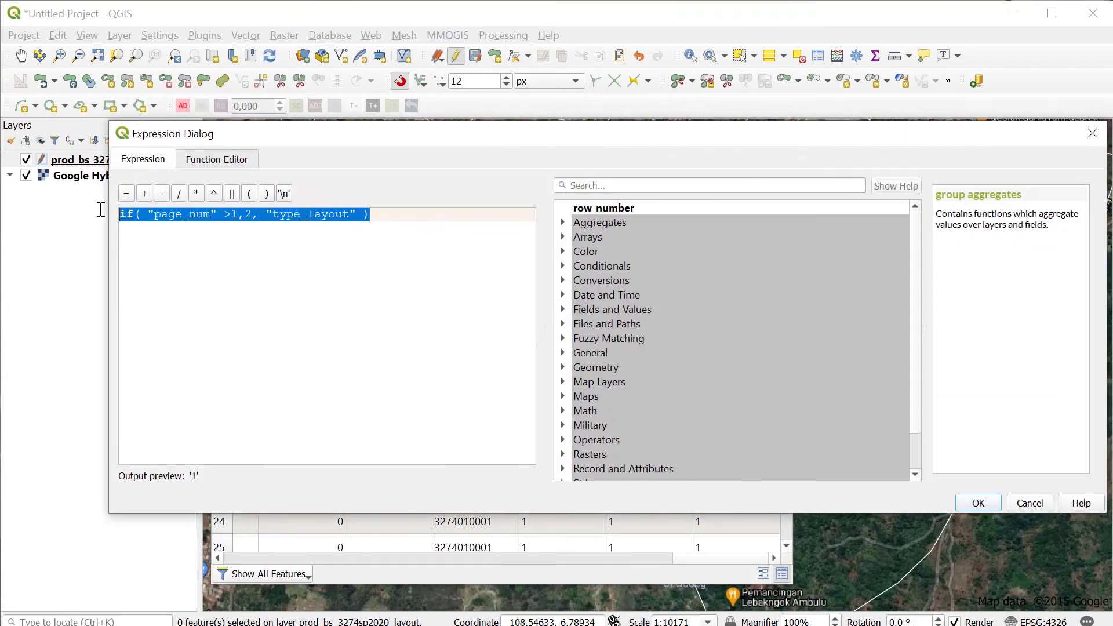
key("BackSpace")
scroll(715, 446, "down", 1)
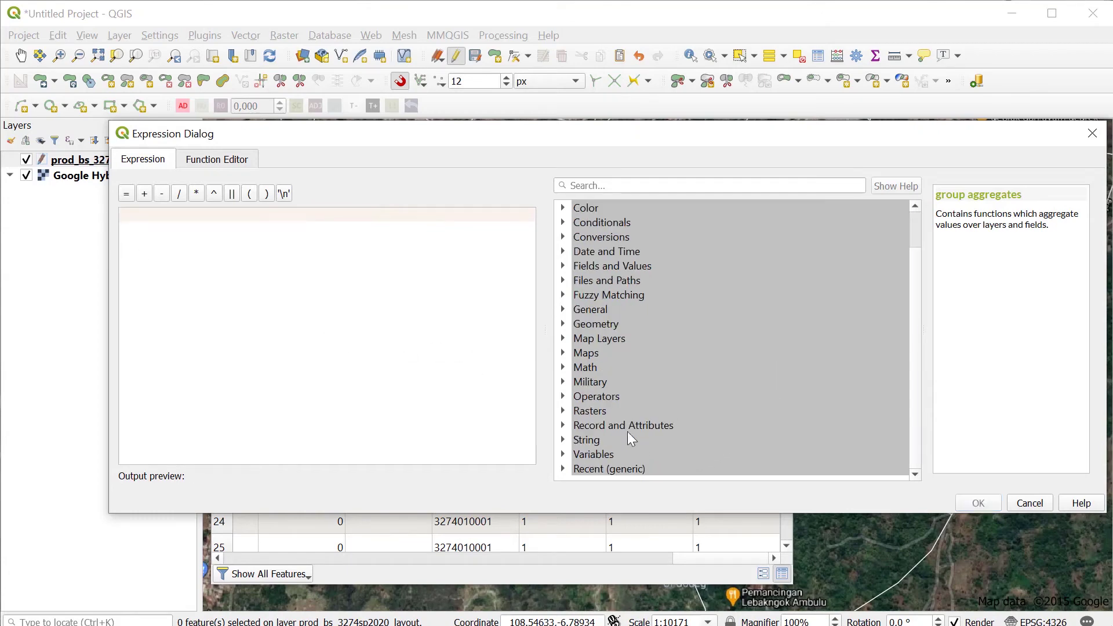
left_click(569, 469)
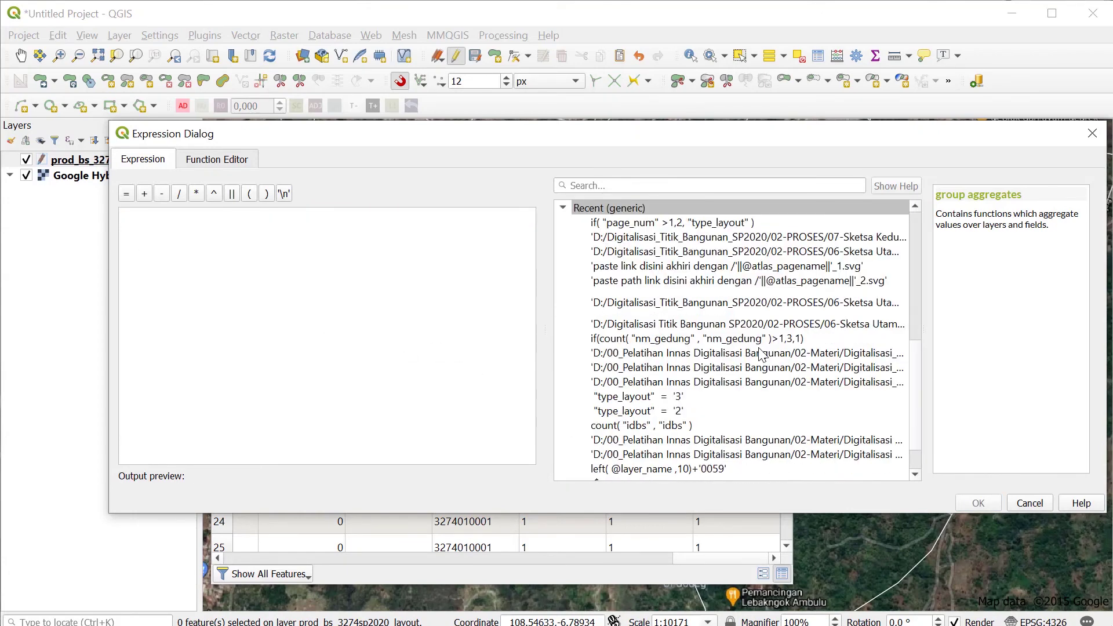
scroll(761, 350, "down", 1)
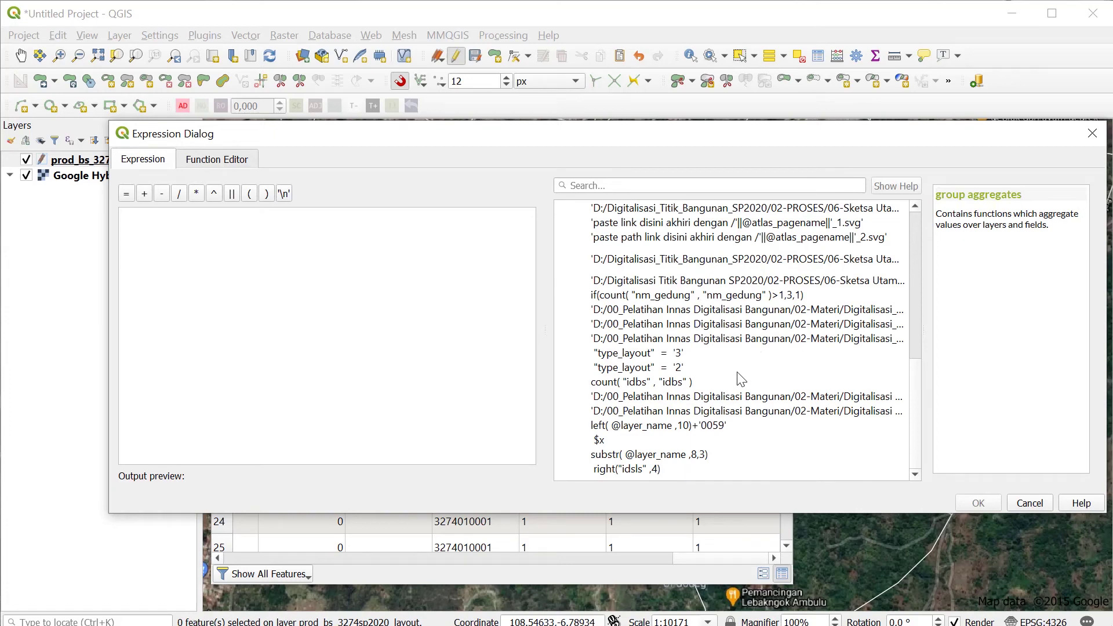
scroll(741, 379, "up", 1)
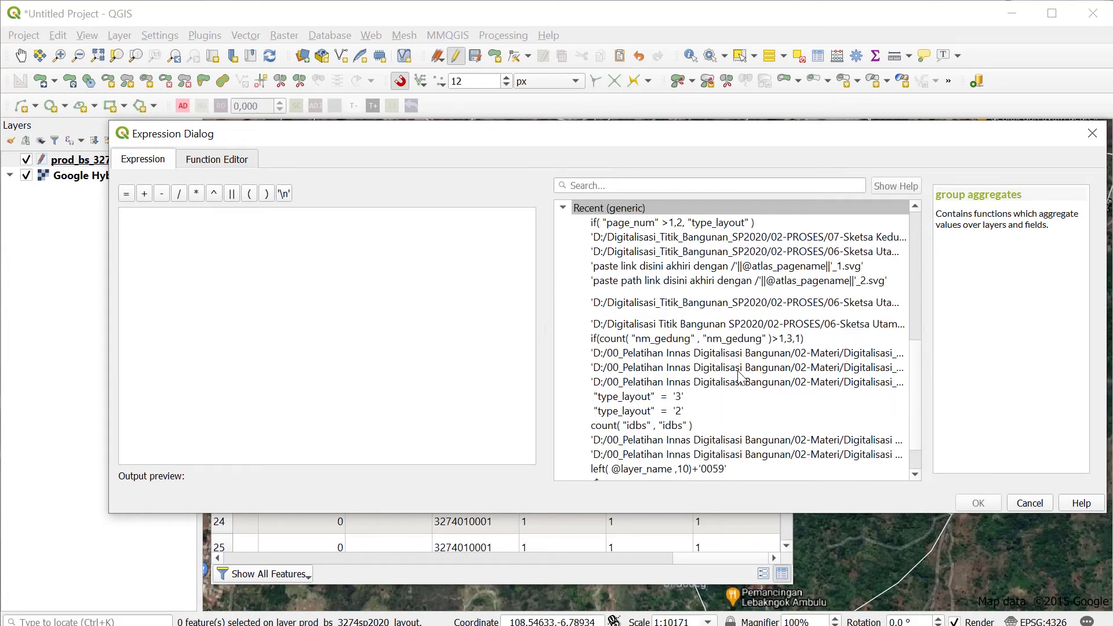
scroll(740, 377, "down", 1)
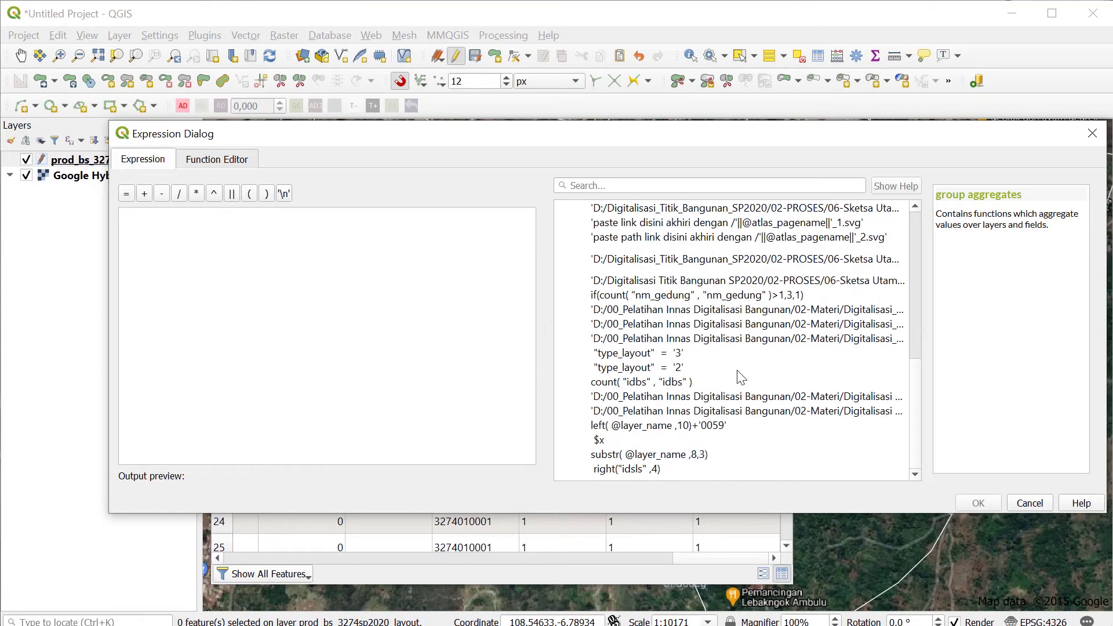
left_click(670, 383)
double_click(669, 383)
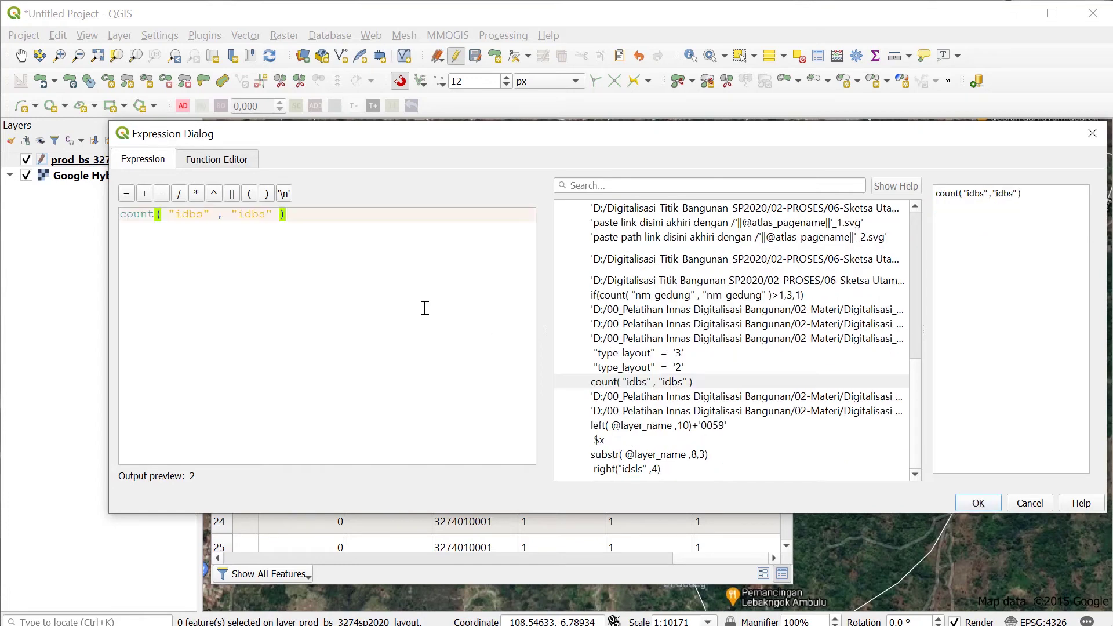
left_click(977, 502)
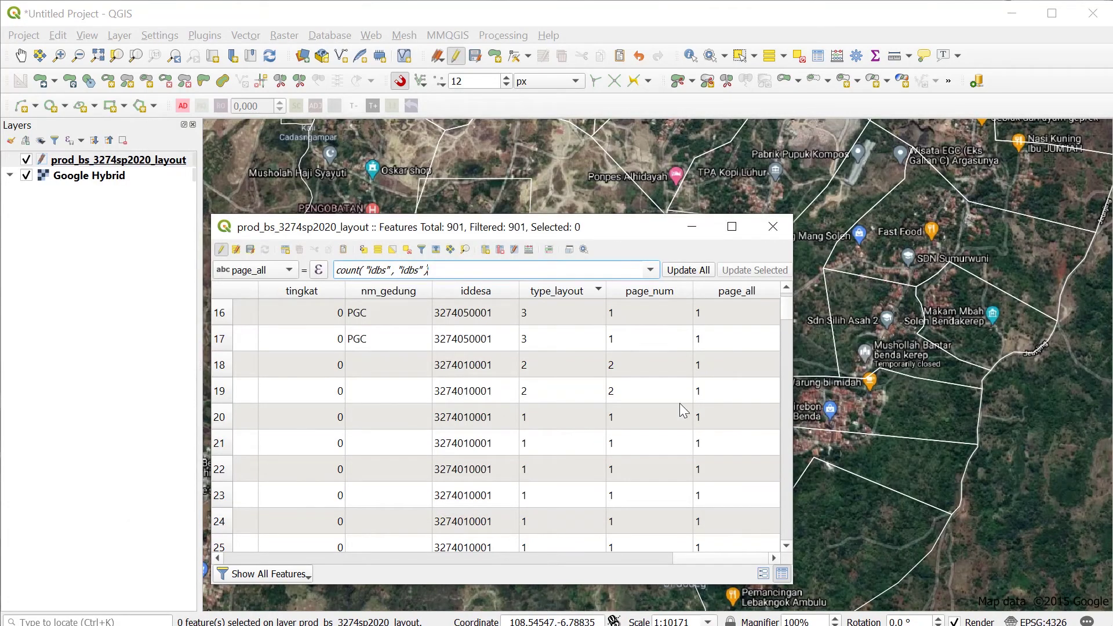
left_click(679, 271)
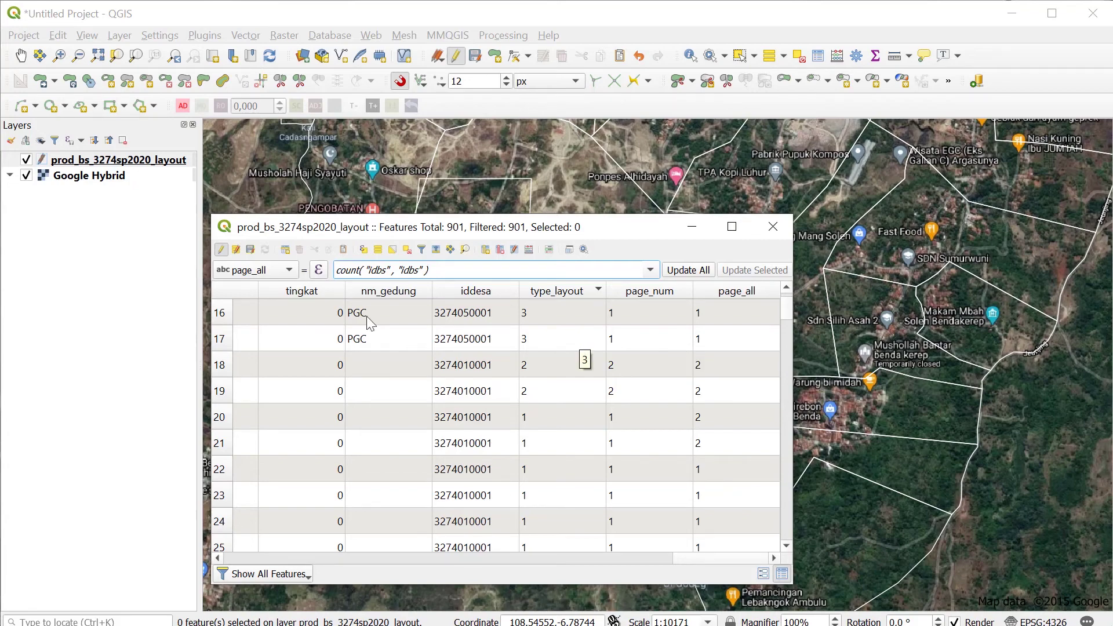
Stop editing the prod_bs_3274sp2020_layout layer, save the changes, and close its attribute table.
left_click(221, 249)
left_click(558, 338)
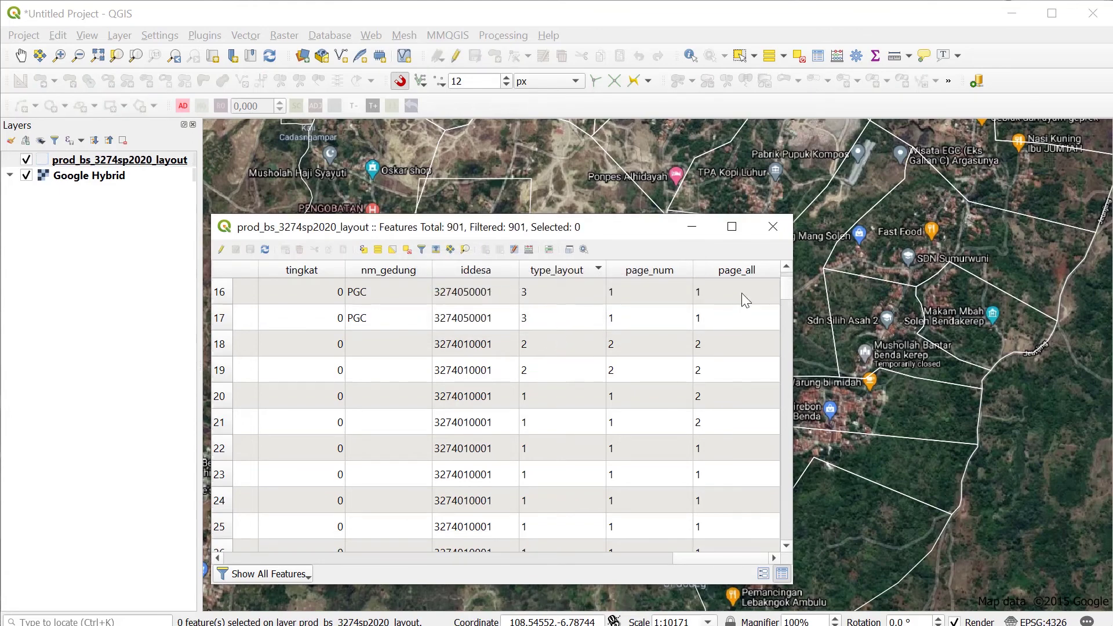
left_click(775, 227)
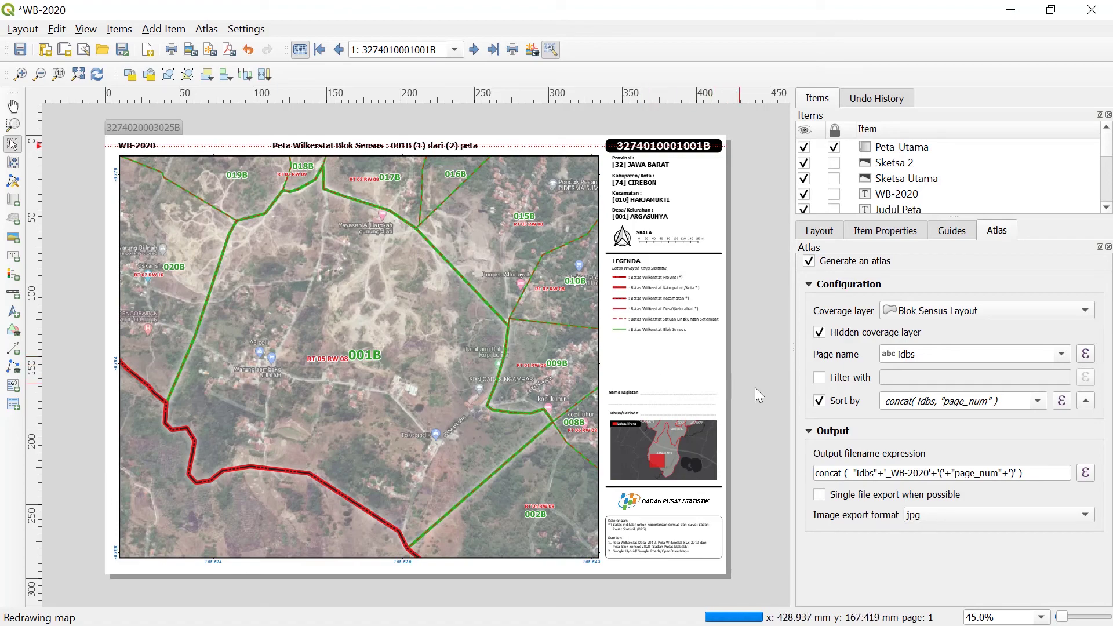
Enable the WB-2020 atlas filter with the expression "type_layout" = '2'.
left_click(819, 377)
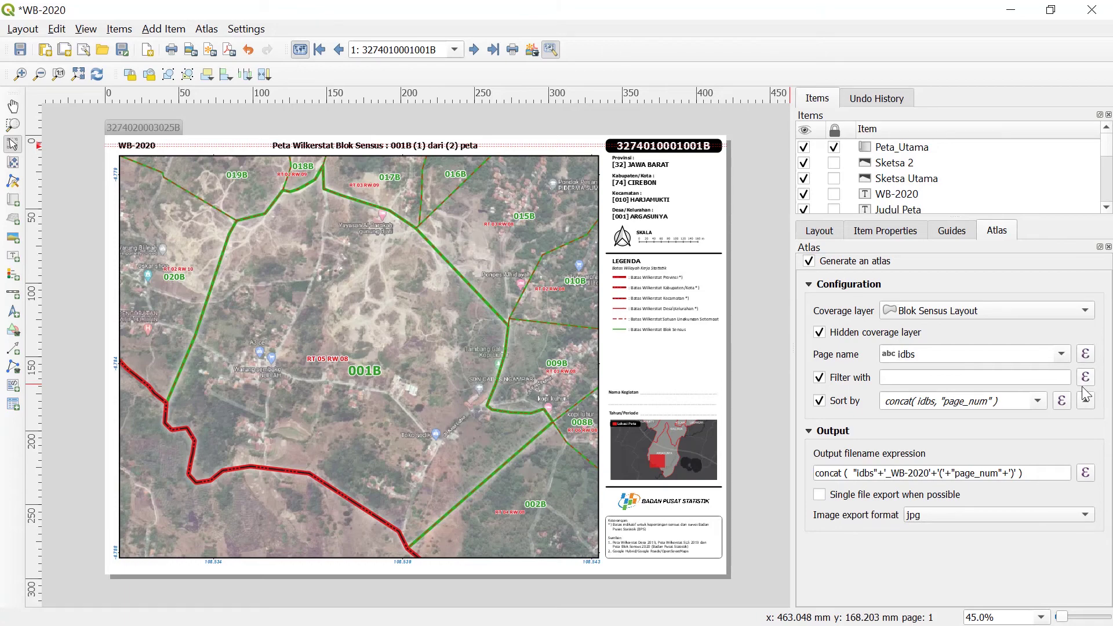
left_click(1085, 377)
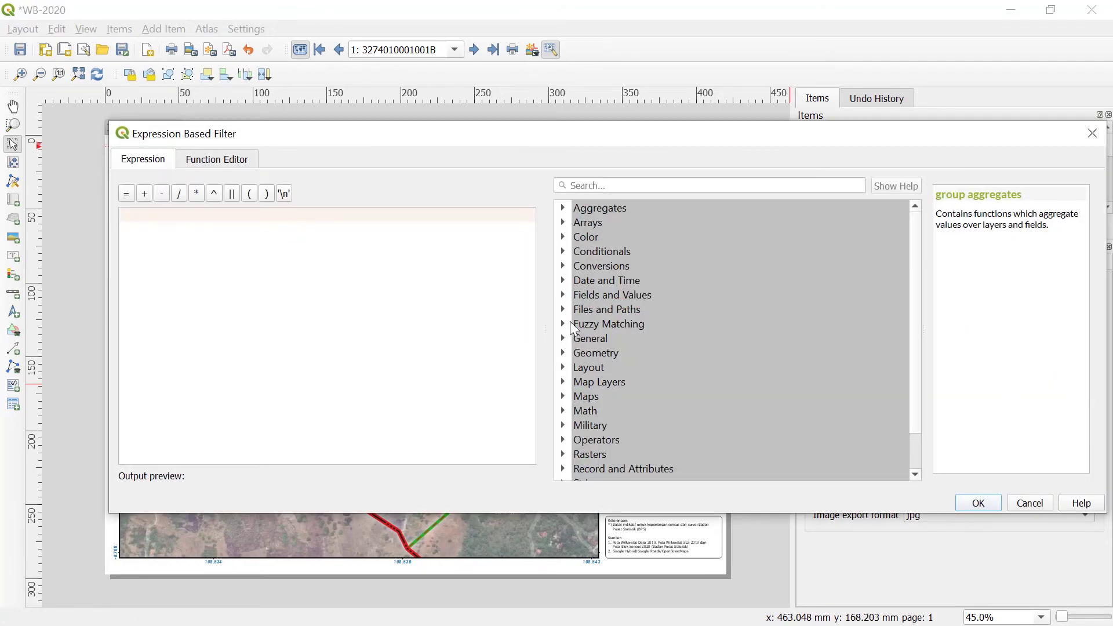
left_click(563, 294)
scroll(649, 324, "down", 4)
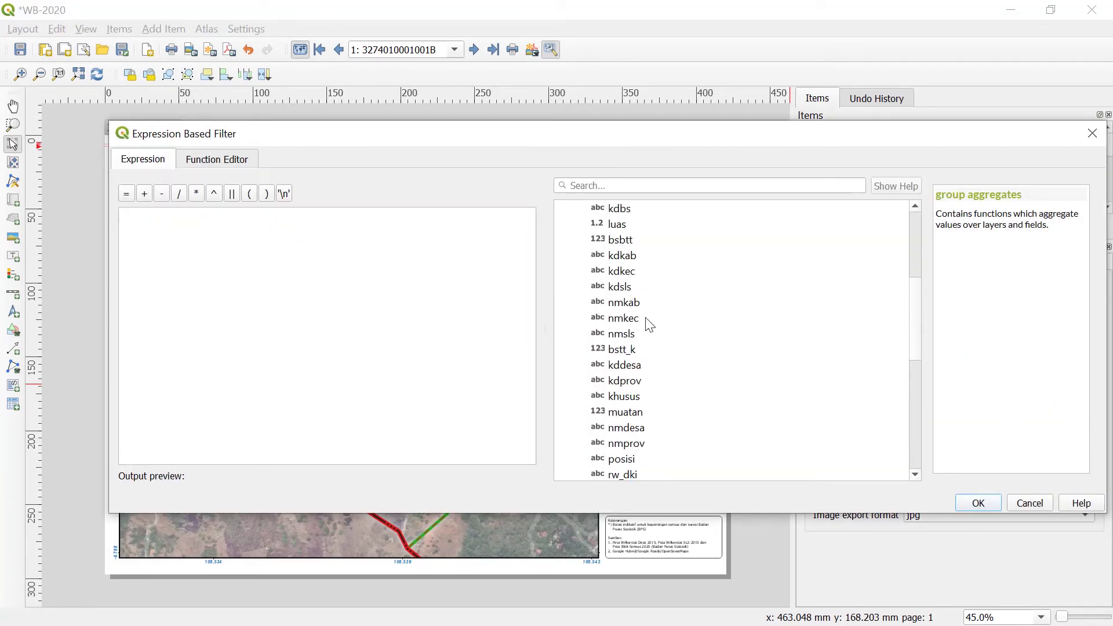
scroll(649, 324, "down", 5)
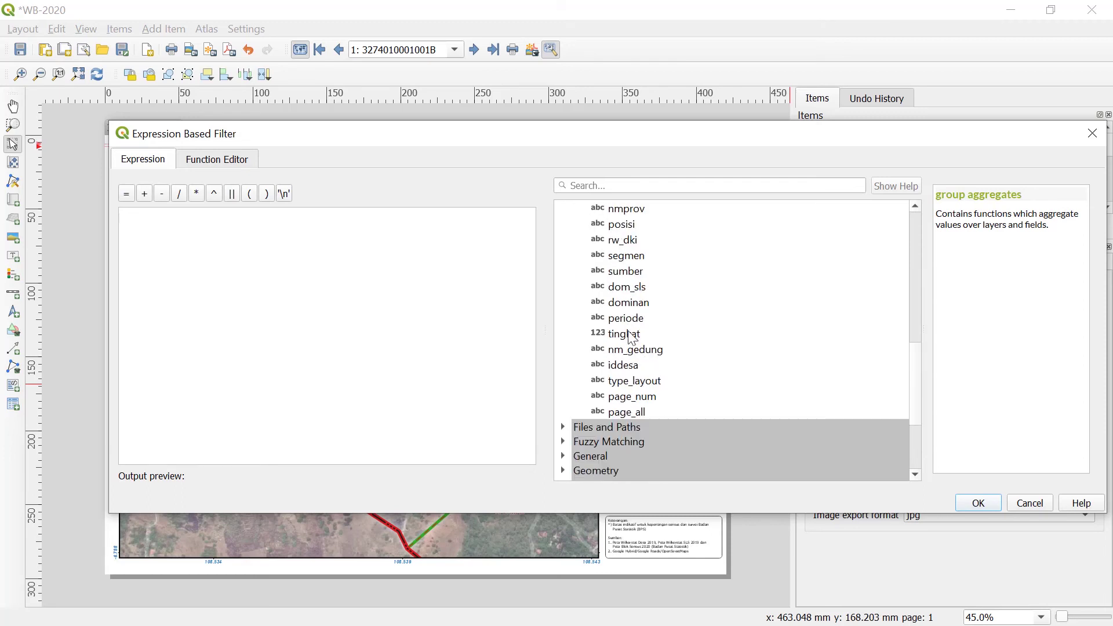
double_click(637, 383)
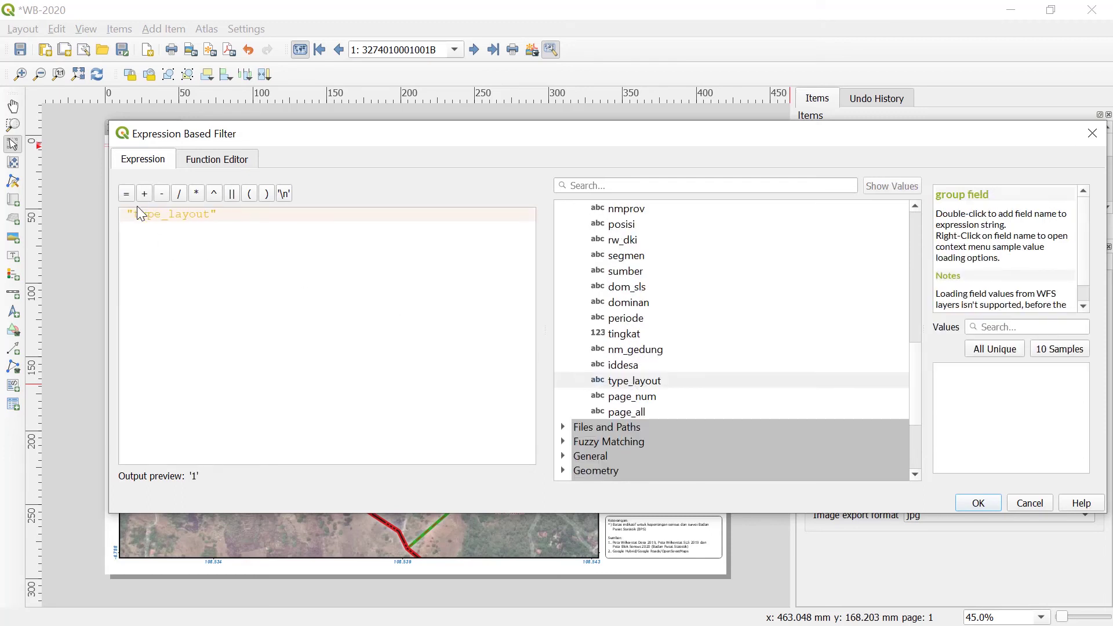
left_click(125, 193)
left_click(996, 350)
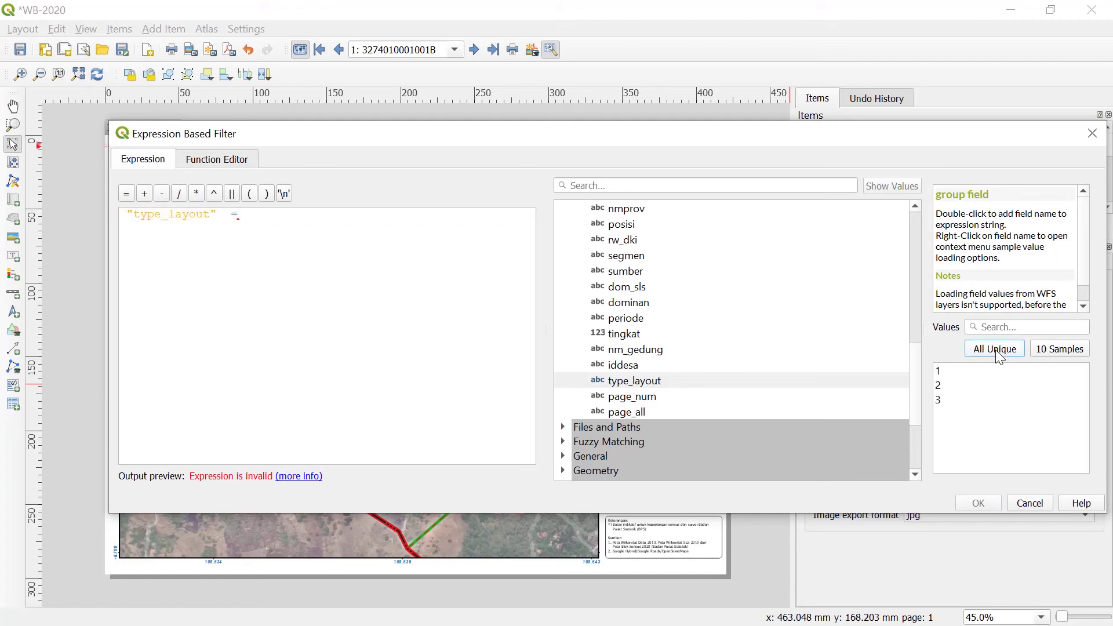
double_click(939, 385)
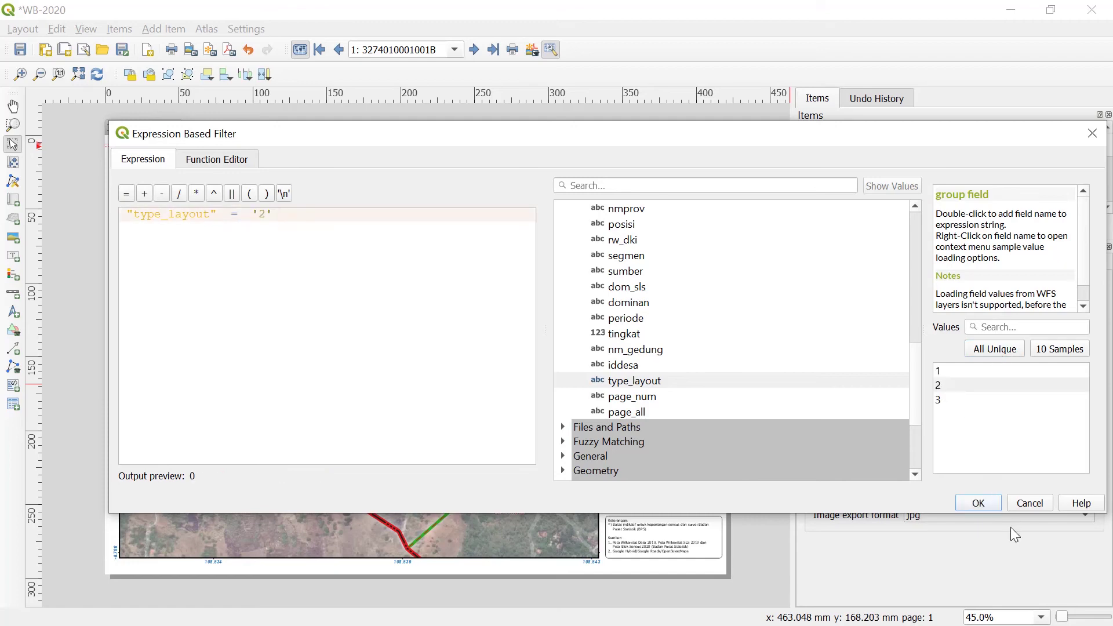
left_click(975, 504)
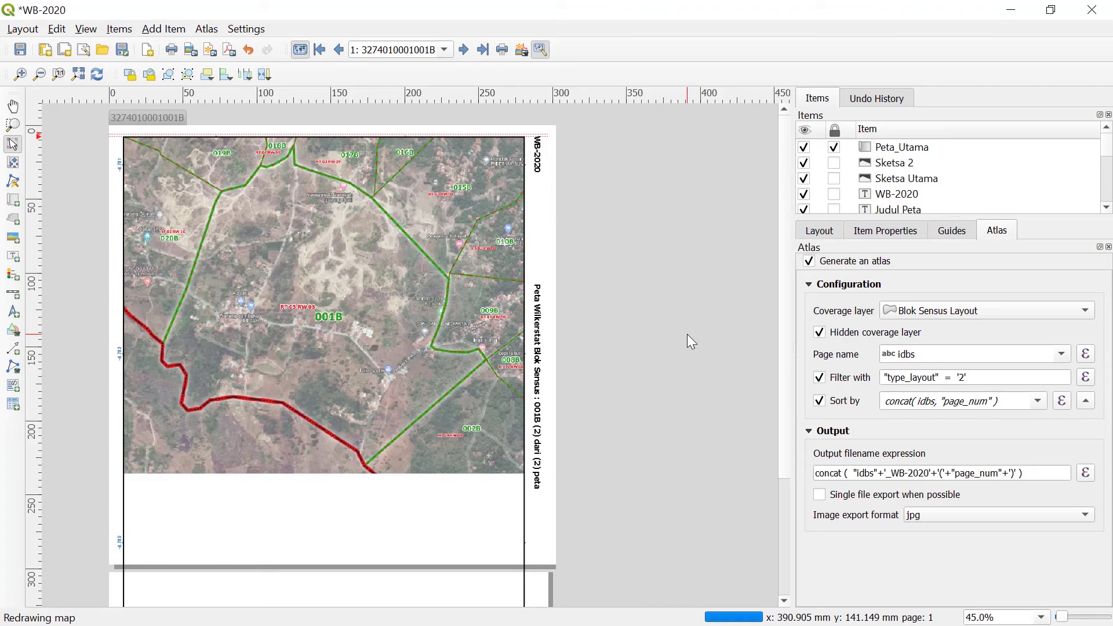
Turn off the type_layout filter in the WB-2020 atlas configuration.
key("ctrl+minus")
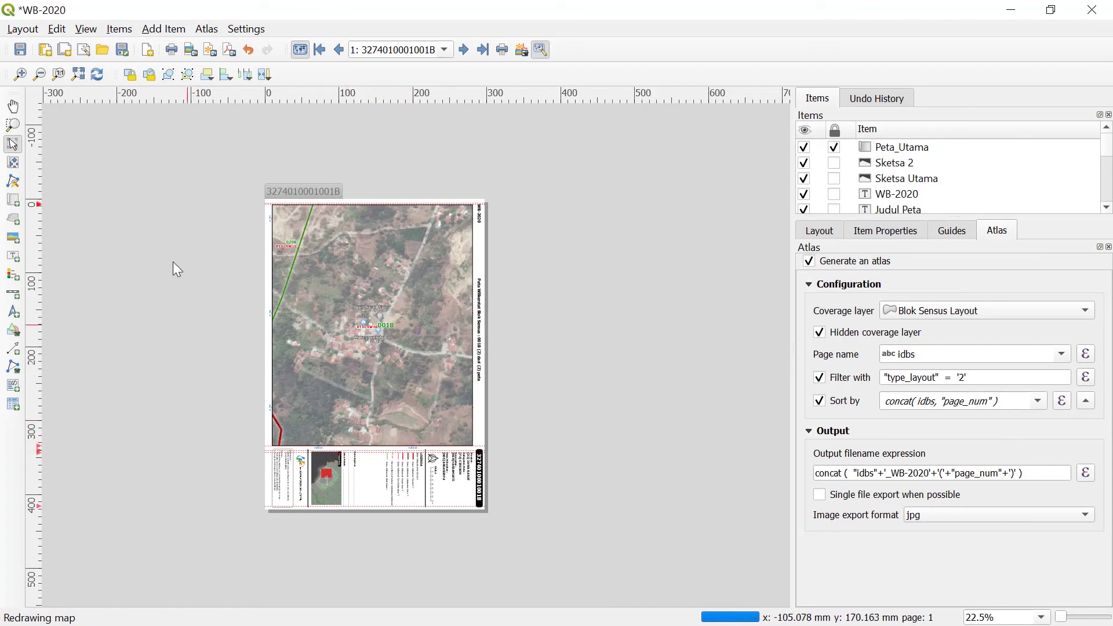
key("ctrl+0")
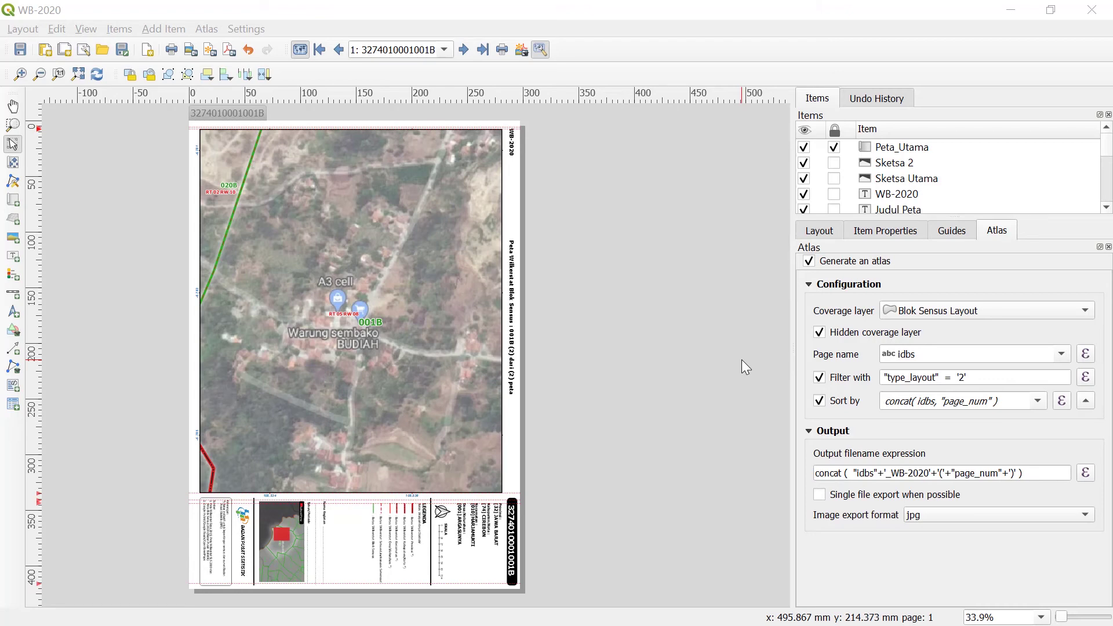
left_click(819, 377)
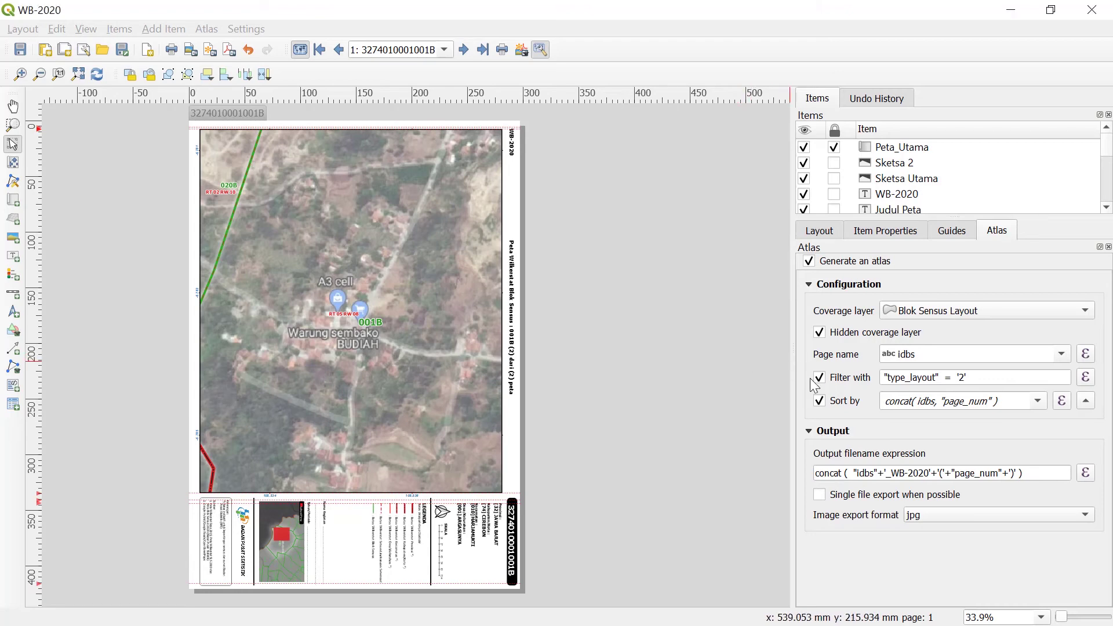
left_click(819, 377)
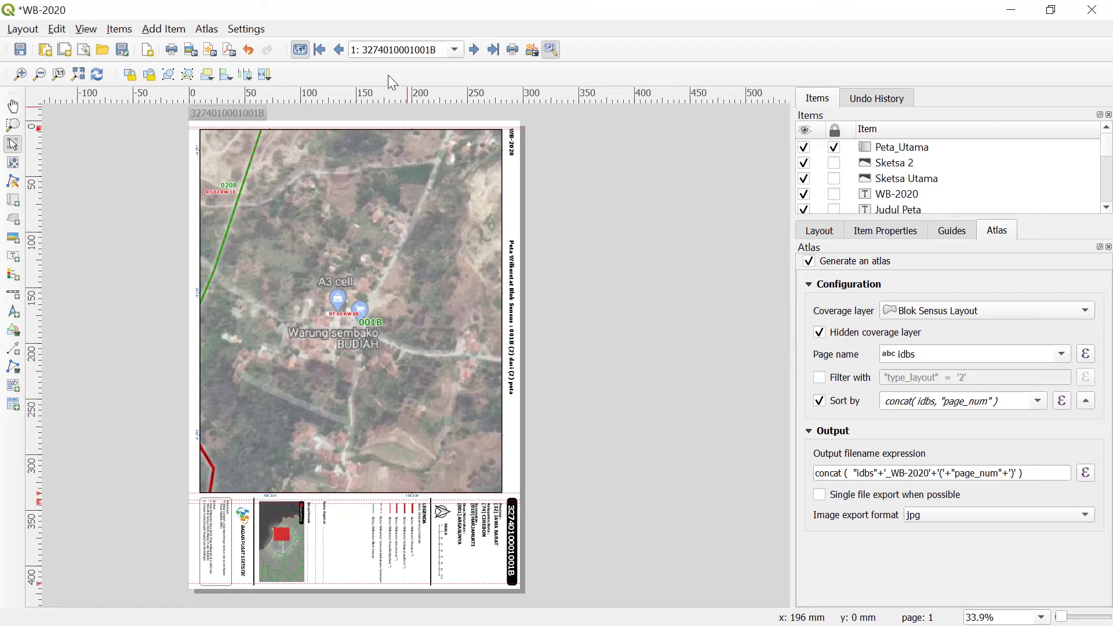
Export the WB-2020 atlas from its first page as images at 100 dpi into D:\Digitalisasi_Titik_Bangunan_SP2020\03-OUTPUT\04-Peta WB-2020.
left_click(319, 51)
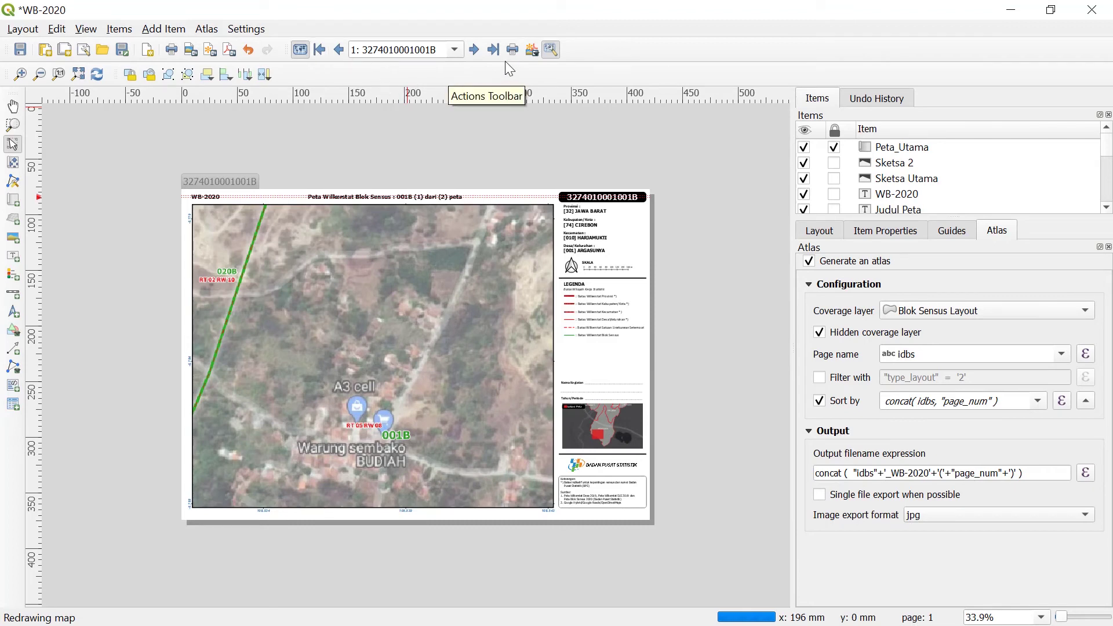
left_click(534, 50)
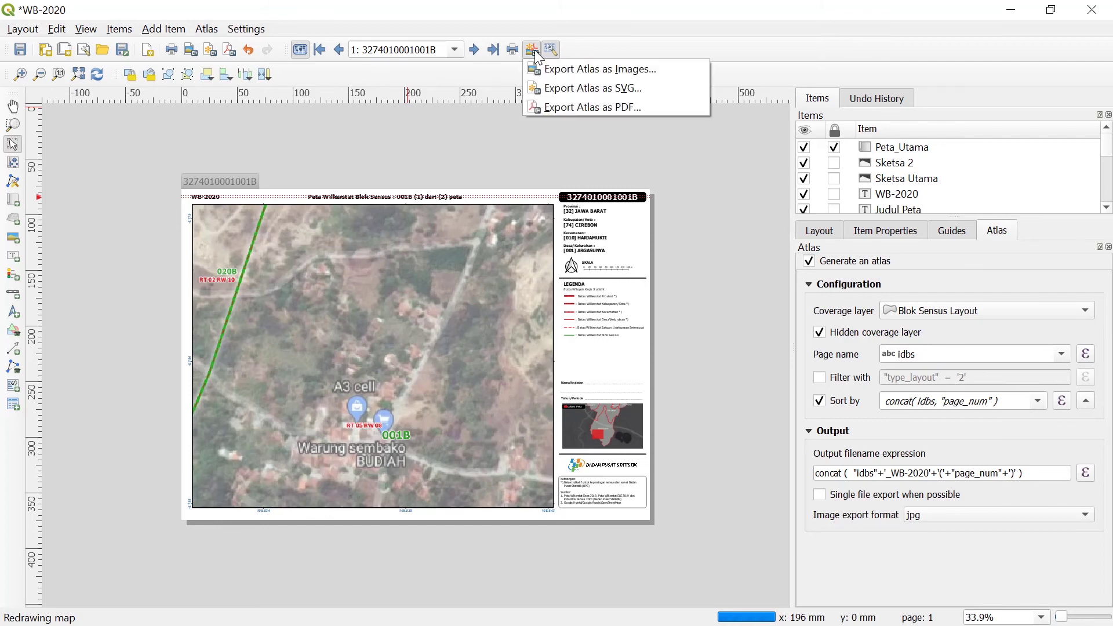
left_click(558, 68)
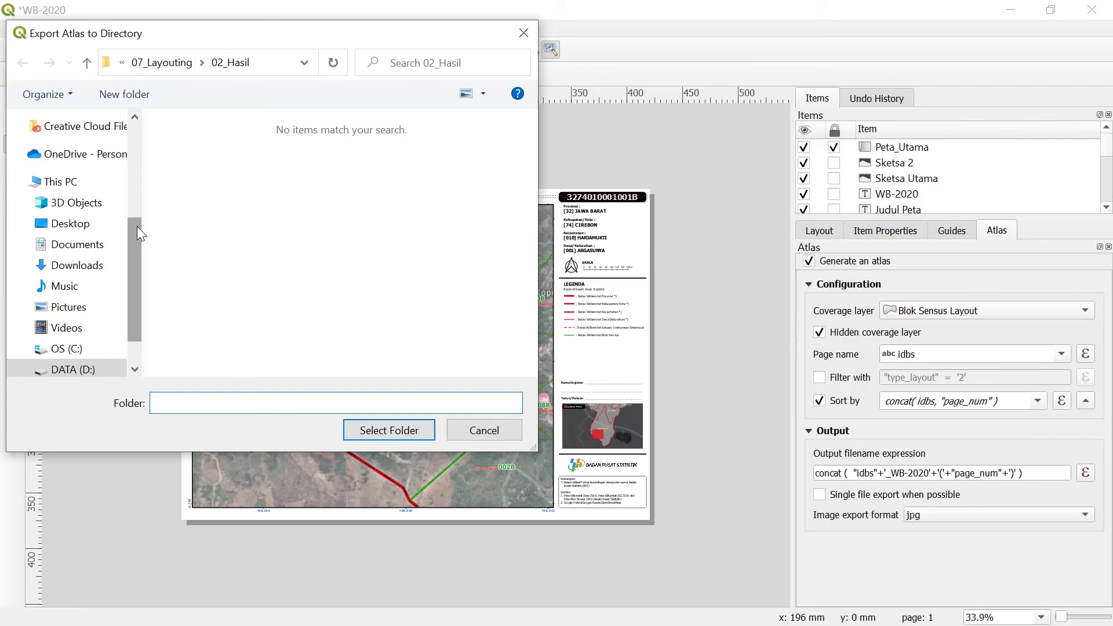
scroll(137, 231, "down", 1)
left_click(103, 313)
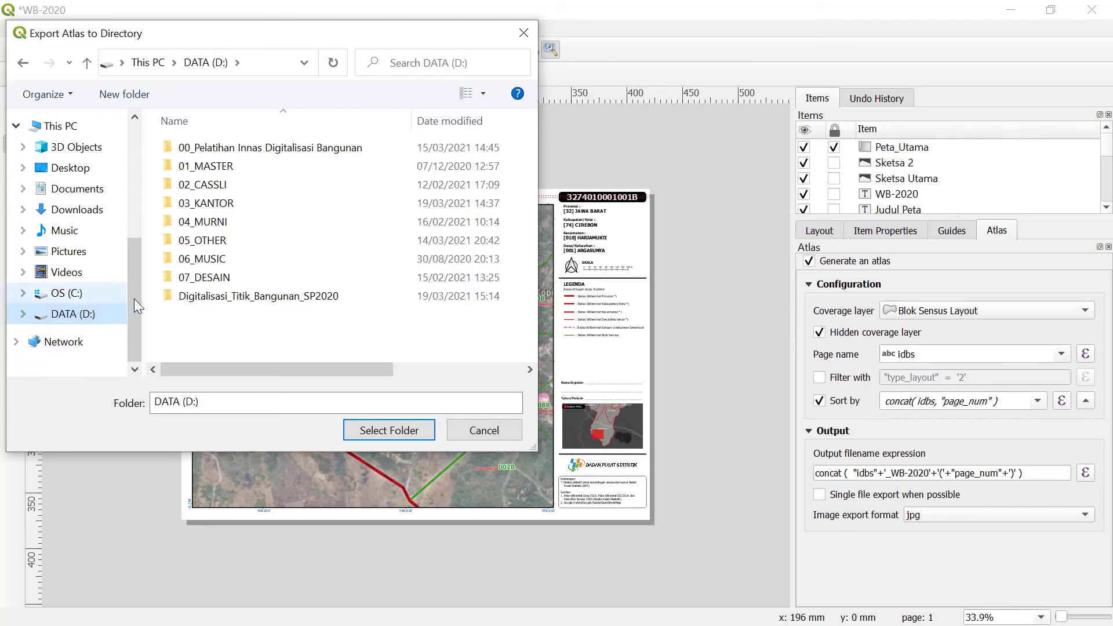
double_click(232, 296)
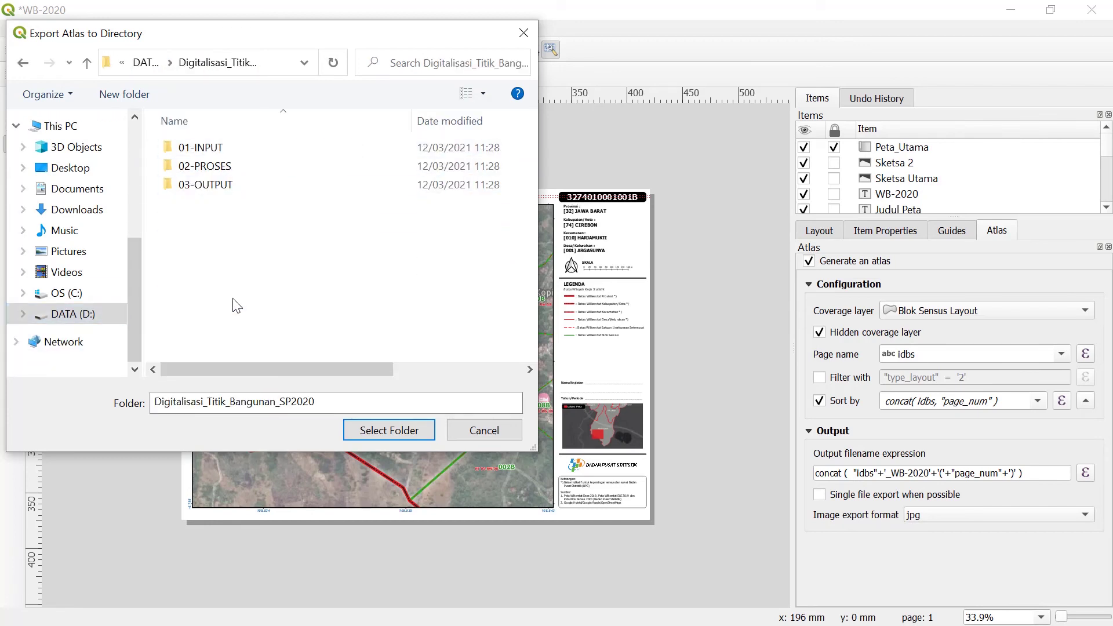
left_click(214, 194)
double_click(215, 185)
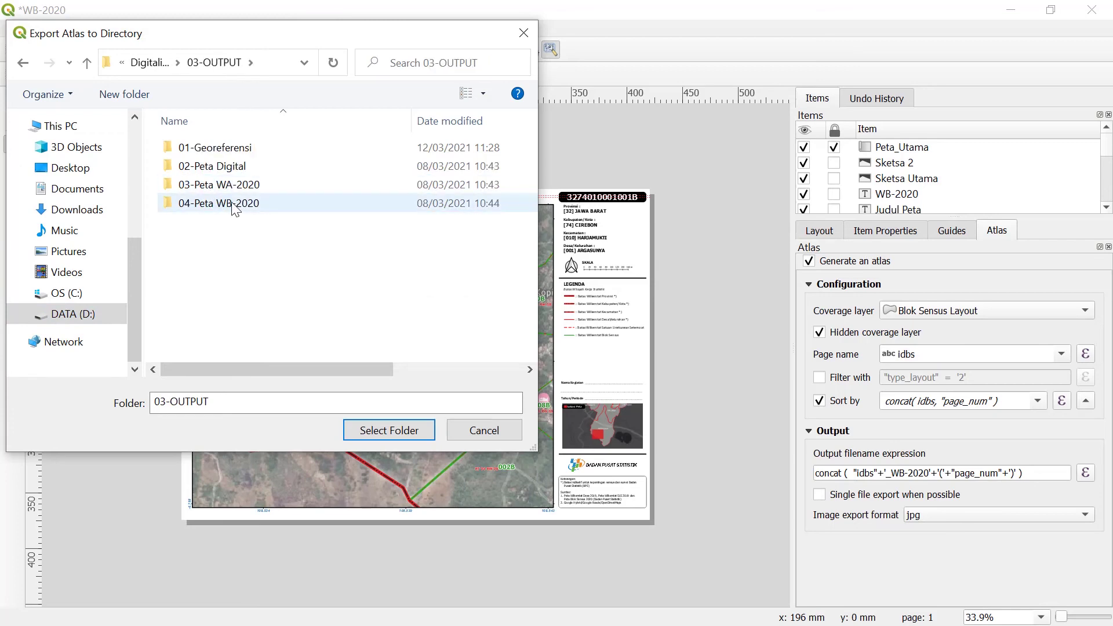
double_click(228, 204)
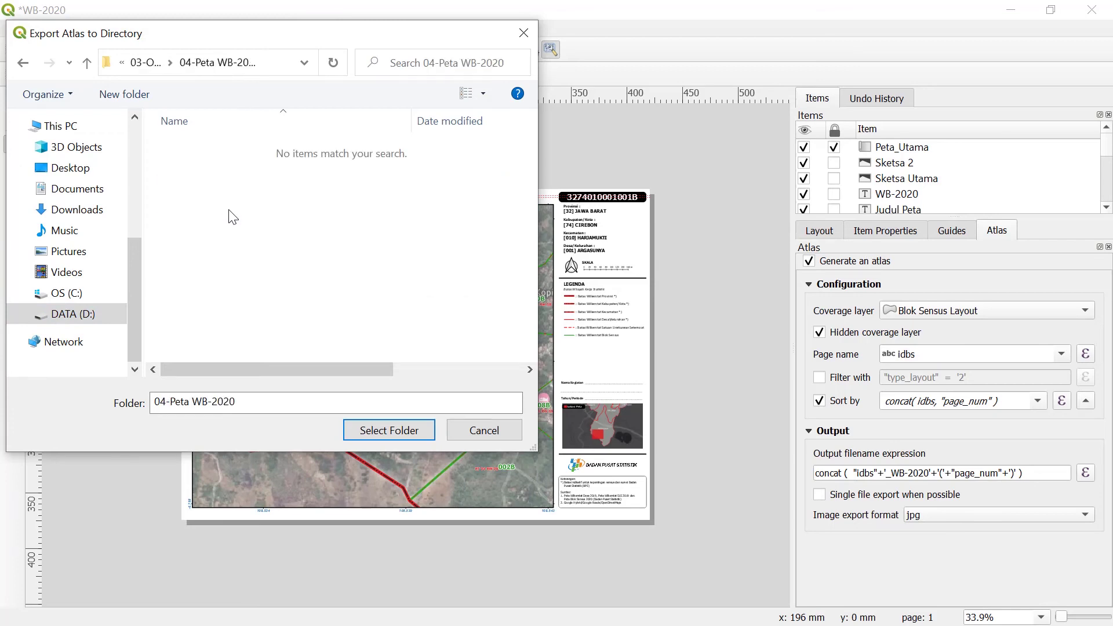
left_click(366, 430)
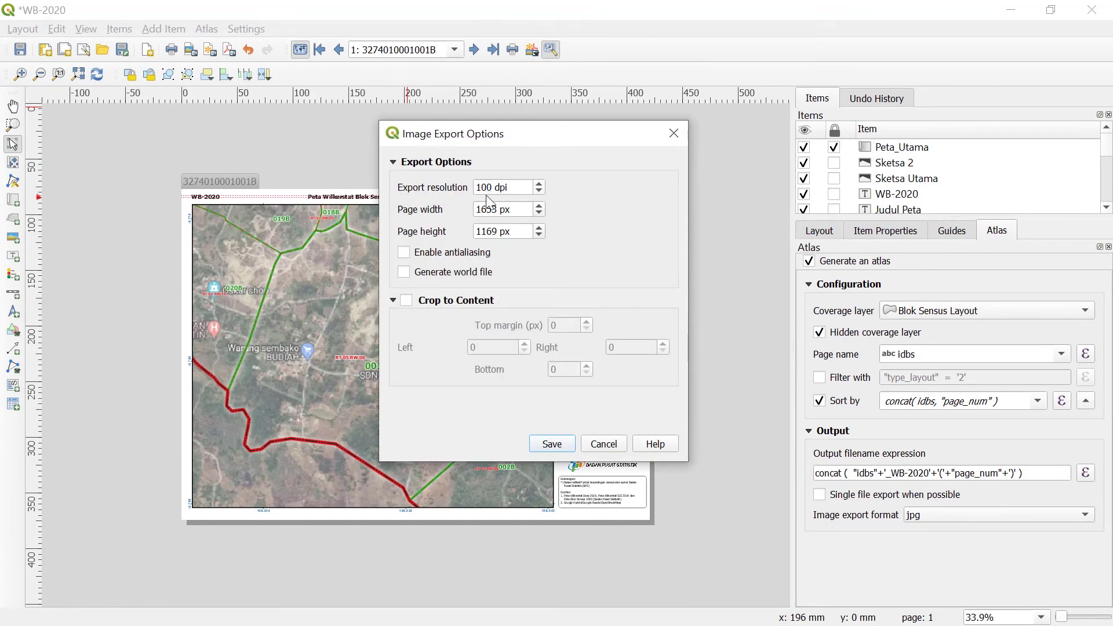
left_click(548, 443)
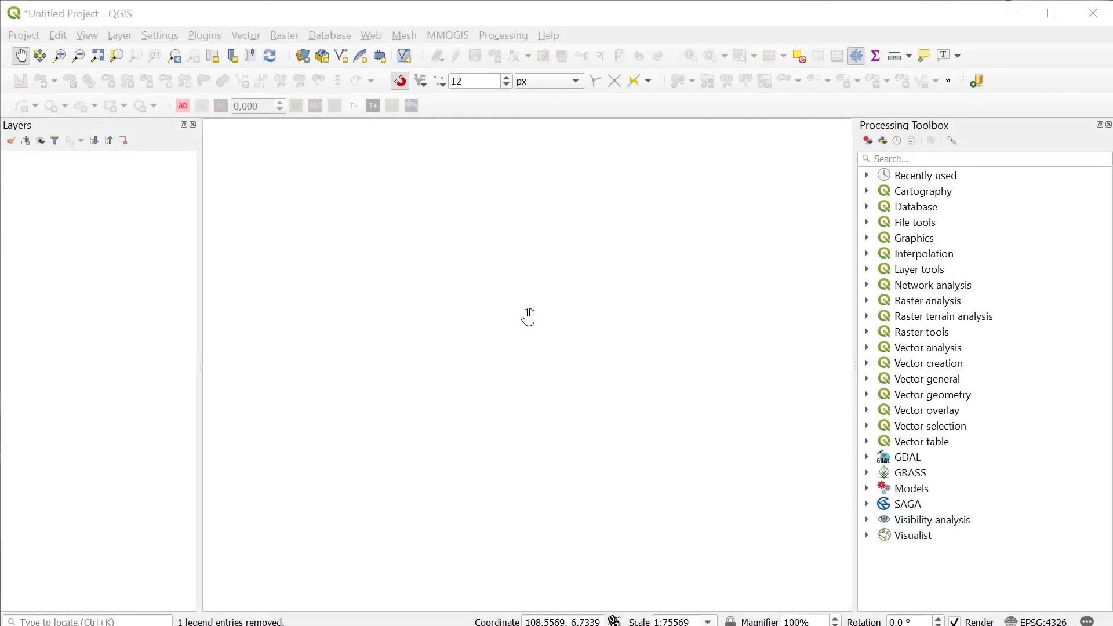
Add the vector dataset prod_bs_3274sp2020_layout.gpkg from 02-PROSES\05-Layer Layout to the empty project.
left_click(302, 55)
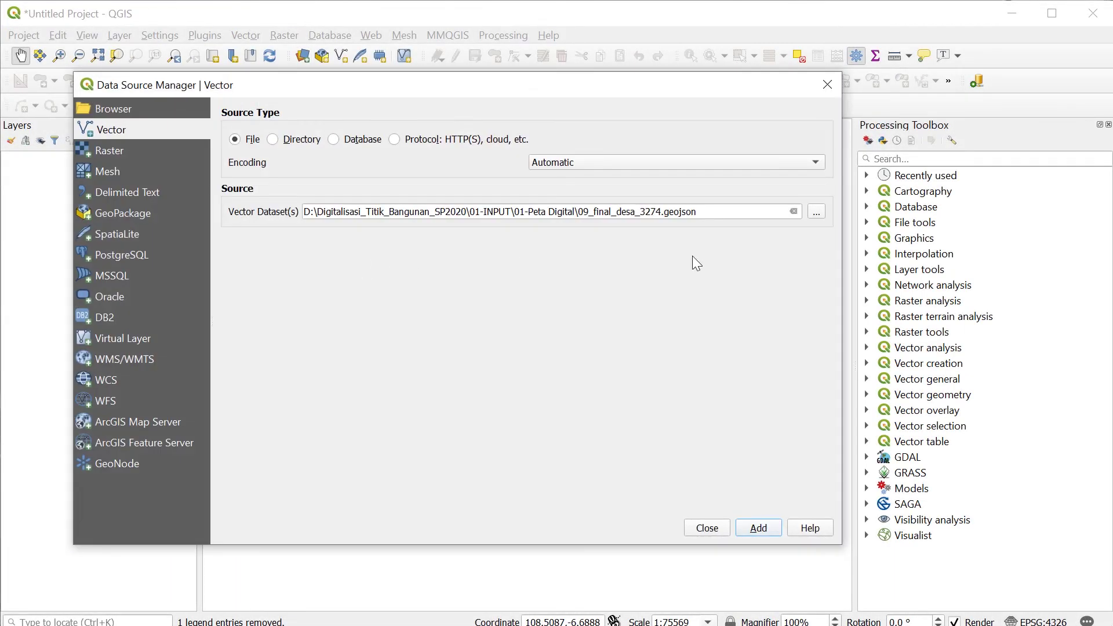
left_click(820, 214)
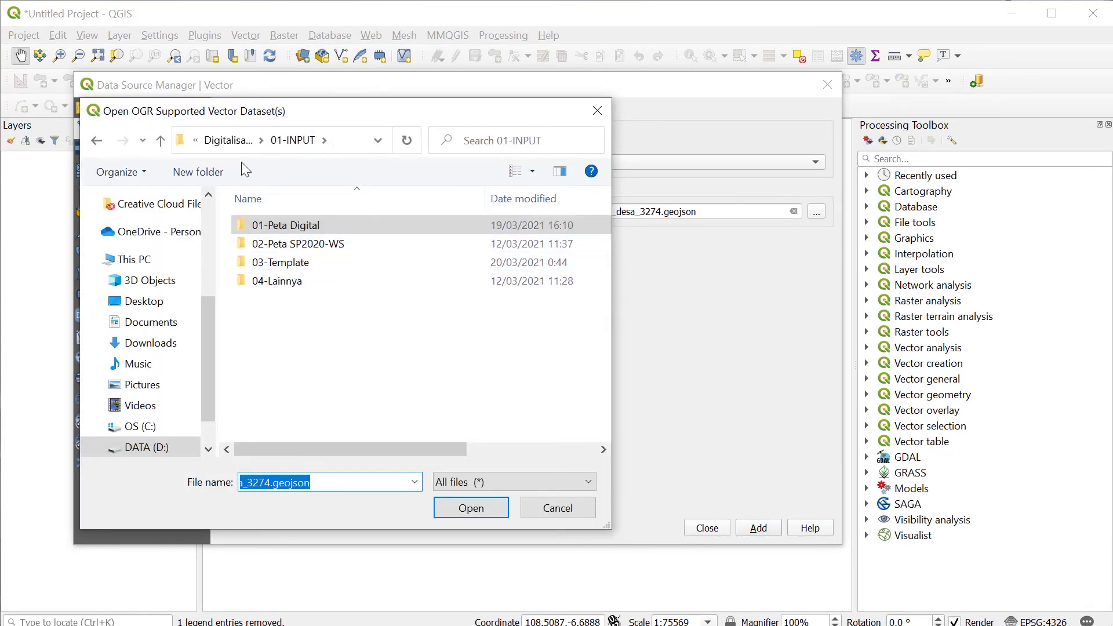
left_click(229, 140)
double_click(272, 243)
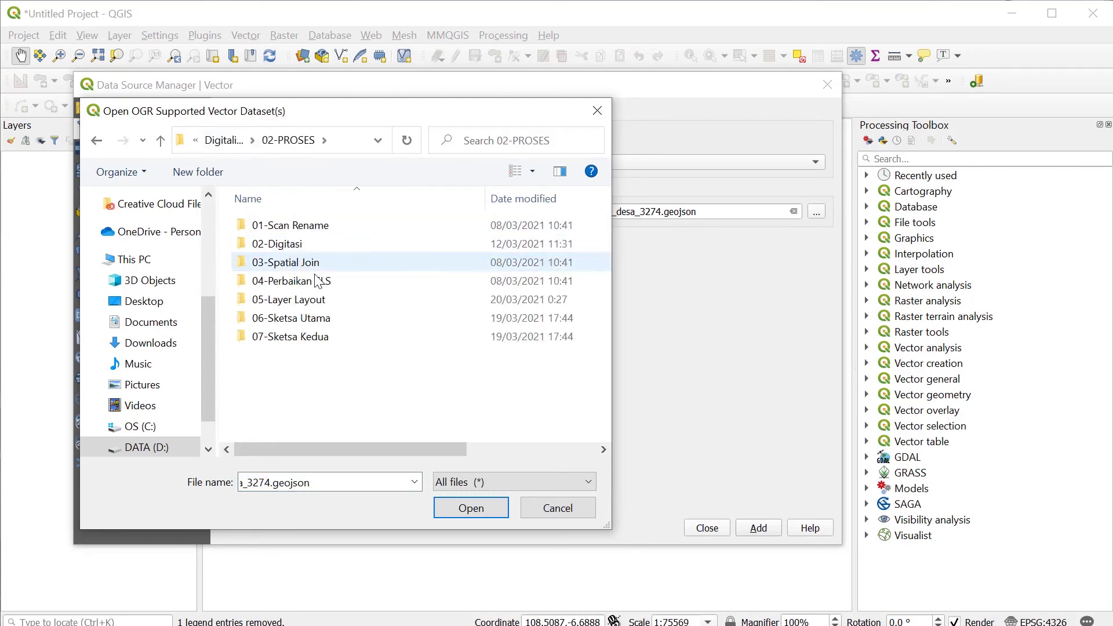
double_click(323, 300)
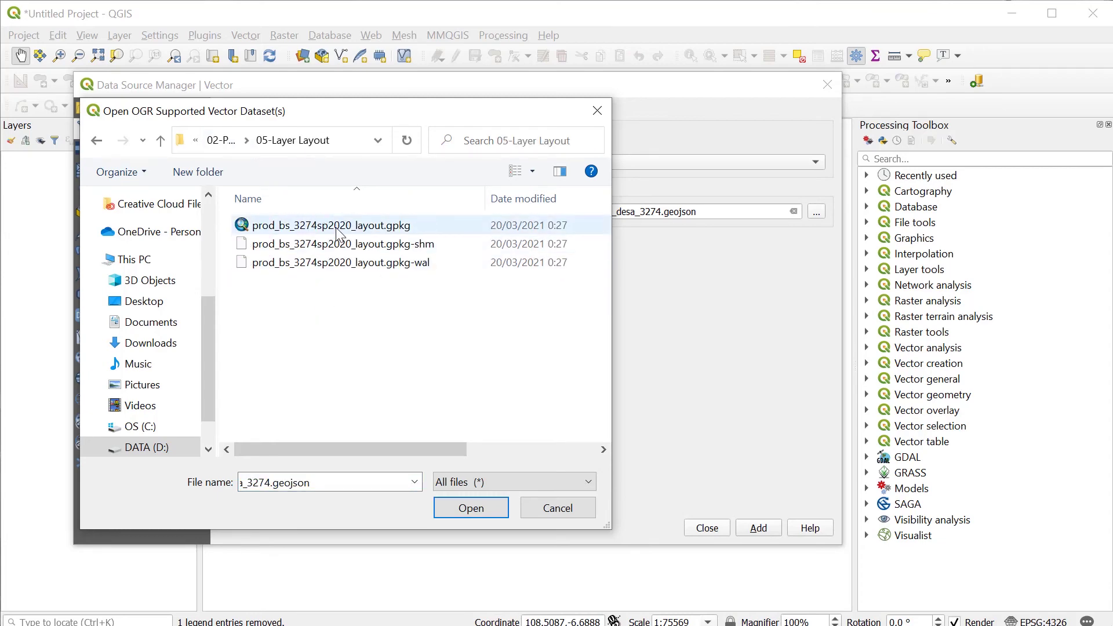
left_click(336, 229)
left_click(470, 508)
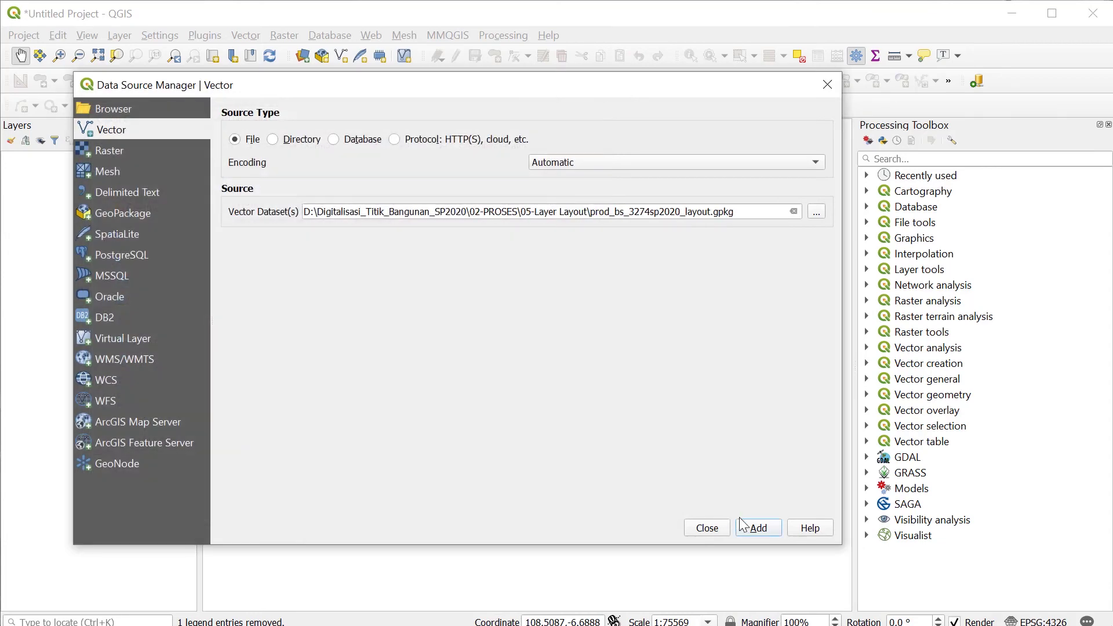
left_click(747, 529)
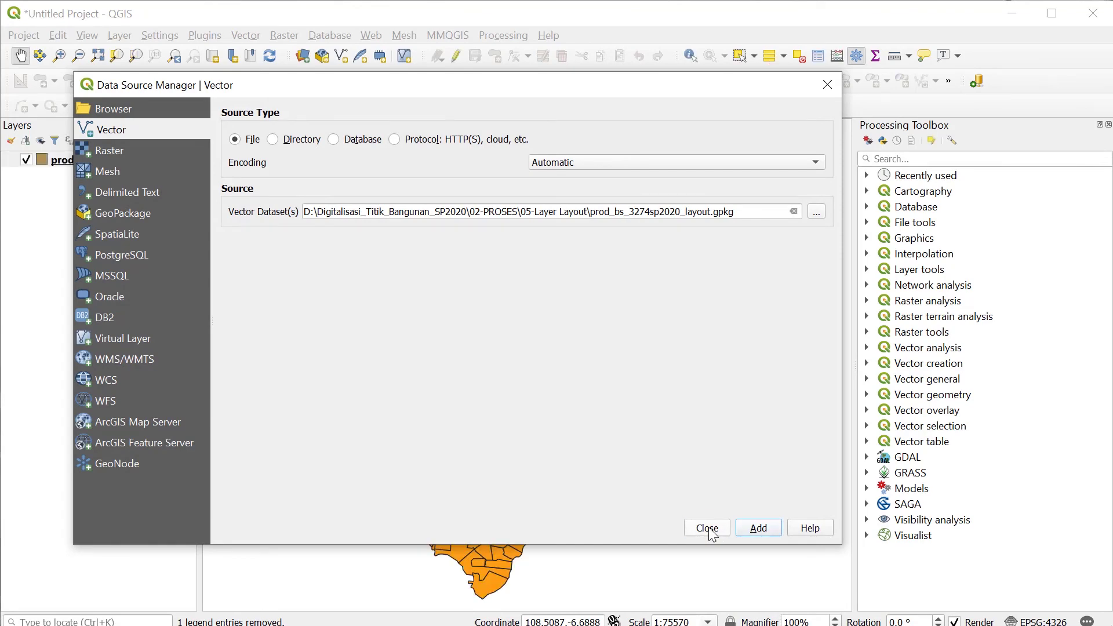
left_click(711, 529)
Define a new text (string) field named idkec with length 7 for the prod_bs_3274sp2020_layout attribute table.
right_click(127, 165)
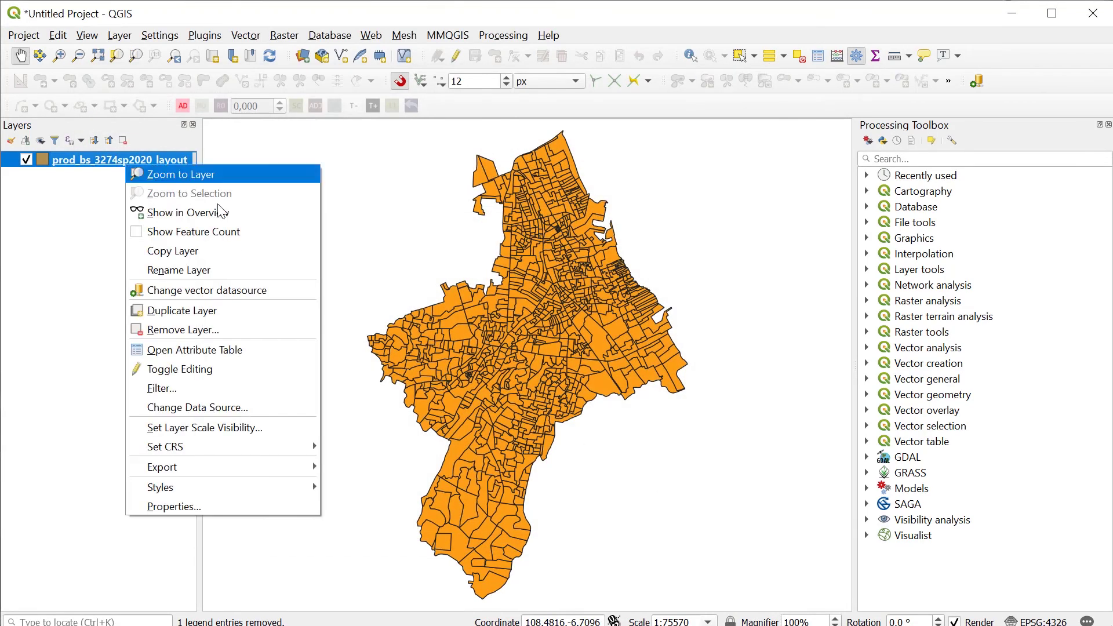
left_click(256, 349)
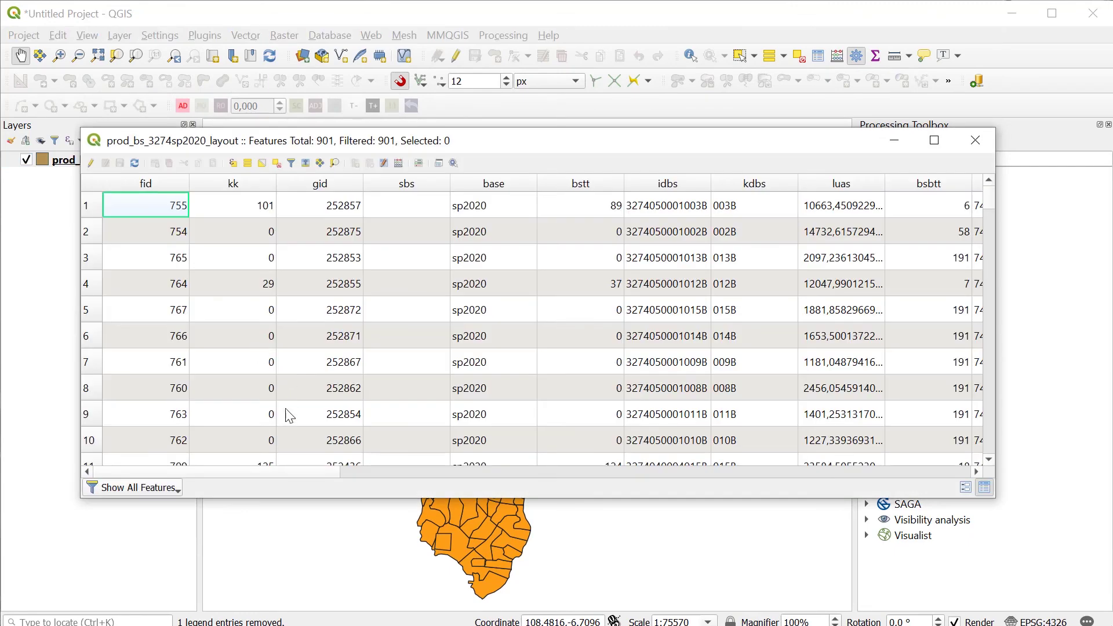
left_click_drag(323, 475, 975, 467)
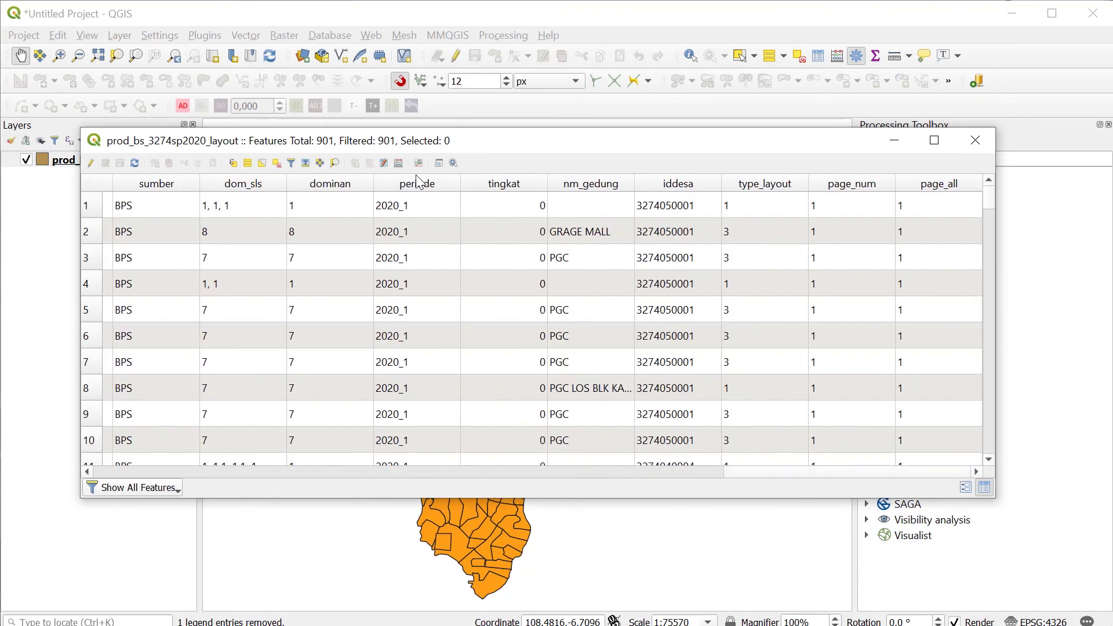
left_click(399, 164)
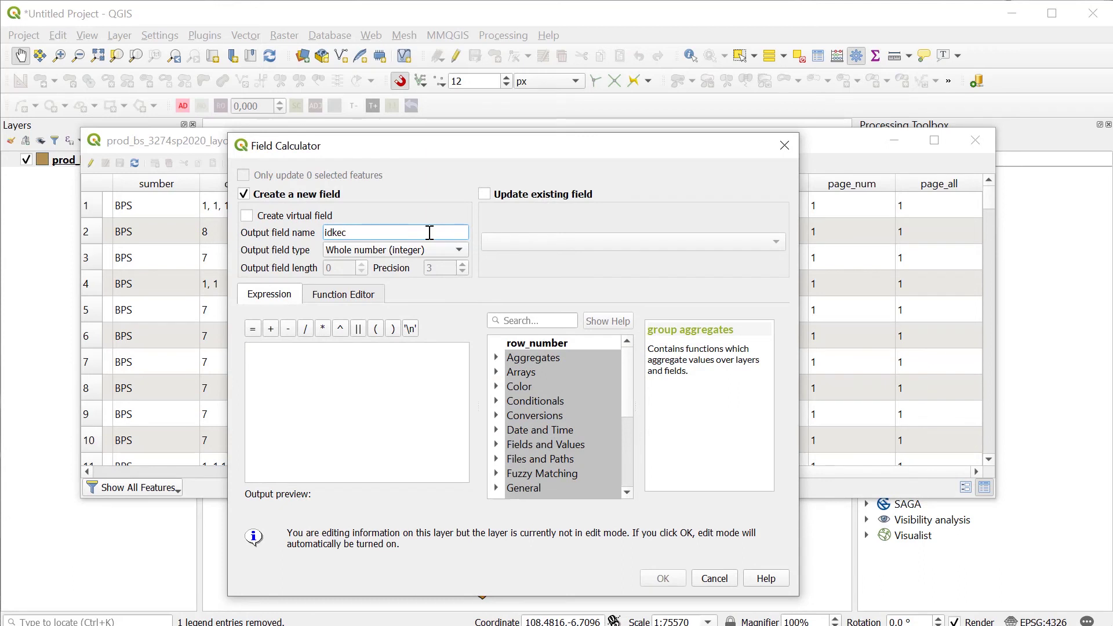
left_click(440, 248)
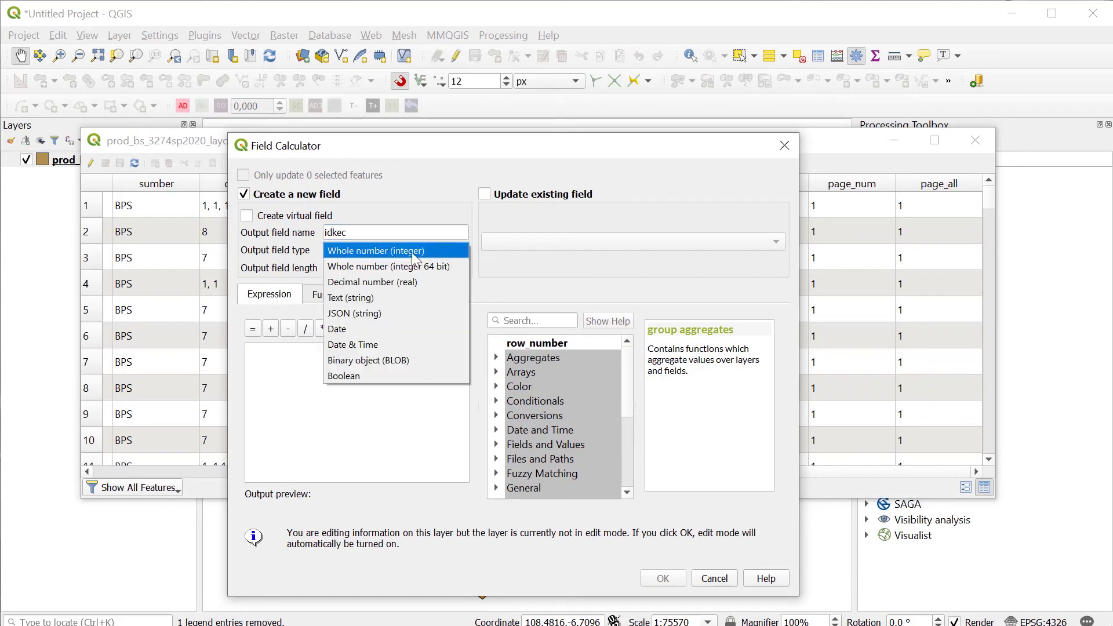
left_click(380, 294)
left_click_drag(335, 267, 314, 267)
left_click(374, 353)
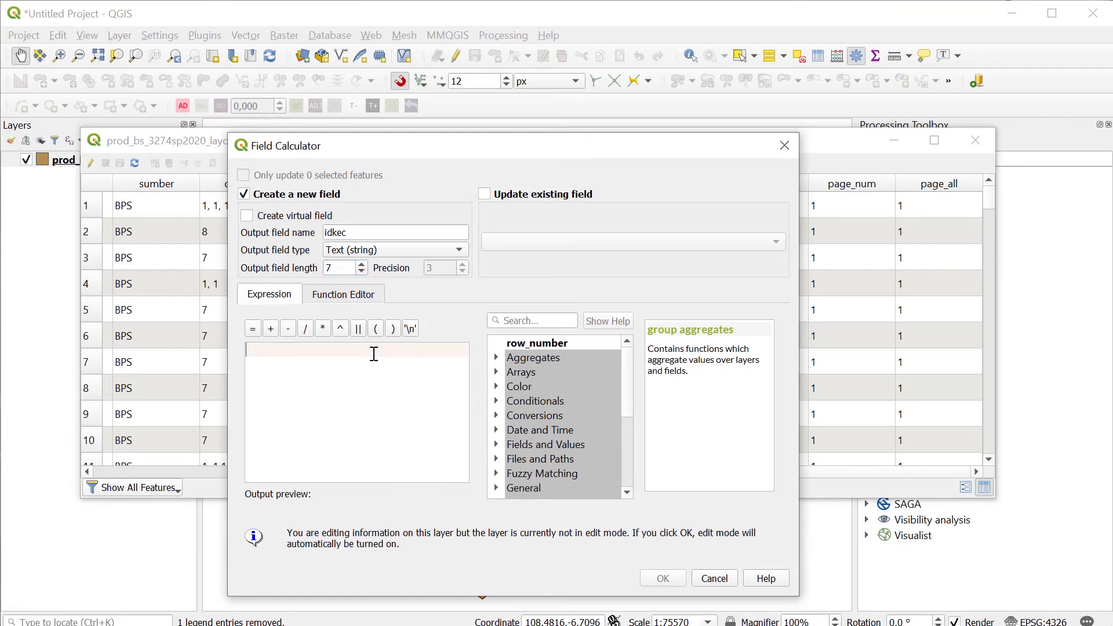
Calculate the new idkec field with the expression left( "idbs" ,7).
type("lef")
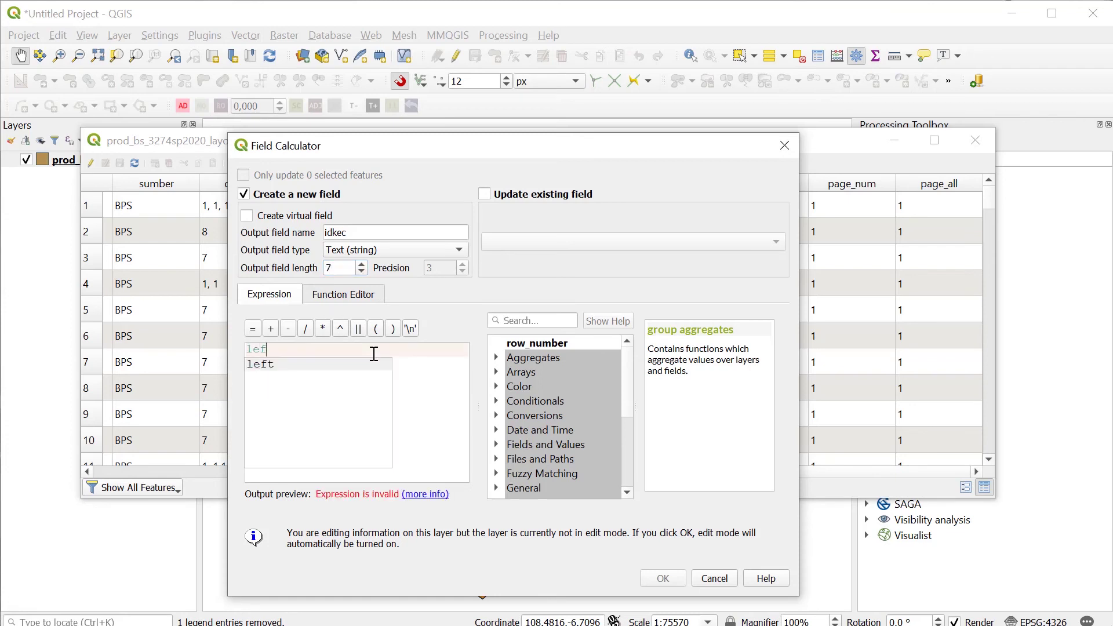
type("t(")
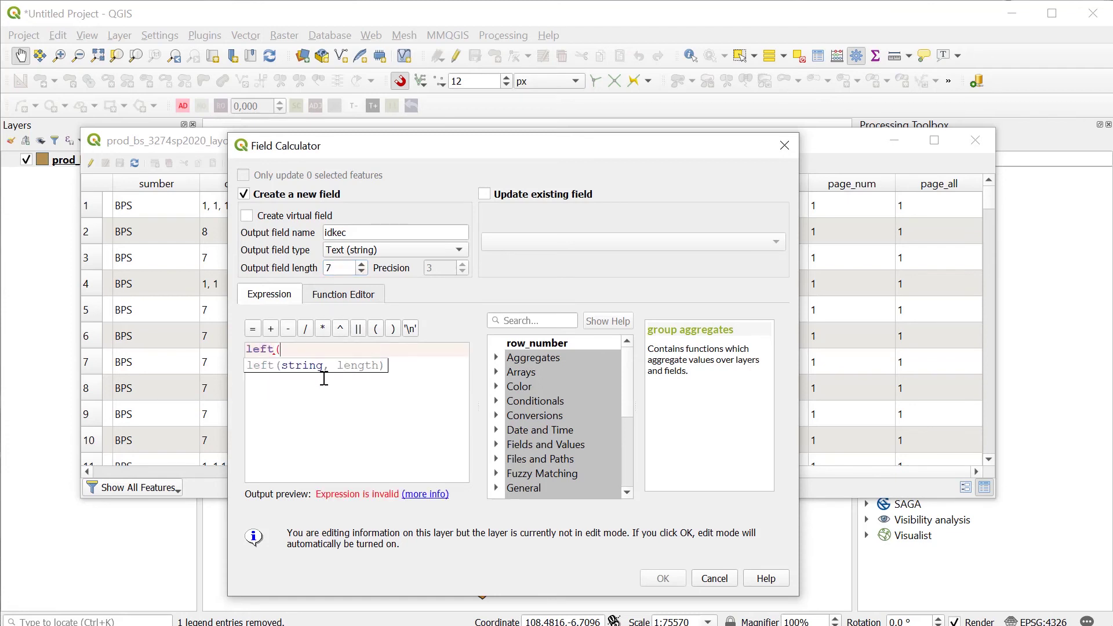
left_click(497, 444)
scroll(518, 430, "down", 5)
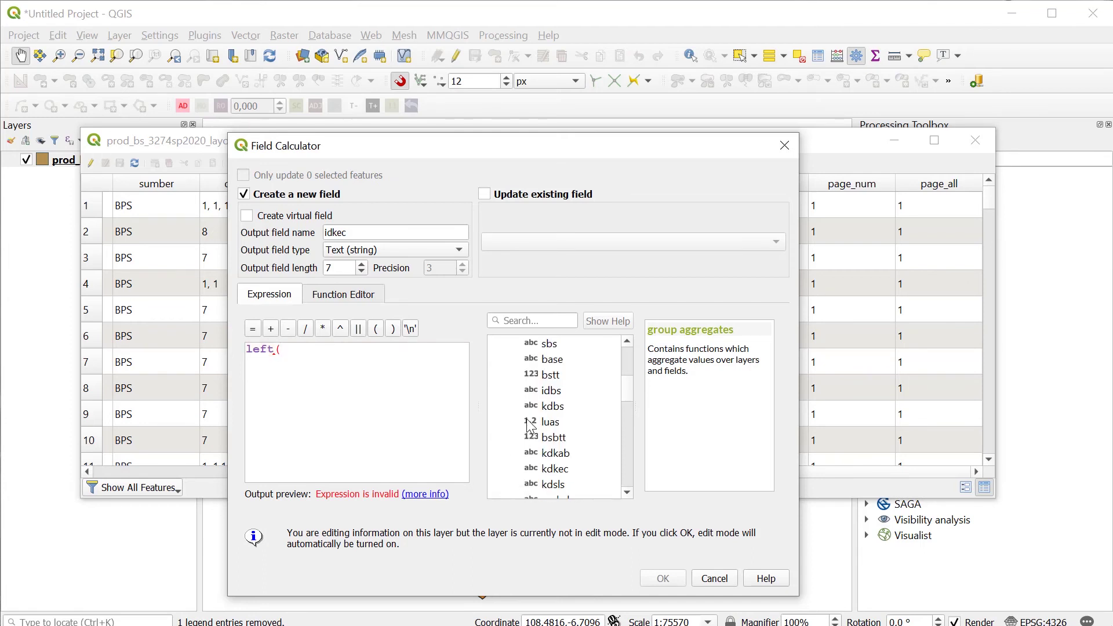
double_click(553, 391)
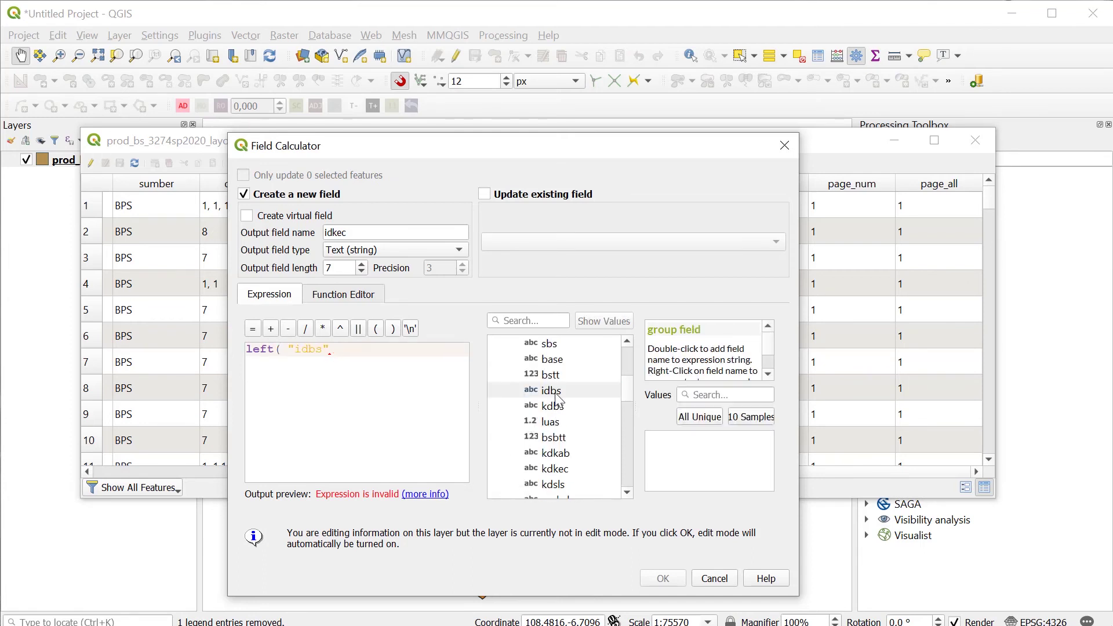
type(",7)")
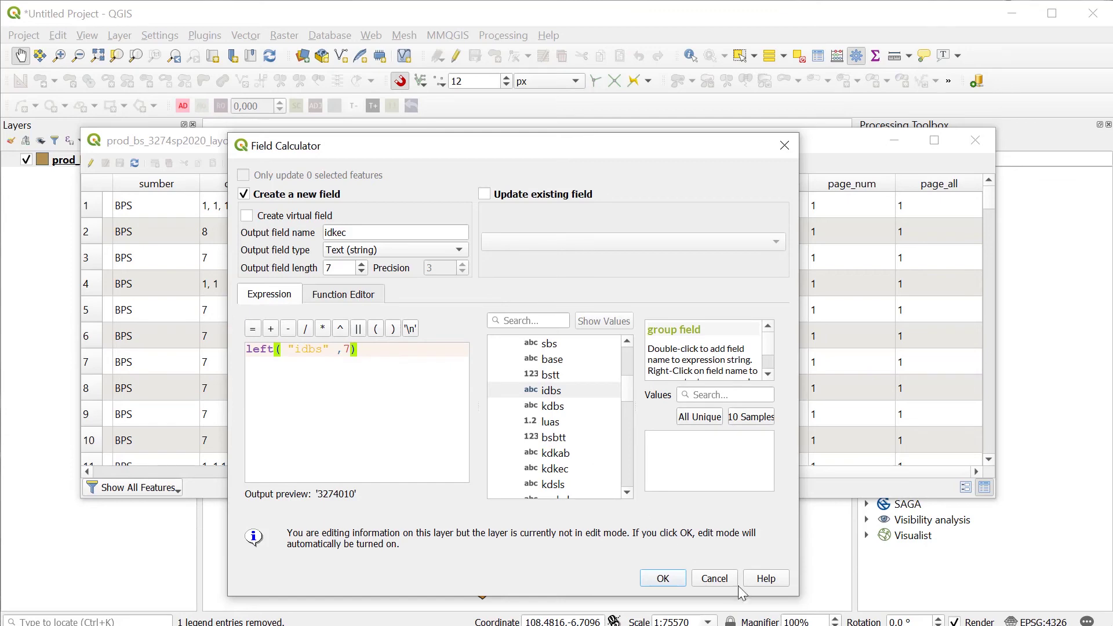
left_click(650, 577)
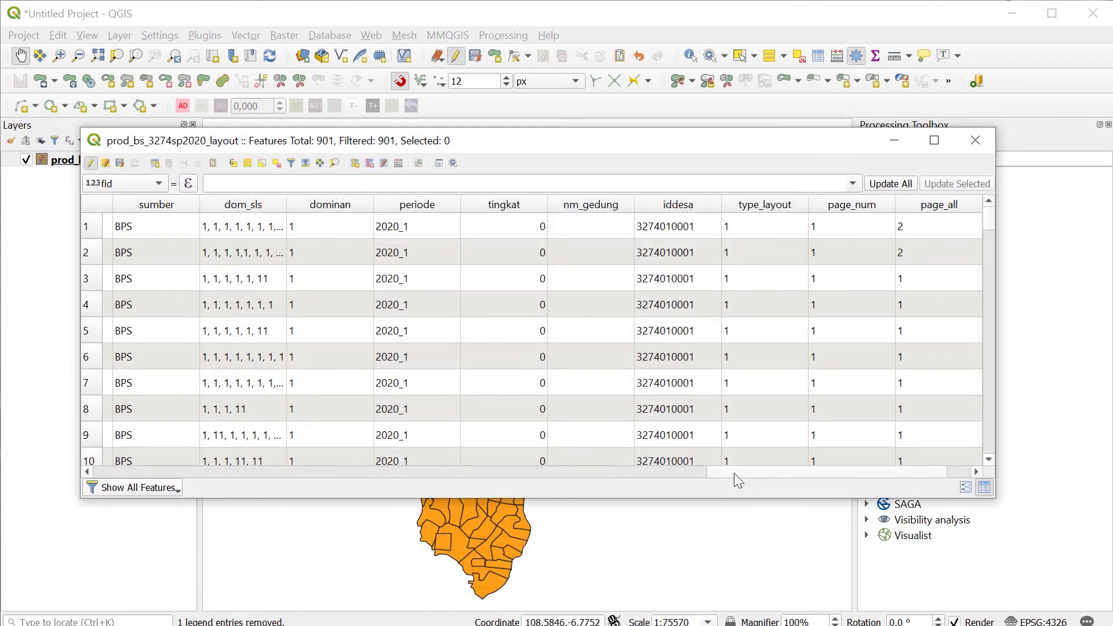
Check the idkec column, stop editing with the changes saved, and close the attribute table.
left_click_drag(734, 473, 830, 474)
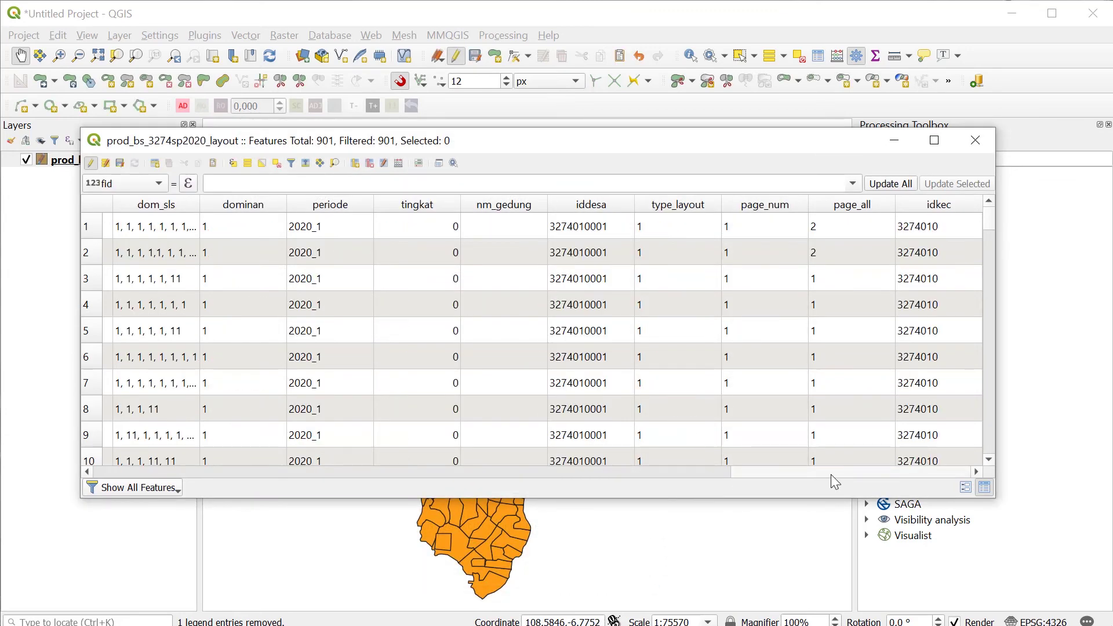
left_click(90, 163)
left_click(579, 334)
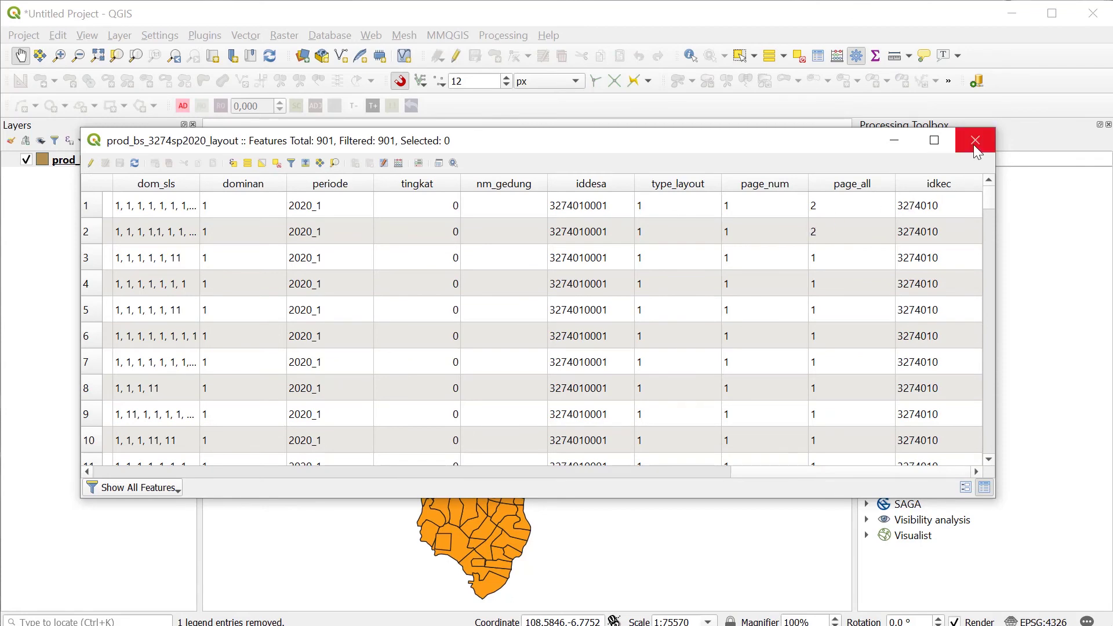
left_click(974, 145)
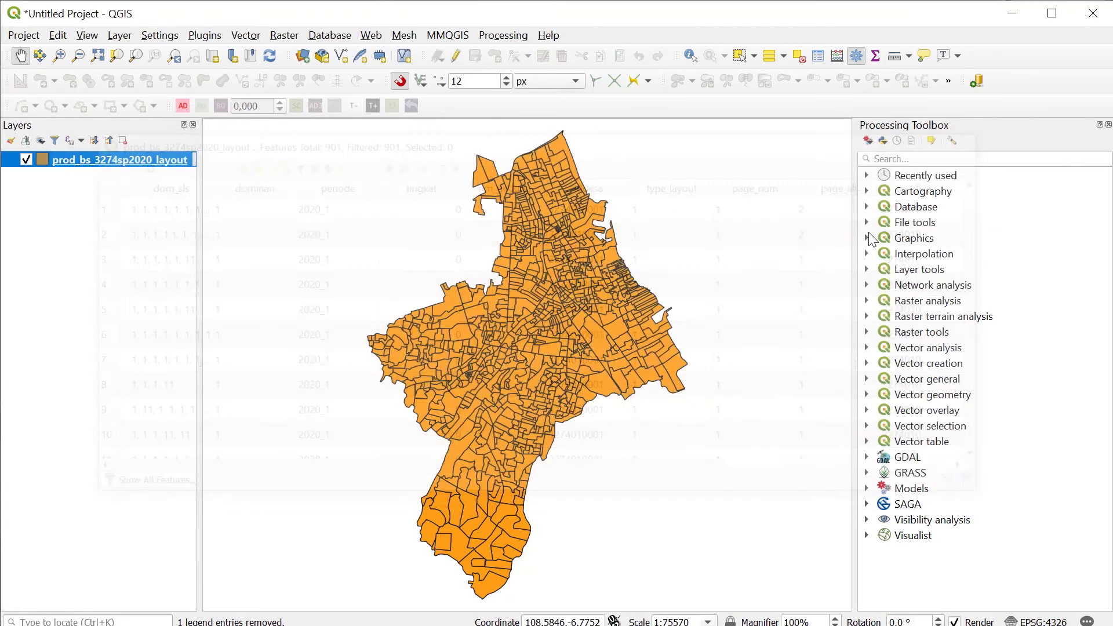
Remove the prod_bs_3274sp2020_layout layer from the project.
right_click(158, 160)
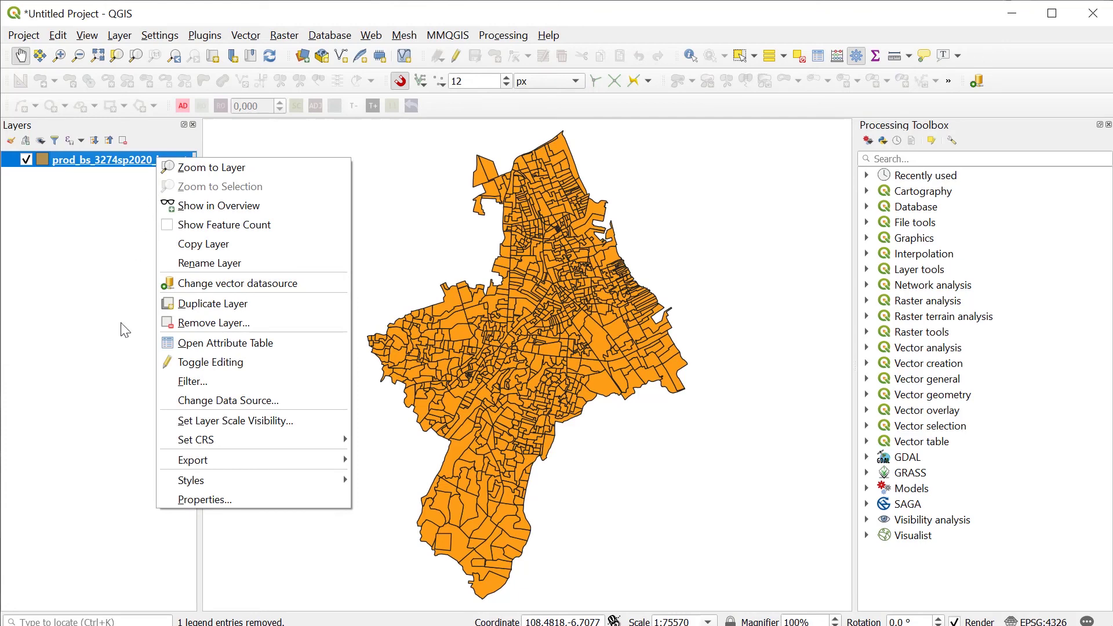
left_click(208, 326)
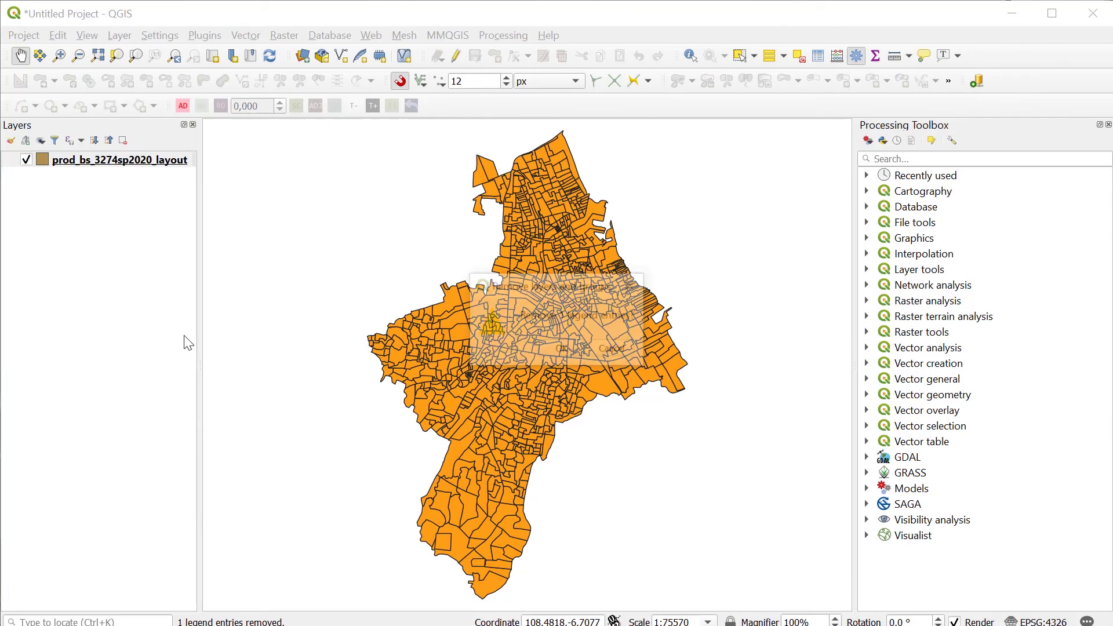
left_click(562, 349)
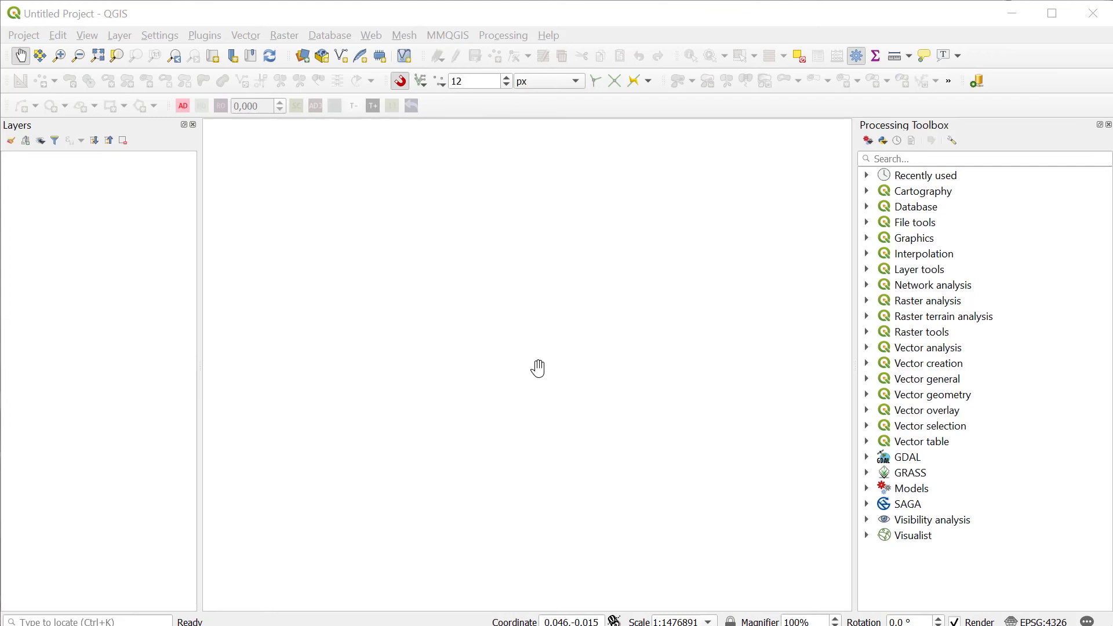
Open the project 15_Layout_WA-2020.qgz from the root of DATA (D:).
left_click(25, 39)
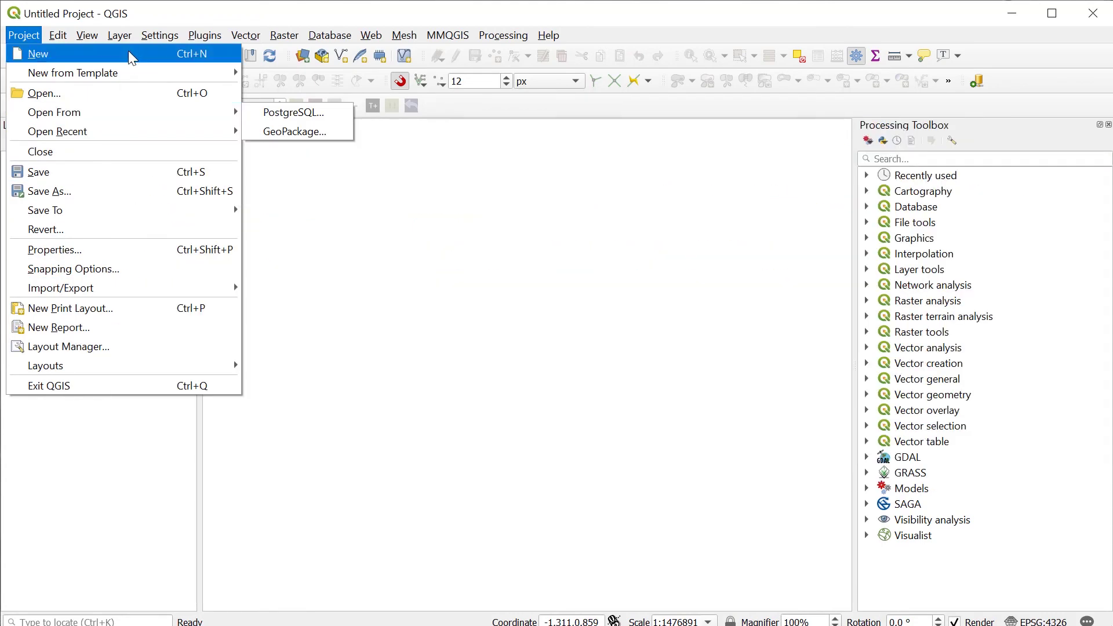
left_click(141, 91)
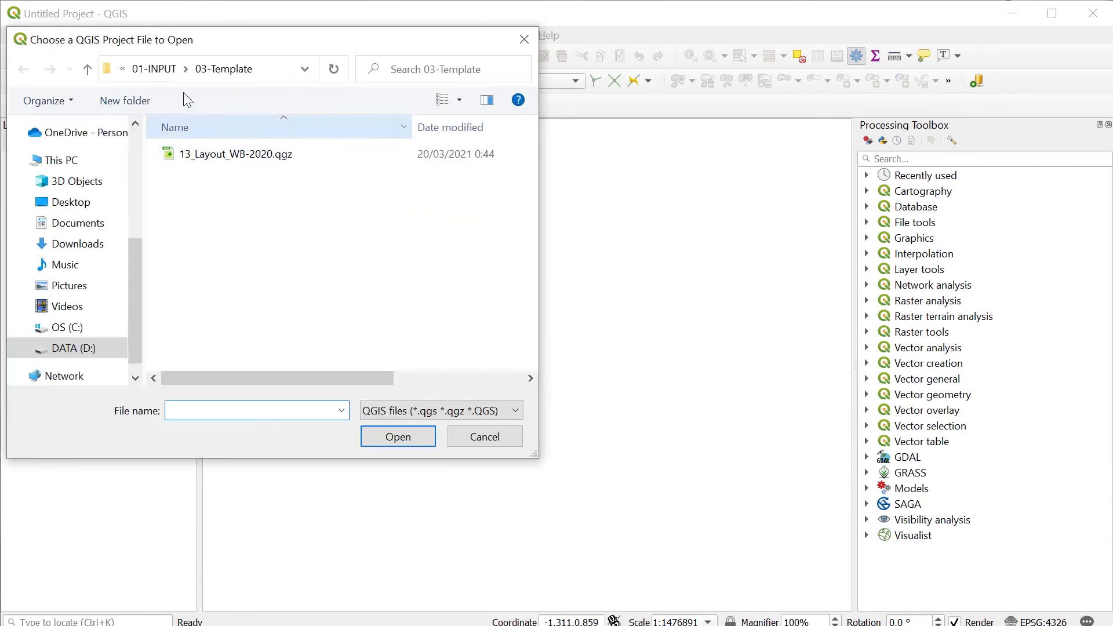
left_click(147, 68)
left_click(154, 69)
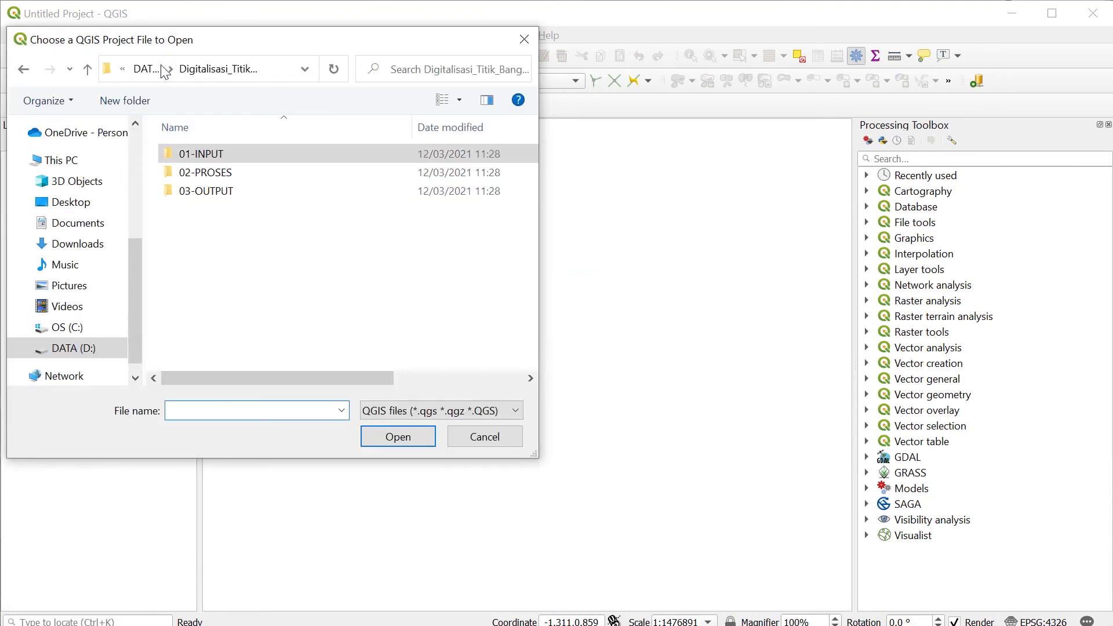
left_click(146, 69)
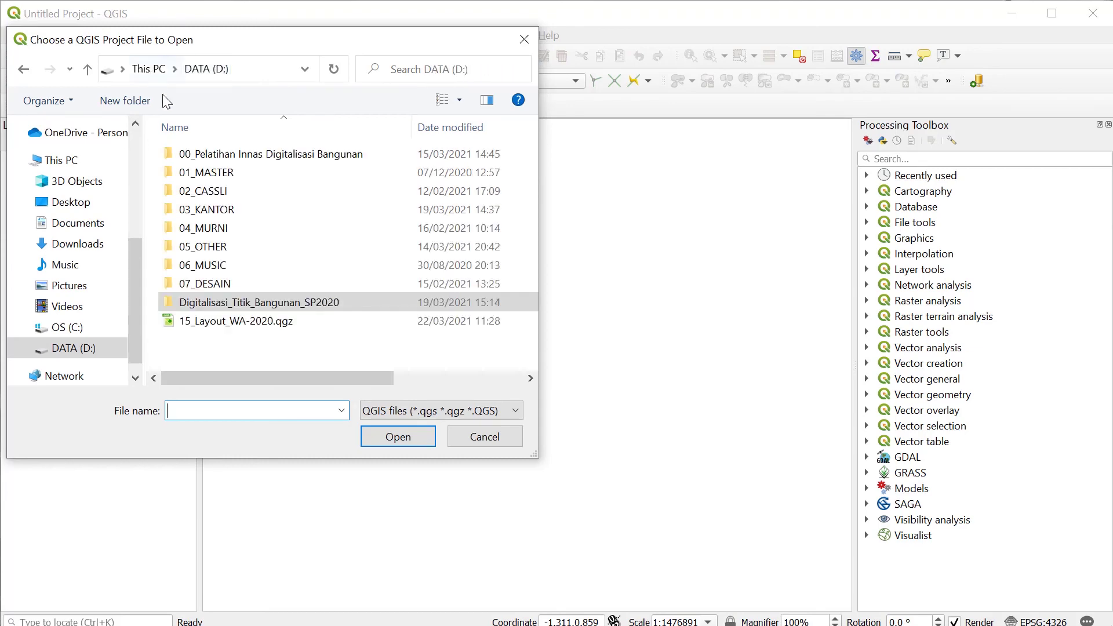
left_click(235, 321)
left_click(399, 437)
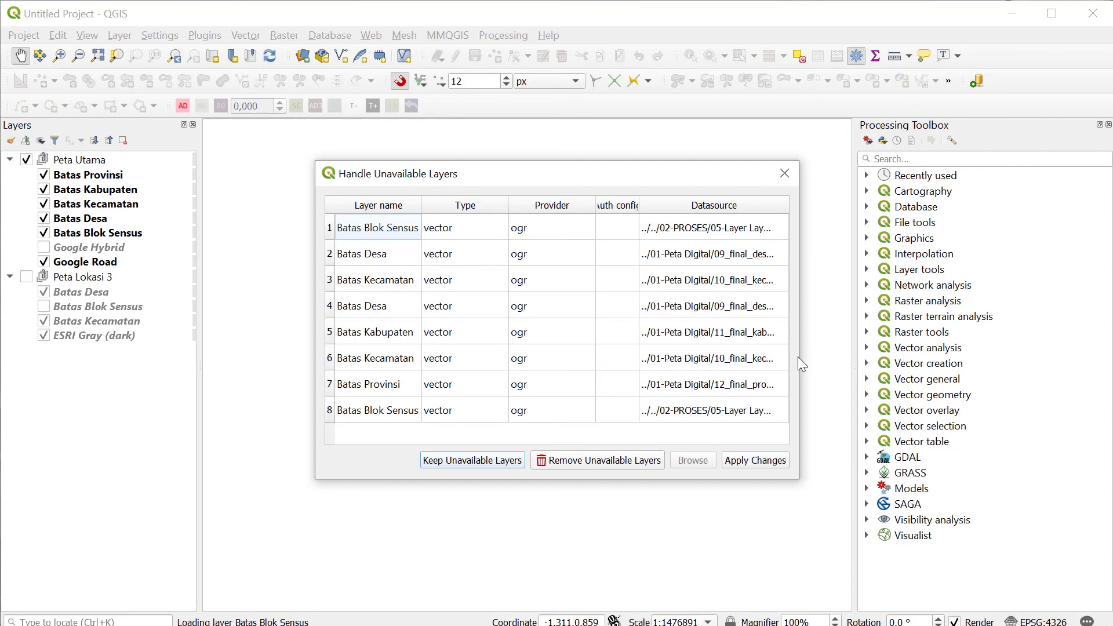
Relink the first unavailable Batas Blok Sensus layer to prod_bs_3274sp2020_layout.gpkg in 02-PROSES/05-Layer Layout.
left_click_drag(799, 356, 948, 357)
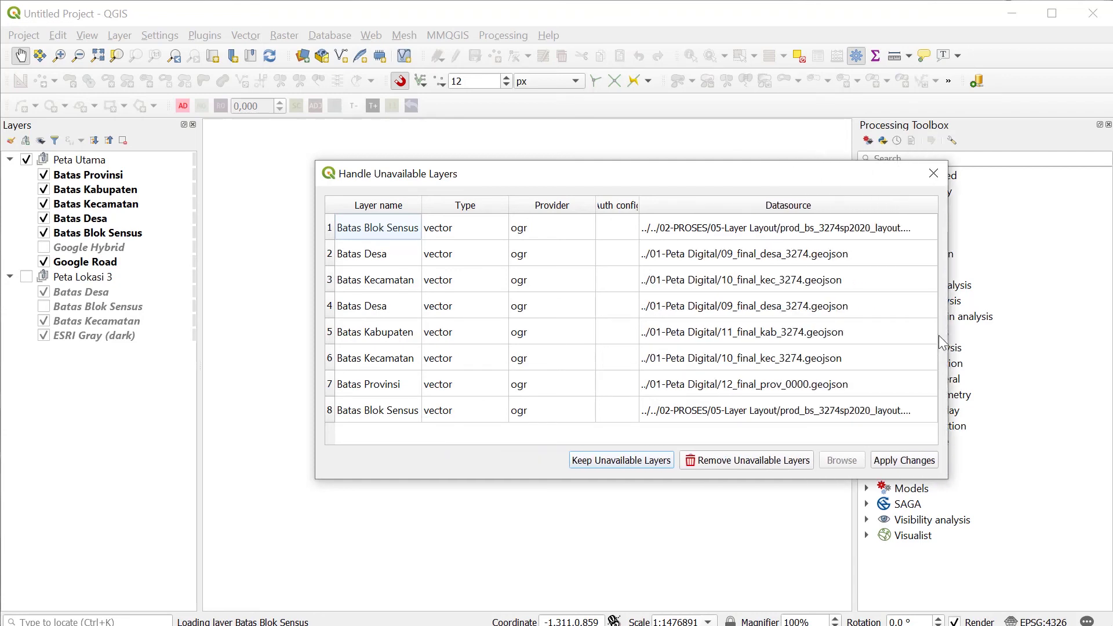
left_click_drag(810, 177, 677, 202)
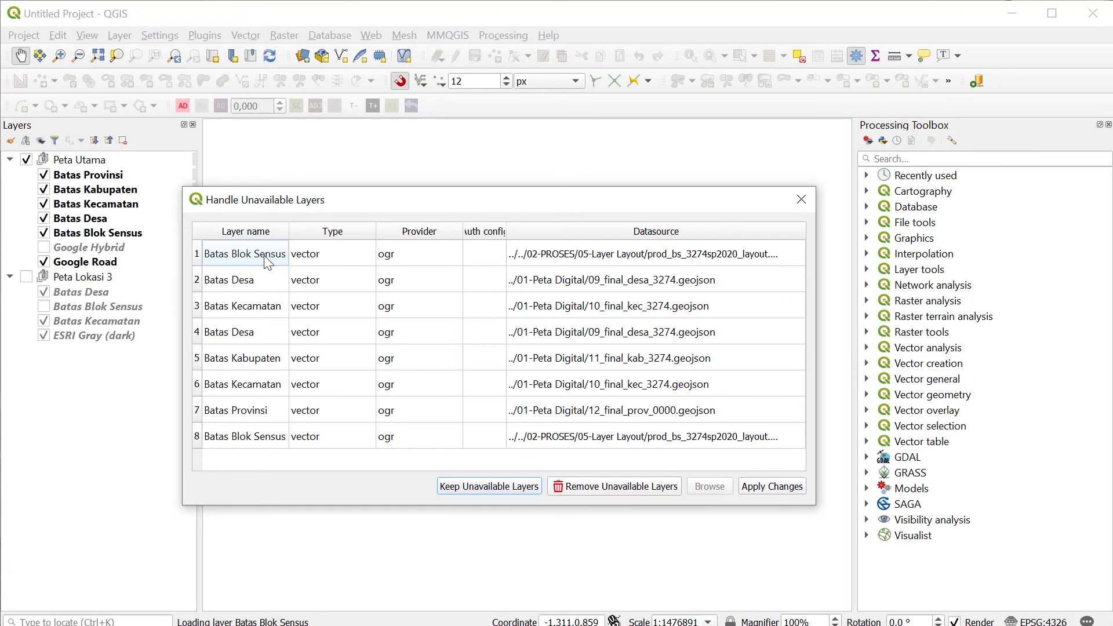
left_click(547, 252)
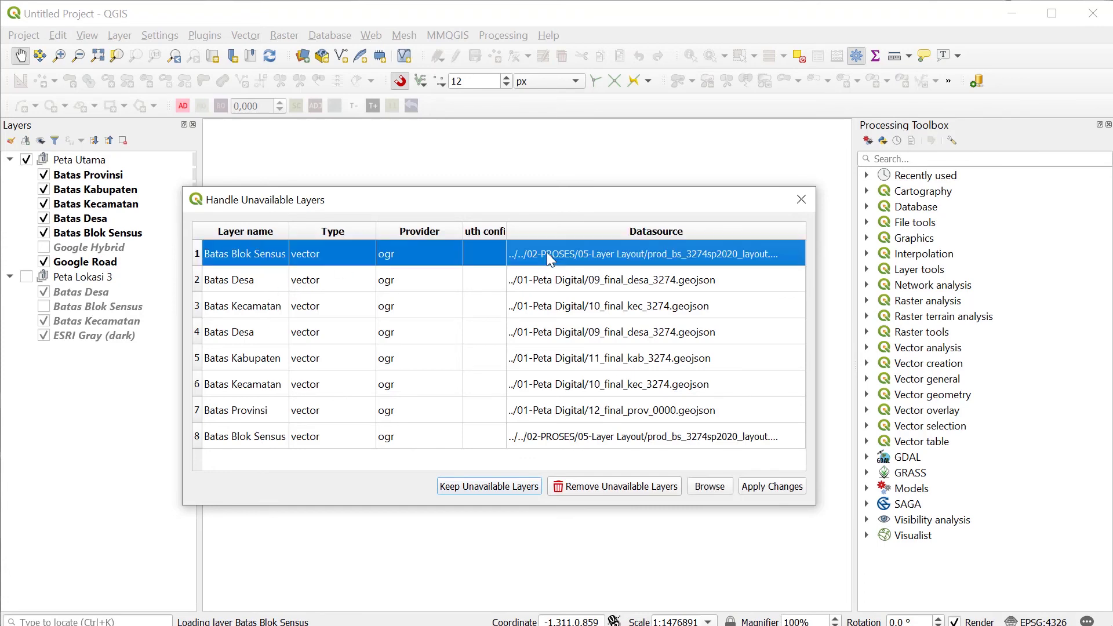
left_click(703, 487)
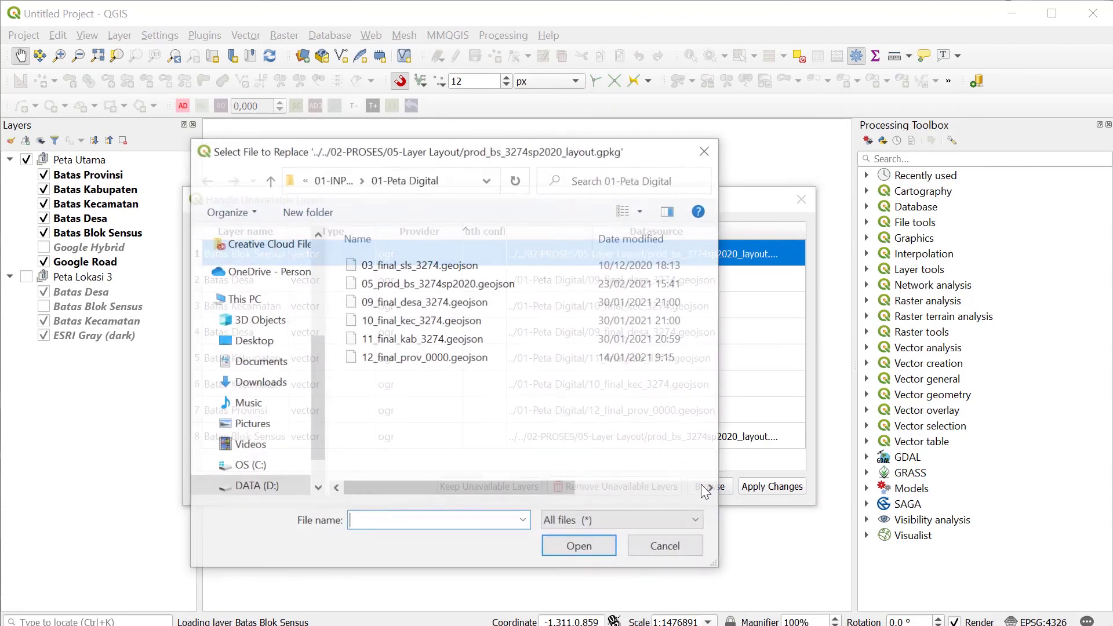
left_click(334, 181)
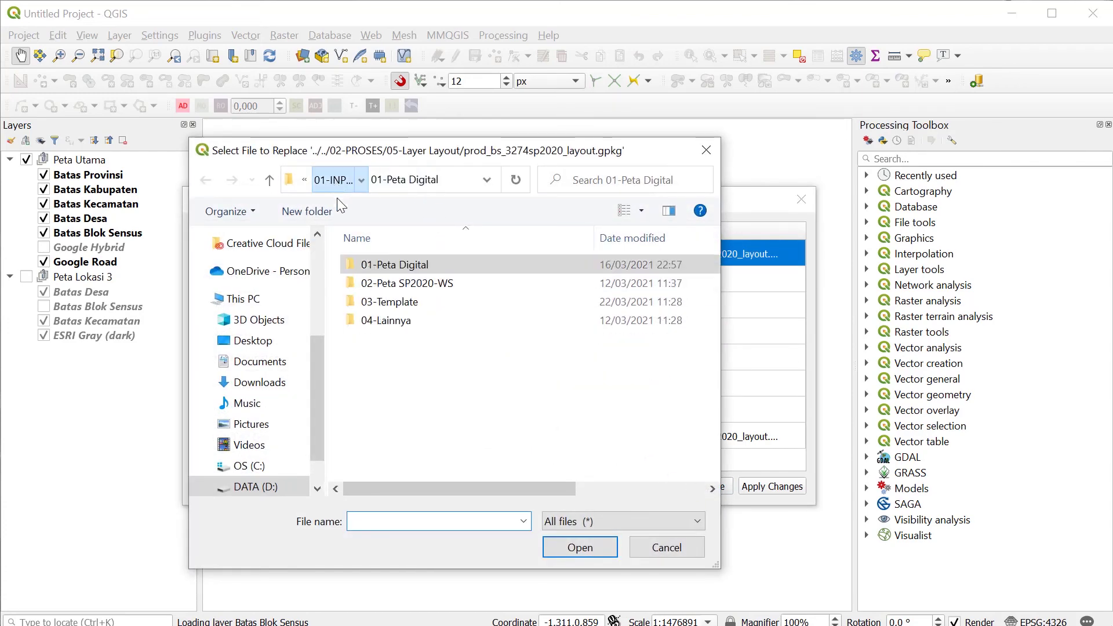
left_click(370, 180)
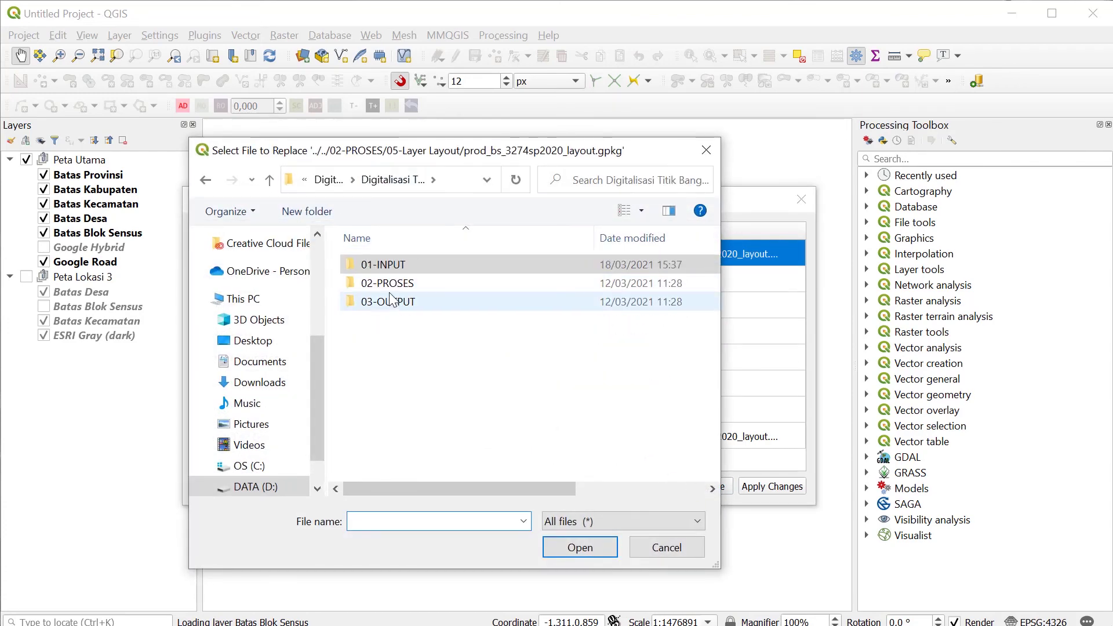
left_click(386, 287)
double_click(402, 337)
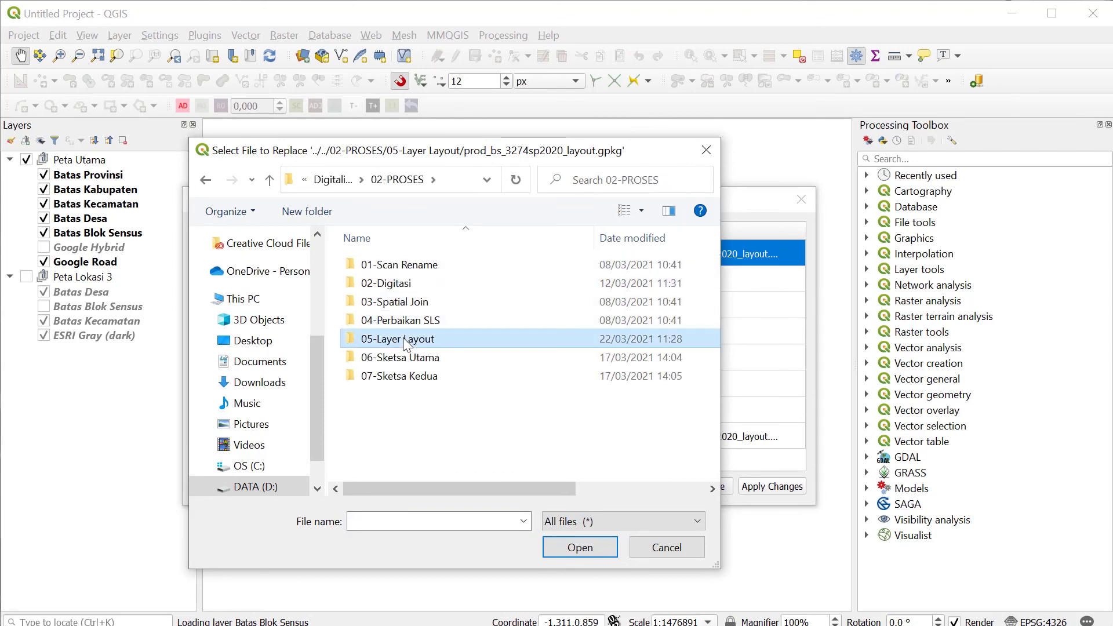
left_click(436, 270)
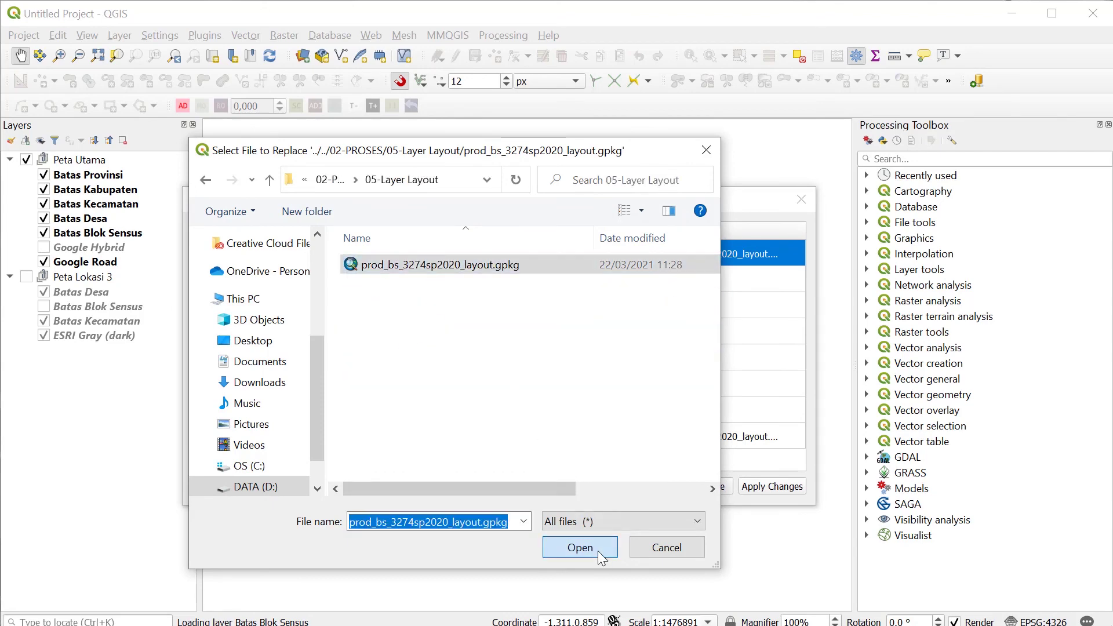
left_click(597, 550)
Relink the second Batas Blok Sensus layer, in row 8, to prod_bs_3274sp2020_layout.gpkg.
left_click(233, 441)
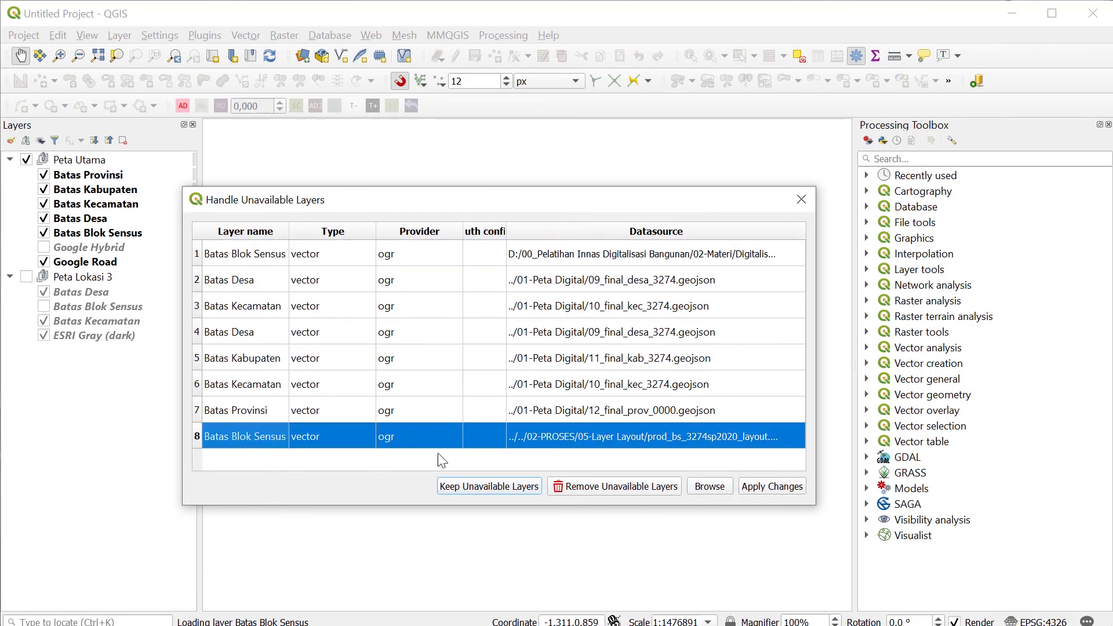
left_click(710, 487)
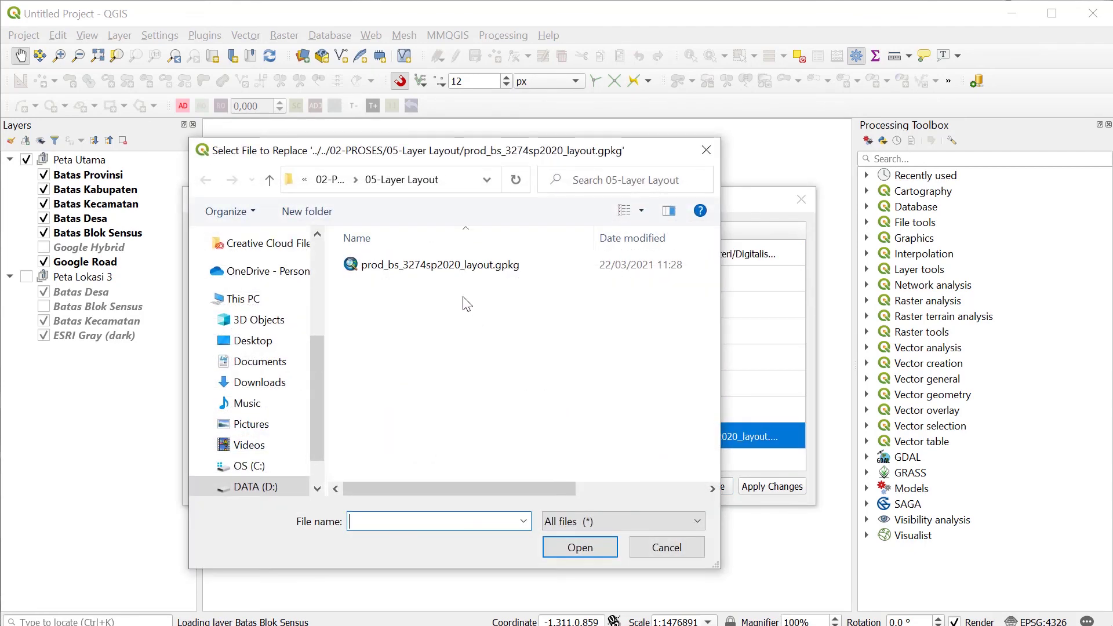
left_click(455, 267)
left_click(578, 548)
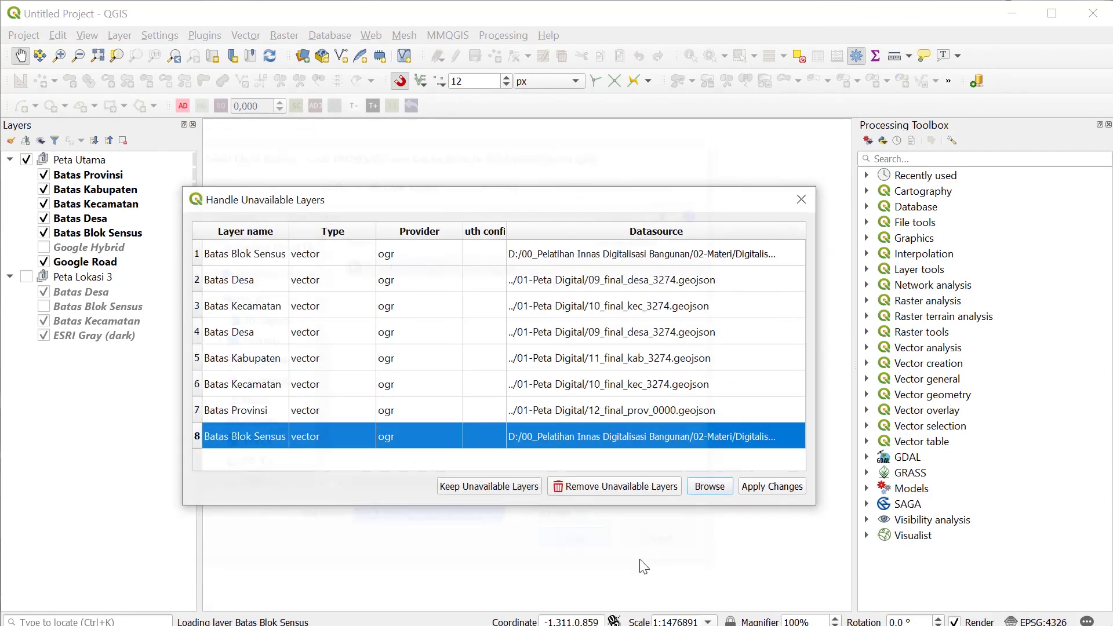
Relink the Batas Desa layer in row 2 to 09_final_desa_3274.geojson in 01-INPUT/01-Peta Digital.
left_click(260, 284)
left_click(701, 488)
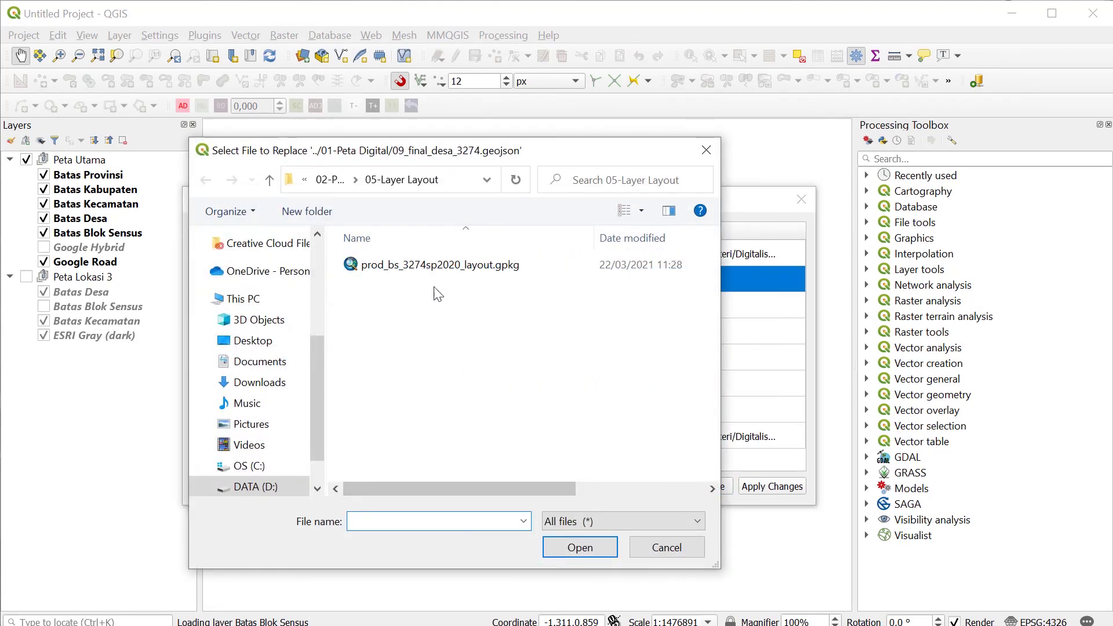
left_click(328, 180)
left_click(328, 171)
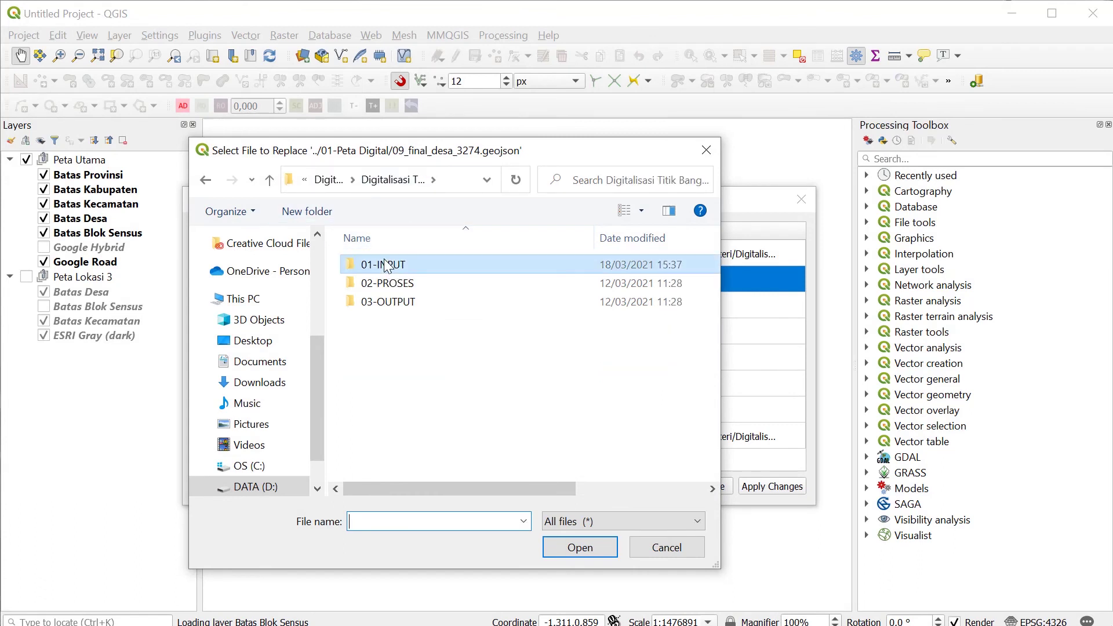
double_click(387, 264)
double_click(394, 265)
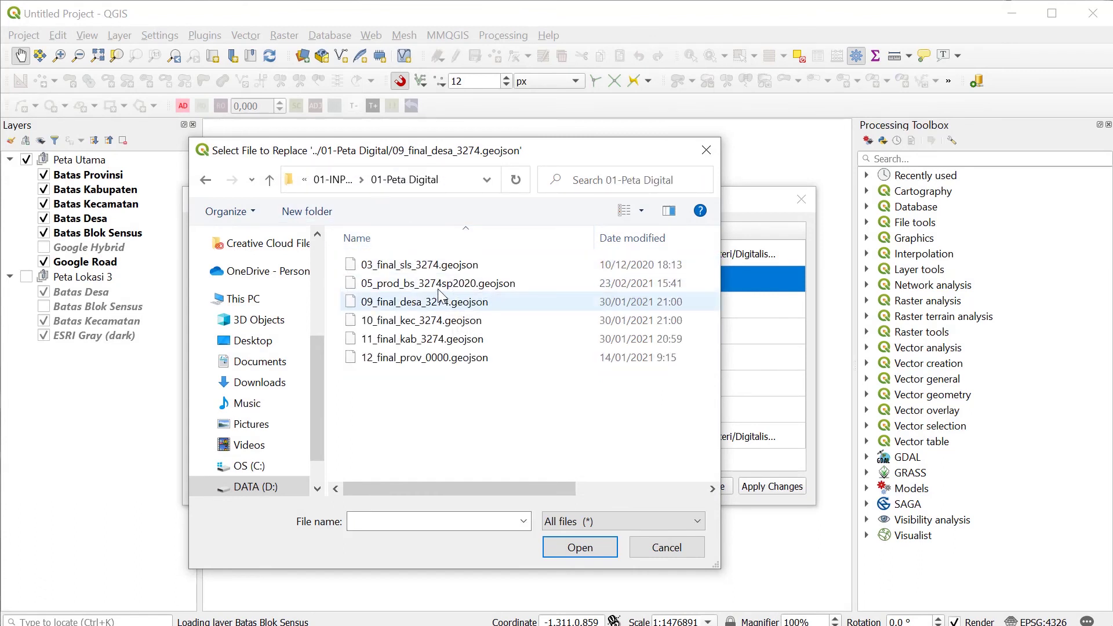
left_click(437, 302)
left_click(577, 547)
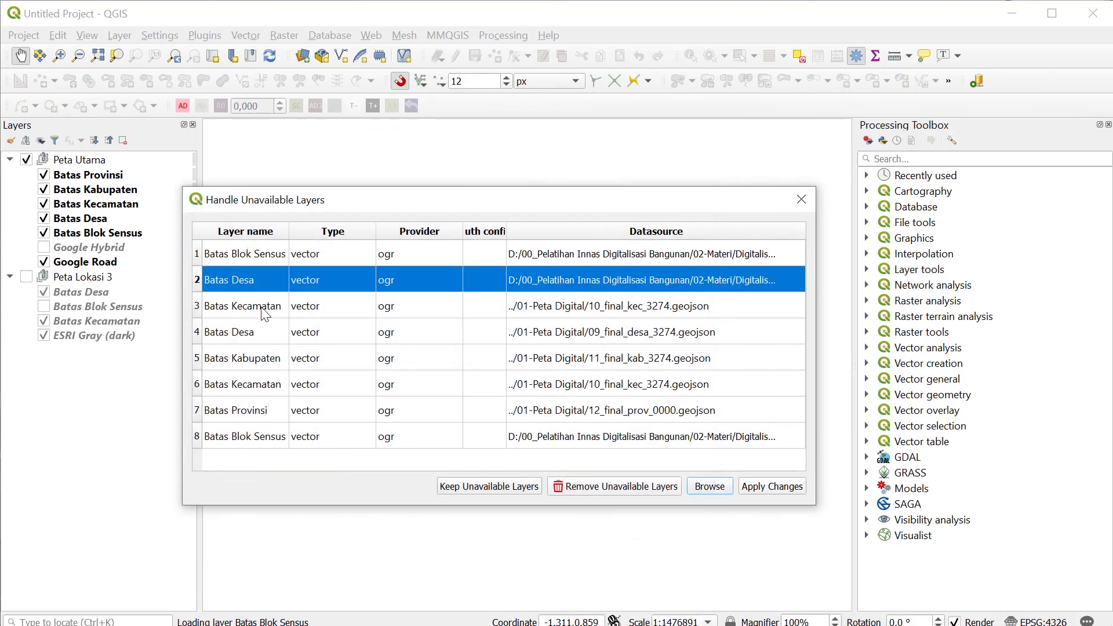
Relink Batas Kecamatan in row 3 to 10_final_kec_3274.geojson and Batas Desa in row 4 to 09_final_desa_3274.geojson.
left_click(266, 313)
left_click(704, 490)
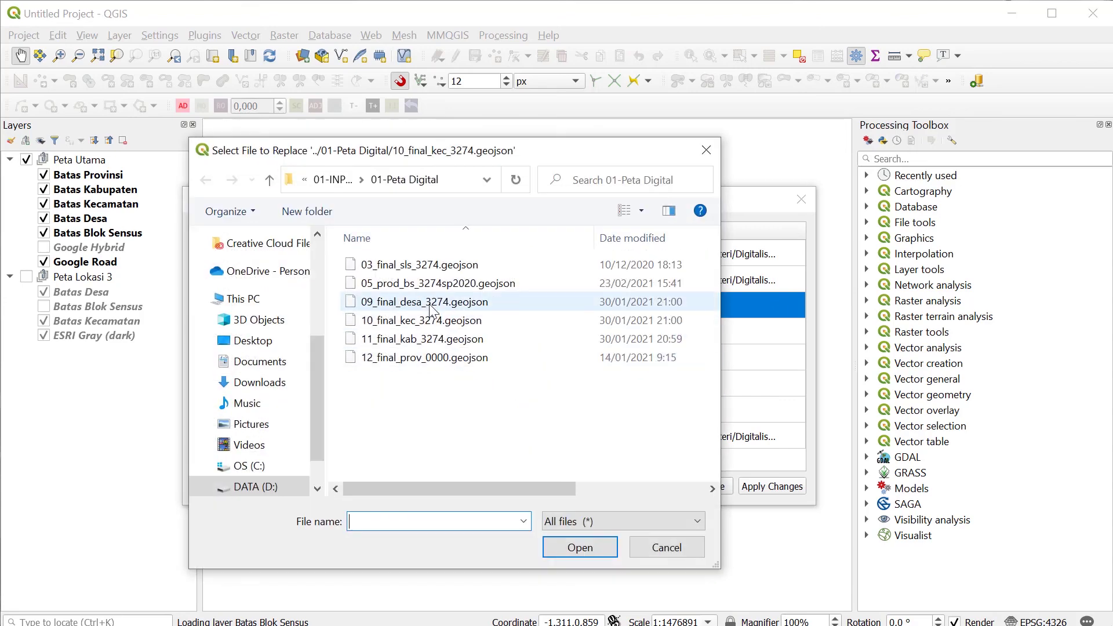
left_click(432, 320)
left_click(585, 551)
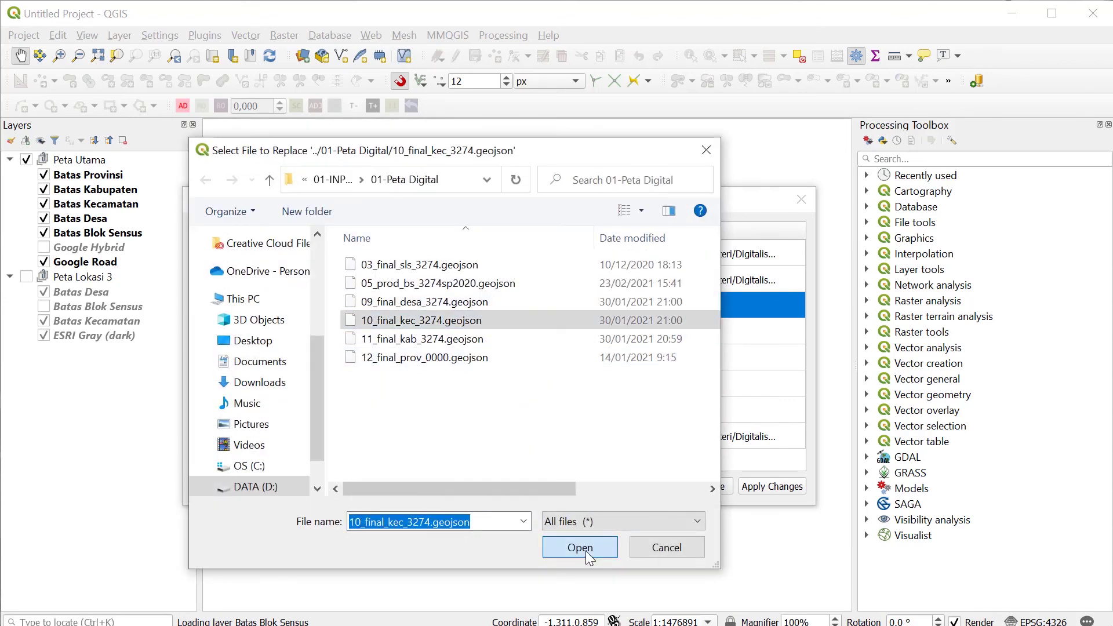
left_click(239, 332)
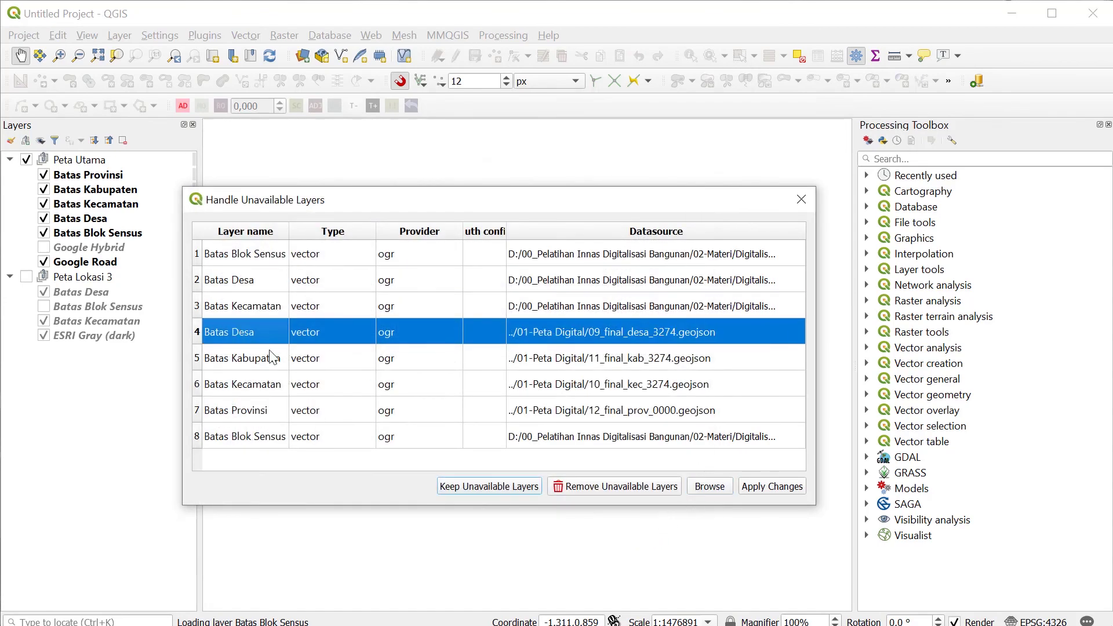
left_click(707, 486)
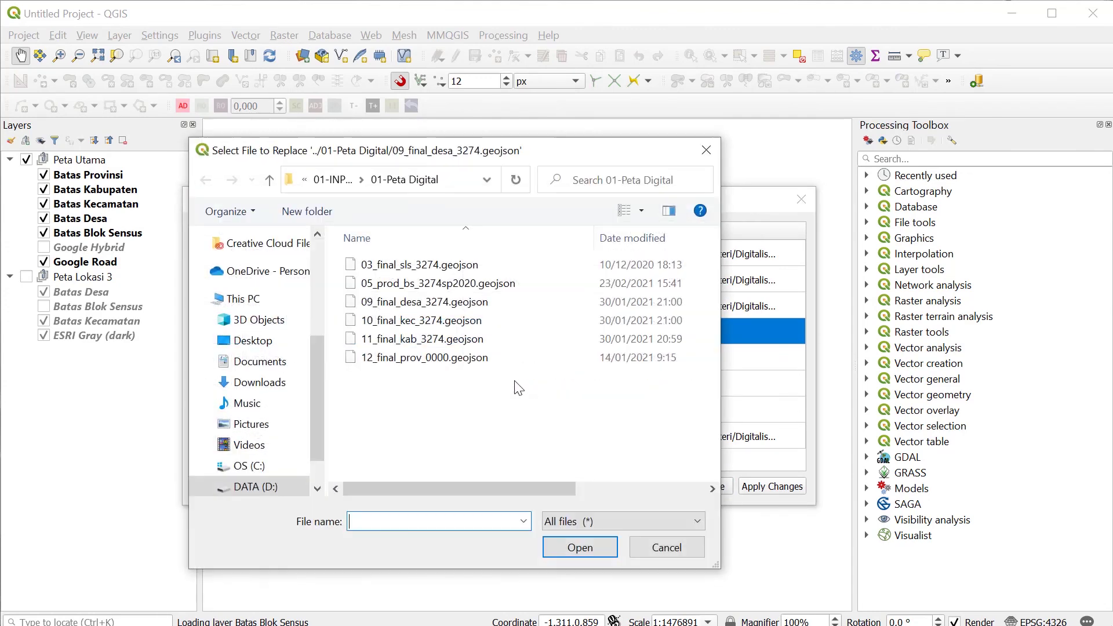
left_click(458, 302)
left_click(555, 548)
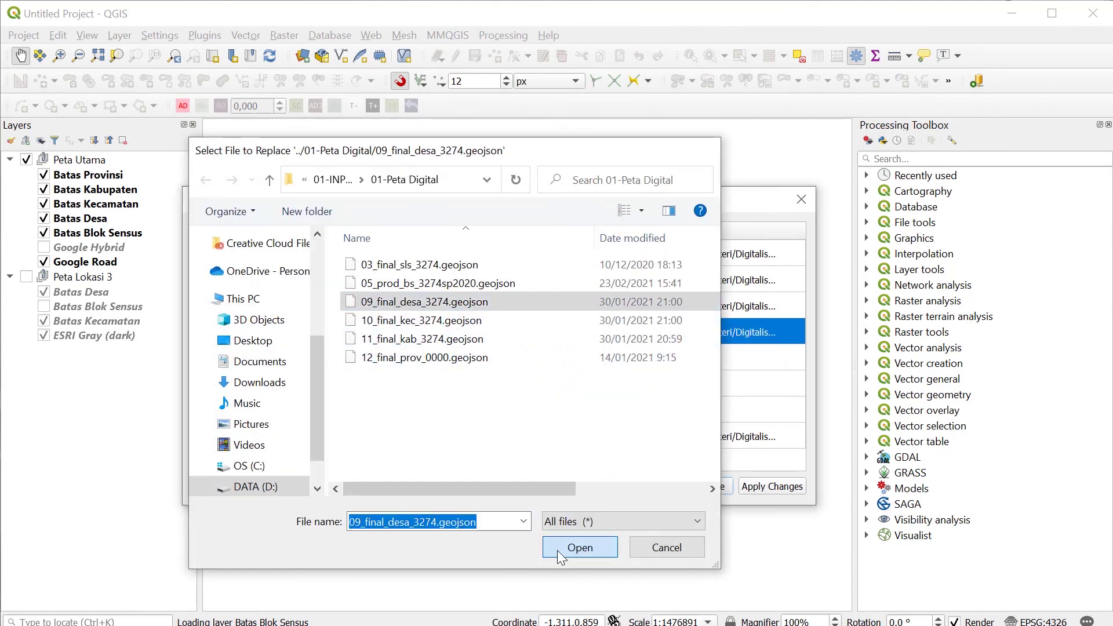
Relink Batas Kabupaten to 11_final_kab_3274.geojson and Batas Kecamatan in row 6 to 10_final_kec_3274.geojson.
left_click(270, 359)
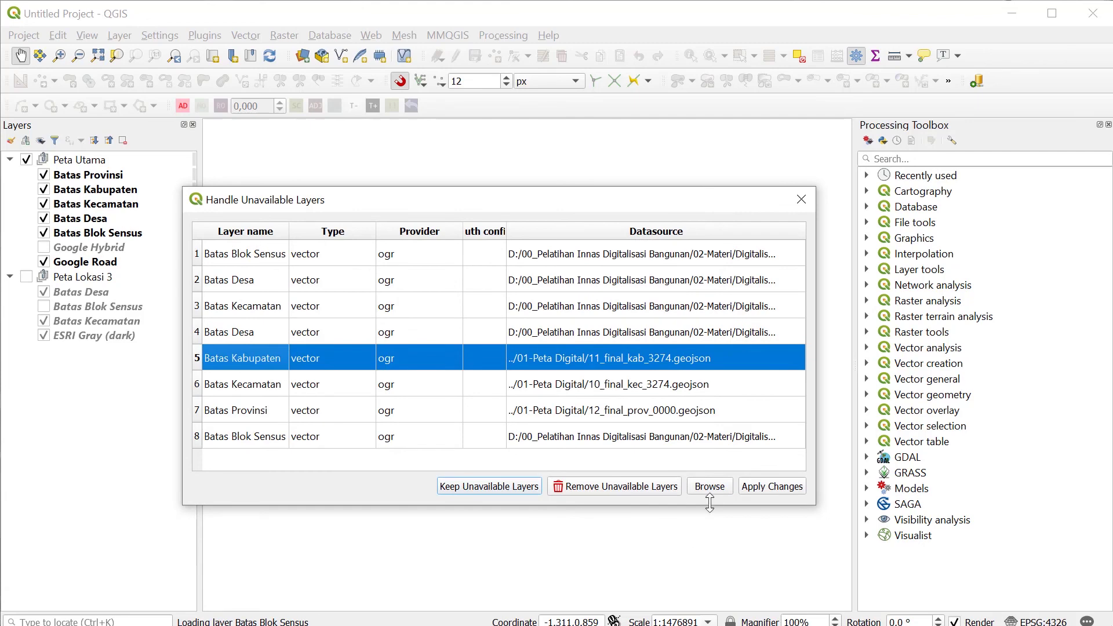
left_click(708, 487)
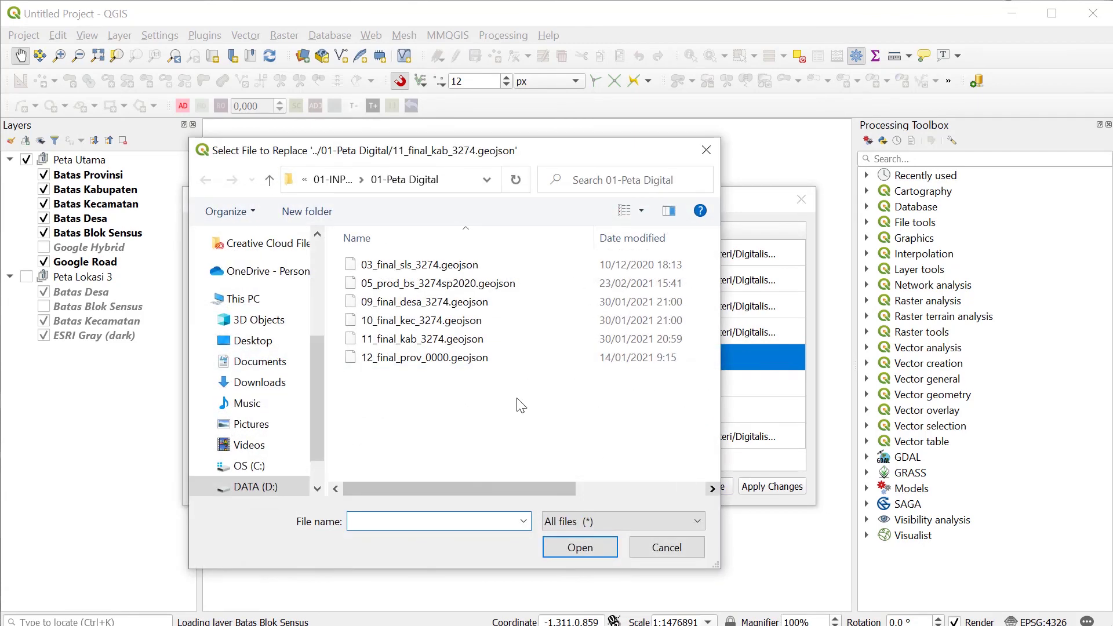
left_click(446, 339)
left_click(580, 547)
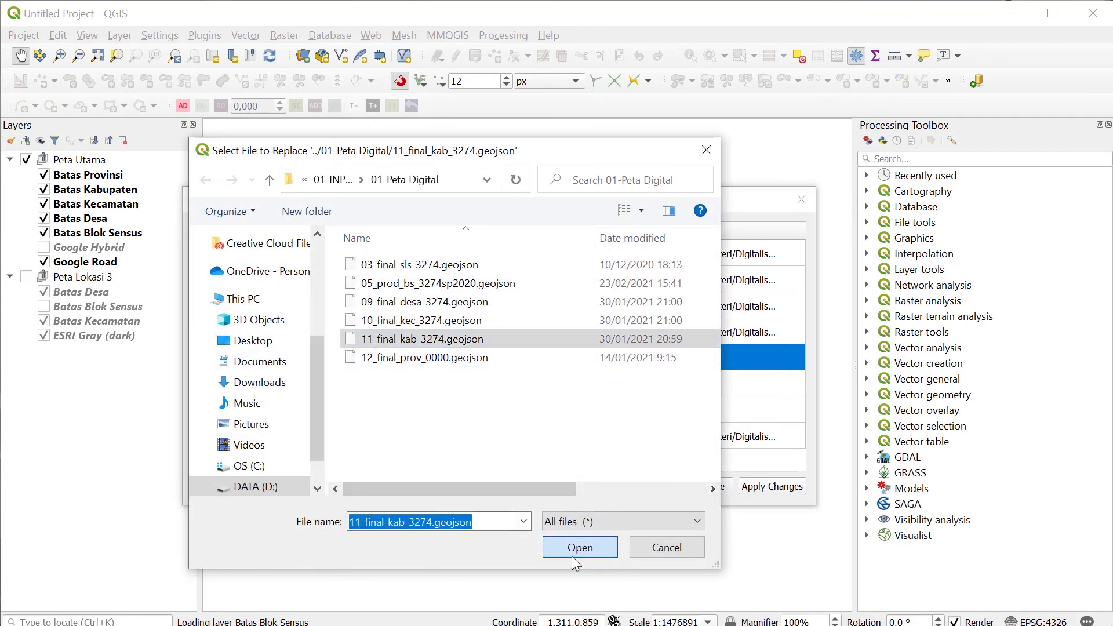
left_click(274, 384)
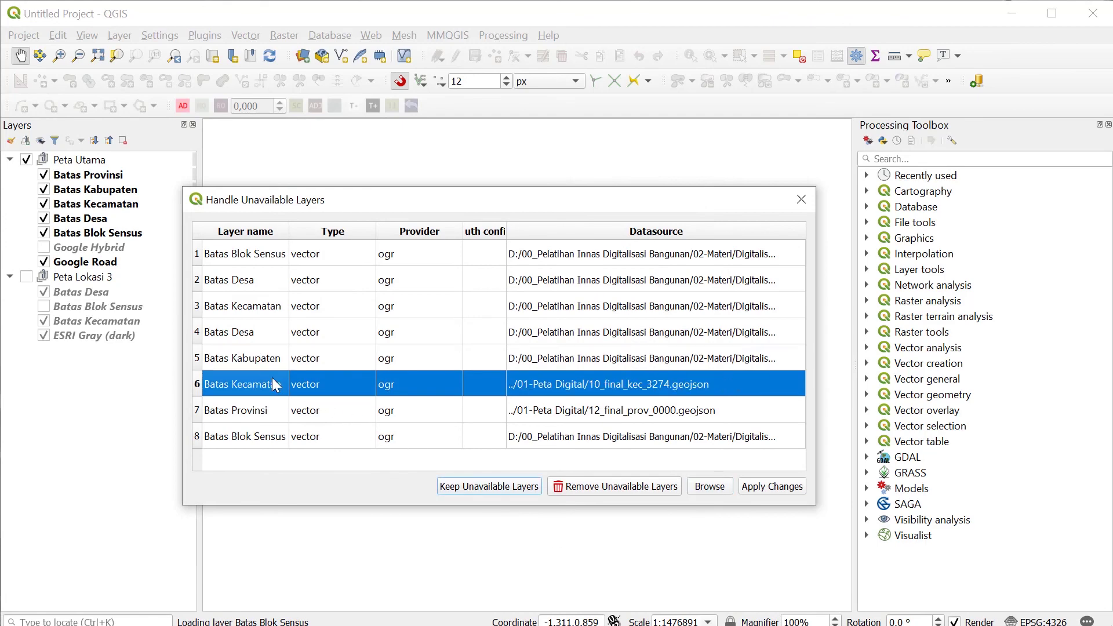
left_click(714, 487)
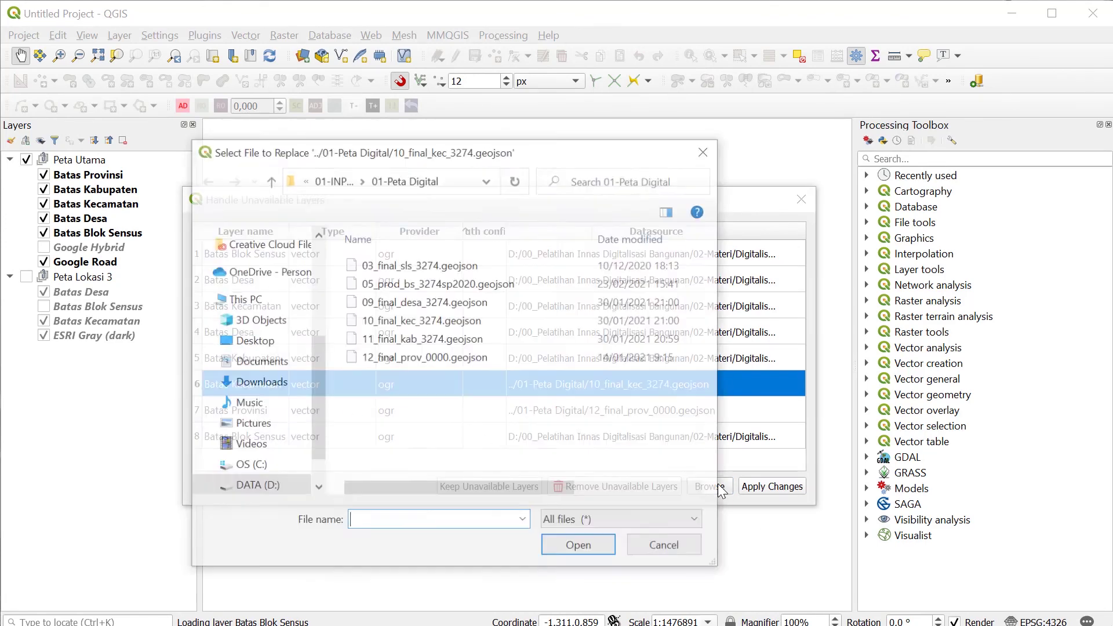
left_click(431, 320)
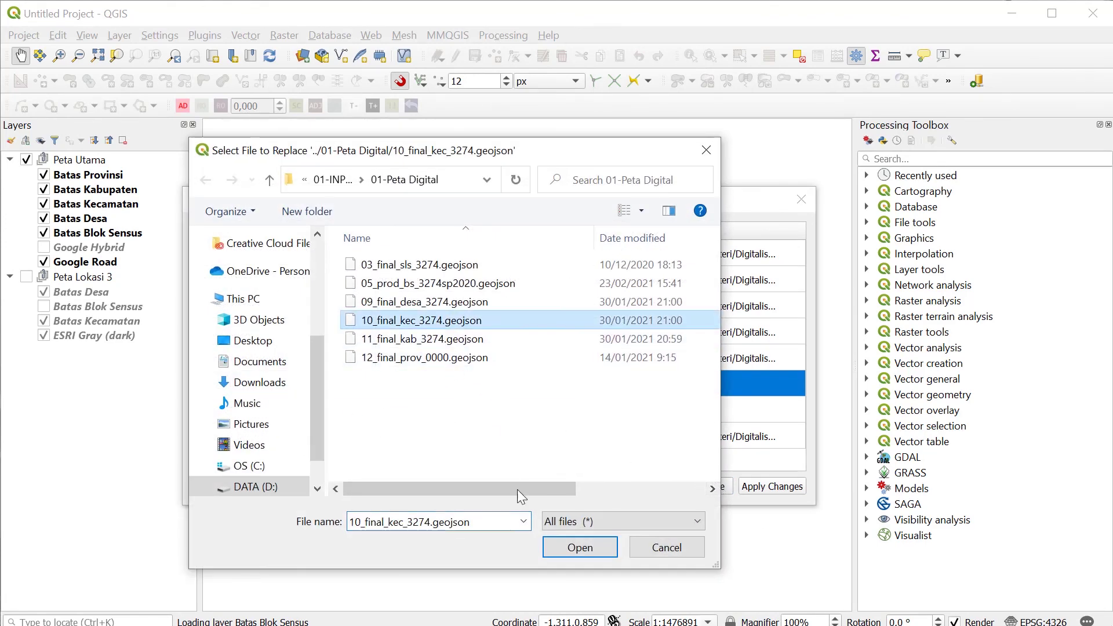
left_click(555, 546)
Relink Batas Provinsi to 12_final_prov_0000.geojson and narrow the other columns to show more of the data source paths.
left_click(249, 410)
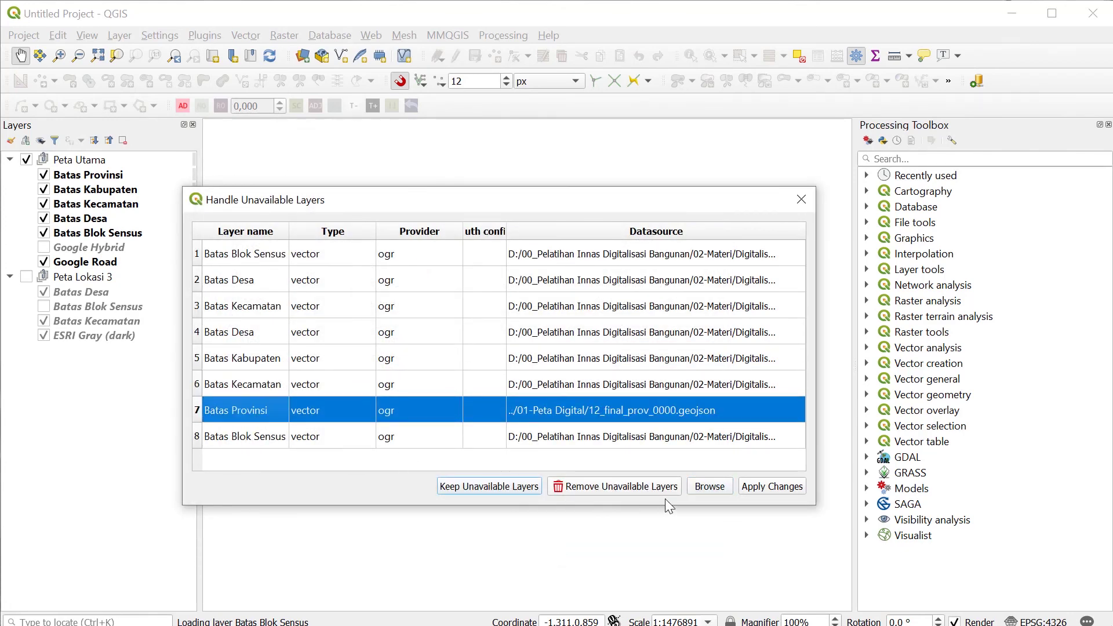
left_click(707, 489)
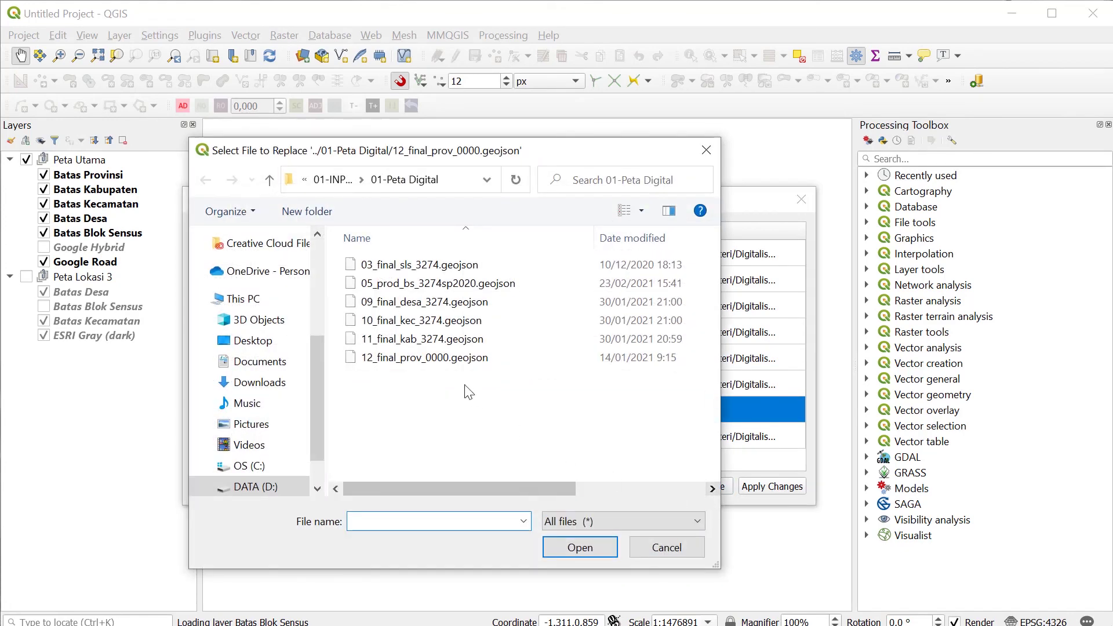
left_click(448, 359)
left_click(568, 547)
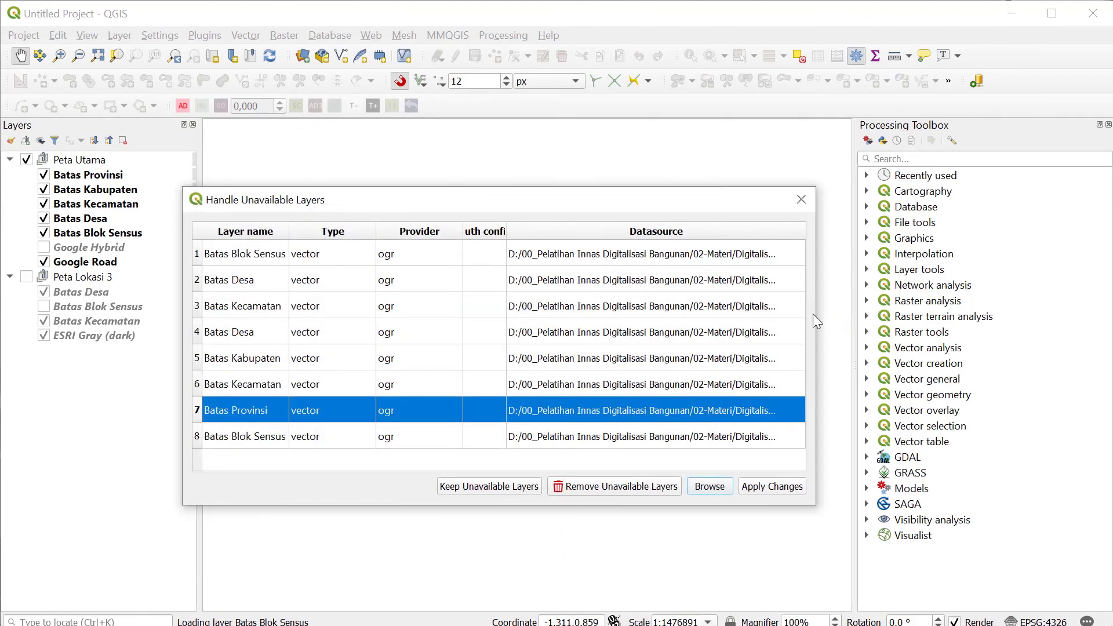
left_click_drag(462, 231, 338, 231)
left_click_drag(409, 231, 392, 232)
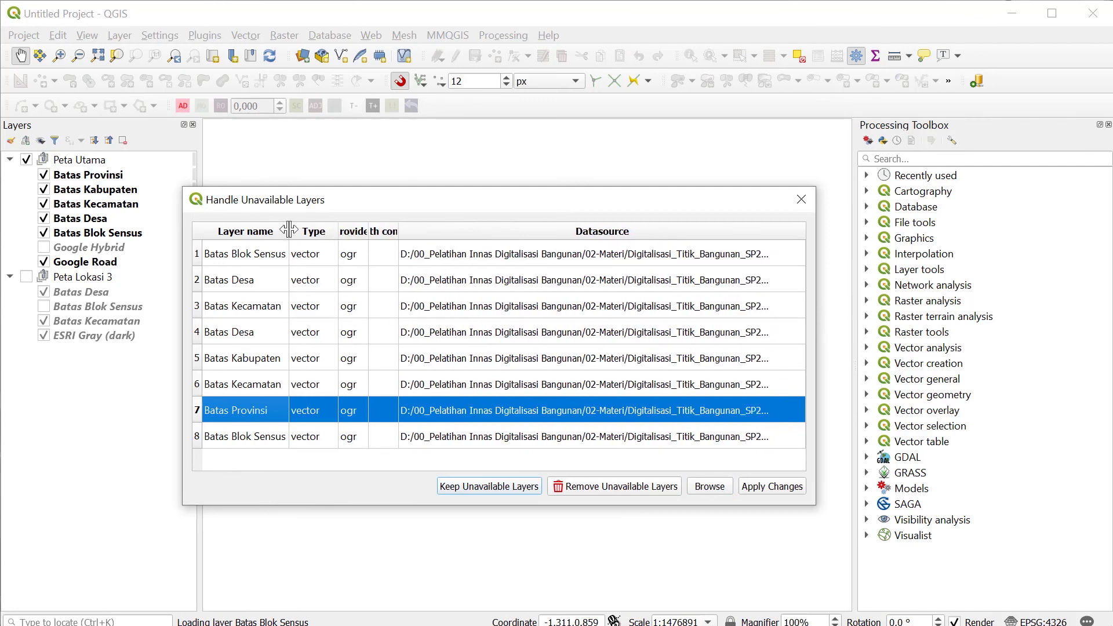
Enlarge the Handle Unavailable Layers dialog and adjust the layer name column to read the full data source paths.
left_click_drag(289, 231, 250, 236)
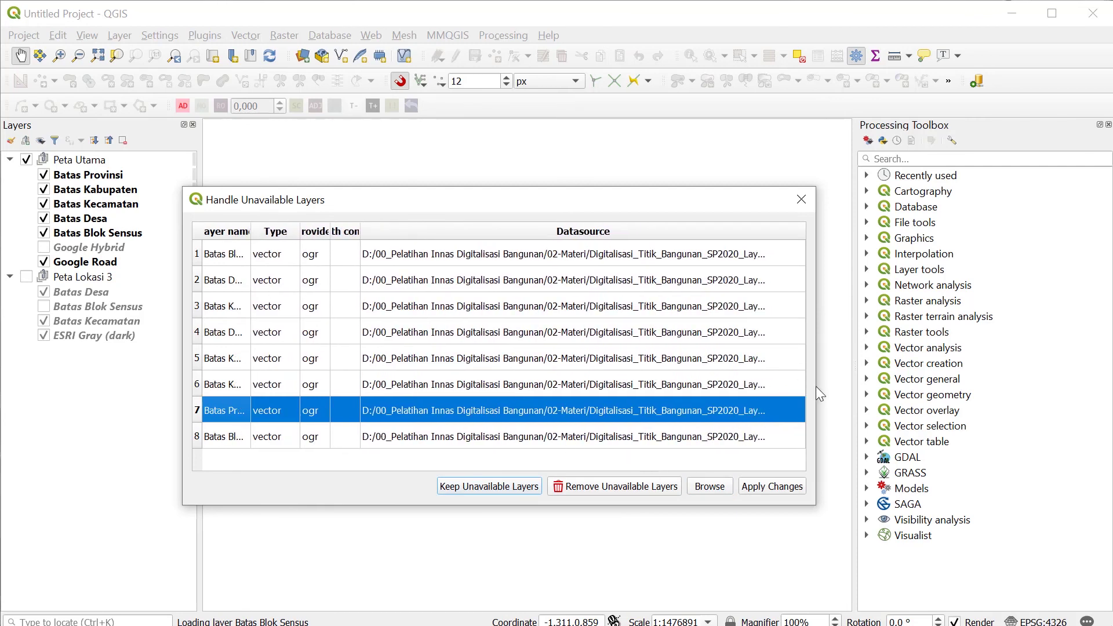
left_click_drag(818, 389, 1110, 348)
left_click_drag(935, 203, 781, 209)
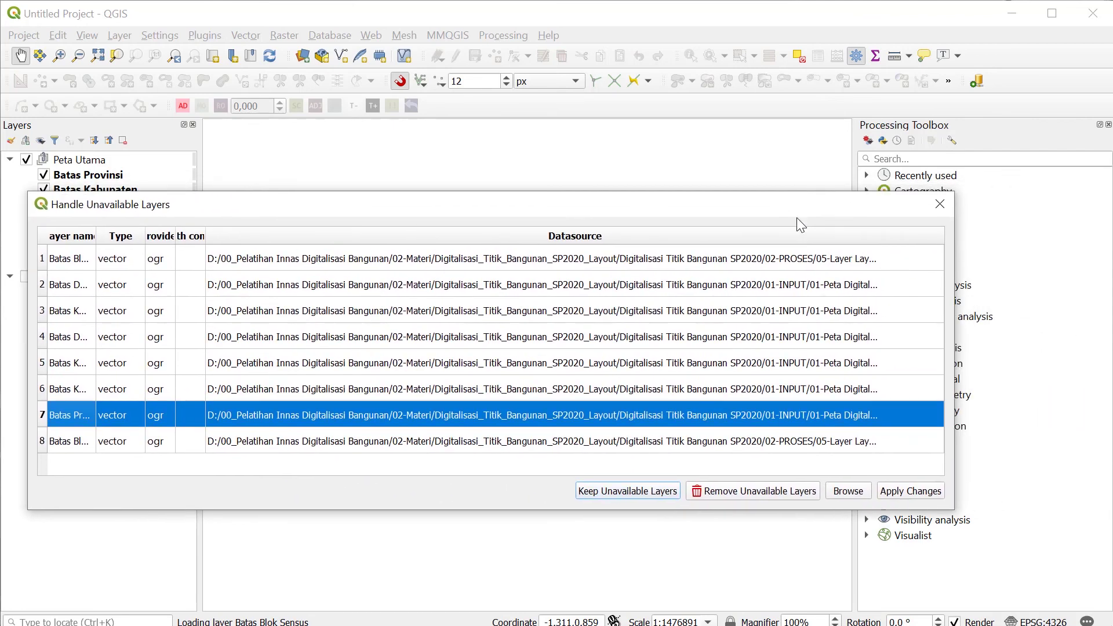
left_click_drag(95, 236, 132, 236)
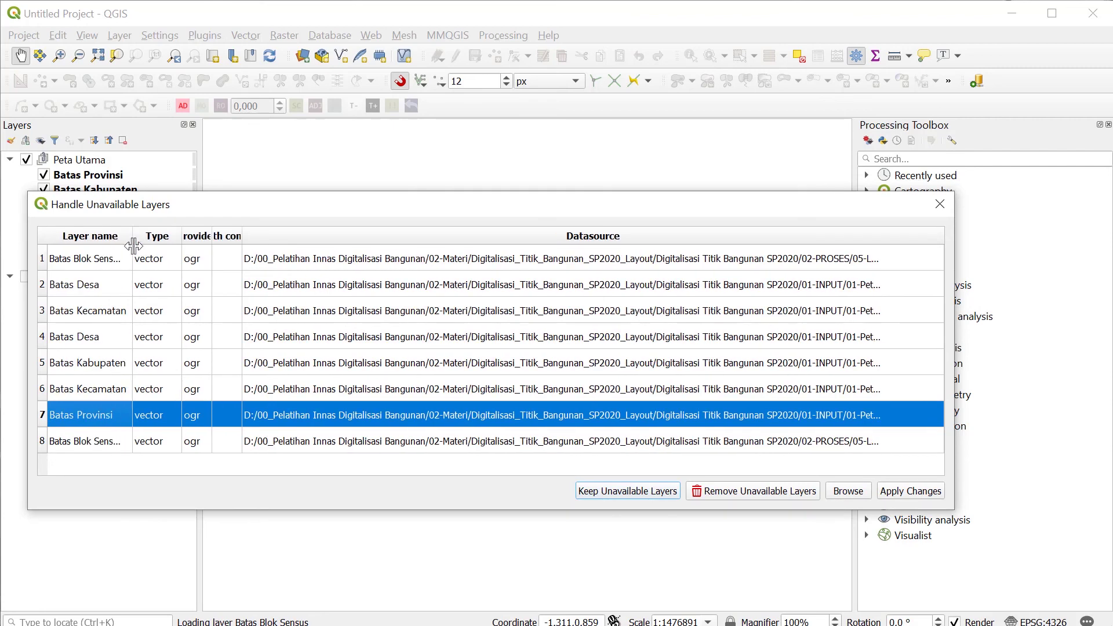
left_click_drag(954, 382, 1106, 386)
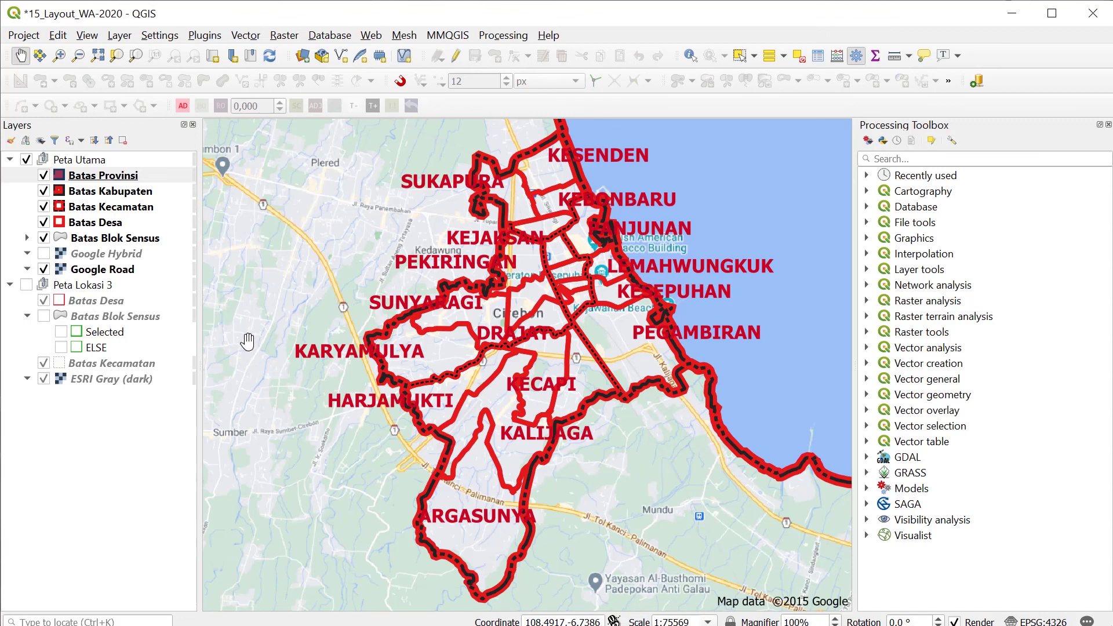
Zoom the map to the extent of the Batas Kabupaten layer.
left_click(103, 194)
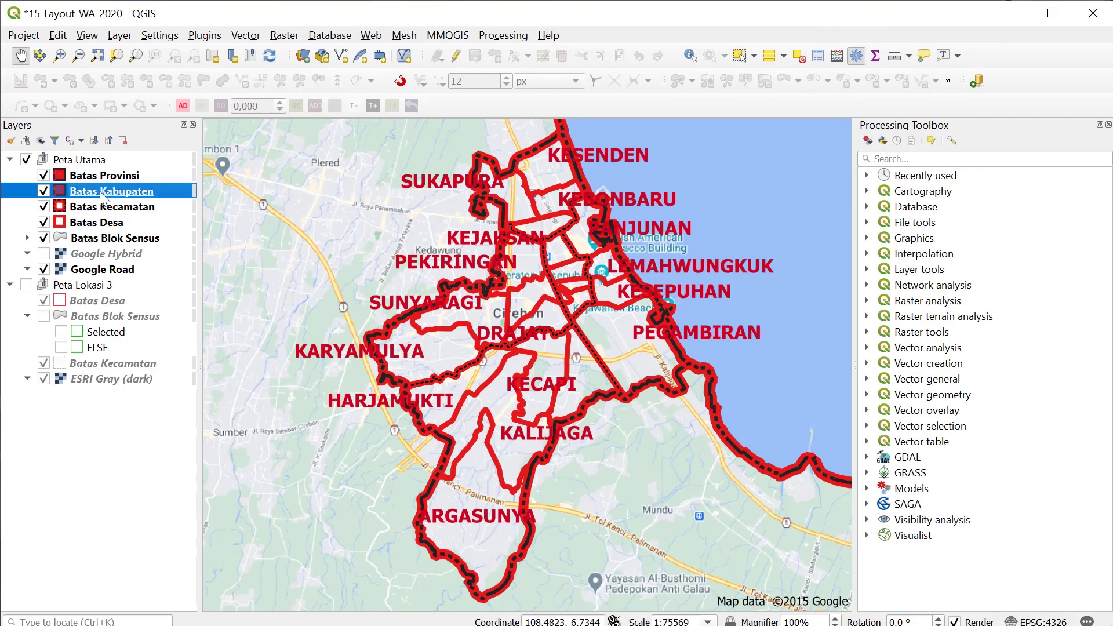
right_click(101, 192)
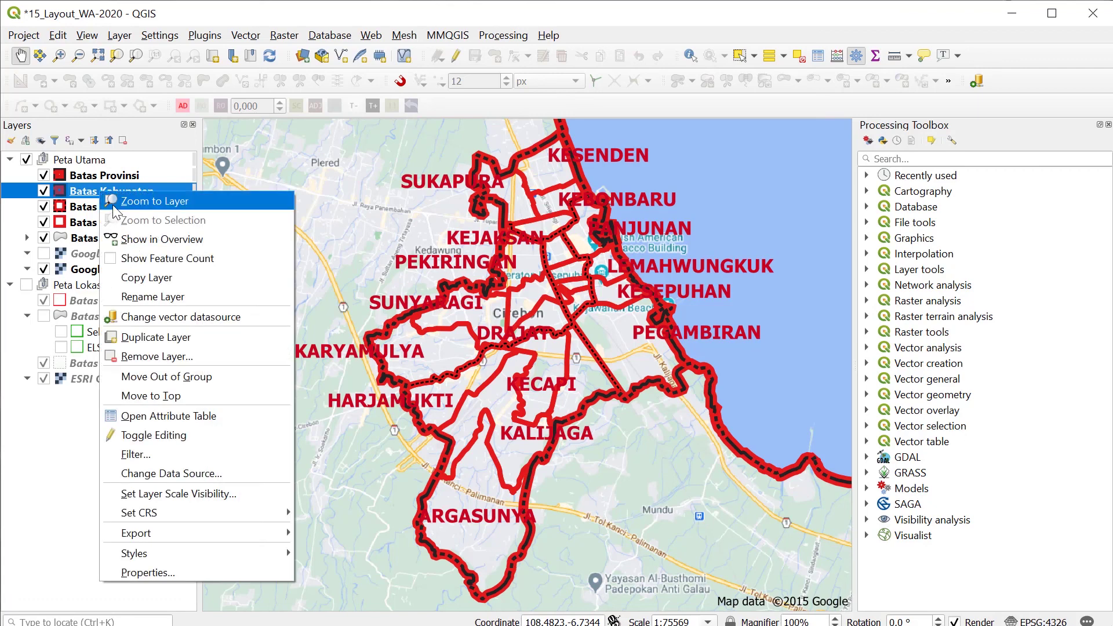
left_click(112, 202)
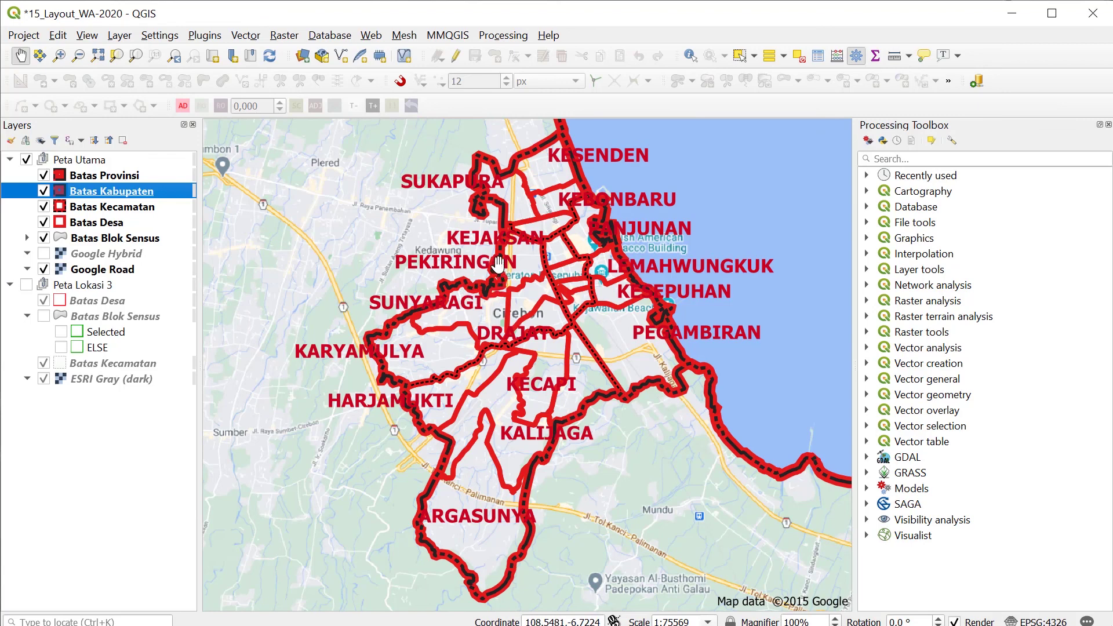
Open the project's WA-2020 print layout and turn on the atlas preview.
left_click(29, 36)
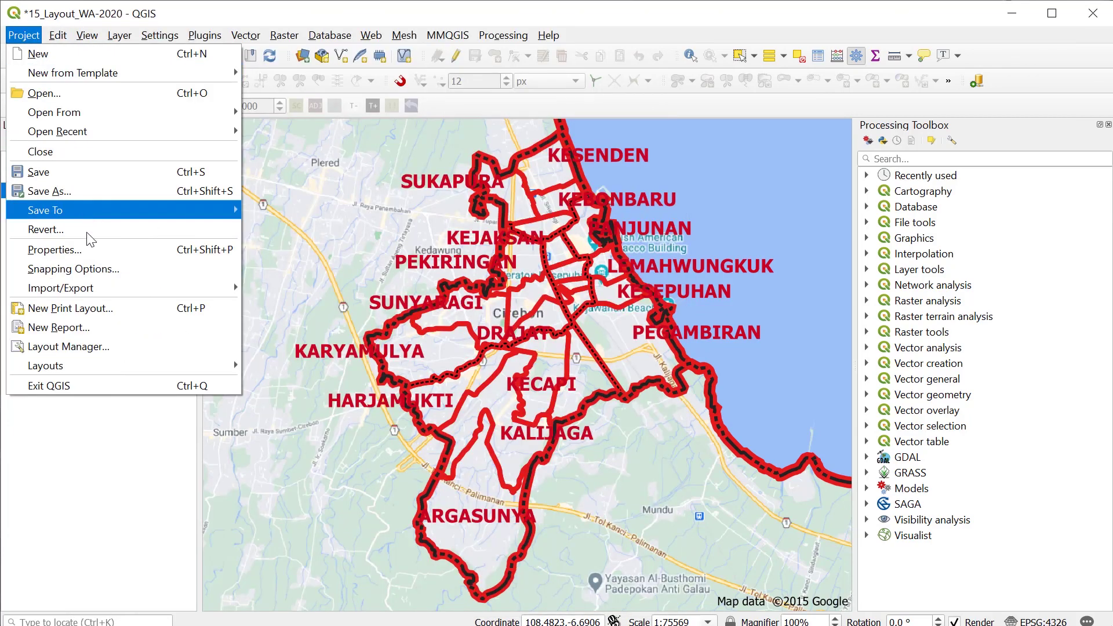
mouse_move(88, 366)
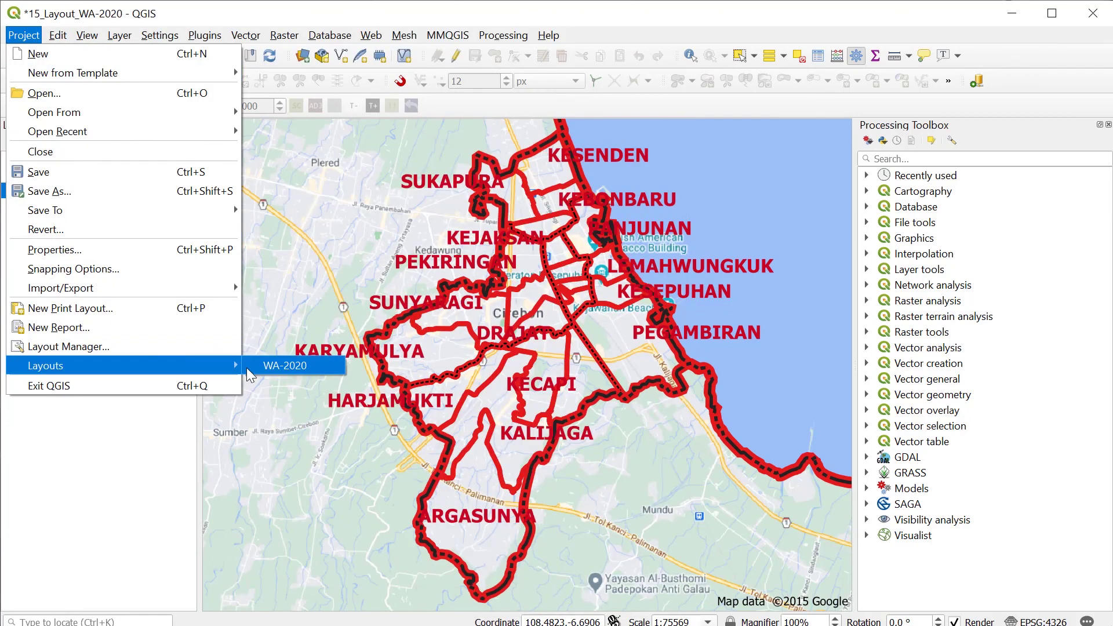
left_click(271, 366)
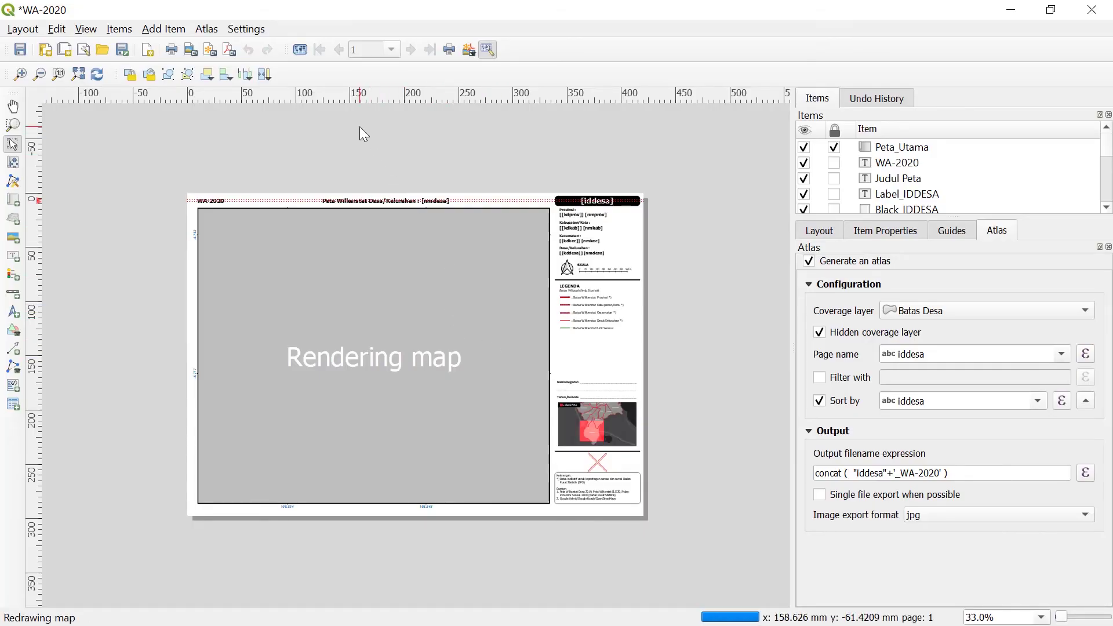
left_click(300, 50)
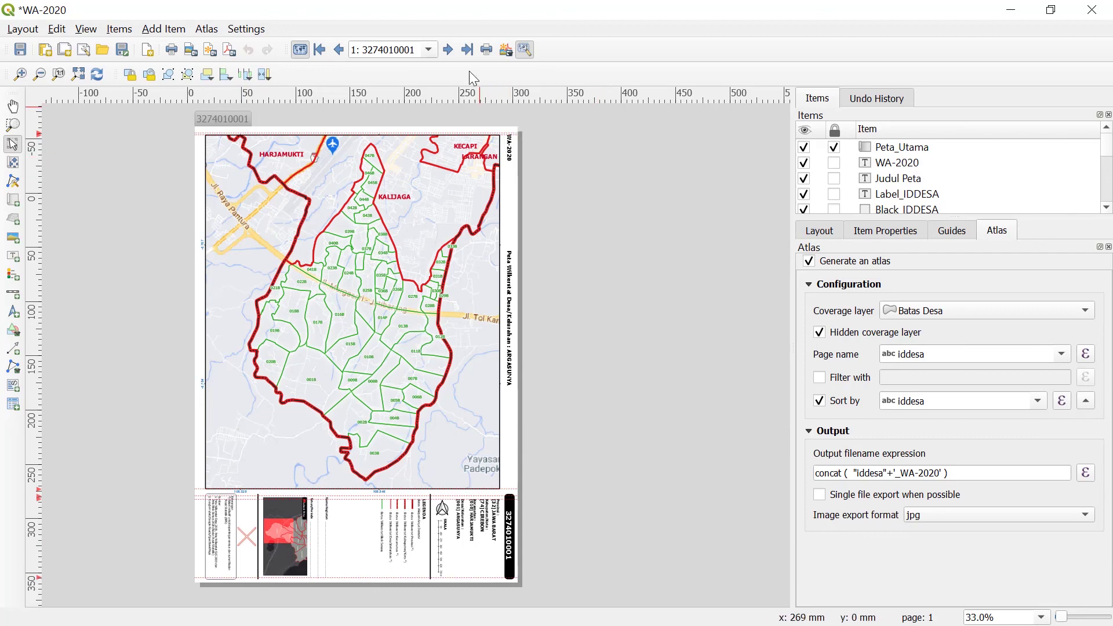
left_click(447, 49)
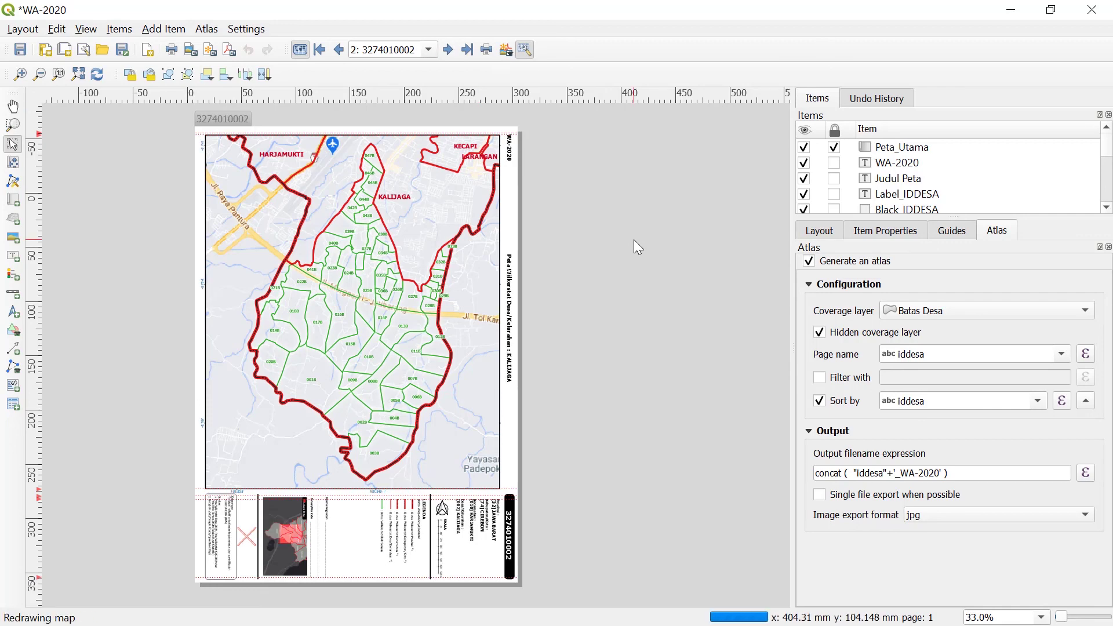
left_click(448, 50)
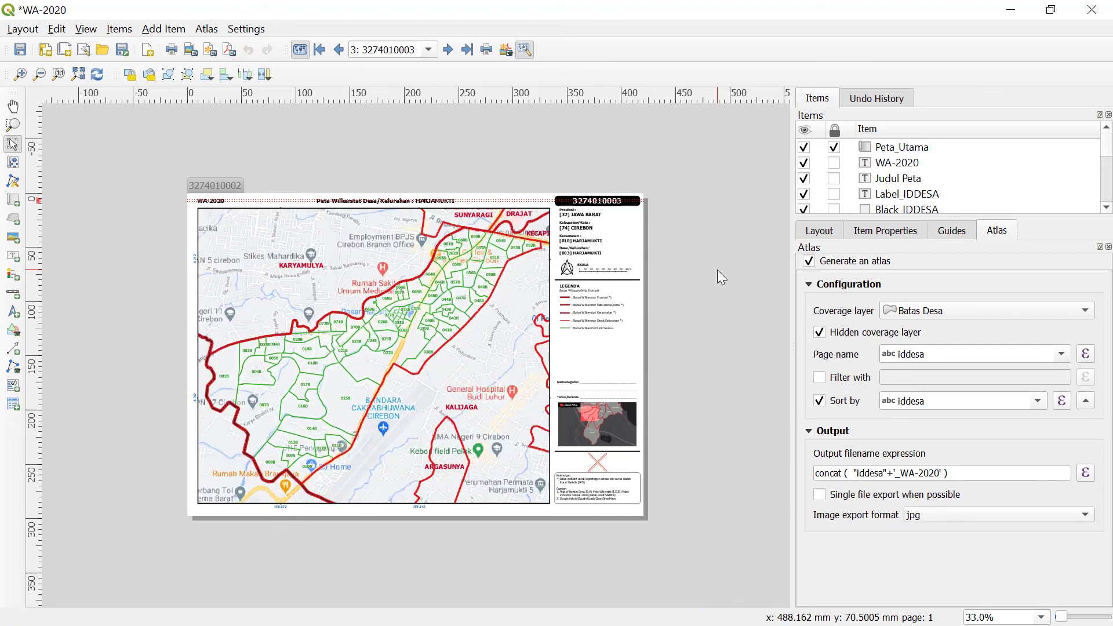
left_click(78, 74)
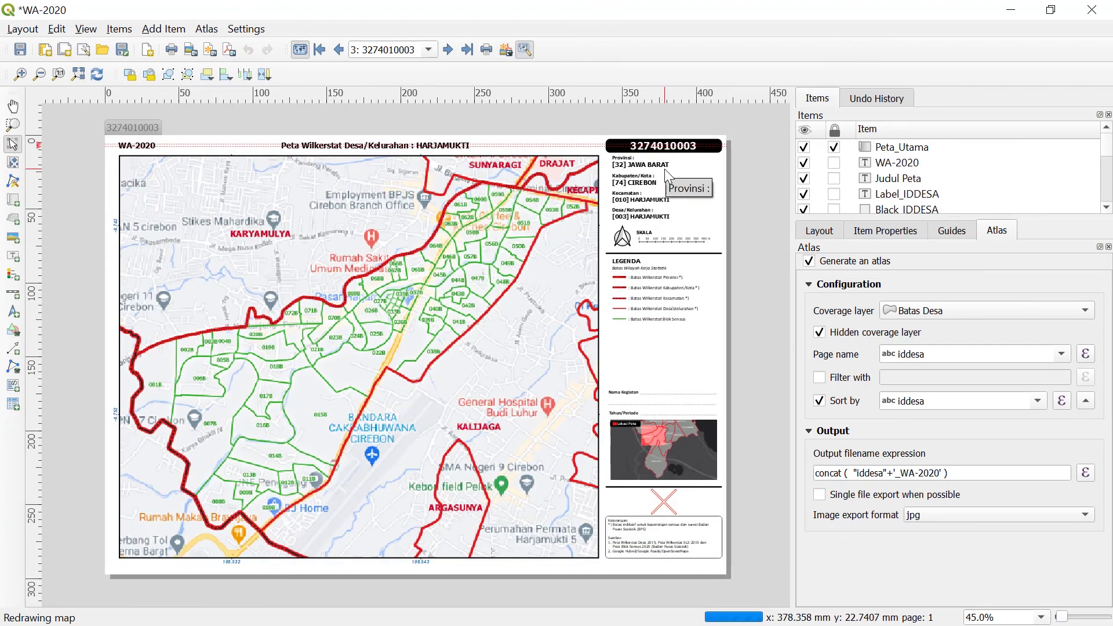